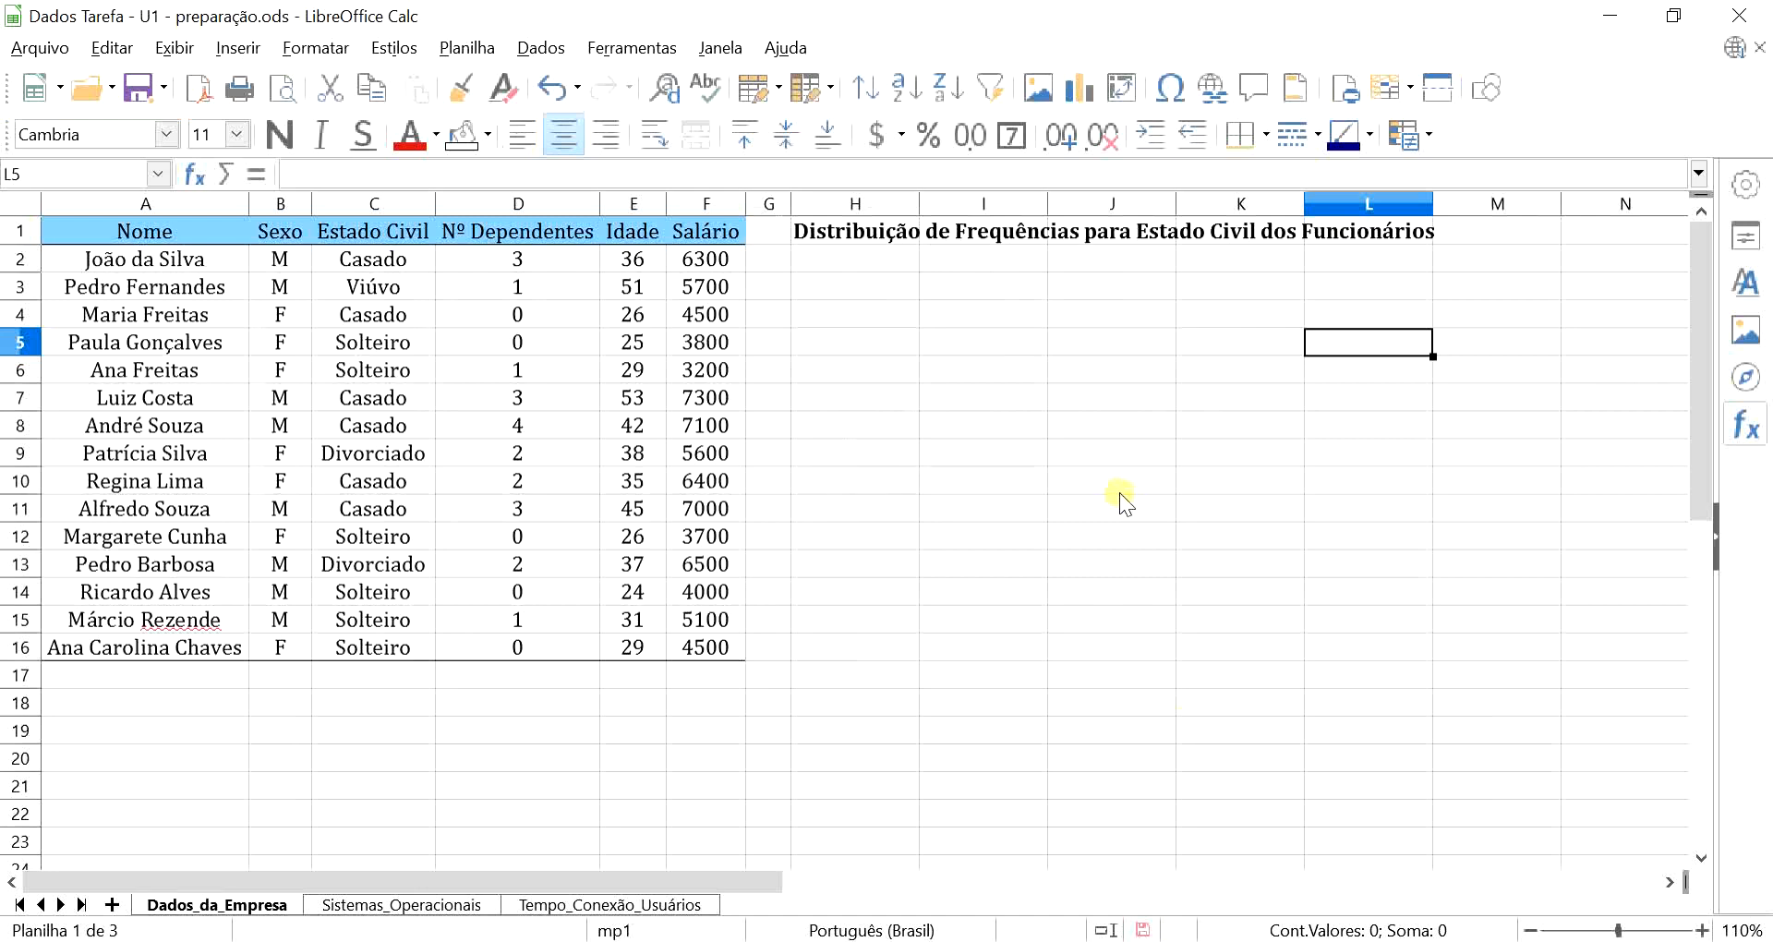
Examine the employee name, Sexo and Estado Civil columns and the frequency distribution title in row 1
left_click(1042, 407)
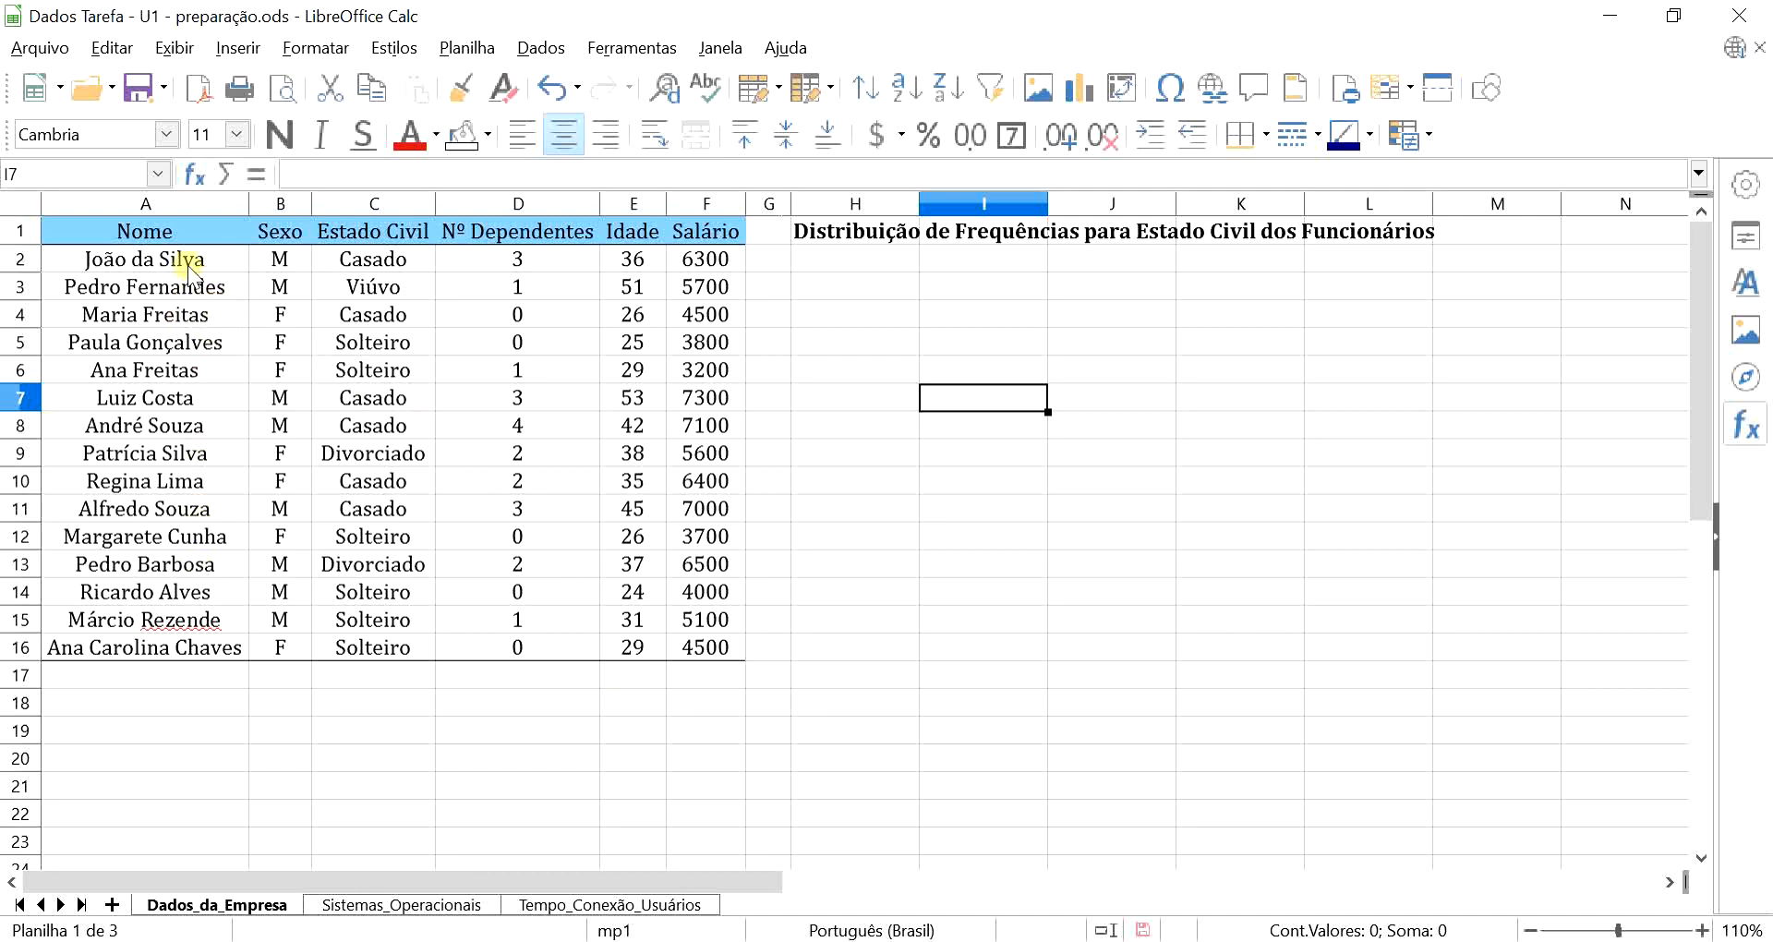
left_click_drag(185, 258, 166, 648)
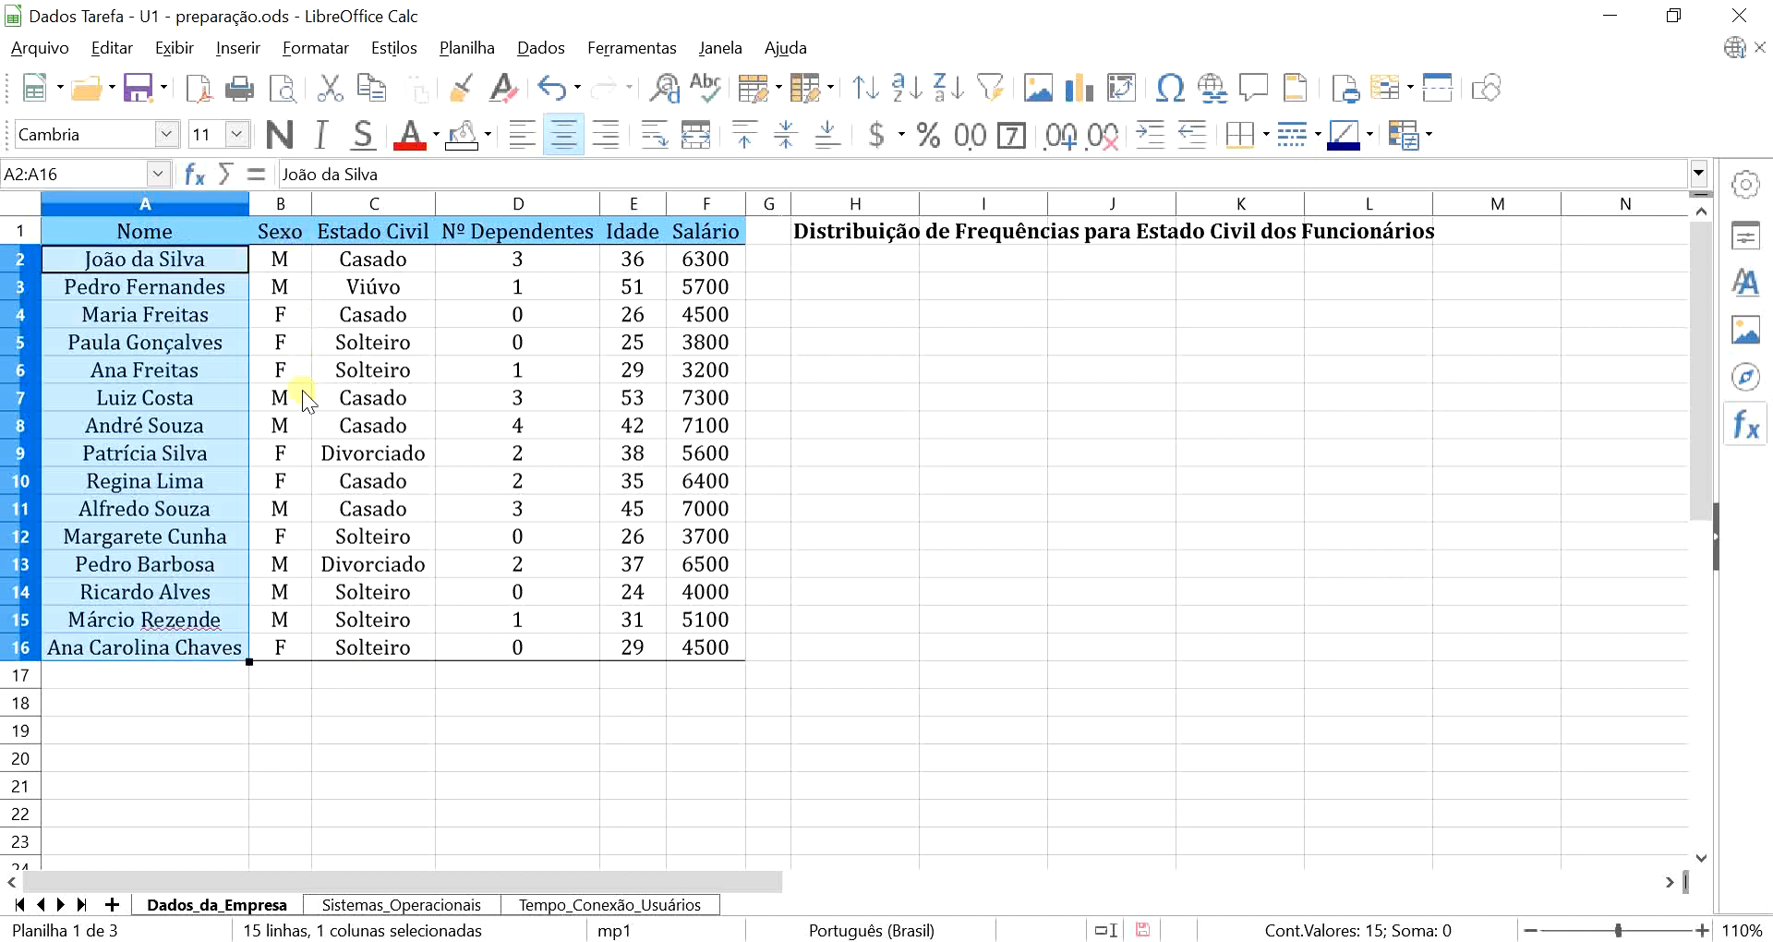
left_click(387, 265)
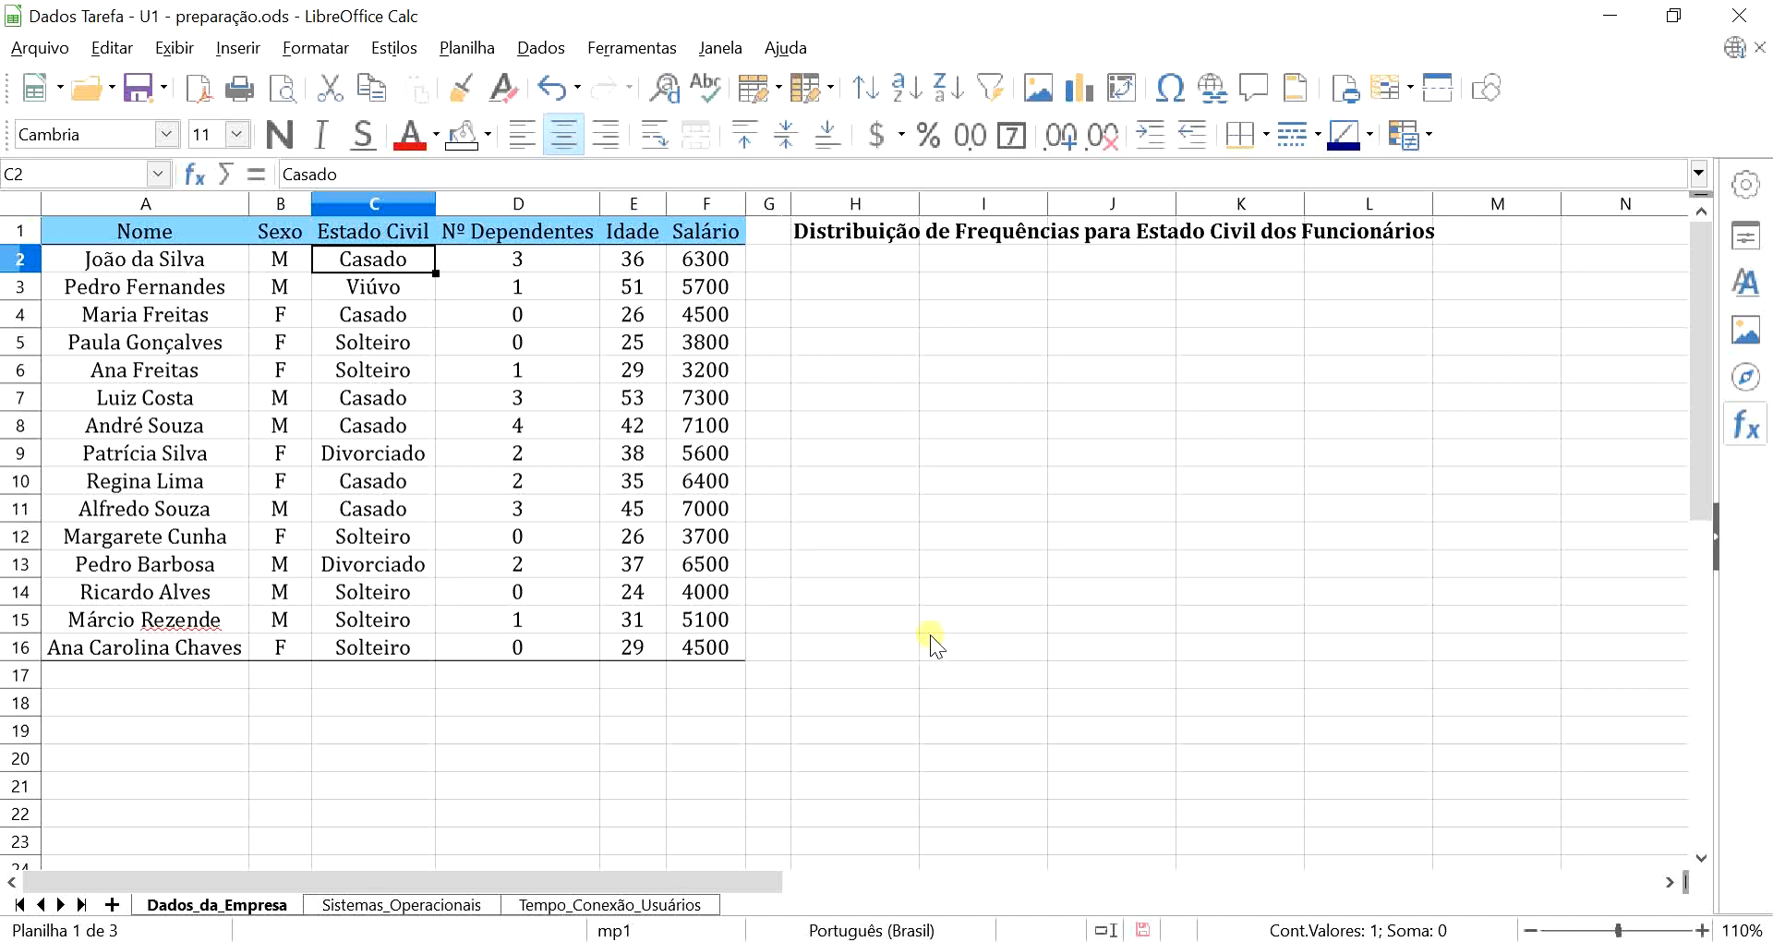
left_click_drag(365, 261, 354, 656)
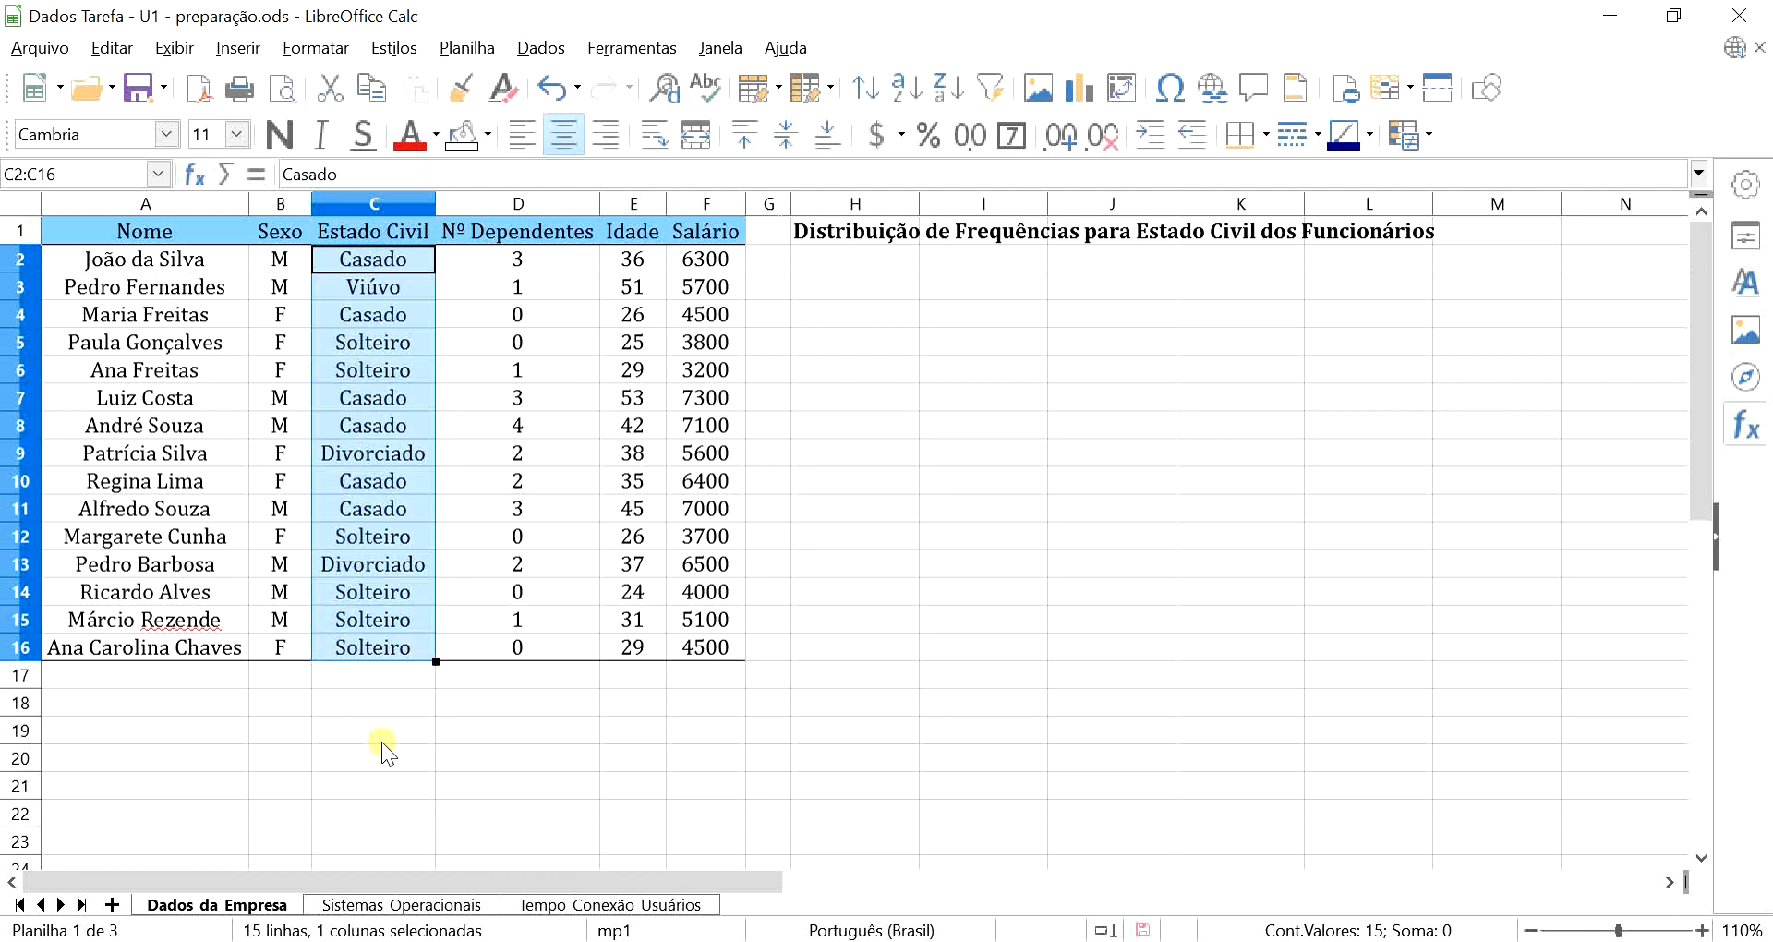
left_click(282, 259)
left_click_drag(284, 261, 274, 649)
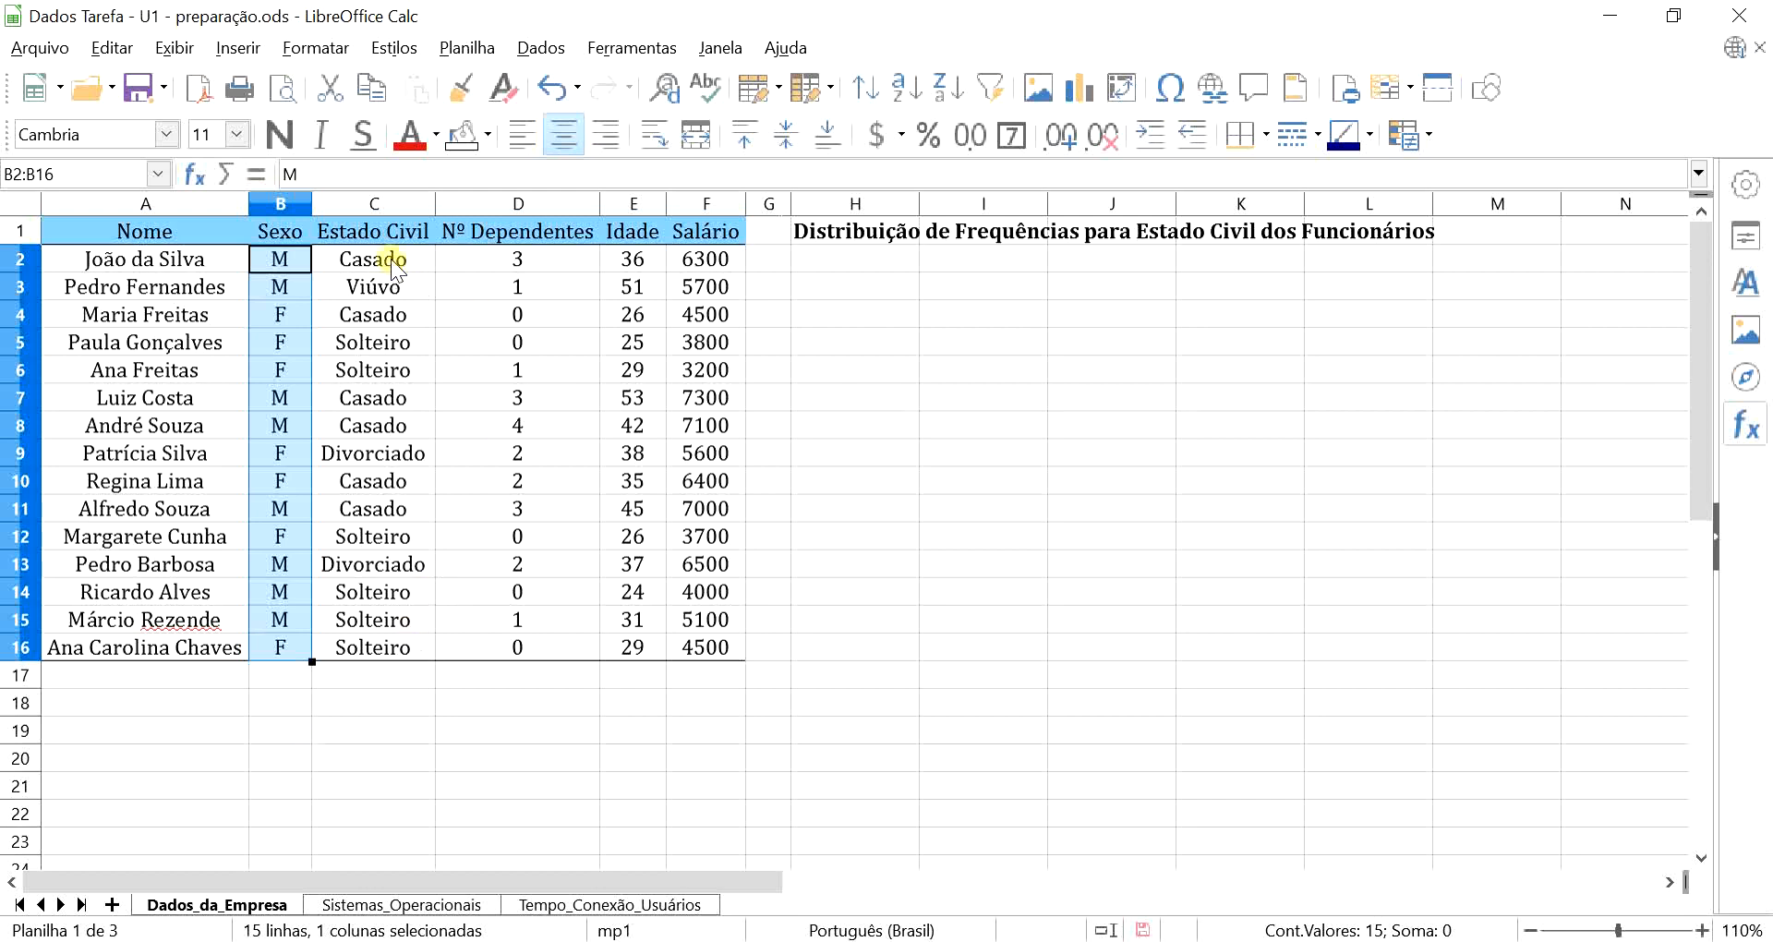
left_click_drag(390, 257, 386, 635)
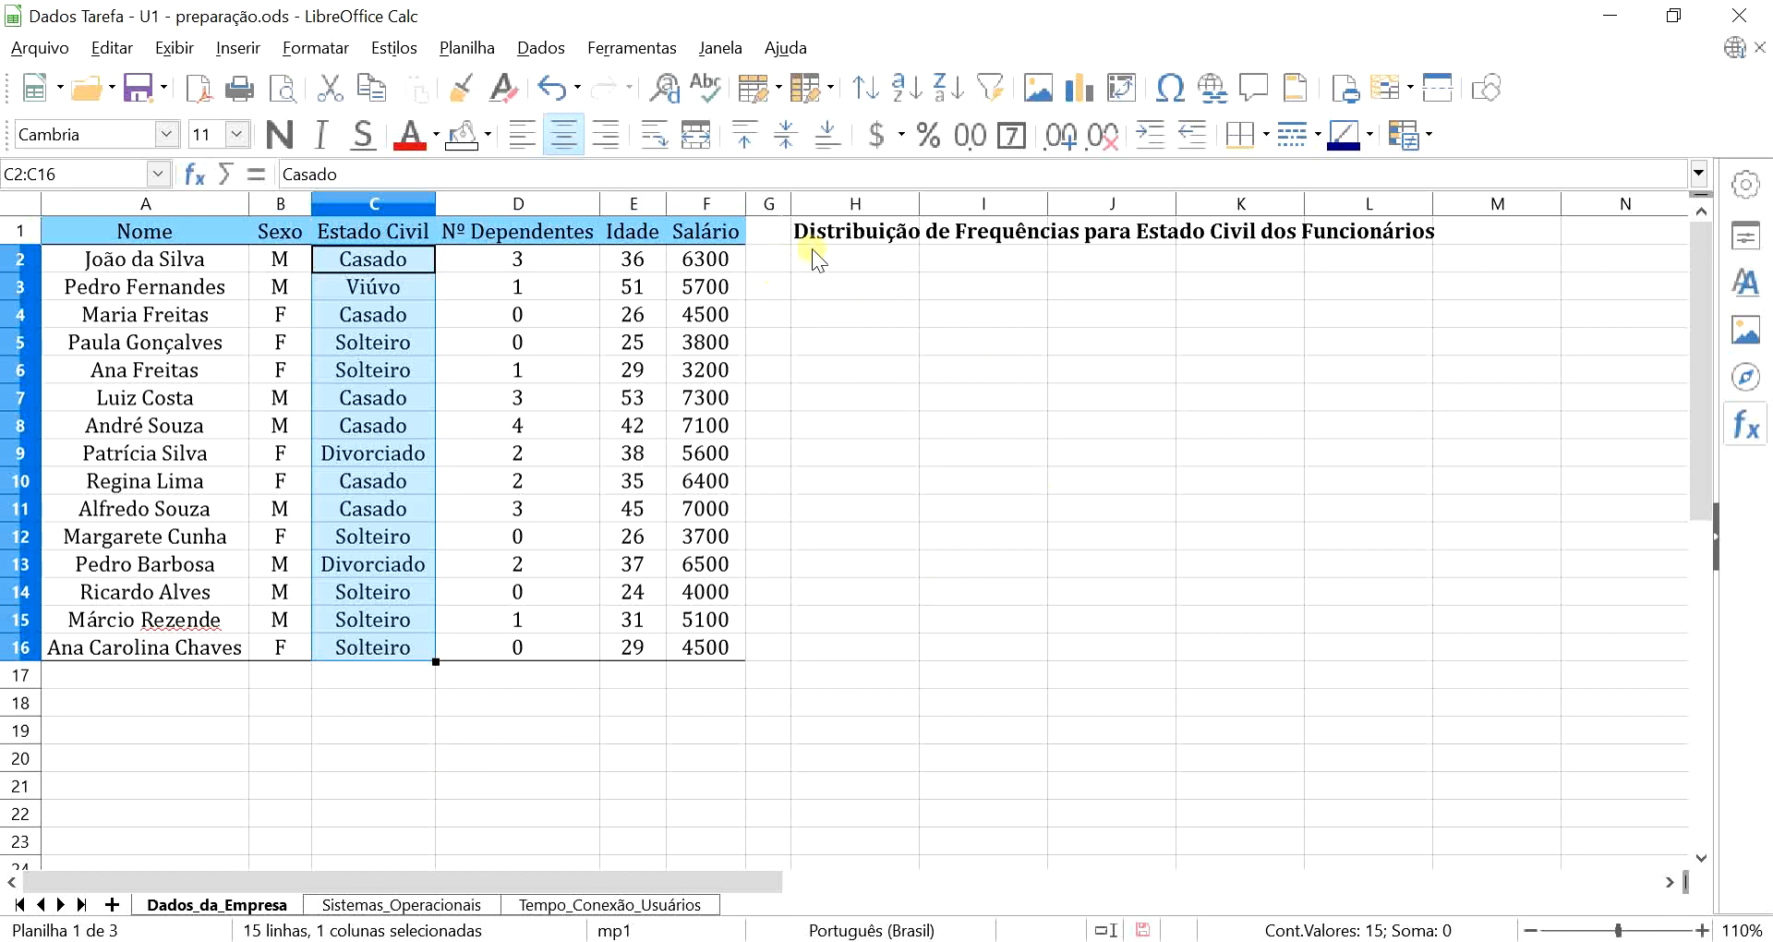
left_click_drag(834, 236, 1345, 235)
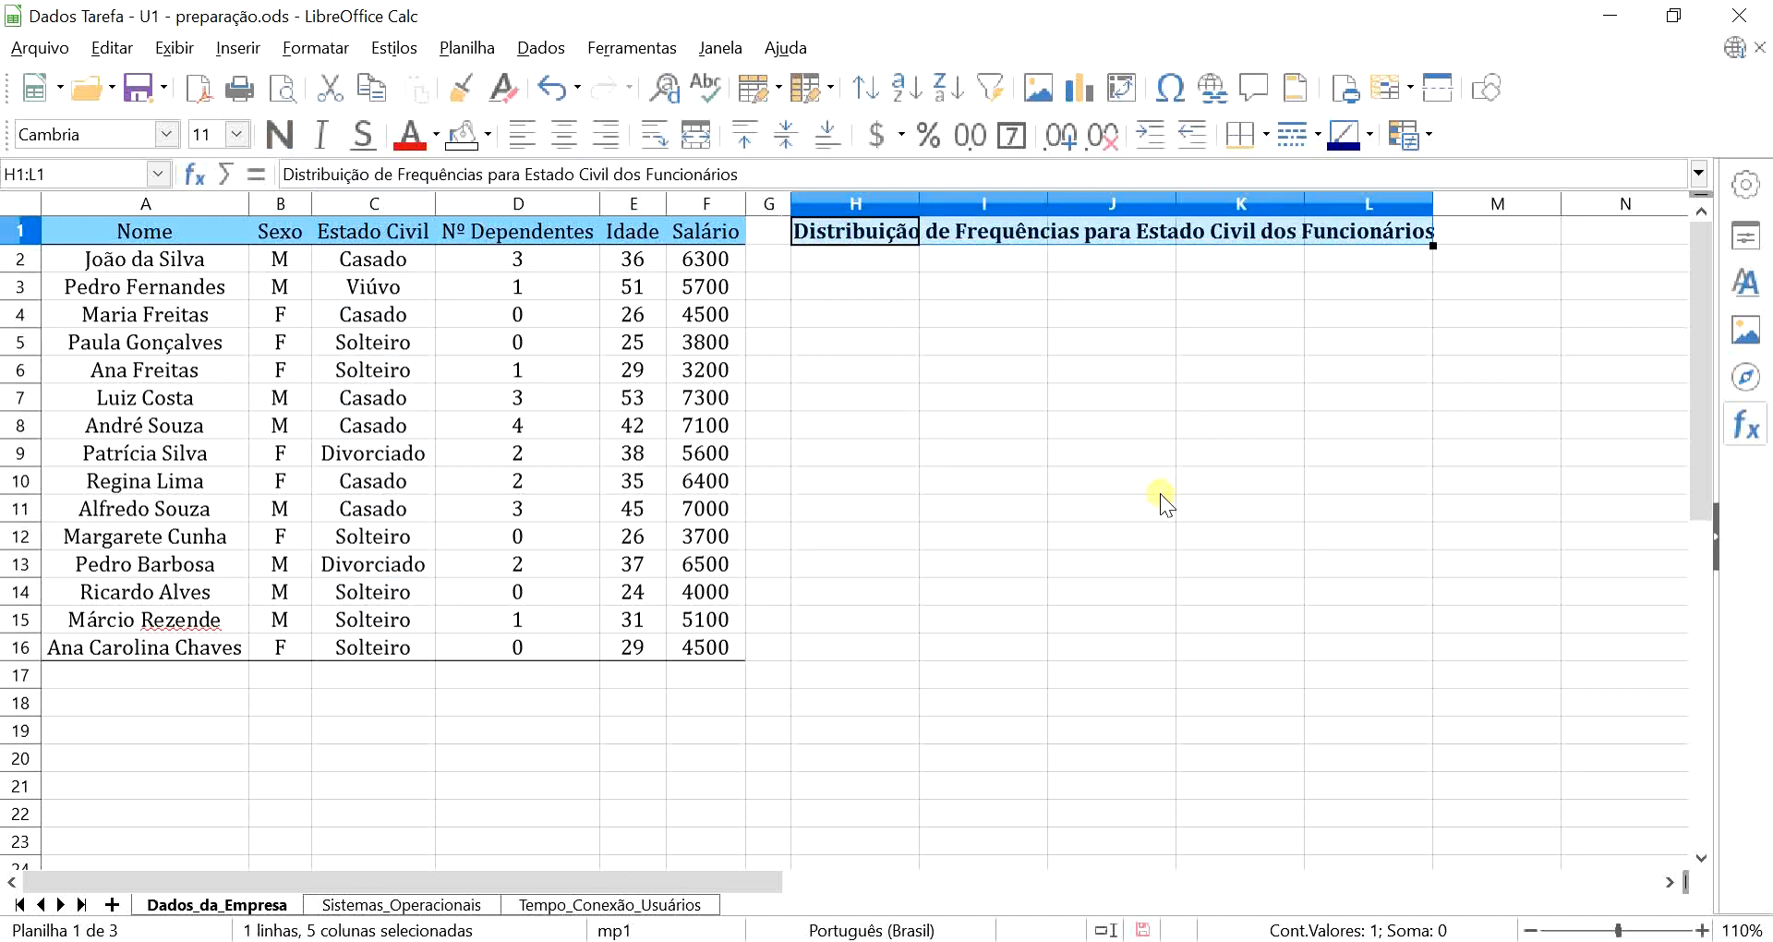
left_click(863, 296)
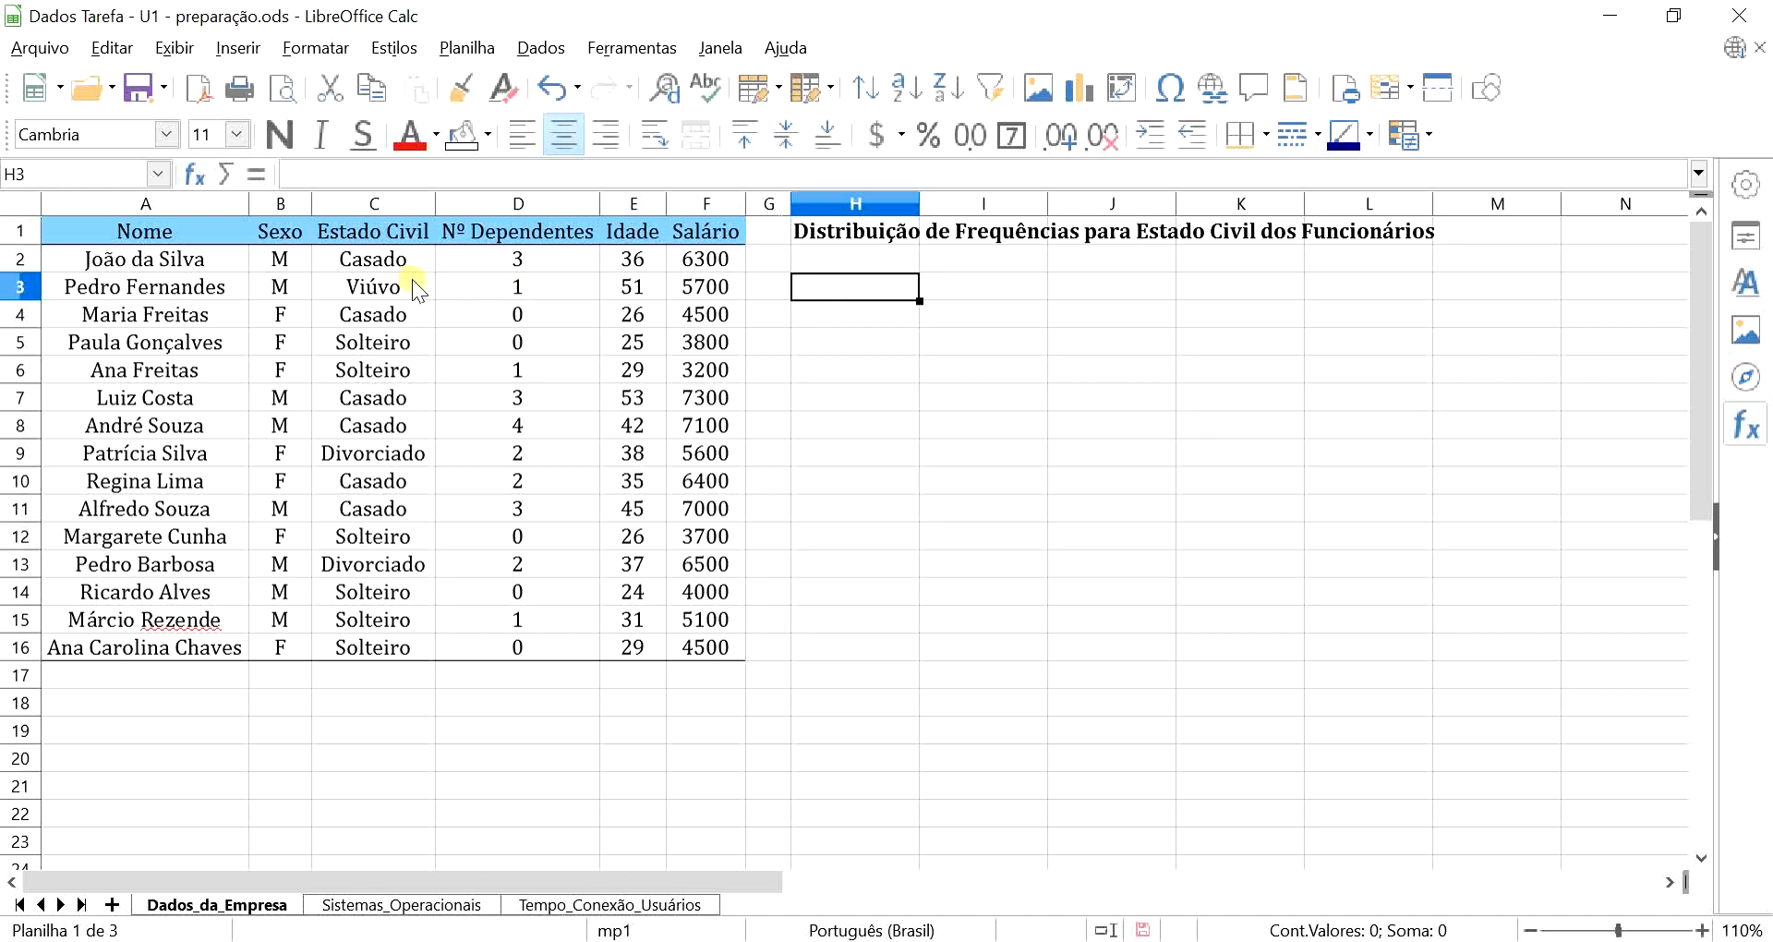
left_click_drag(406, 263, 395, 652)
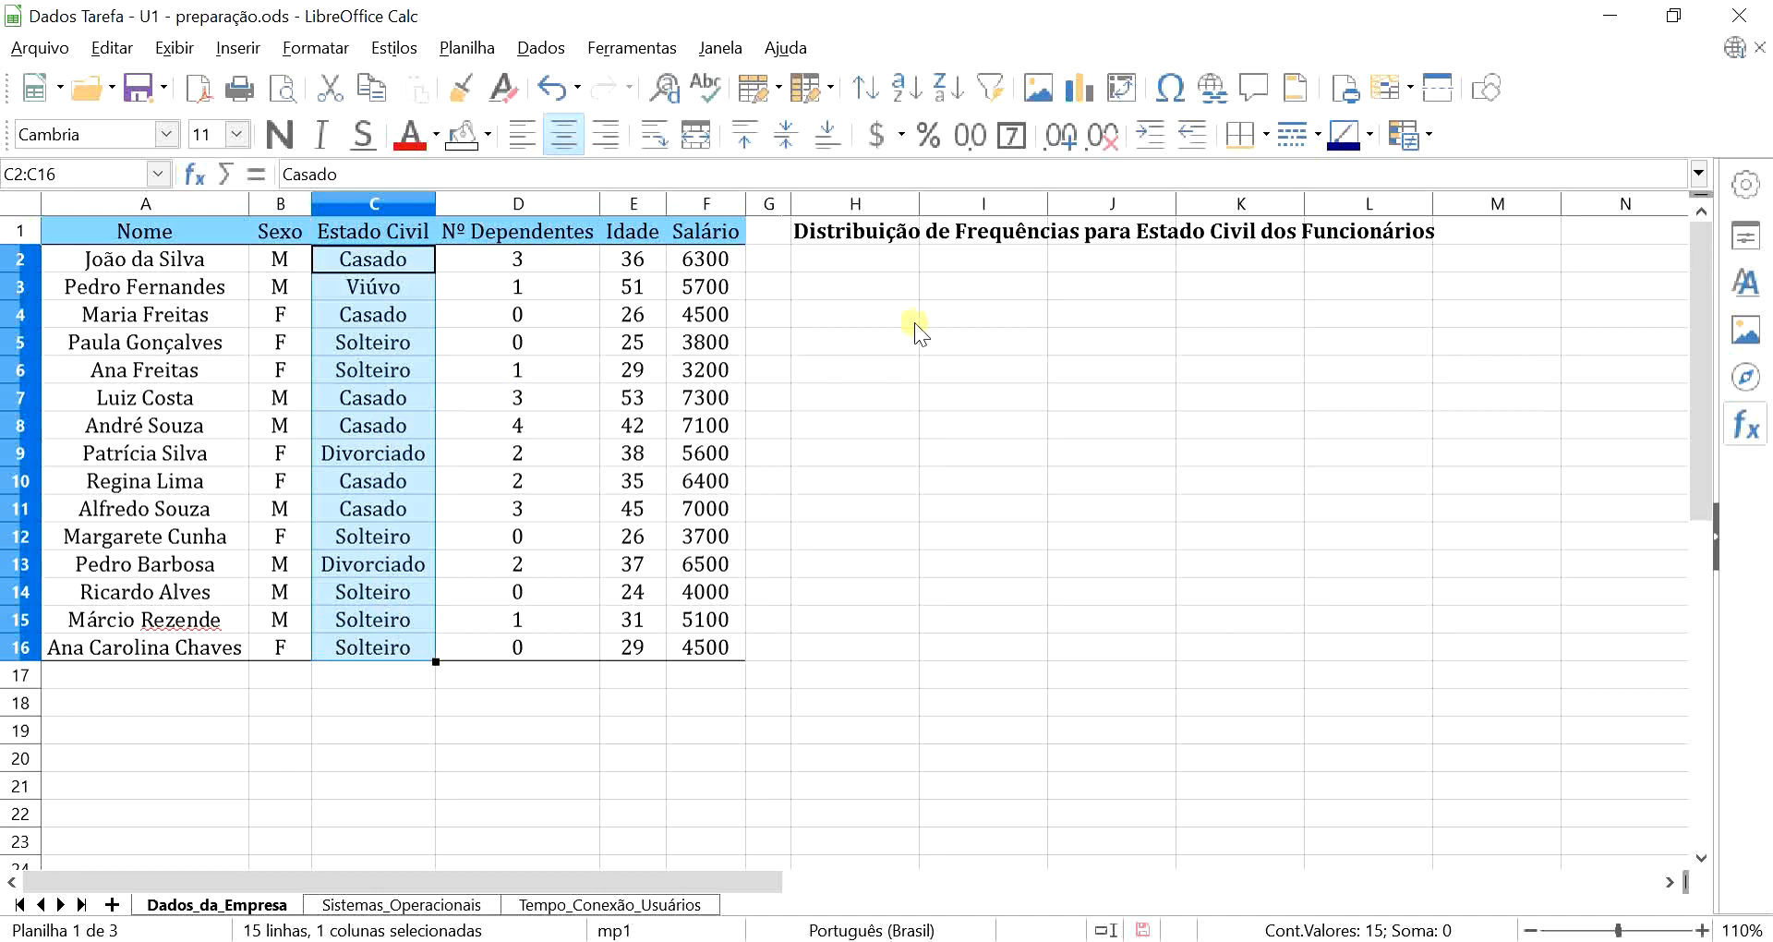
Enter the column header Estado Civil in cell H3, below the frequency distribution title
left_click(905, 286)
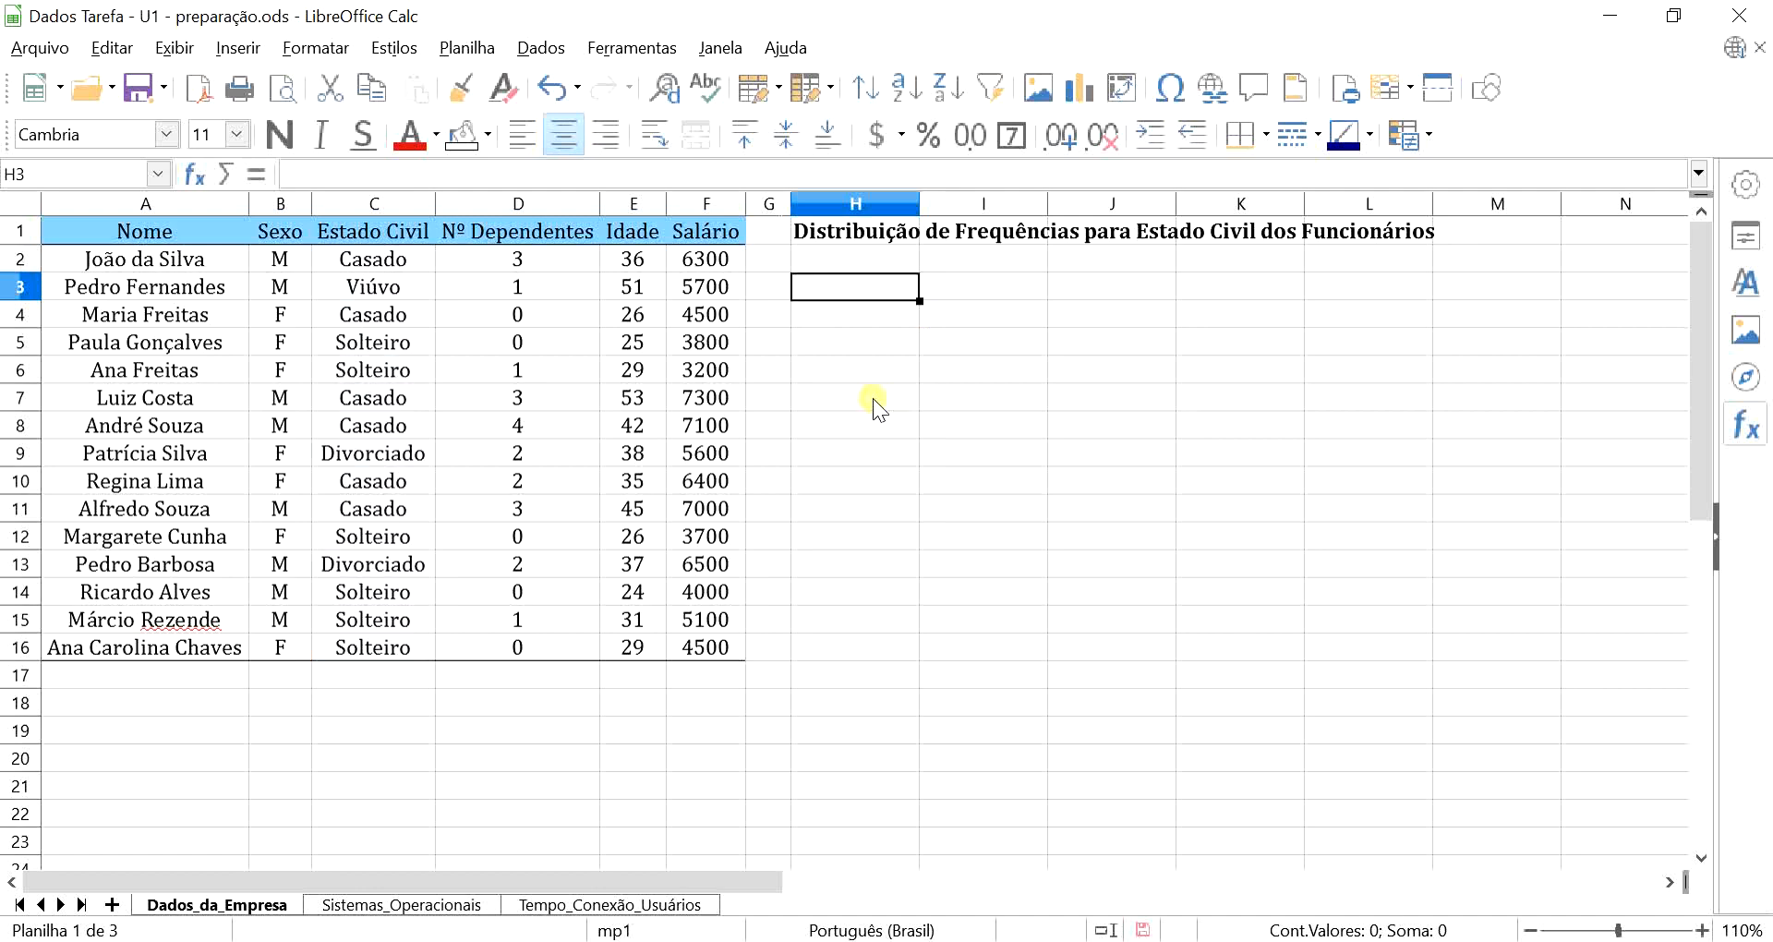
type("Esta")
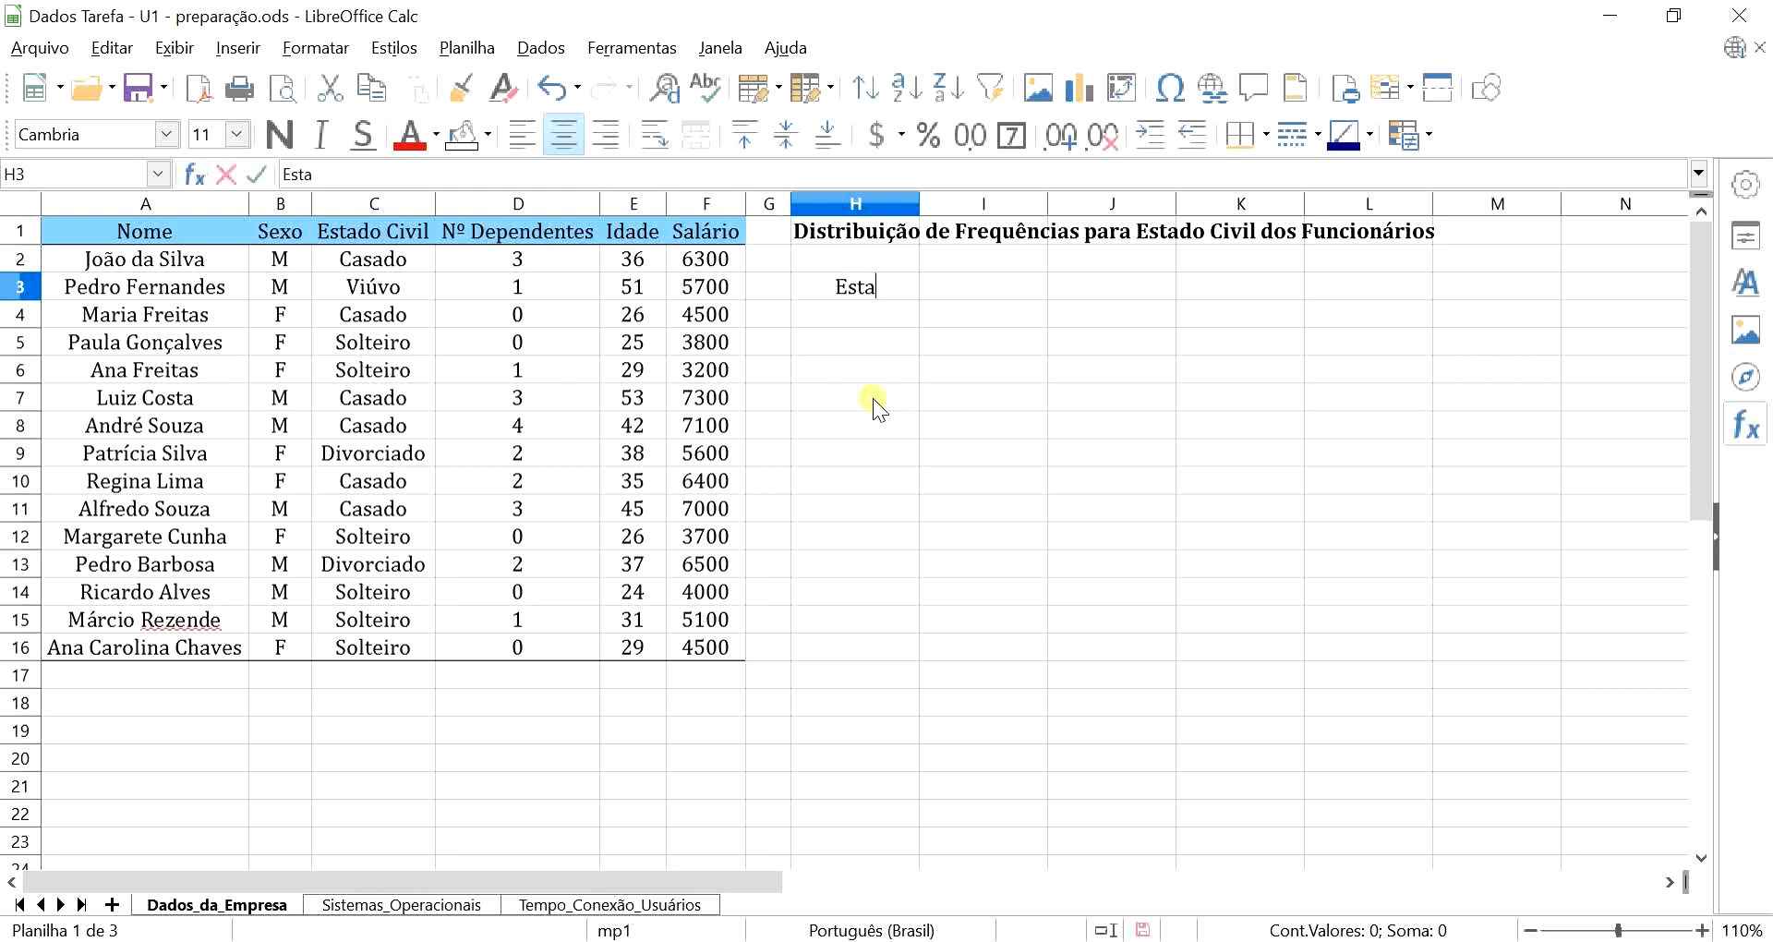
type("do Civil")
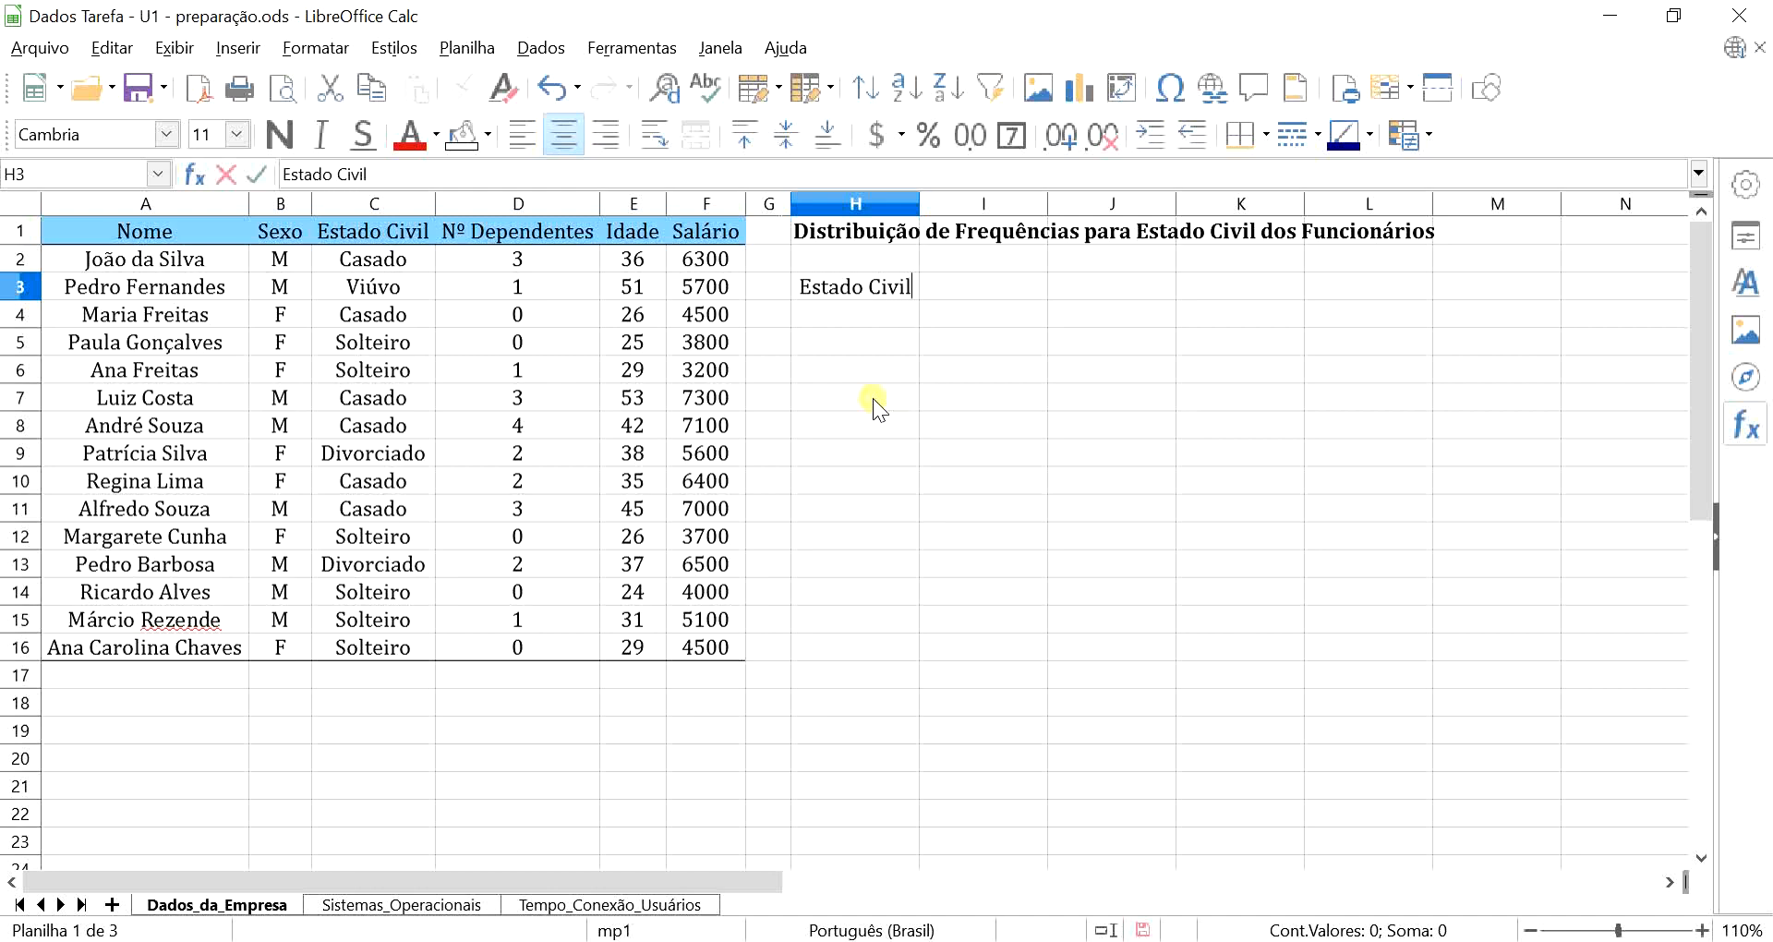
key("Return")
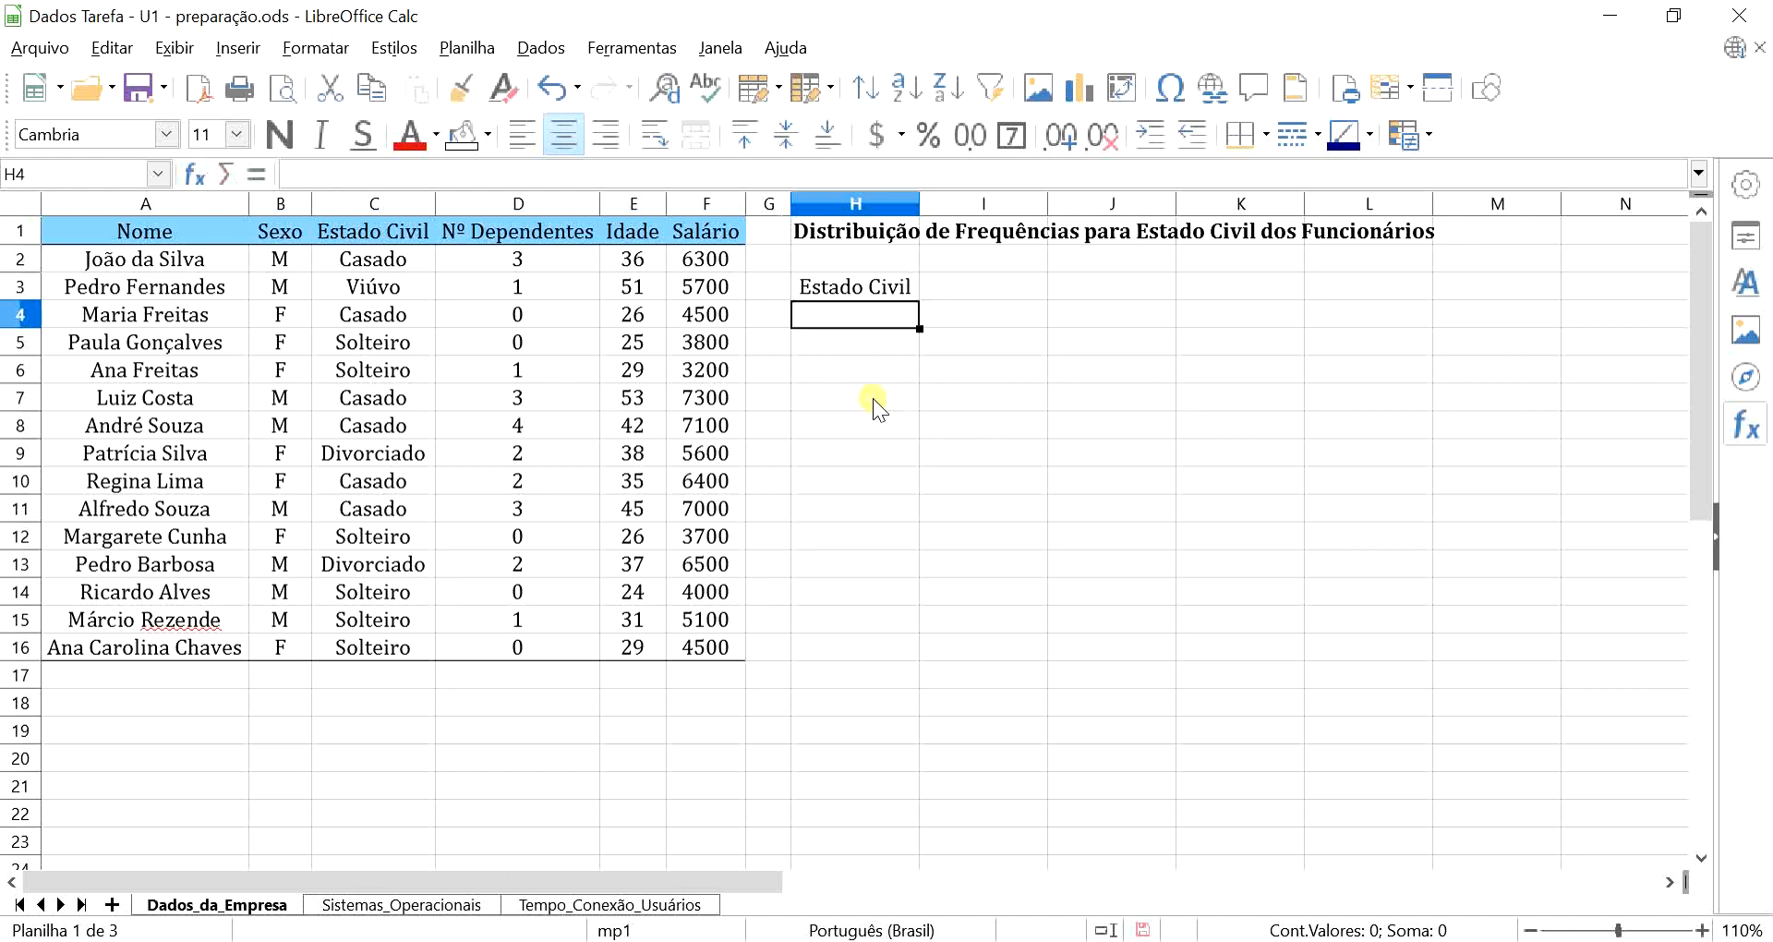
List the categories Casado, Viúvo, Solteiro and Divorciado in H4:H7, with TOTAL beneath them in H8
type("Casado")
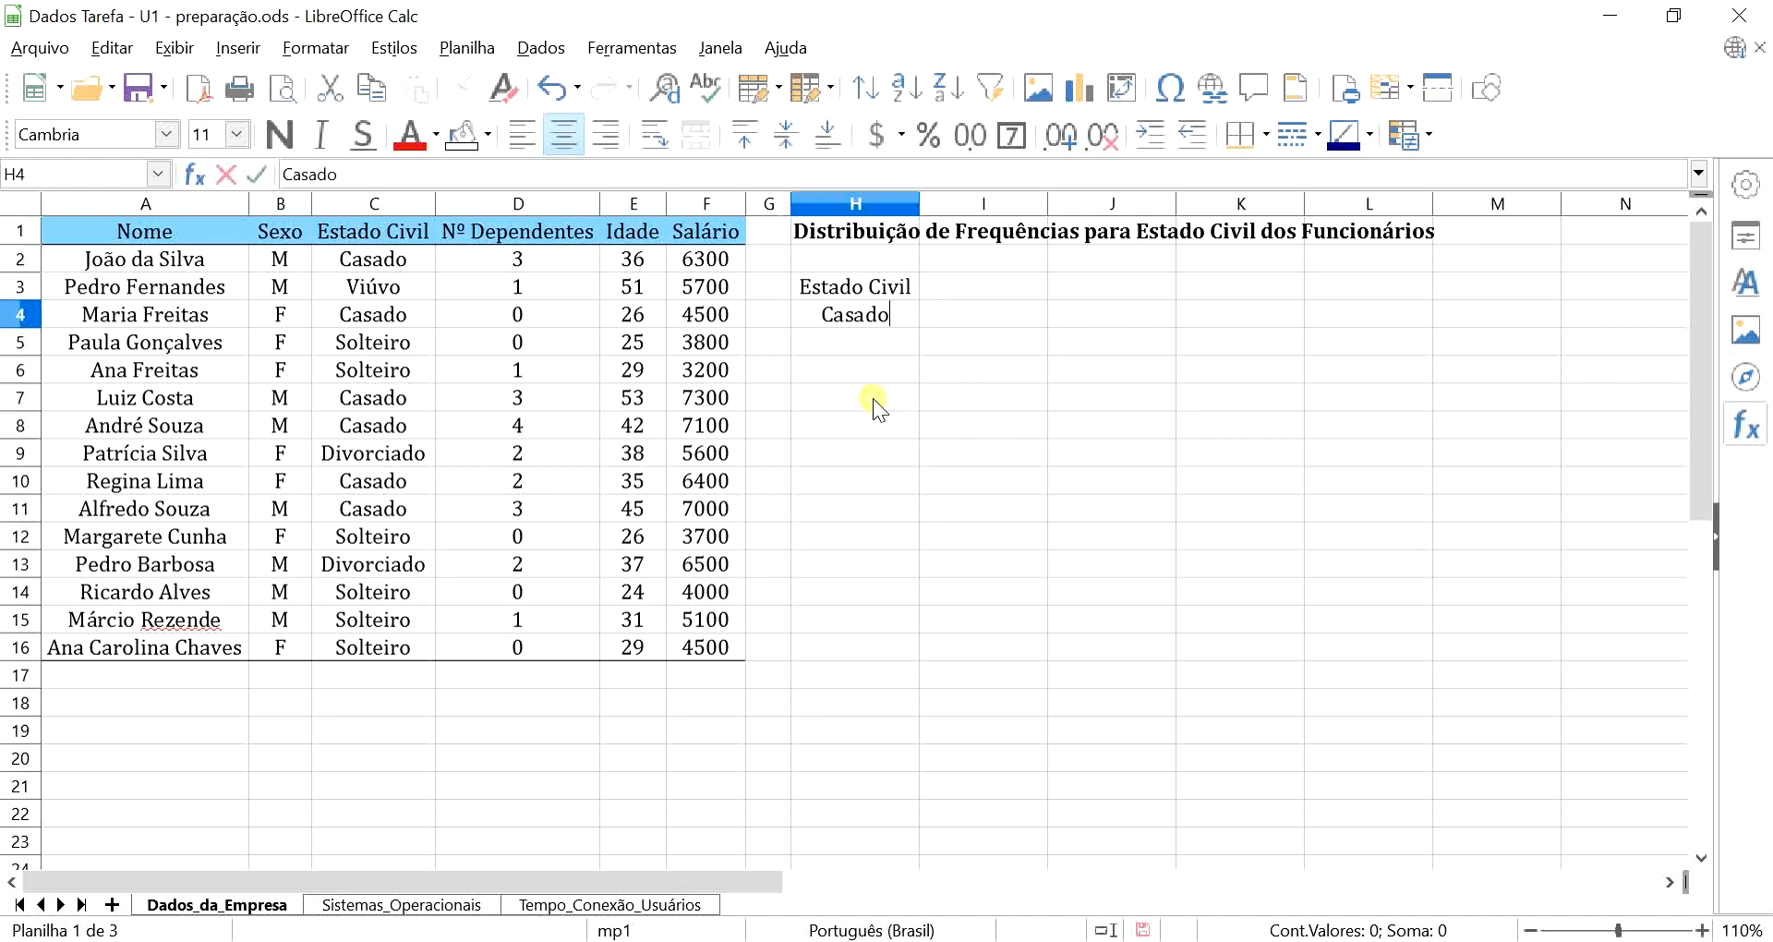
key("Return")
type("Vi")
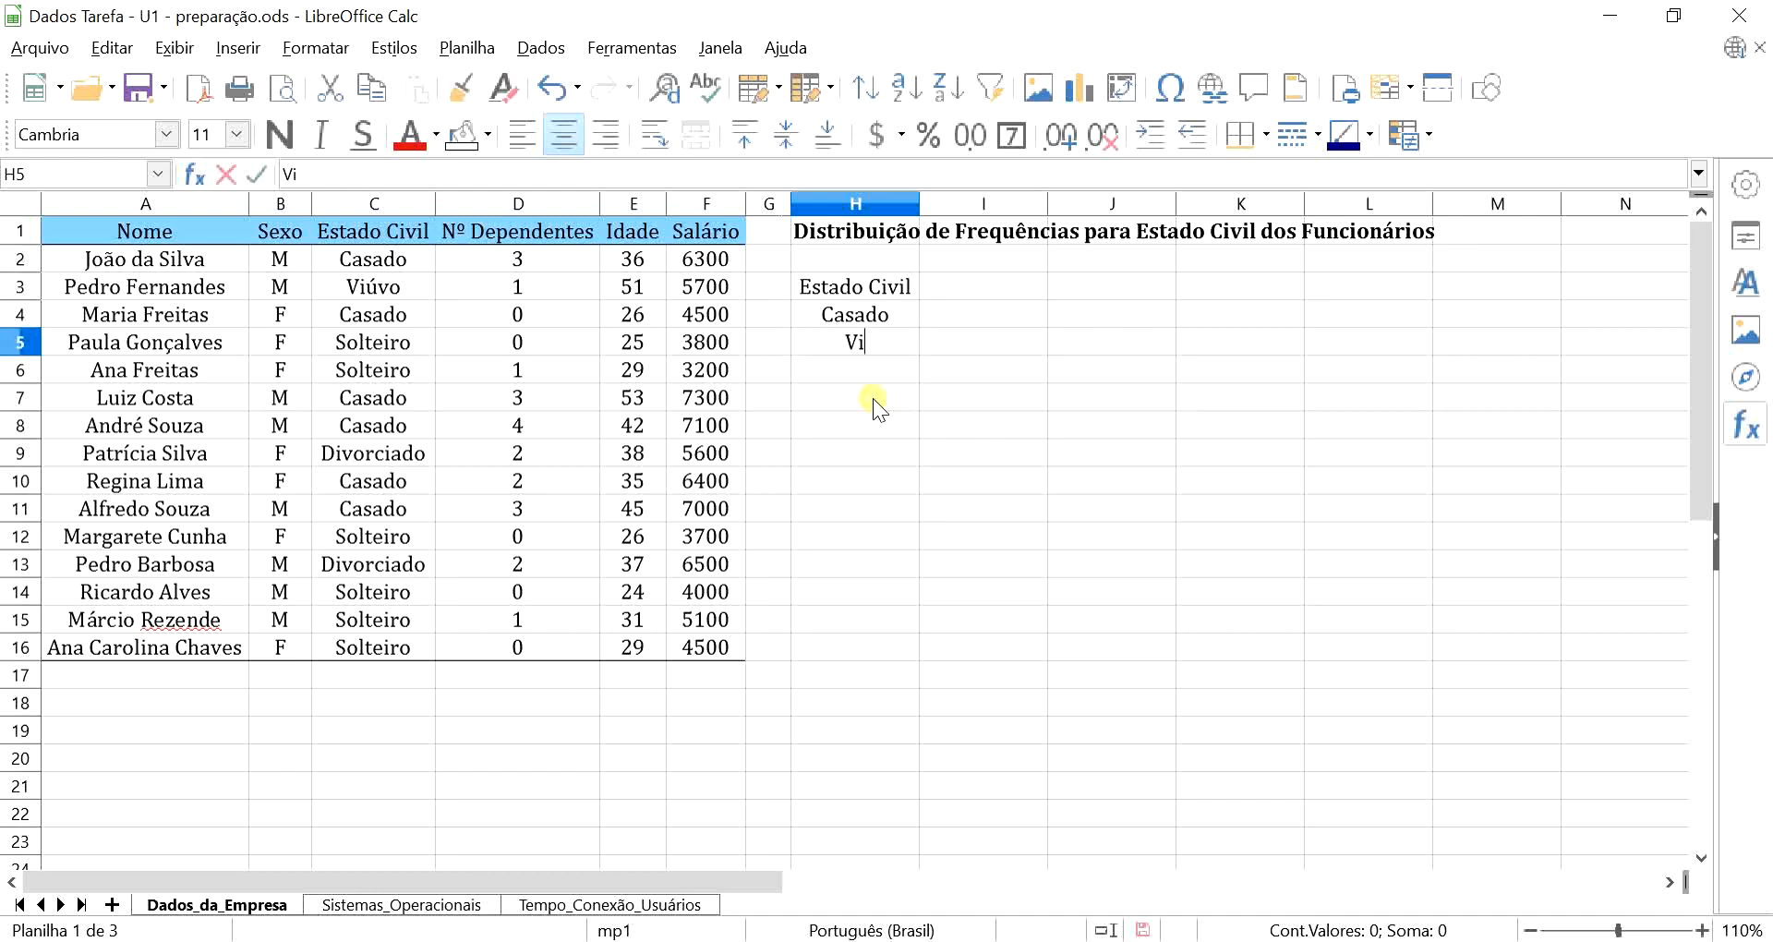
type("úvo")
key("Return")
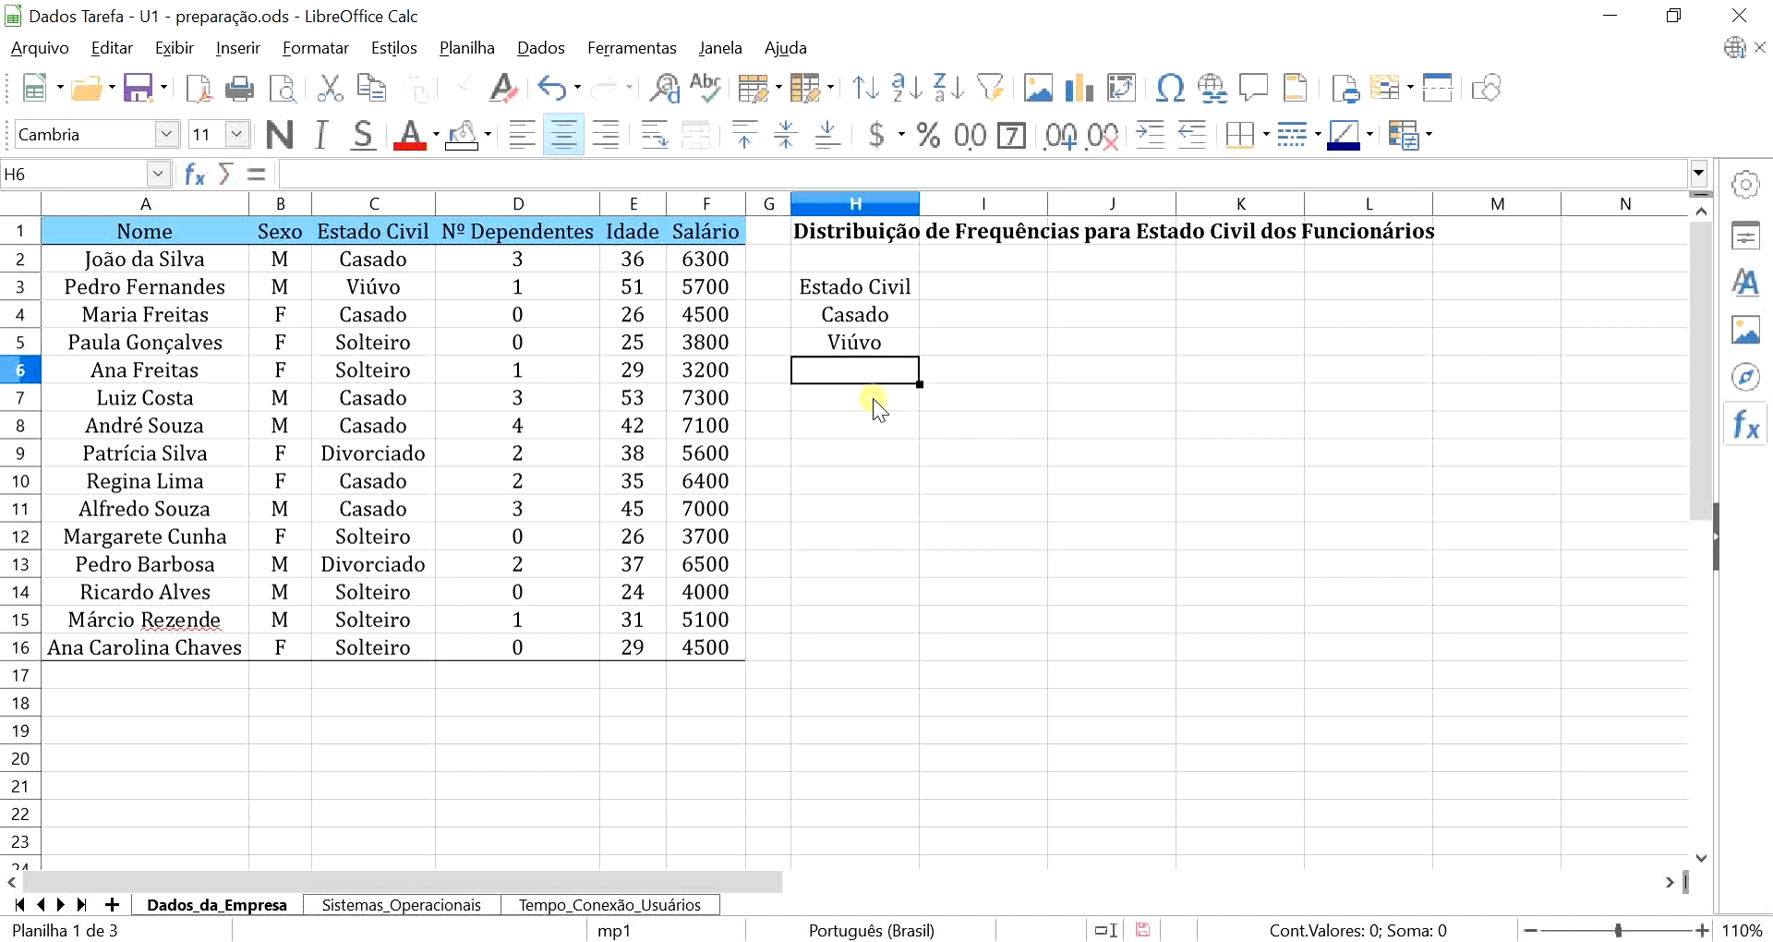
type("Solteiro")
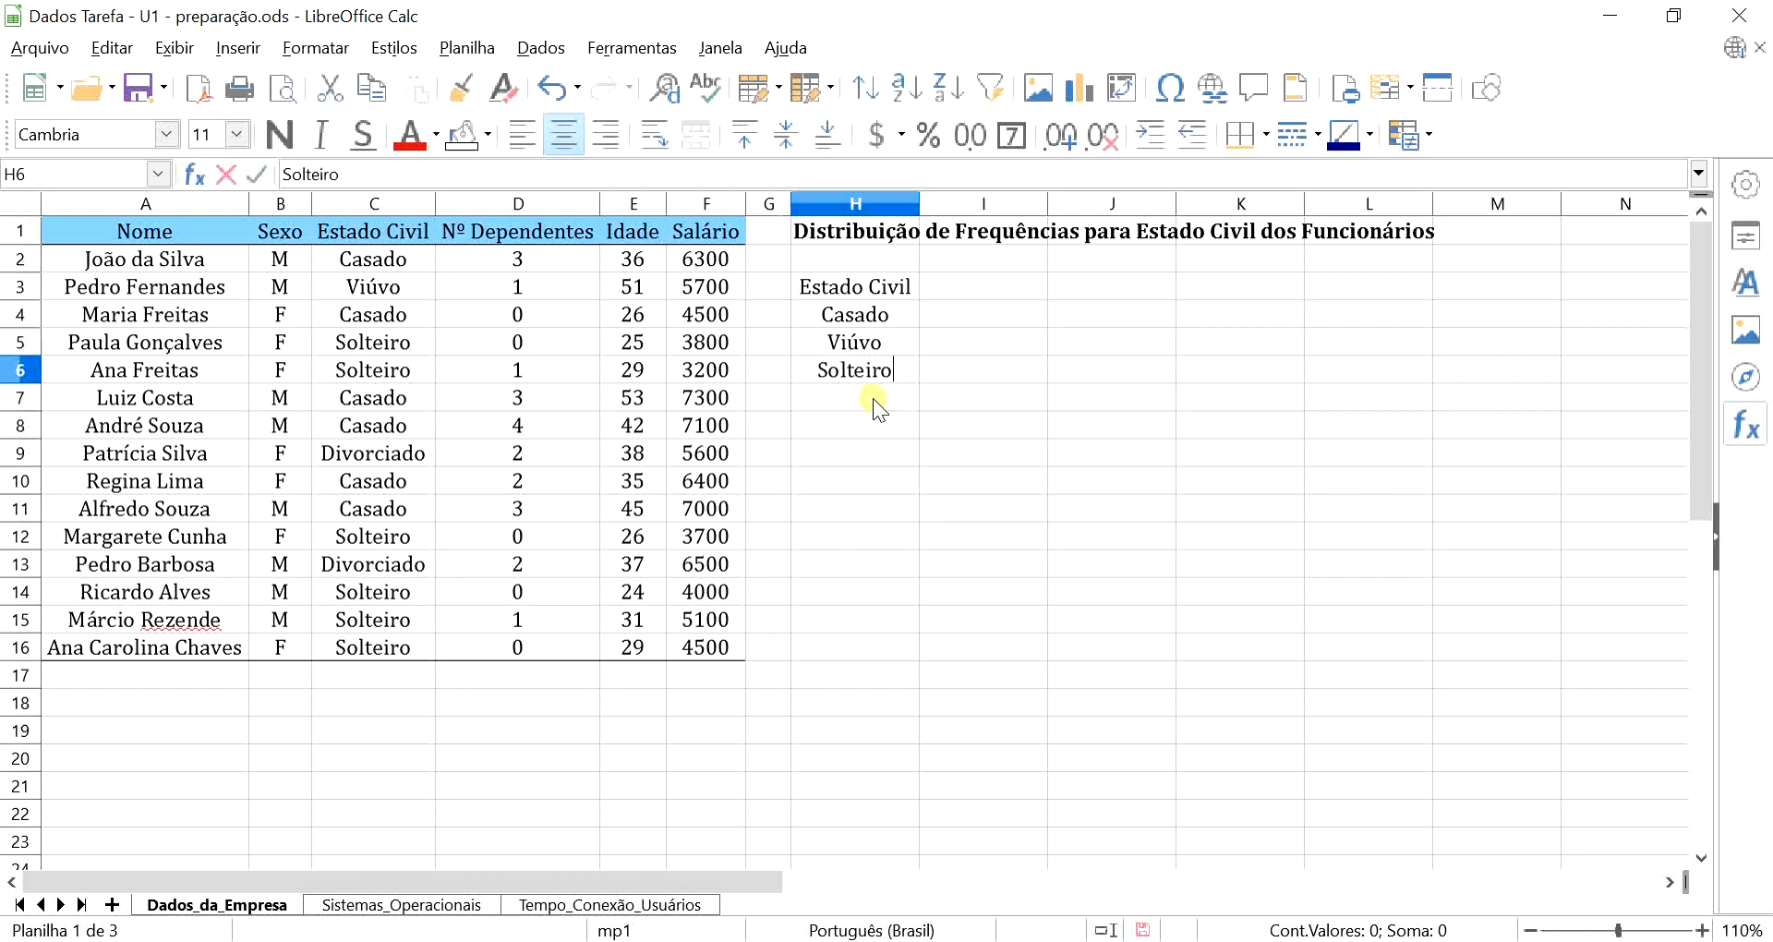
key("Return")
type("D")
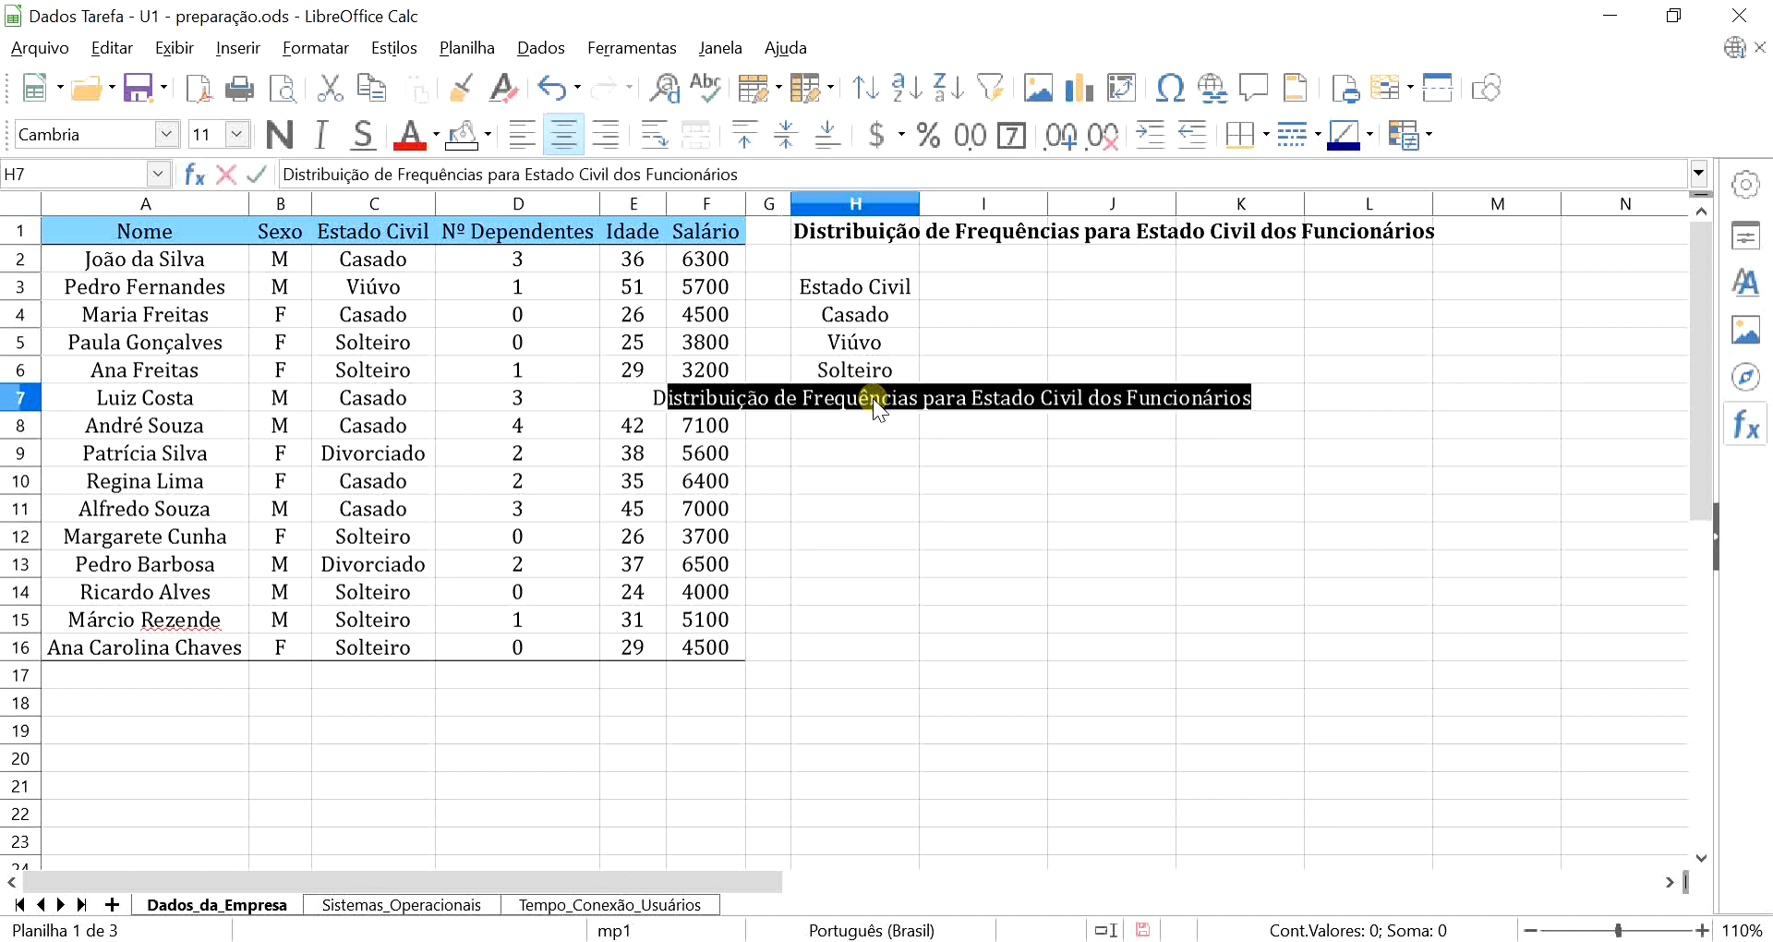
type("ivorciado")
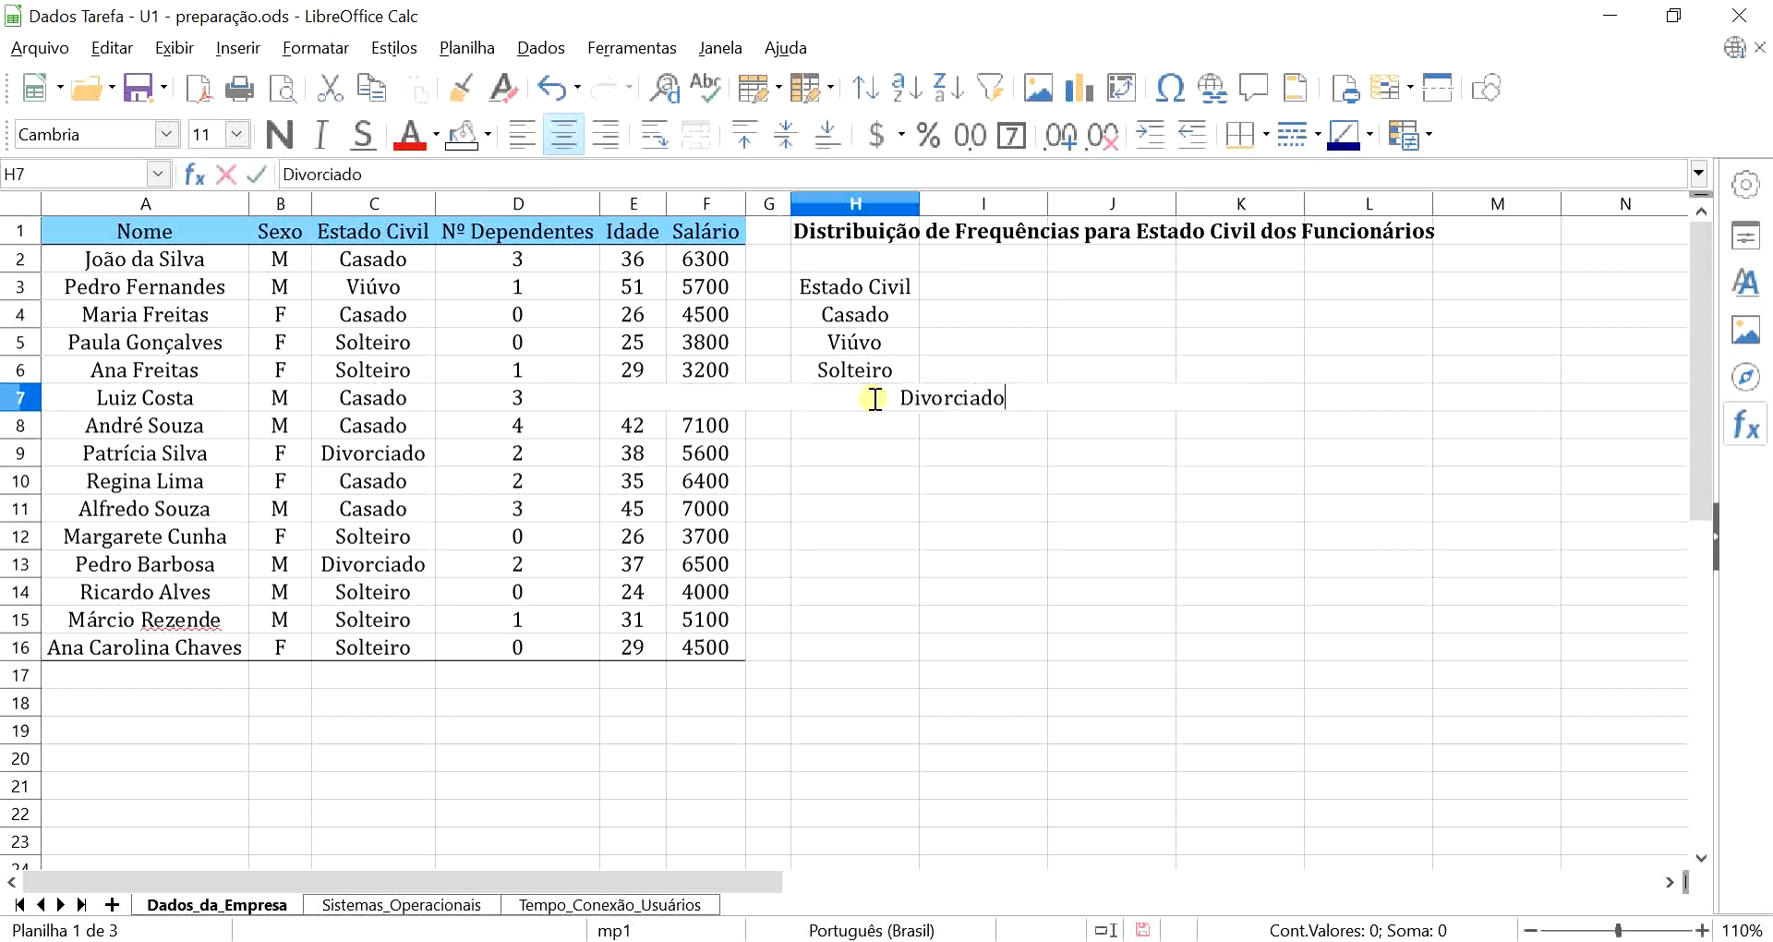
key("Return")
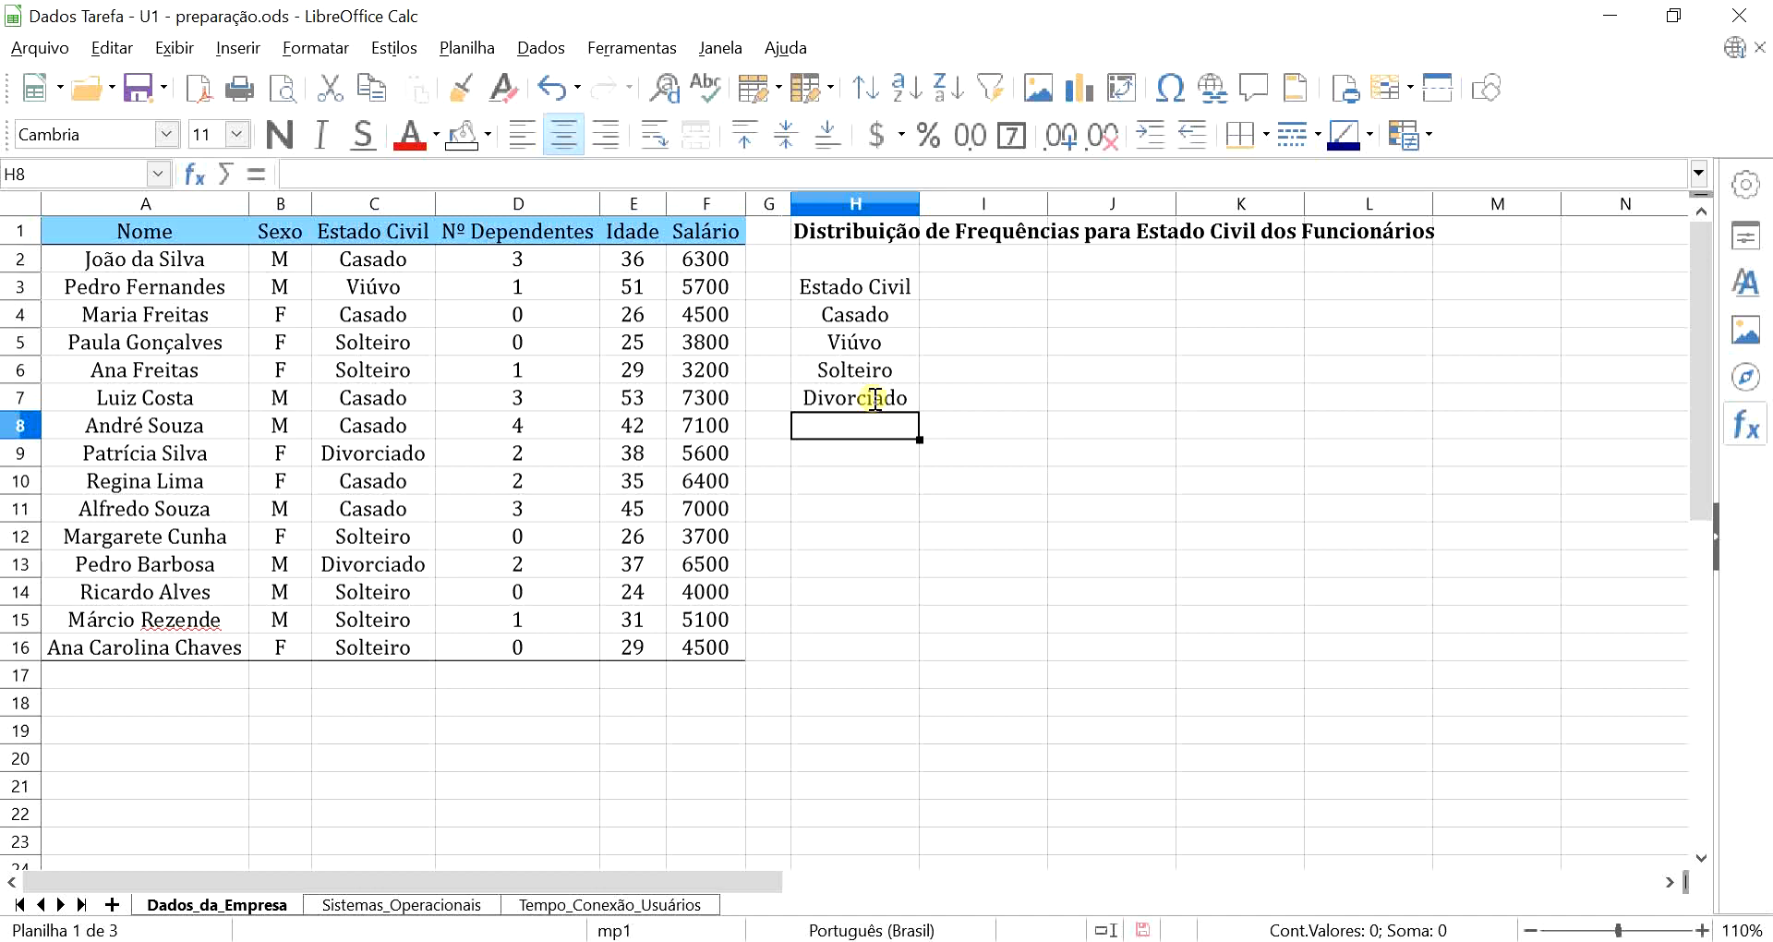
type("TOTAL")
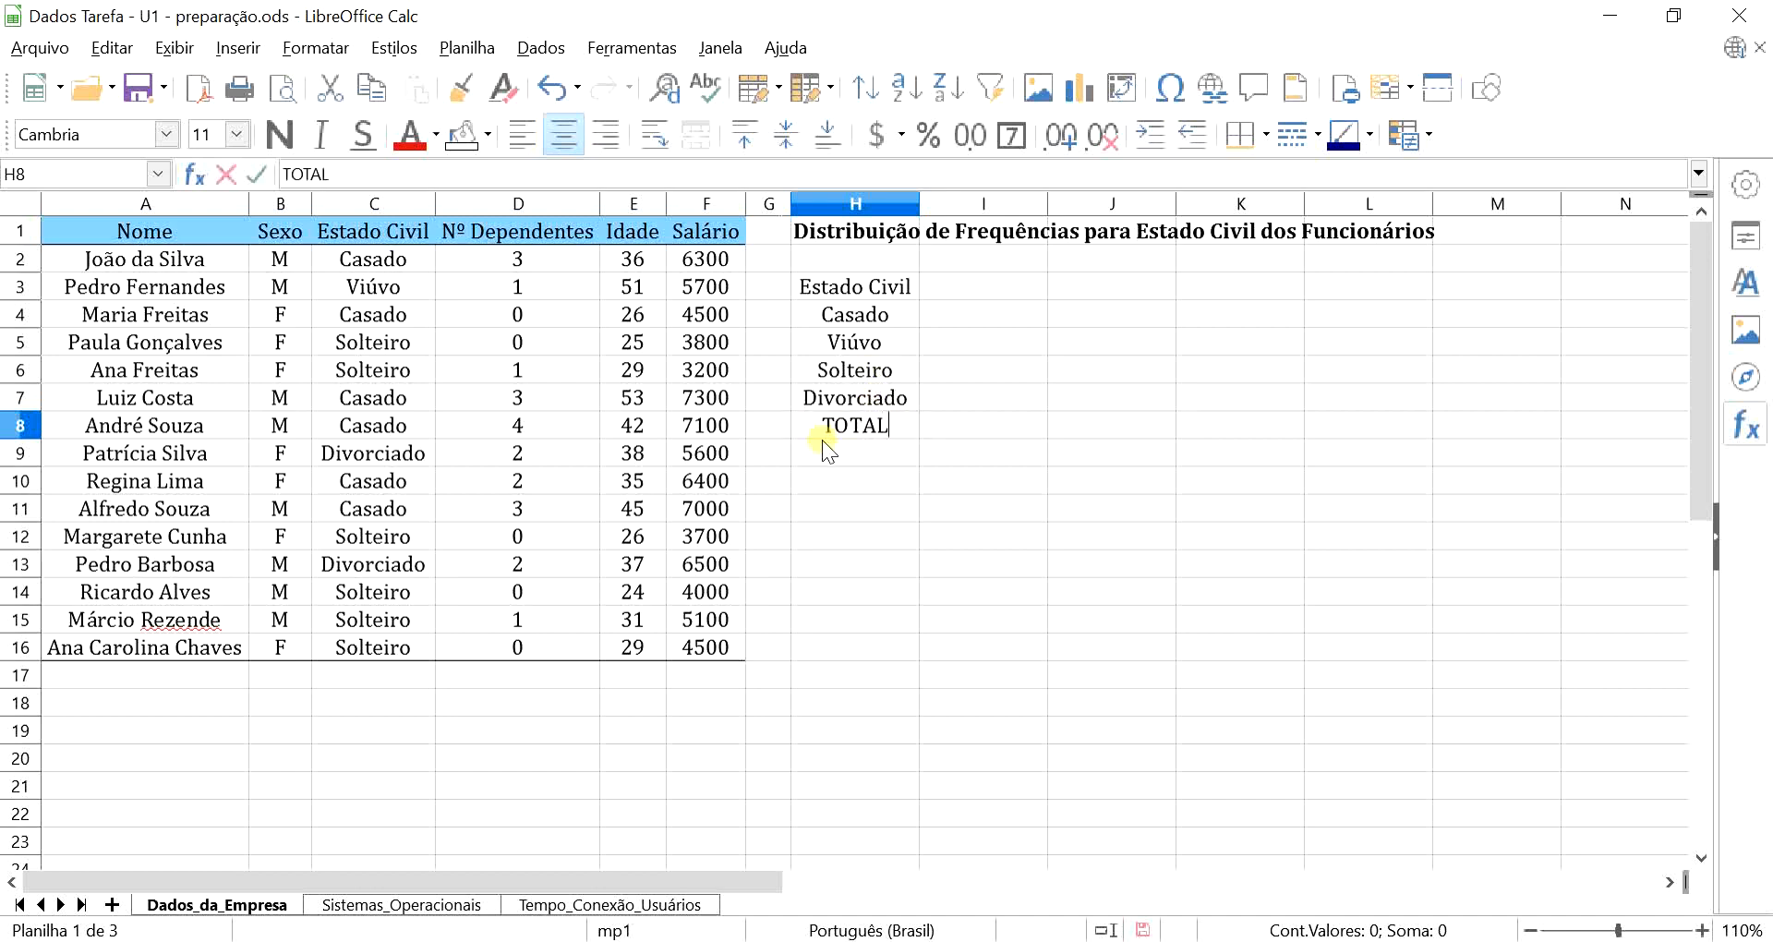
key("Return")
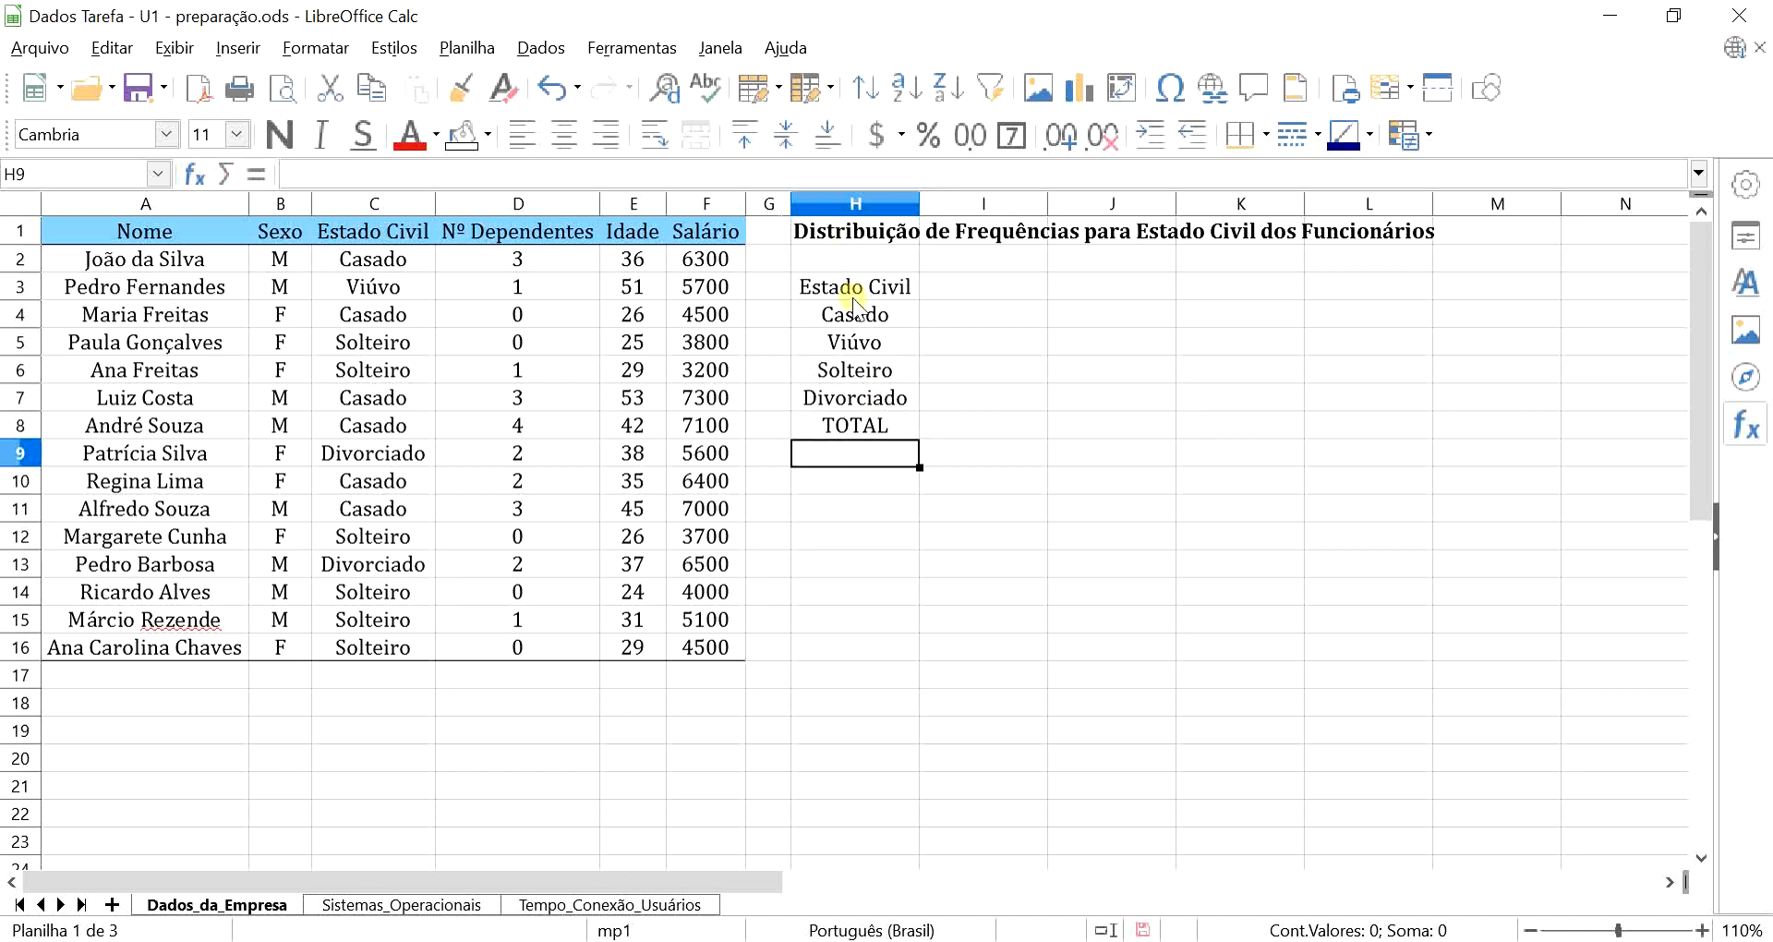
Fill the header row H3:J3 and the total row H8:J8 with the light blue background colour
left_click_drag(851, 298, 1105, 281)
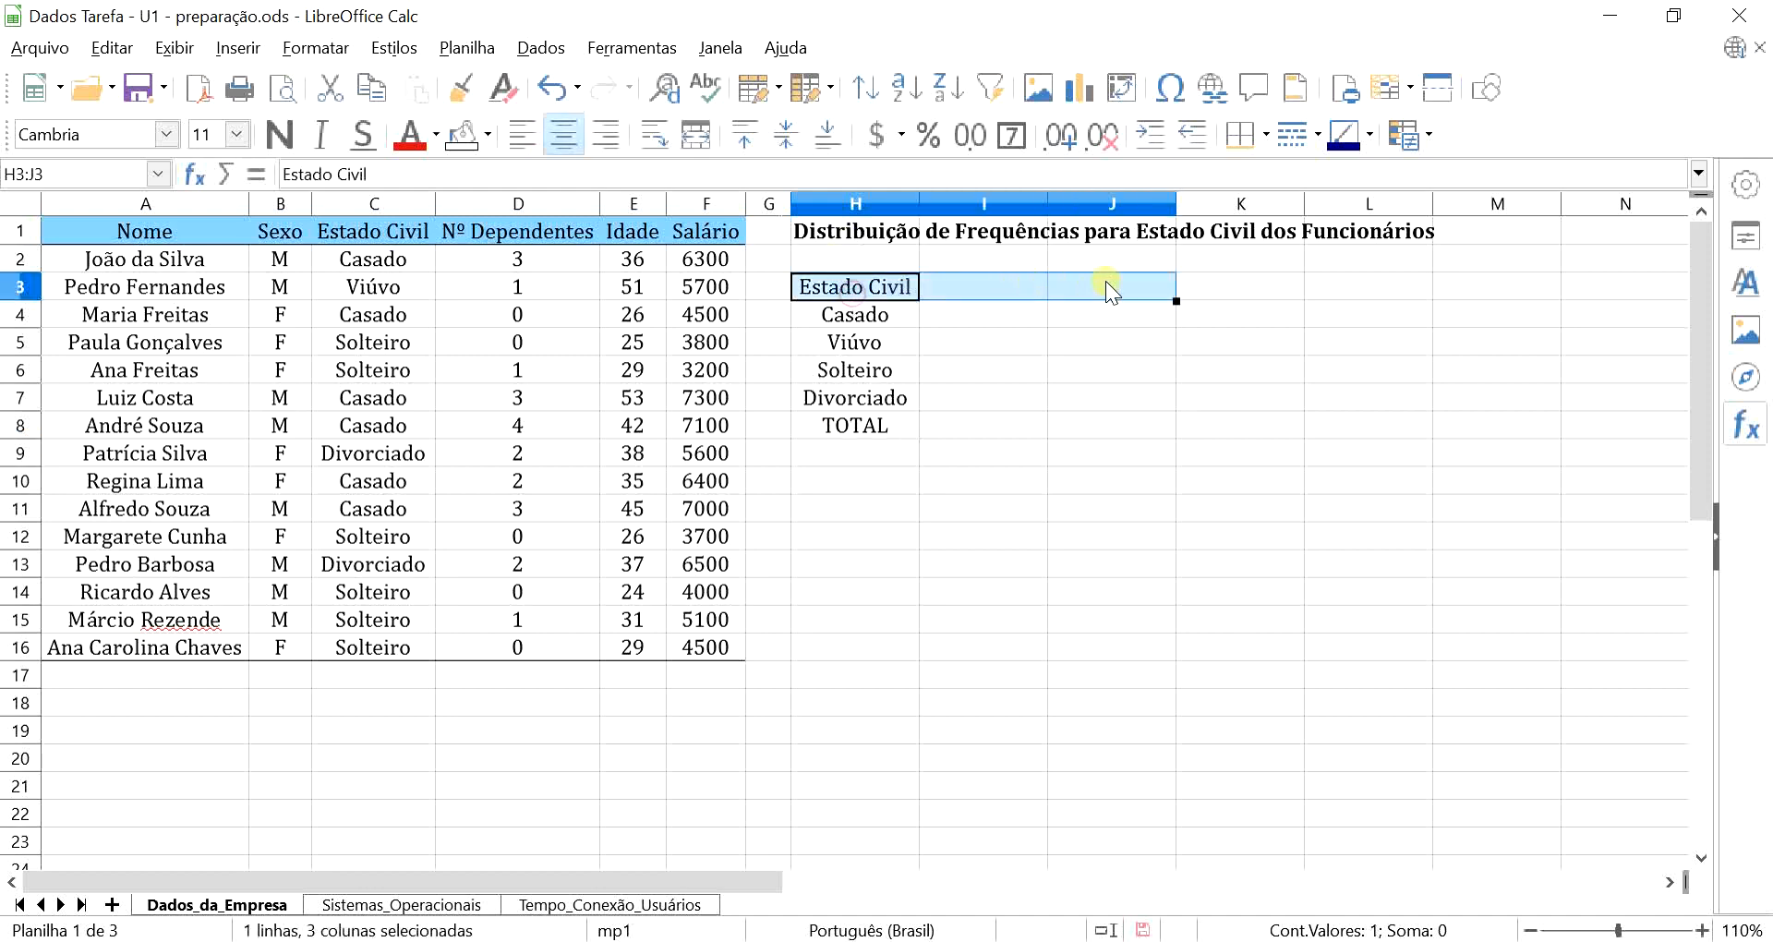
left_click(486, 137)
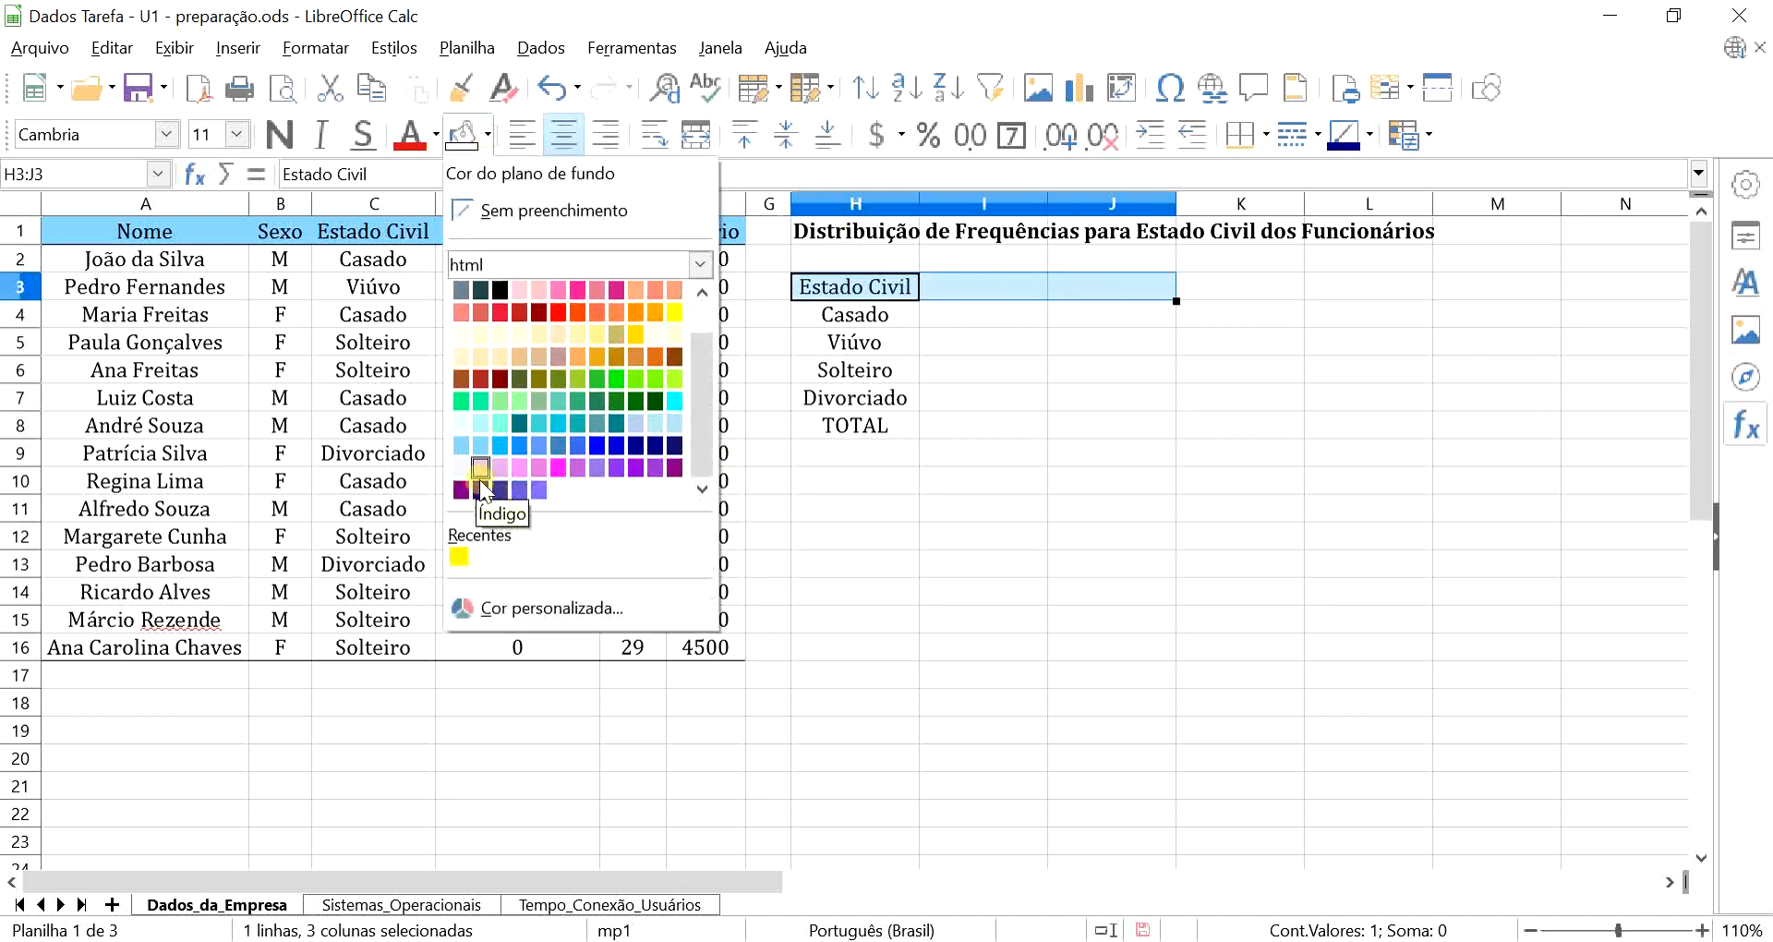
left_click(478, 447)
left_click_drag(841, 427, 1055, 428)
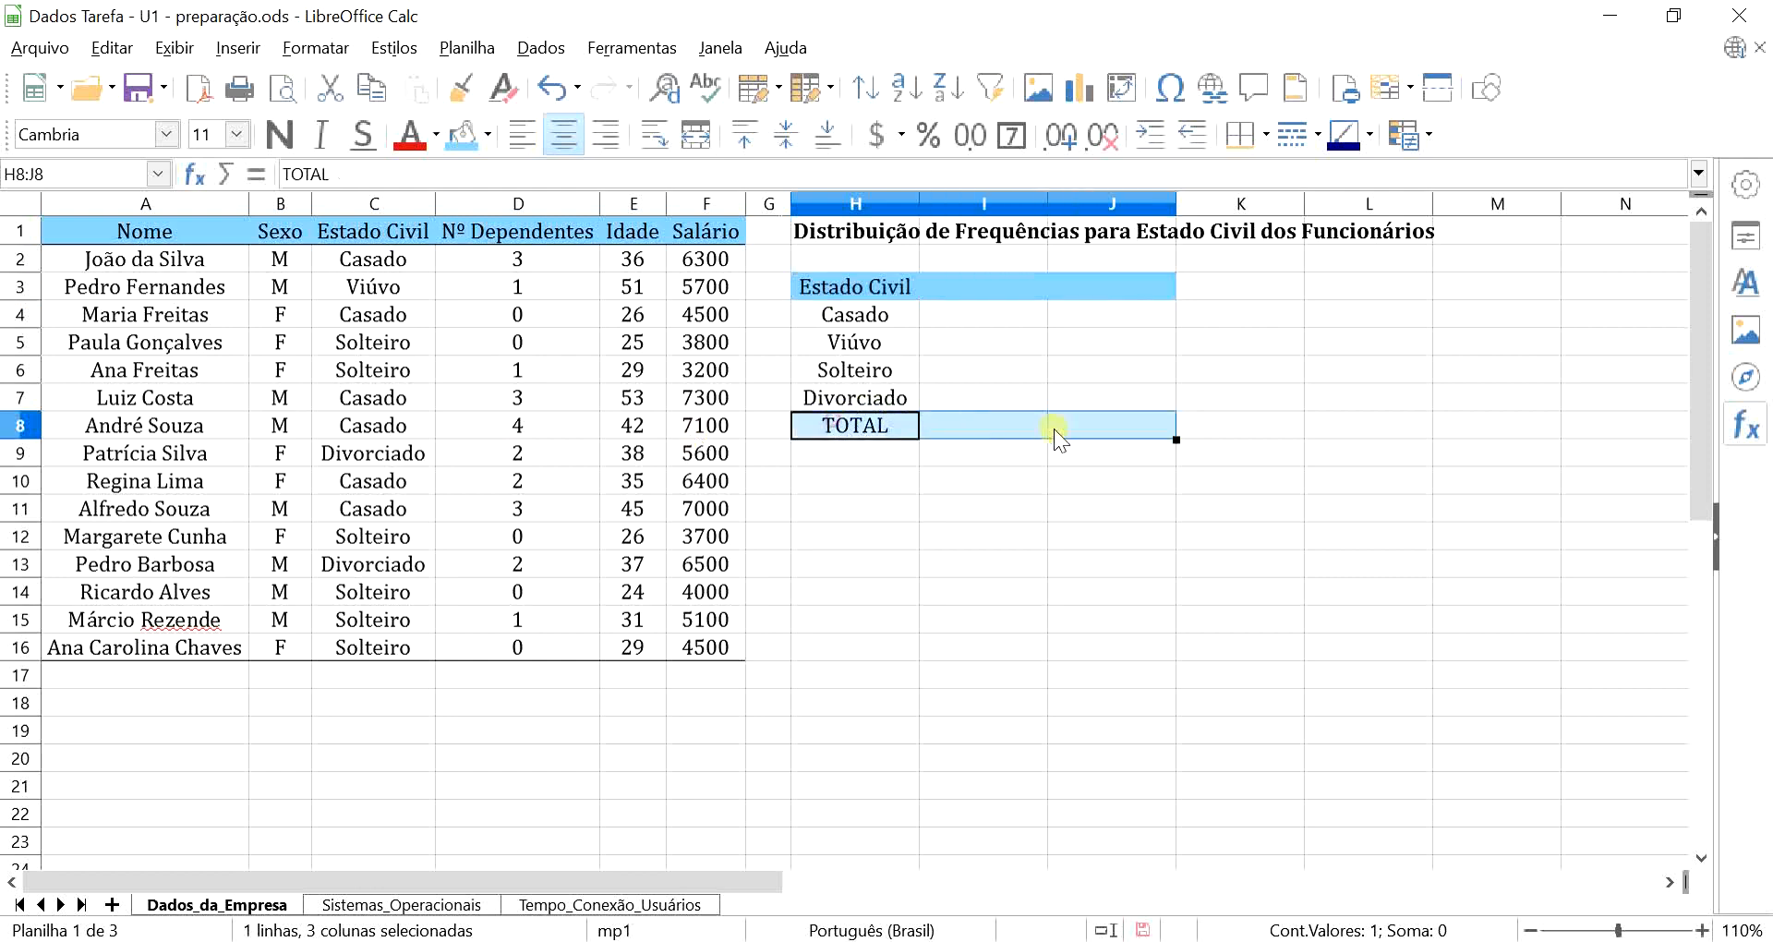
left_click(464, 138)
left_click(929, 489)
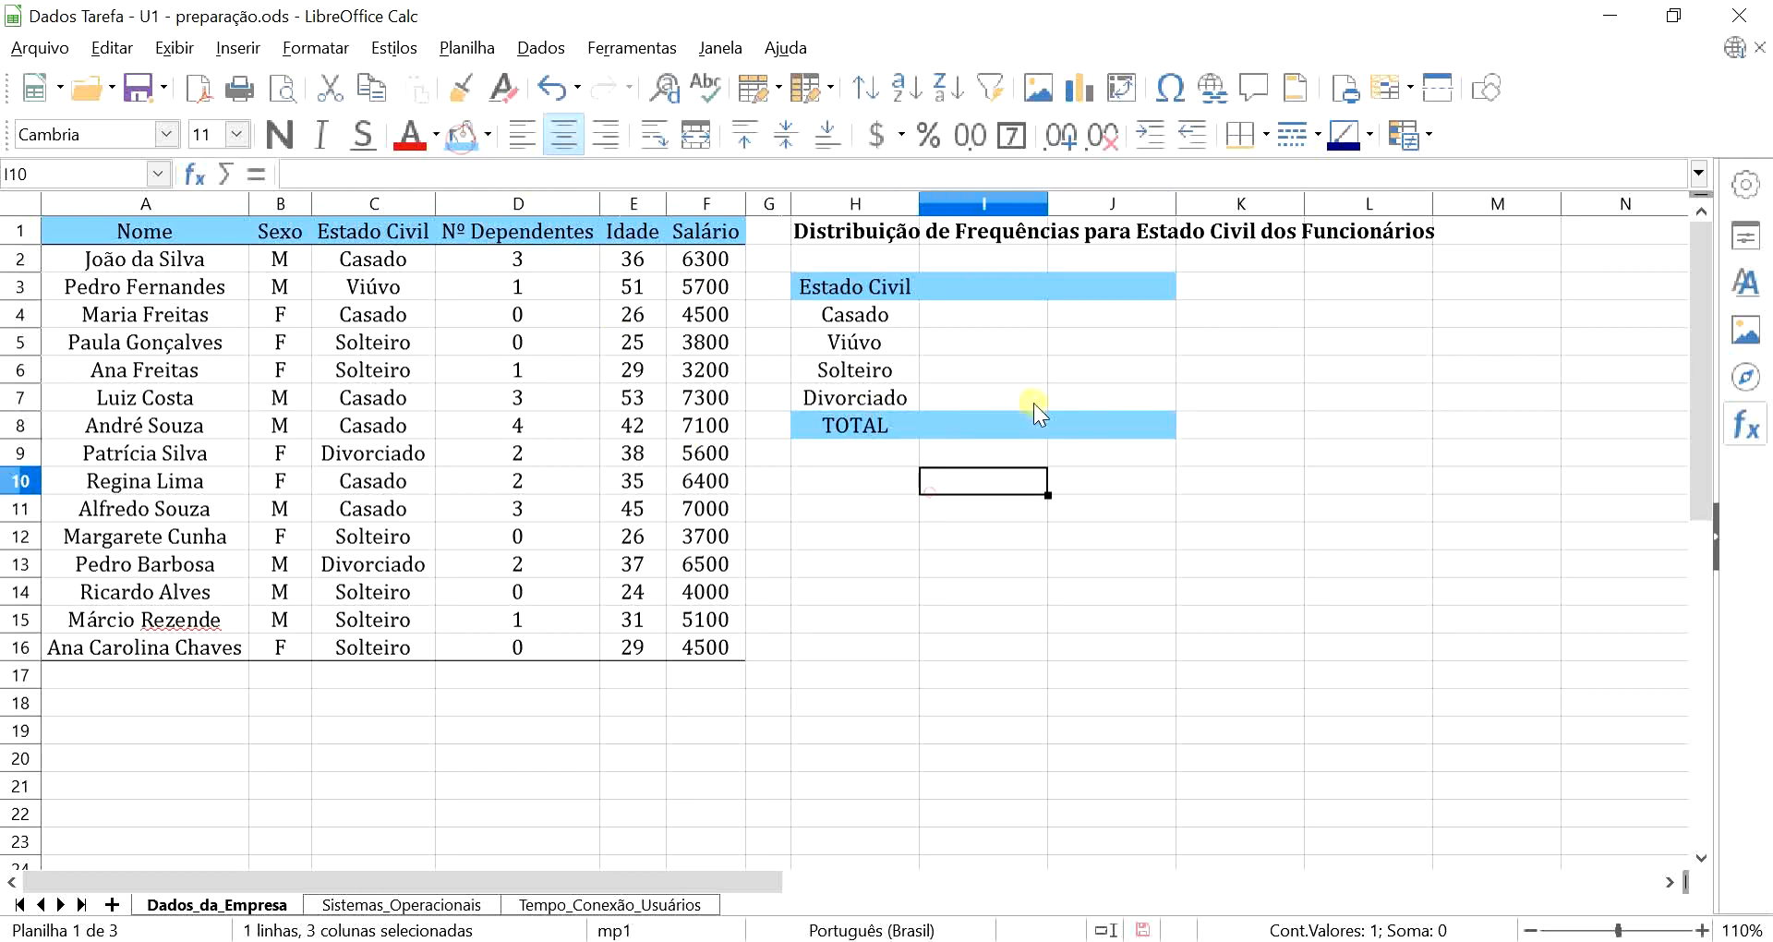
Enter the frequency column header fi in cell I3, beside Estado Civil
left_click(966, 290)
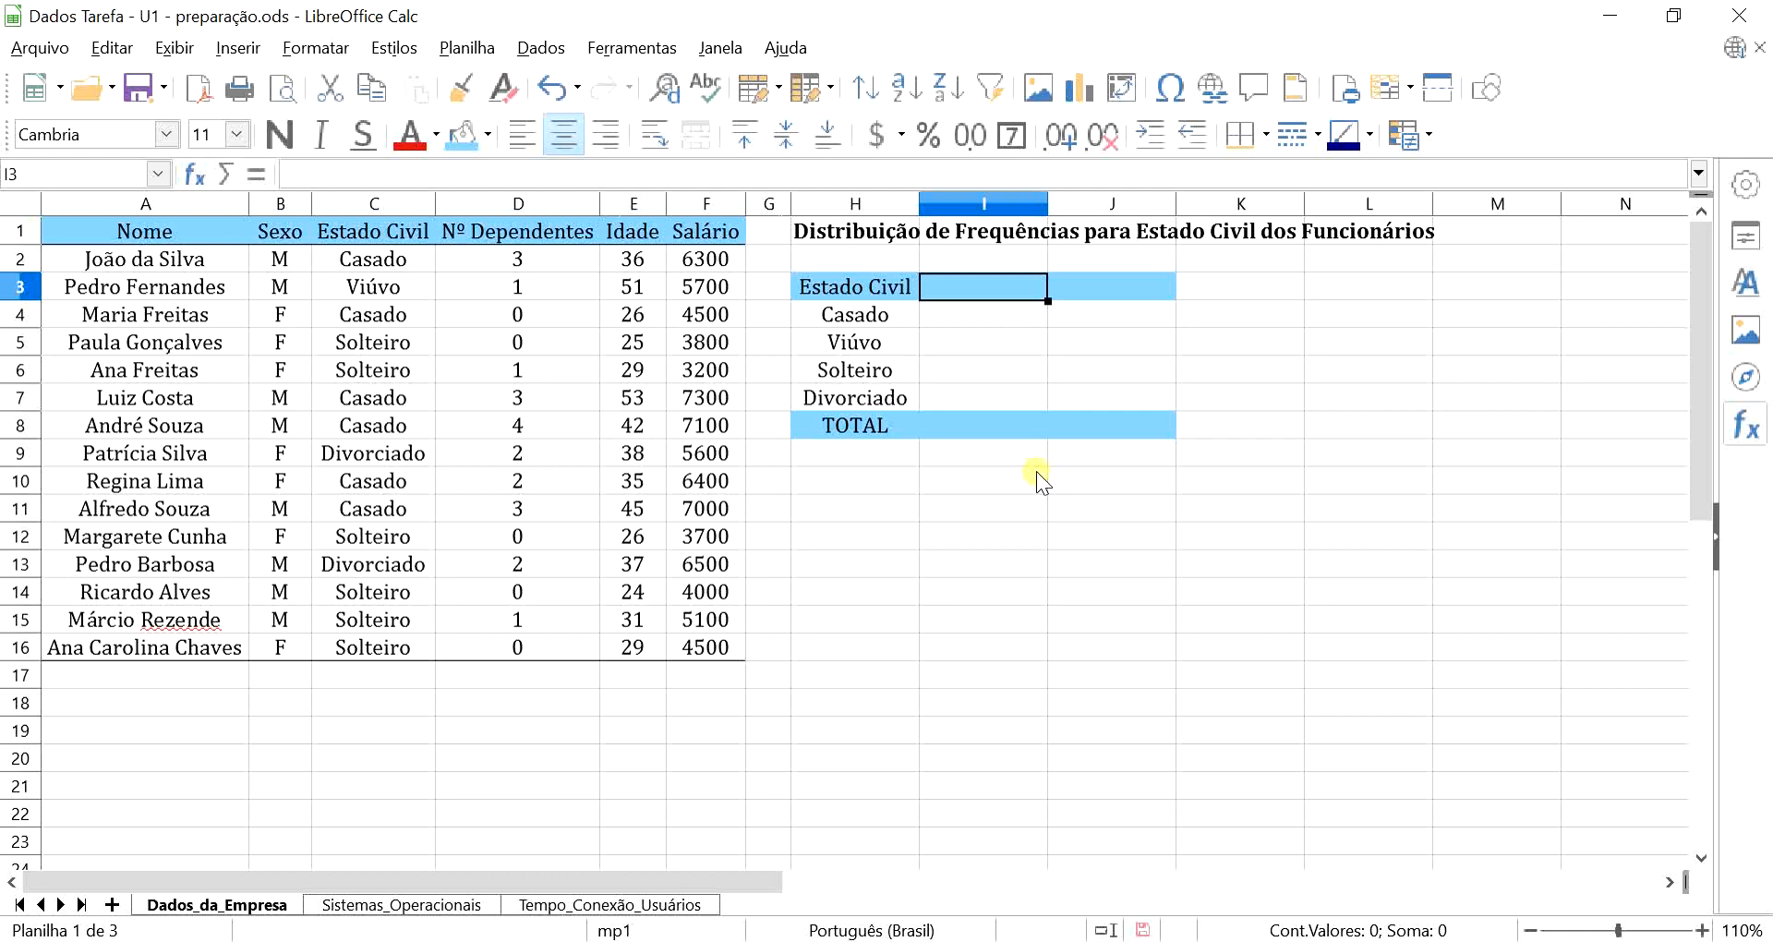
type("f")
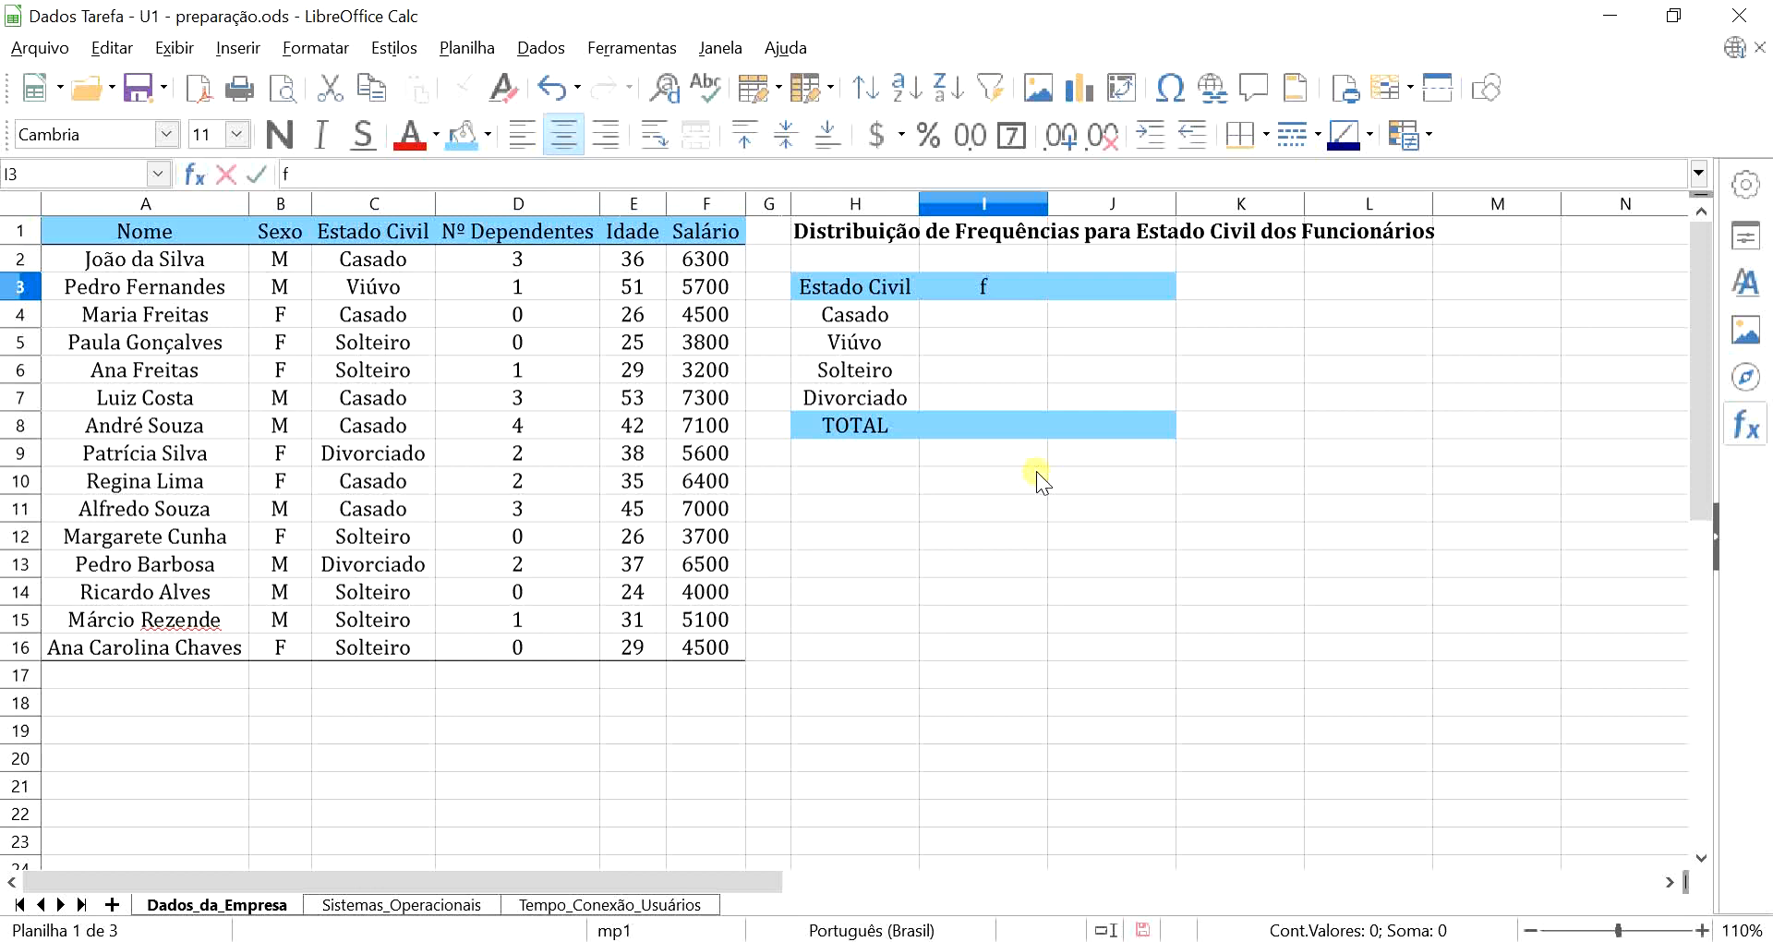
type("i")
key("Return")
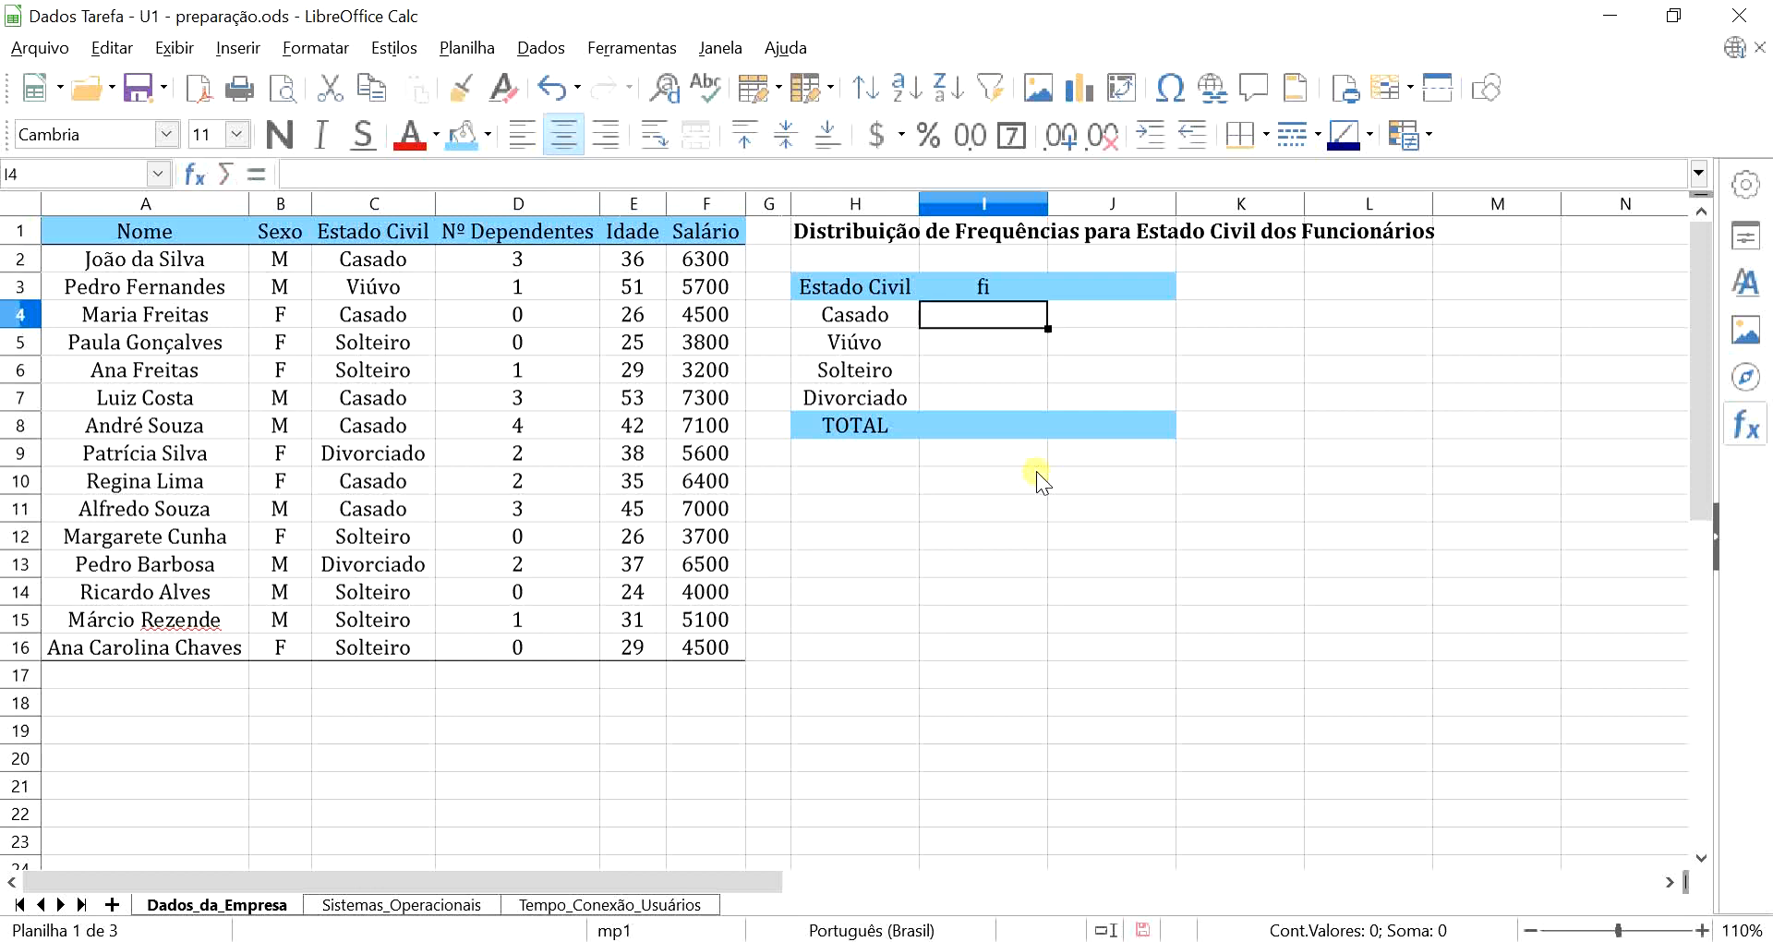
left_click(994, 286)
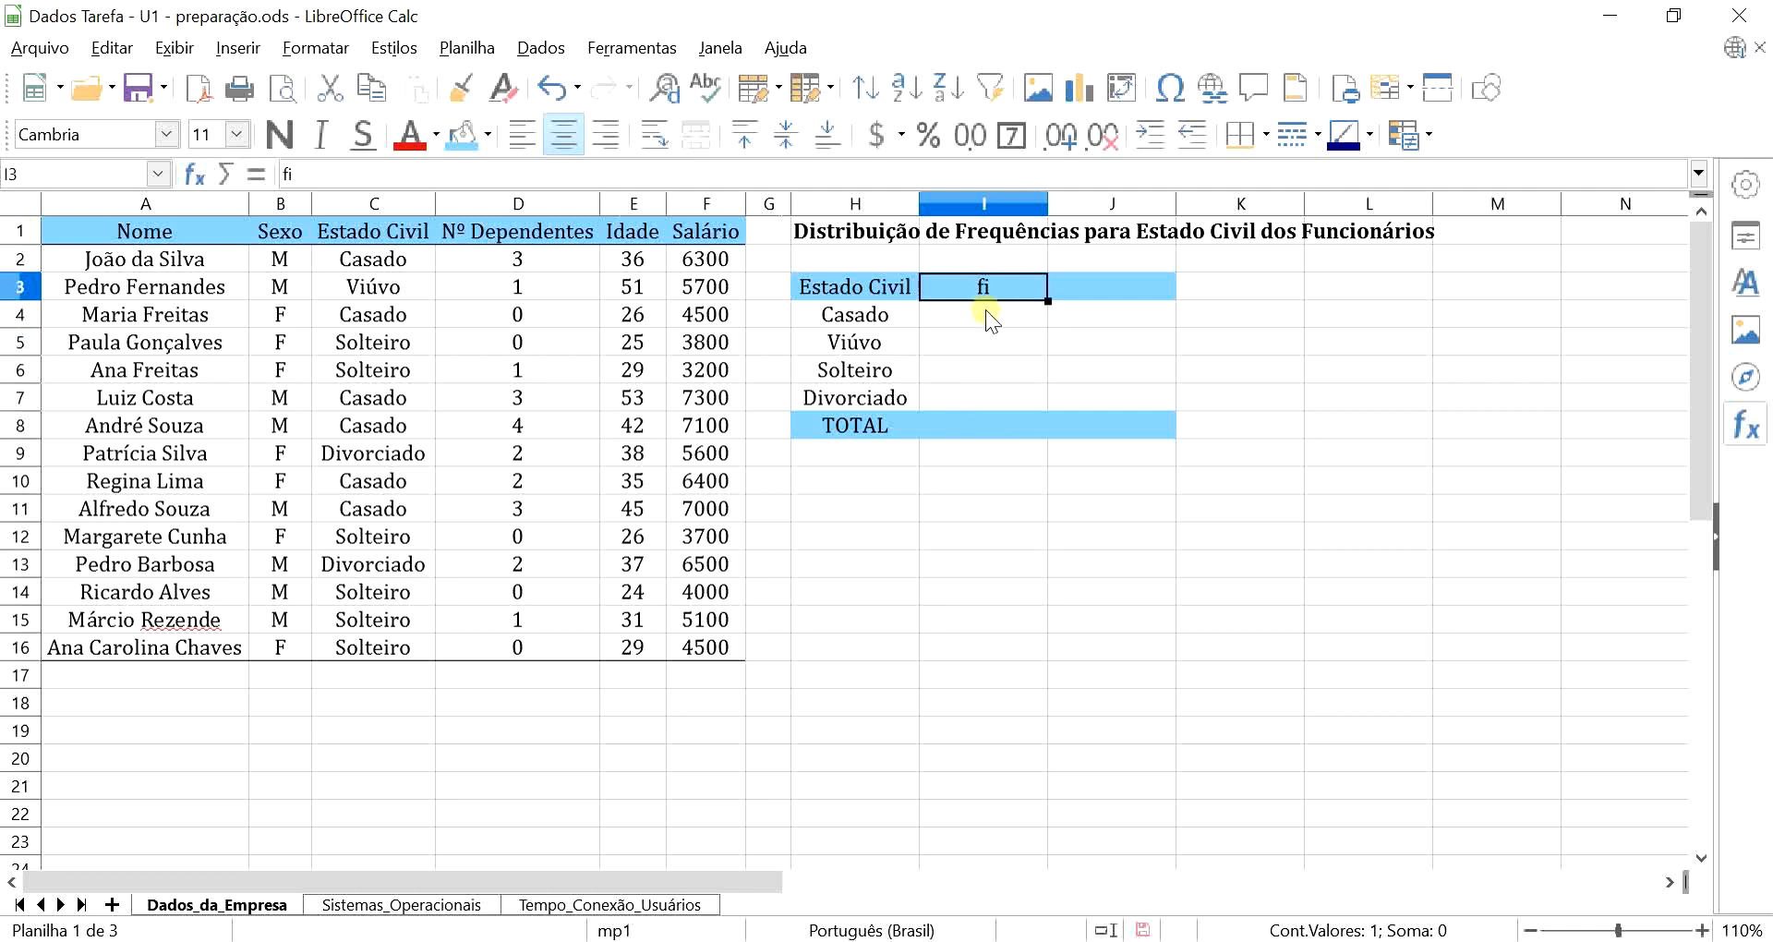
Enter =CONT.SE(C2:C16;H4) in I4 to count the Casado employees, left-align the cell, and check its references
left_click(986, 311)
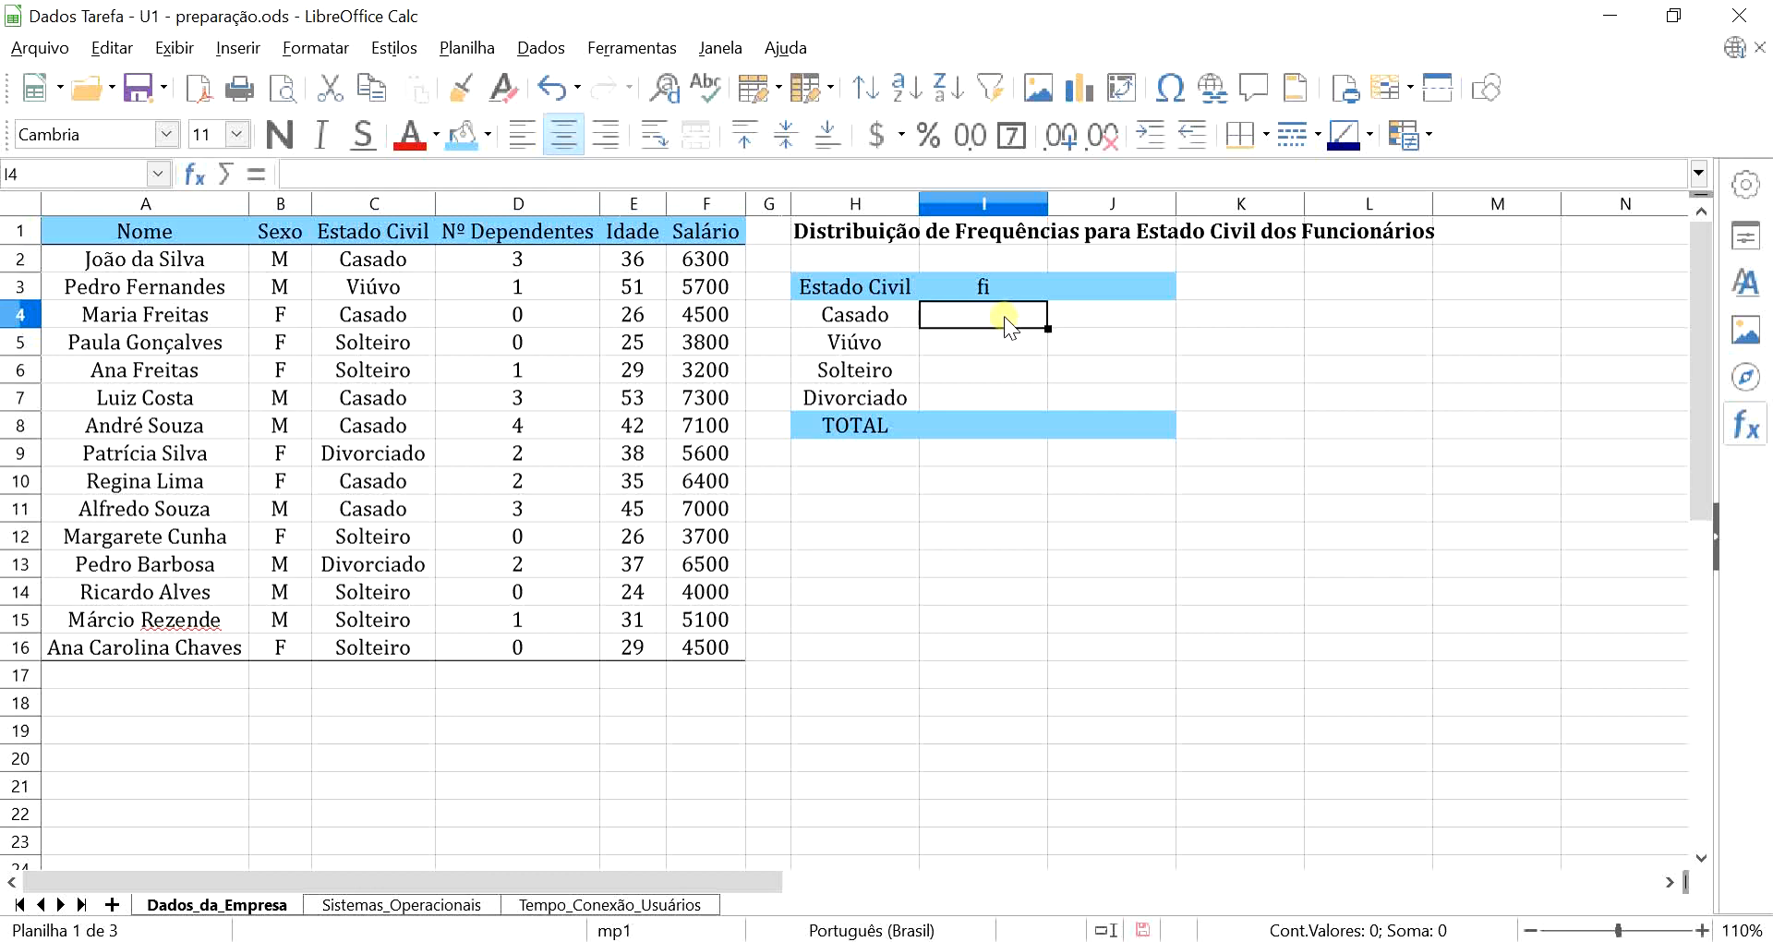
type("=")
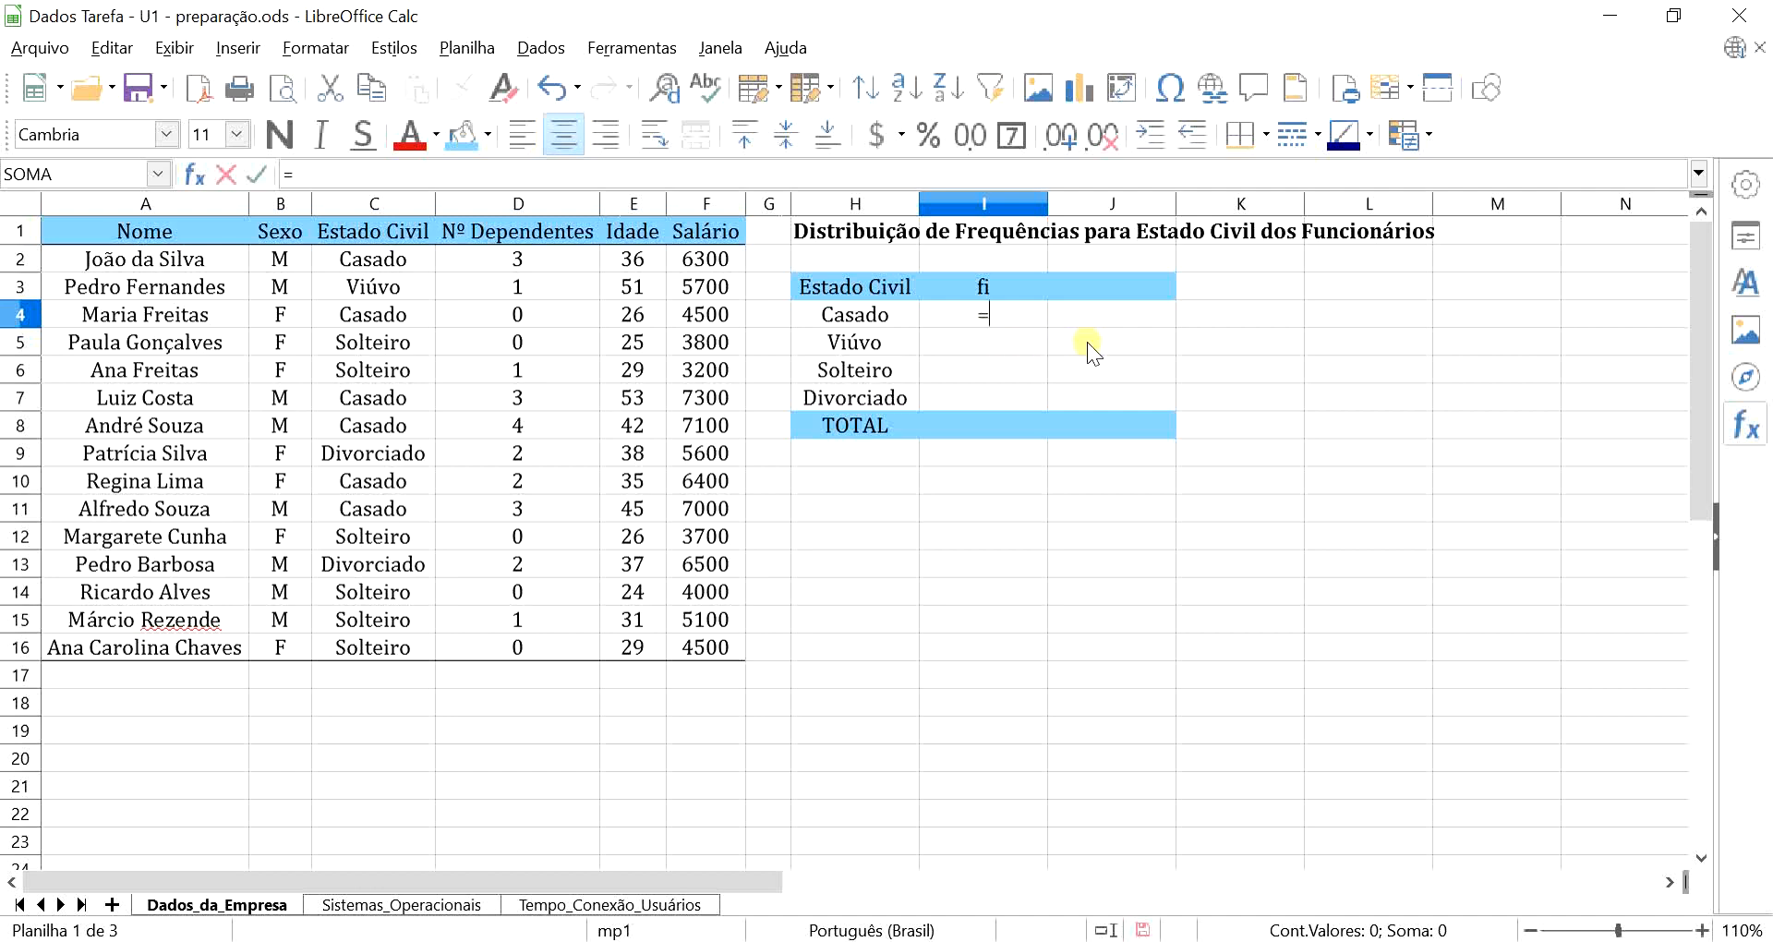
type("cont")
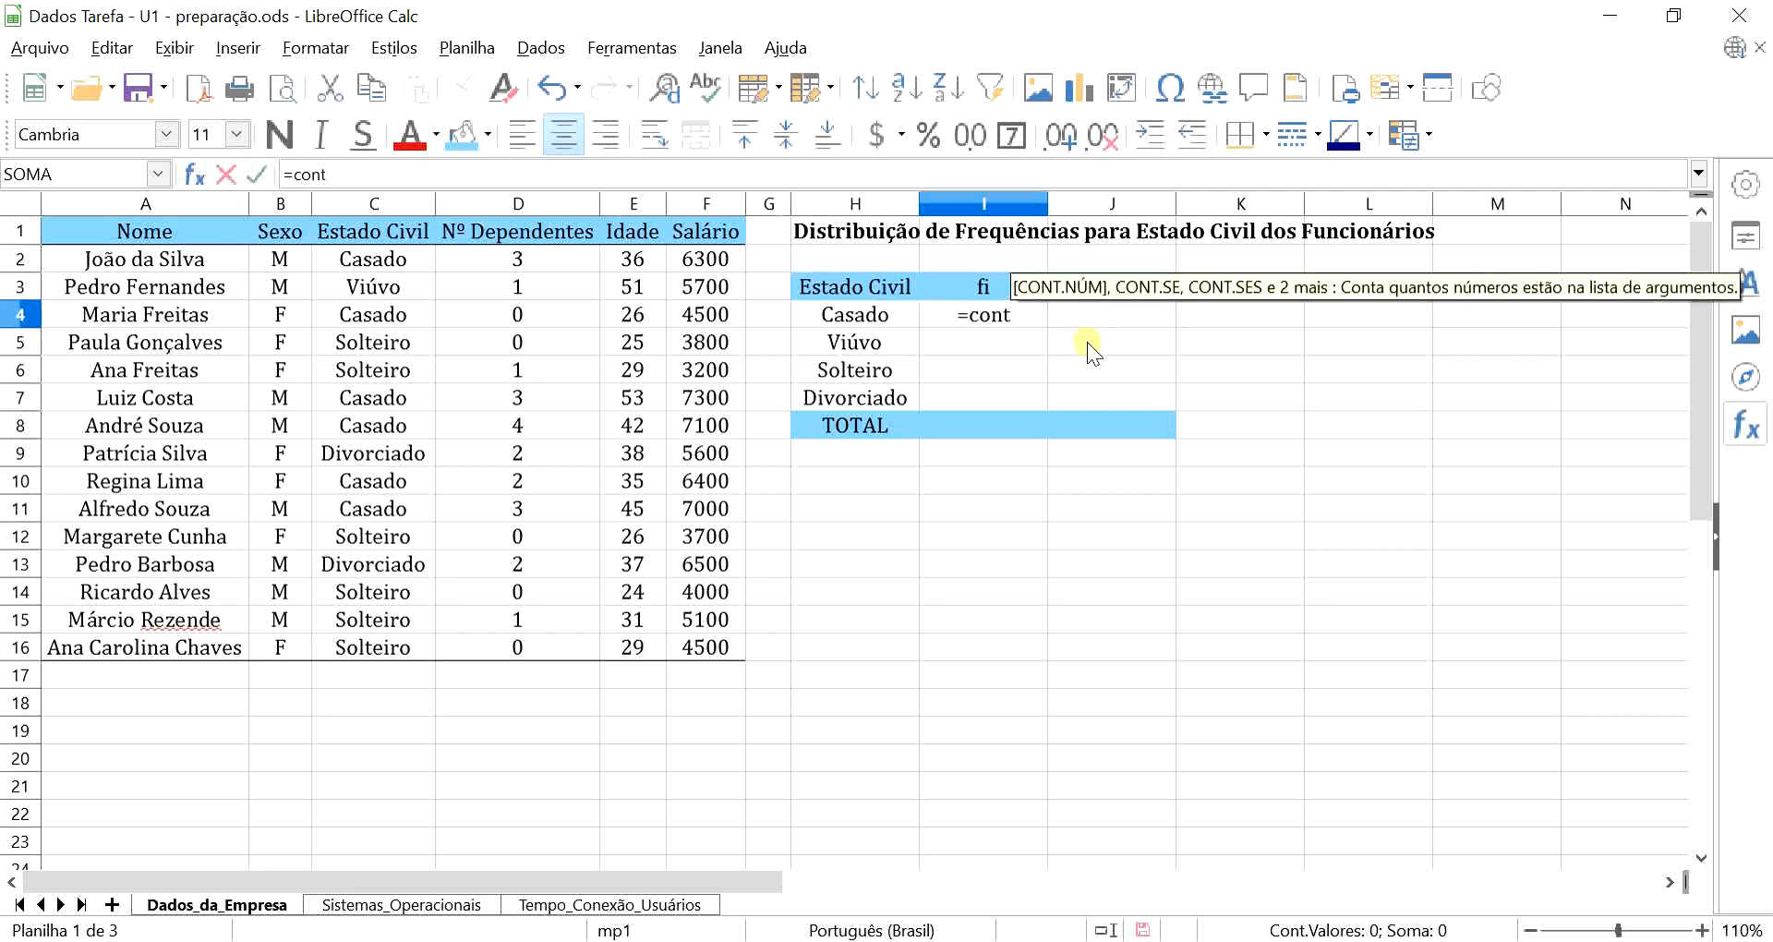
type(".se")
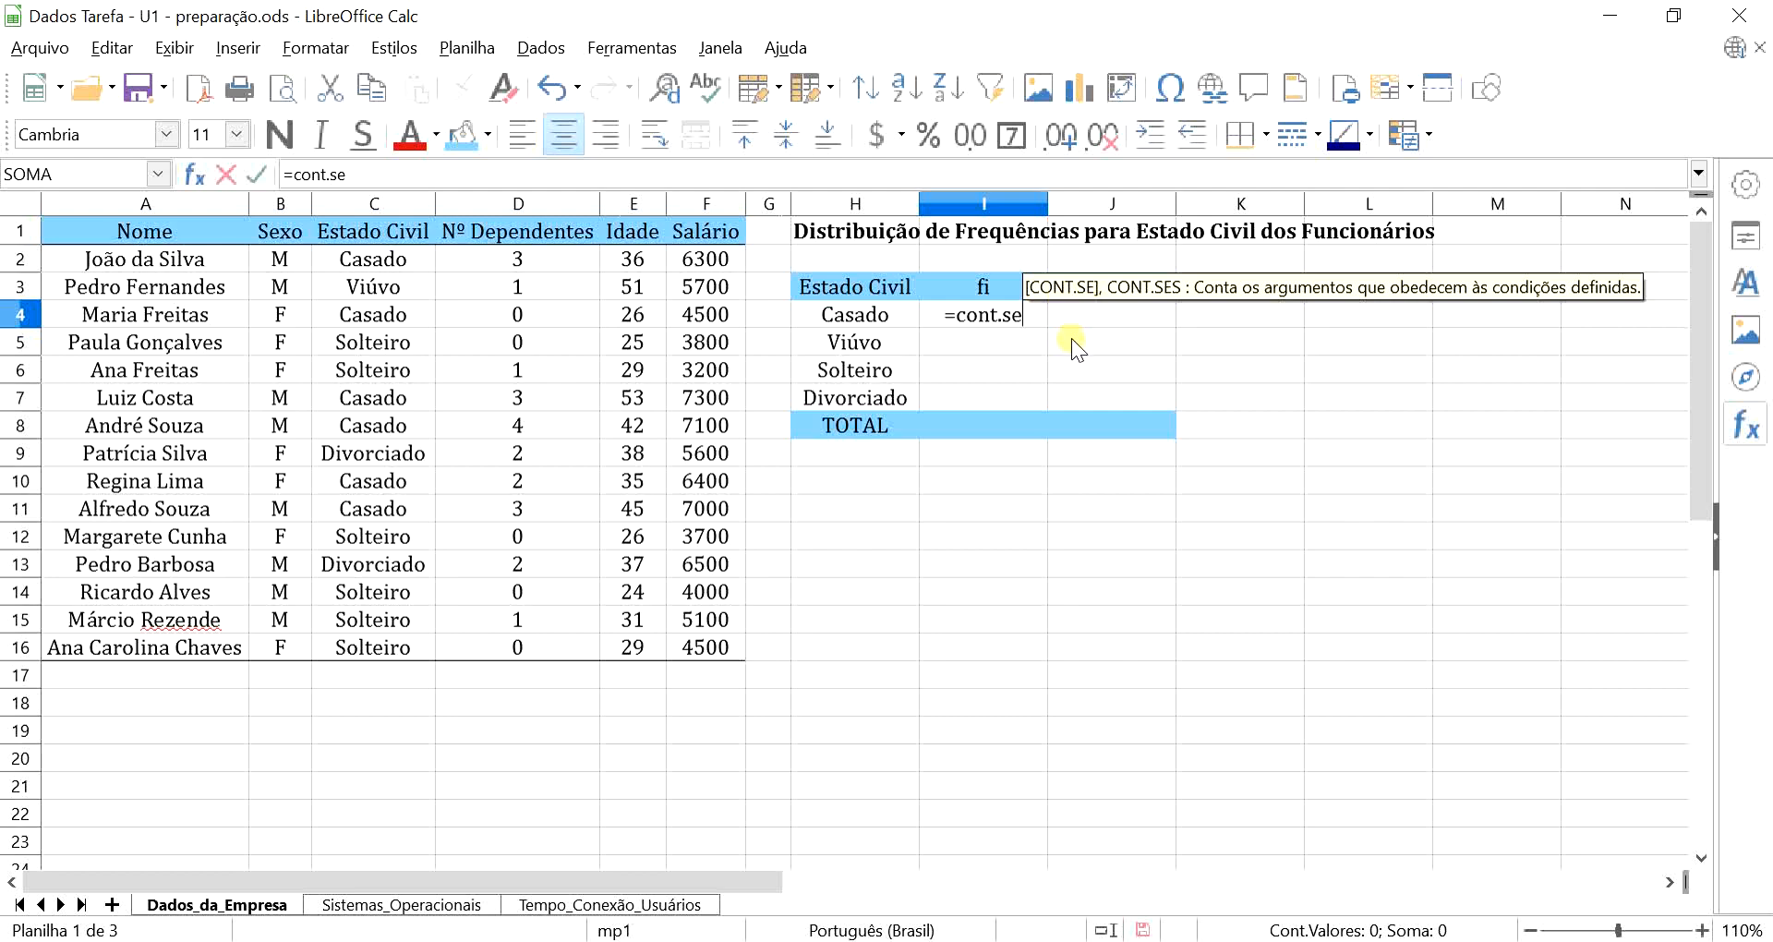
key("Return")
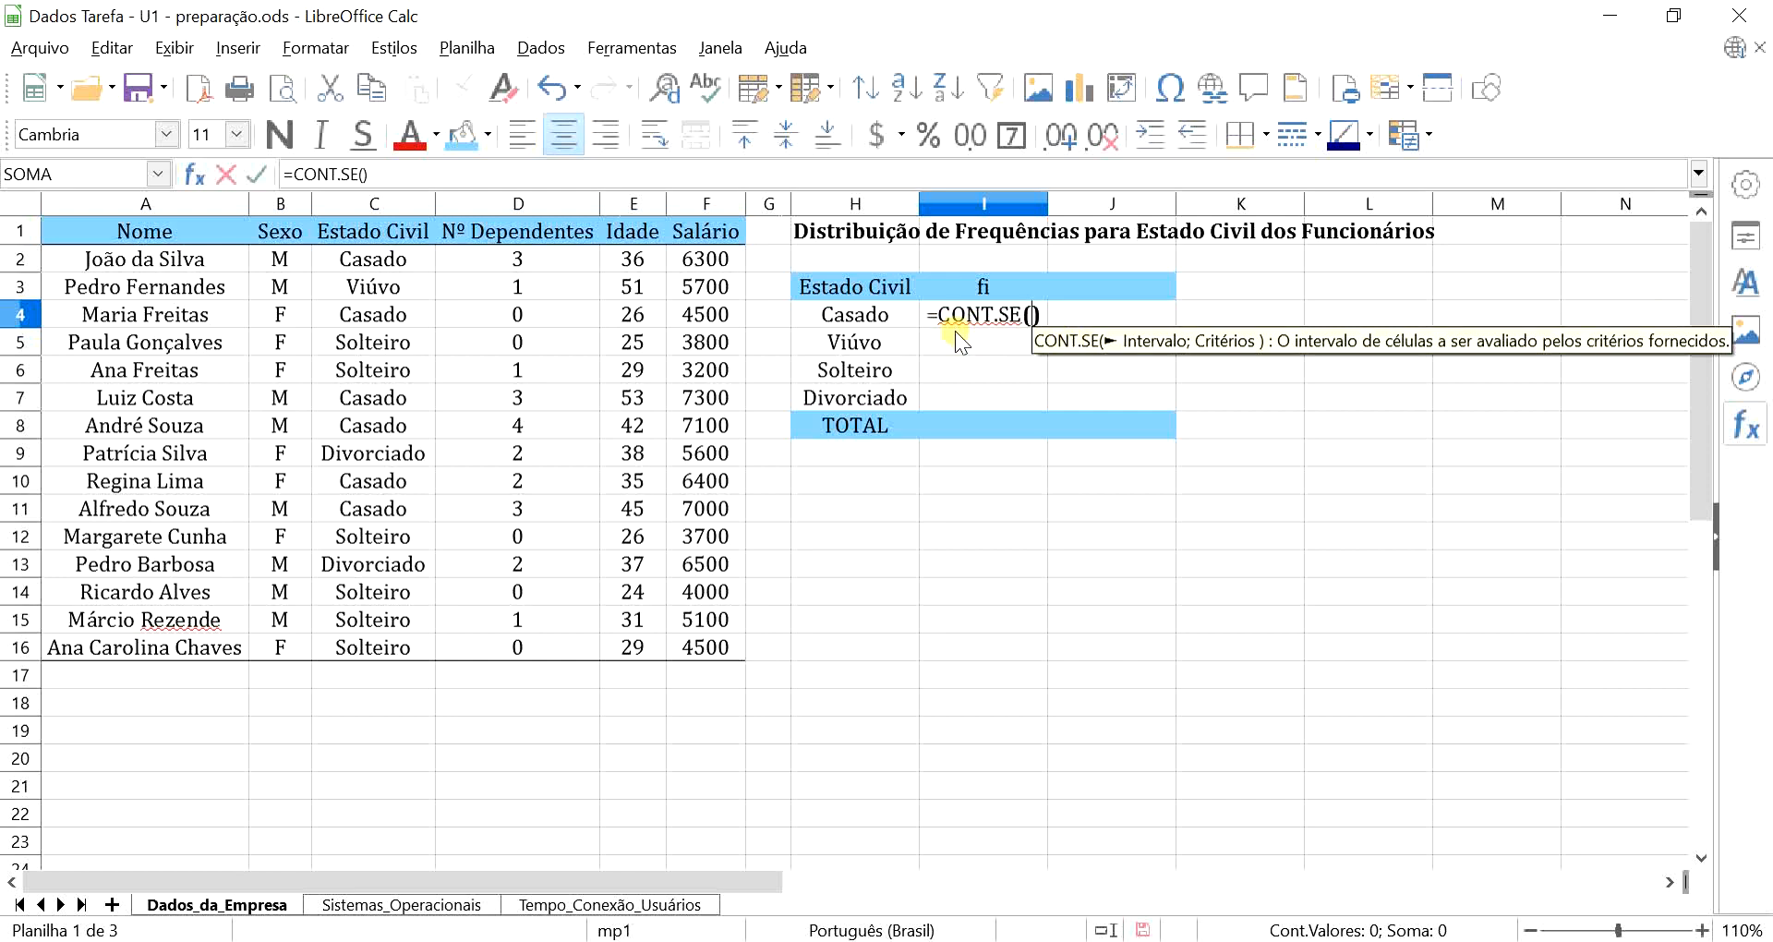
key("Left")
left_click_drag(367, 262, 366, 654)
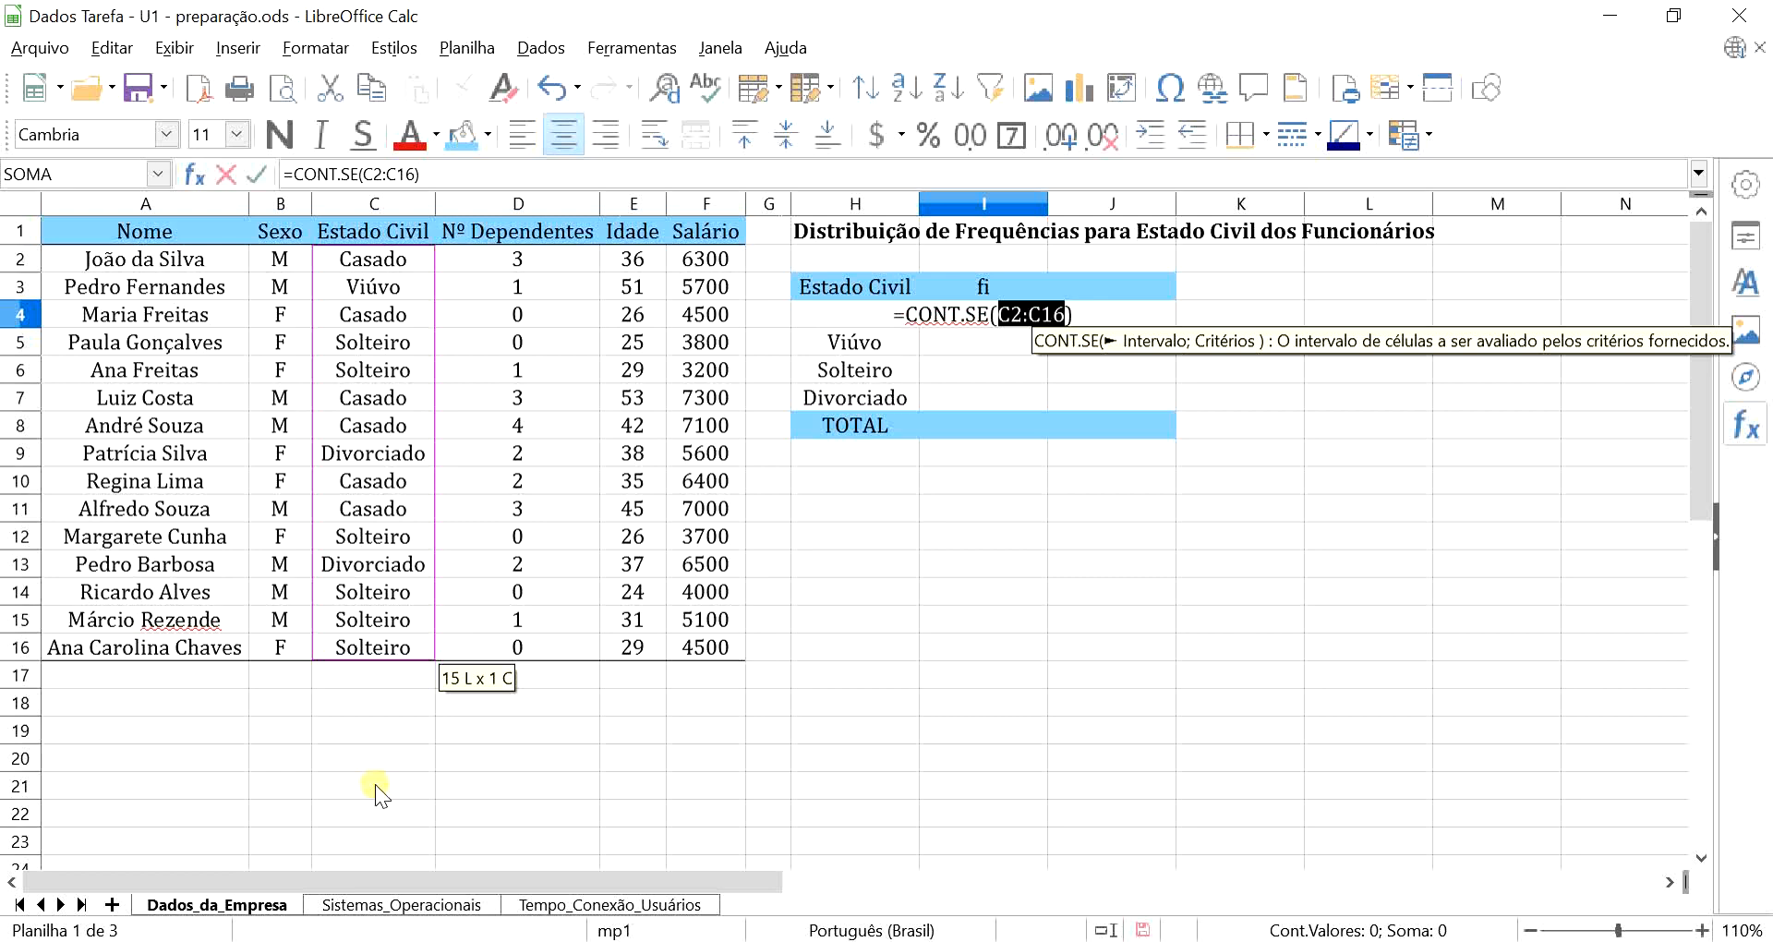
type(";")
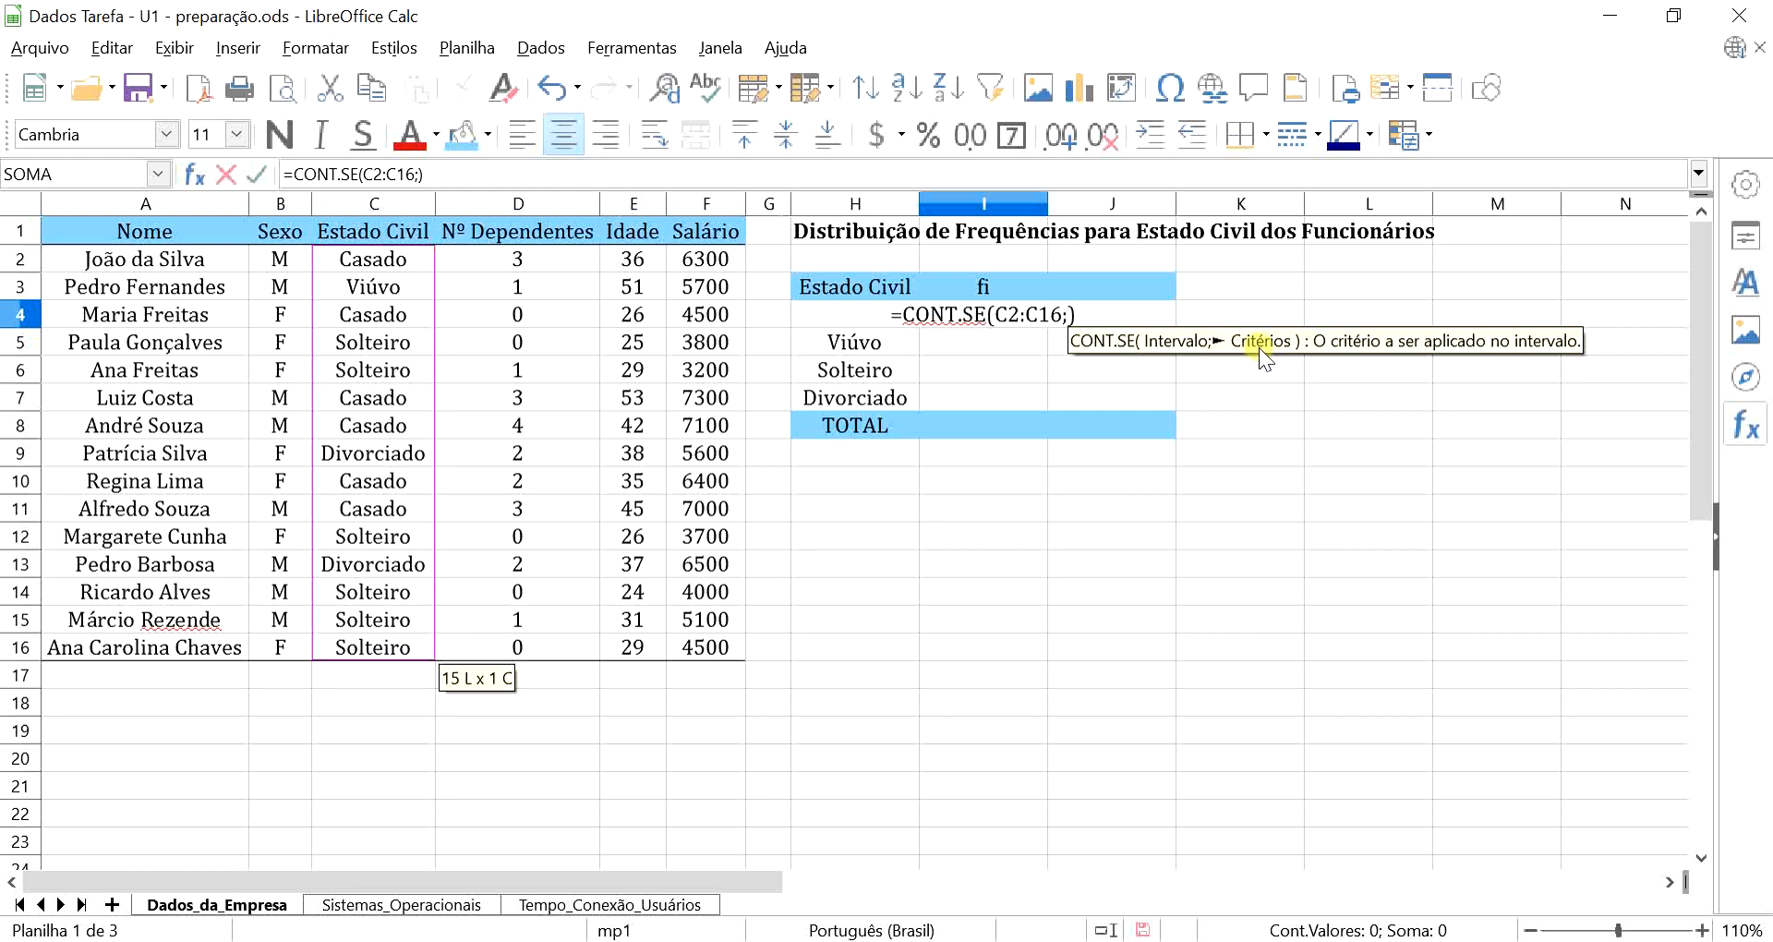
left_click(522, 135)
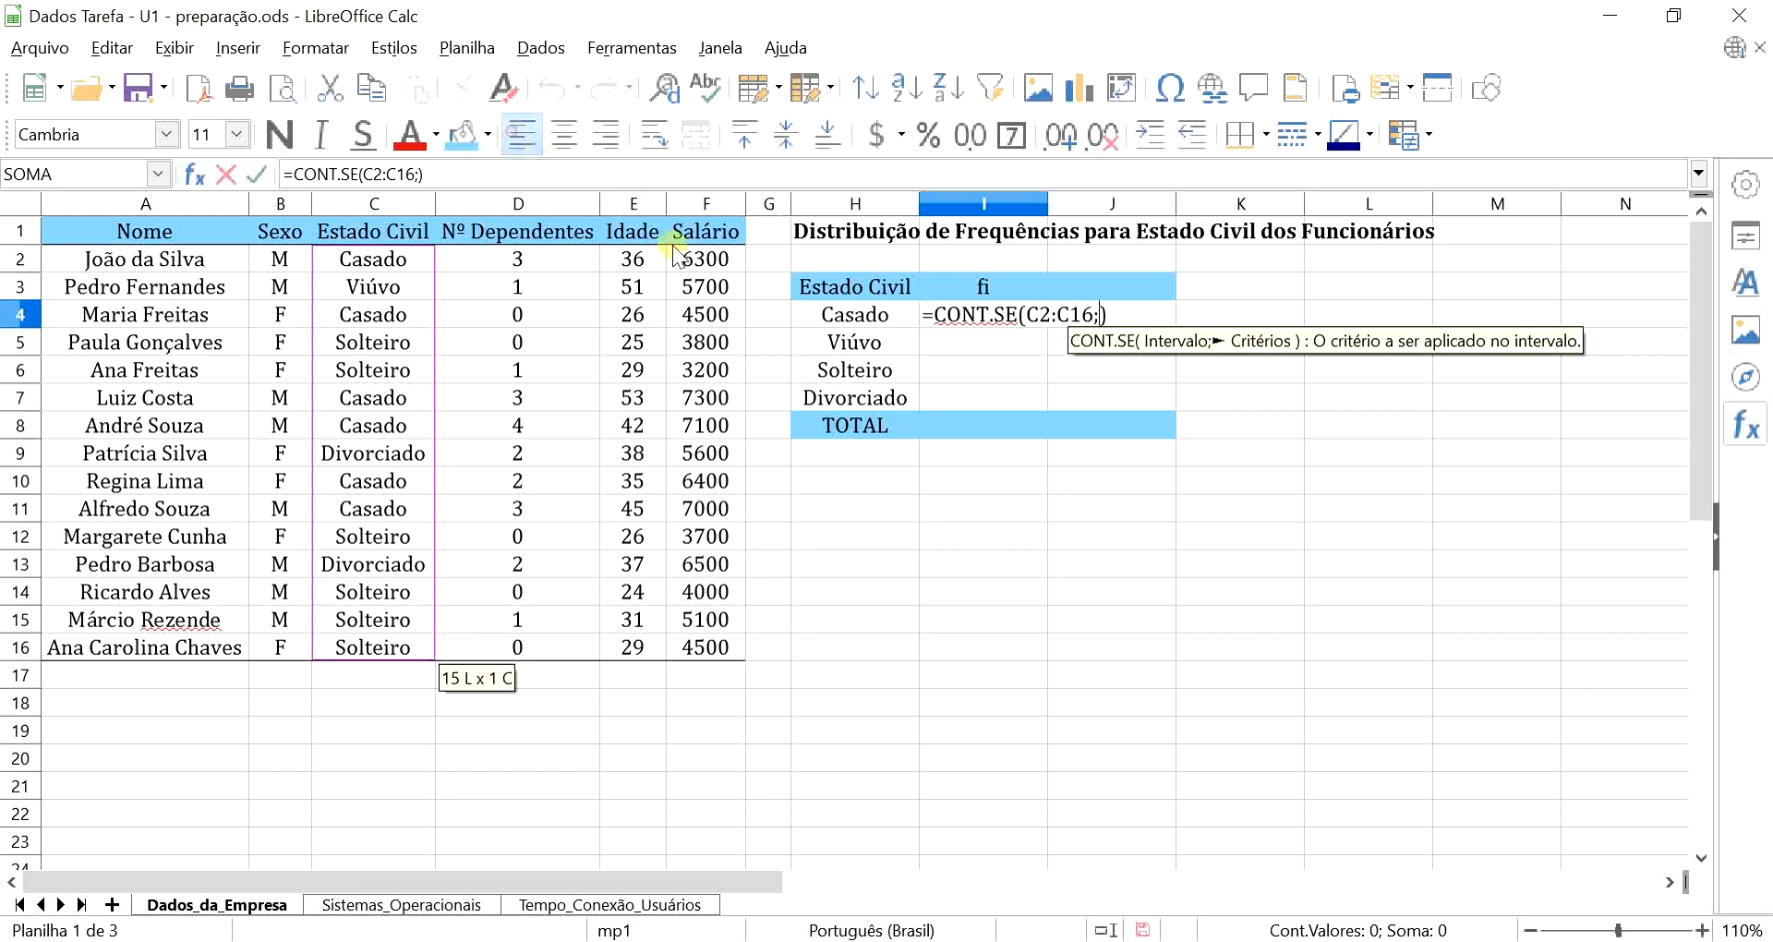
left_click(857, 314)
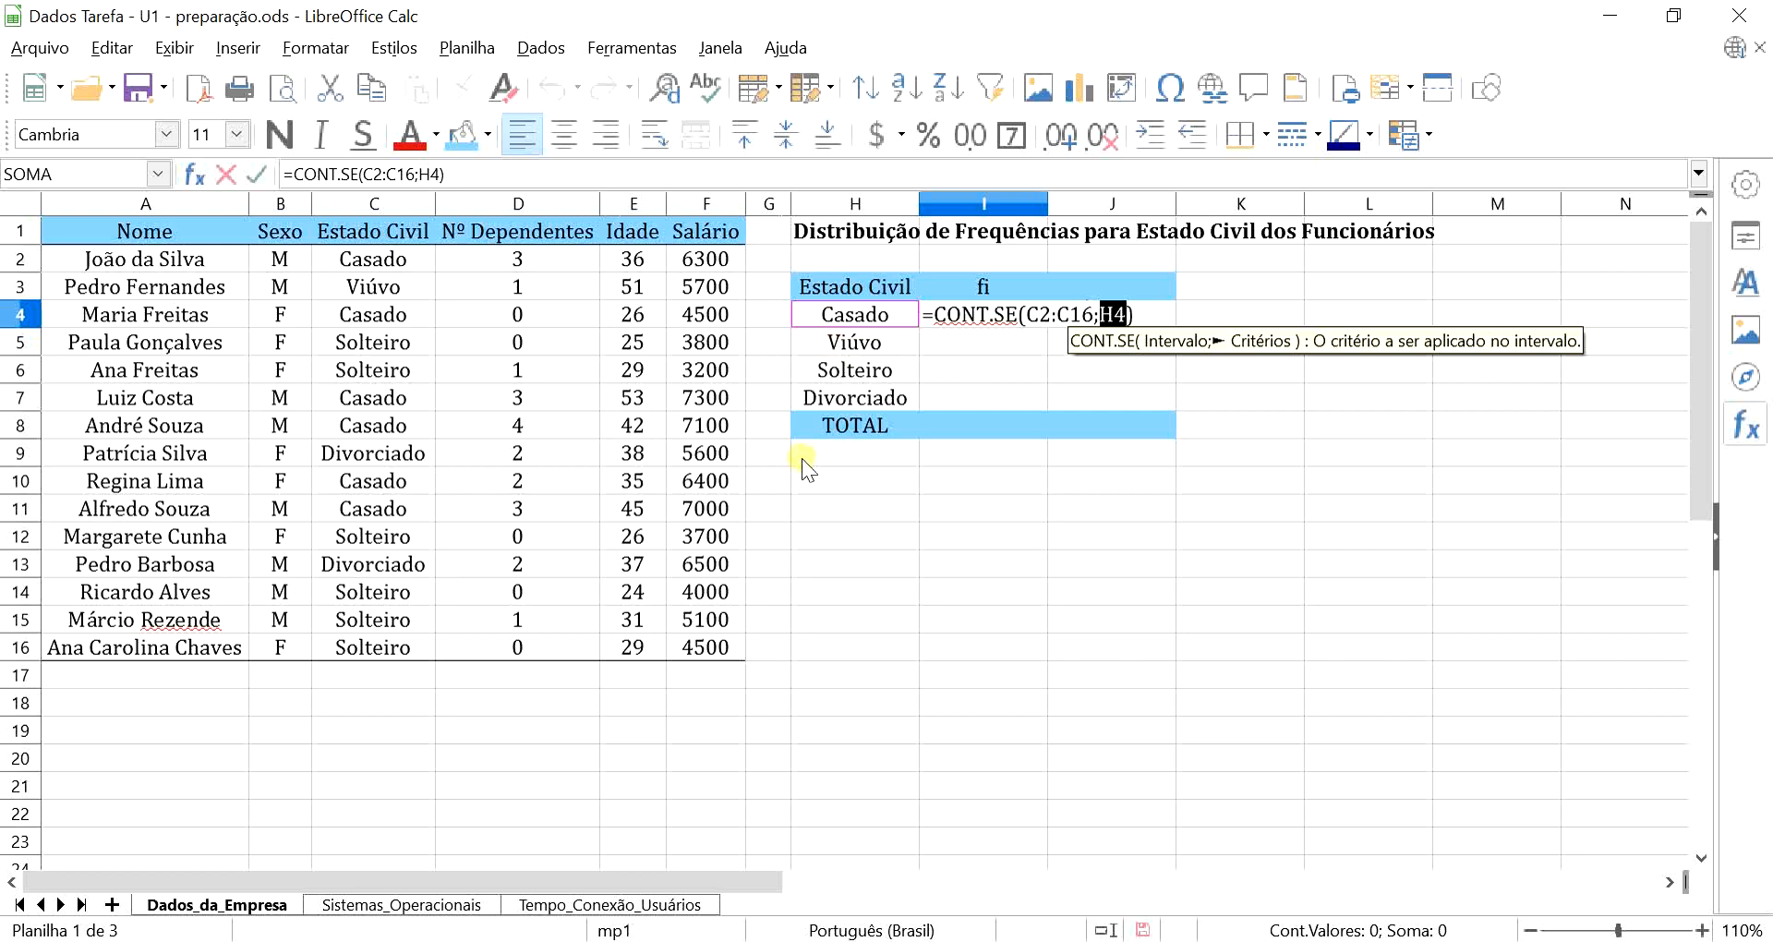
key("Return")
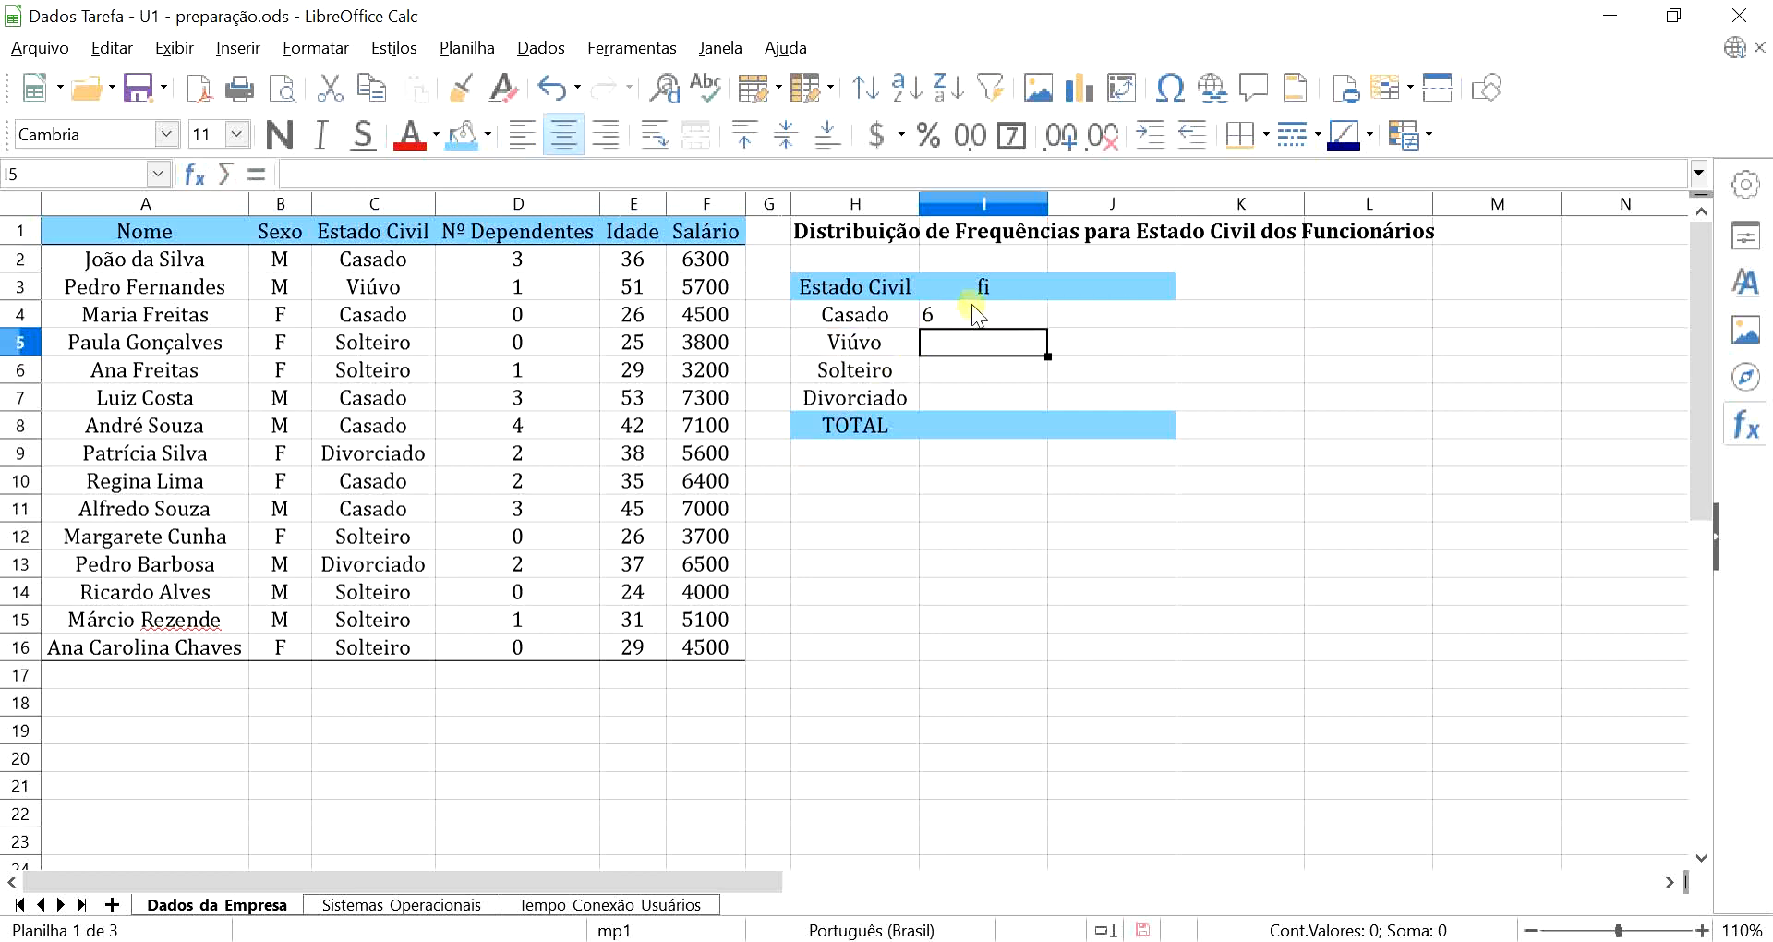
double_click(973, 309)
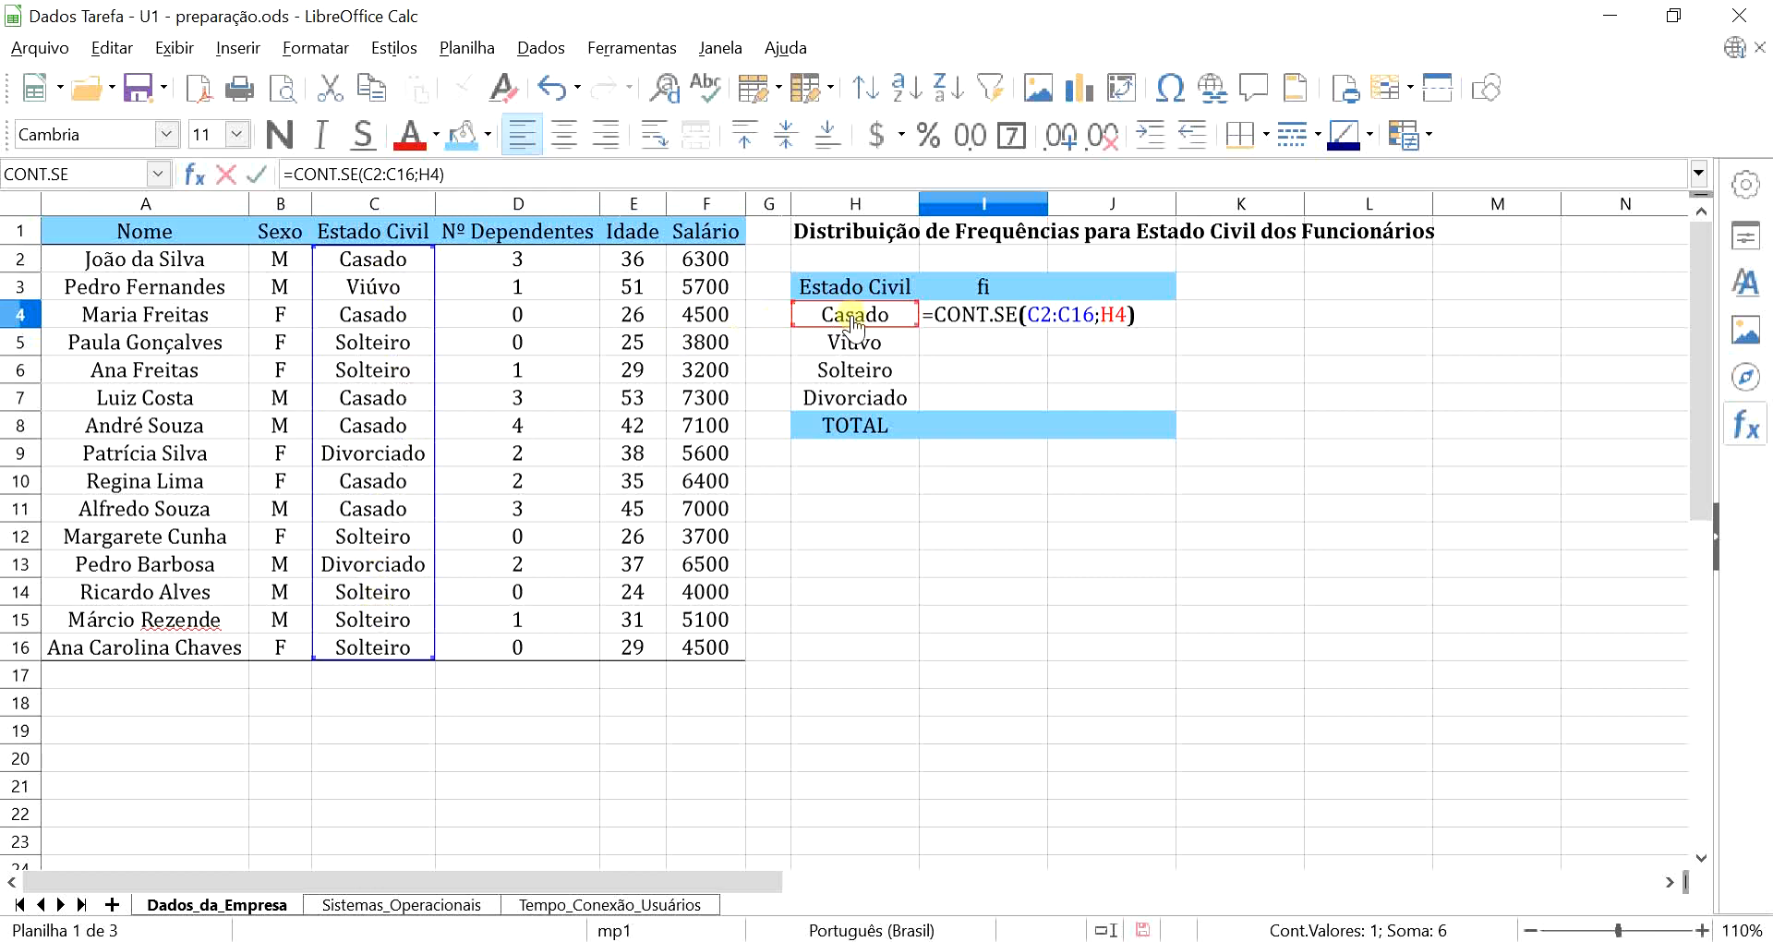
key("Return")
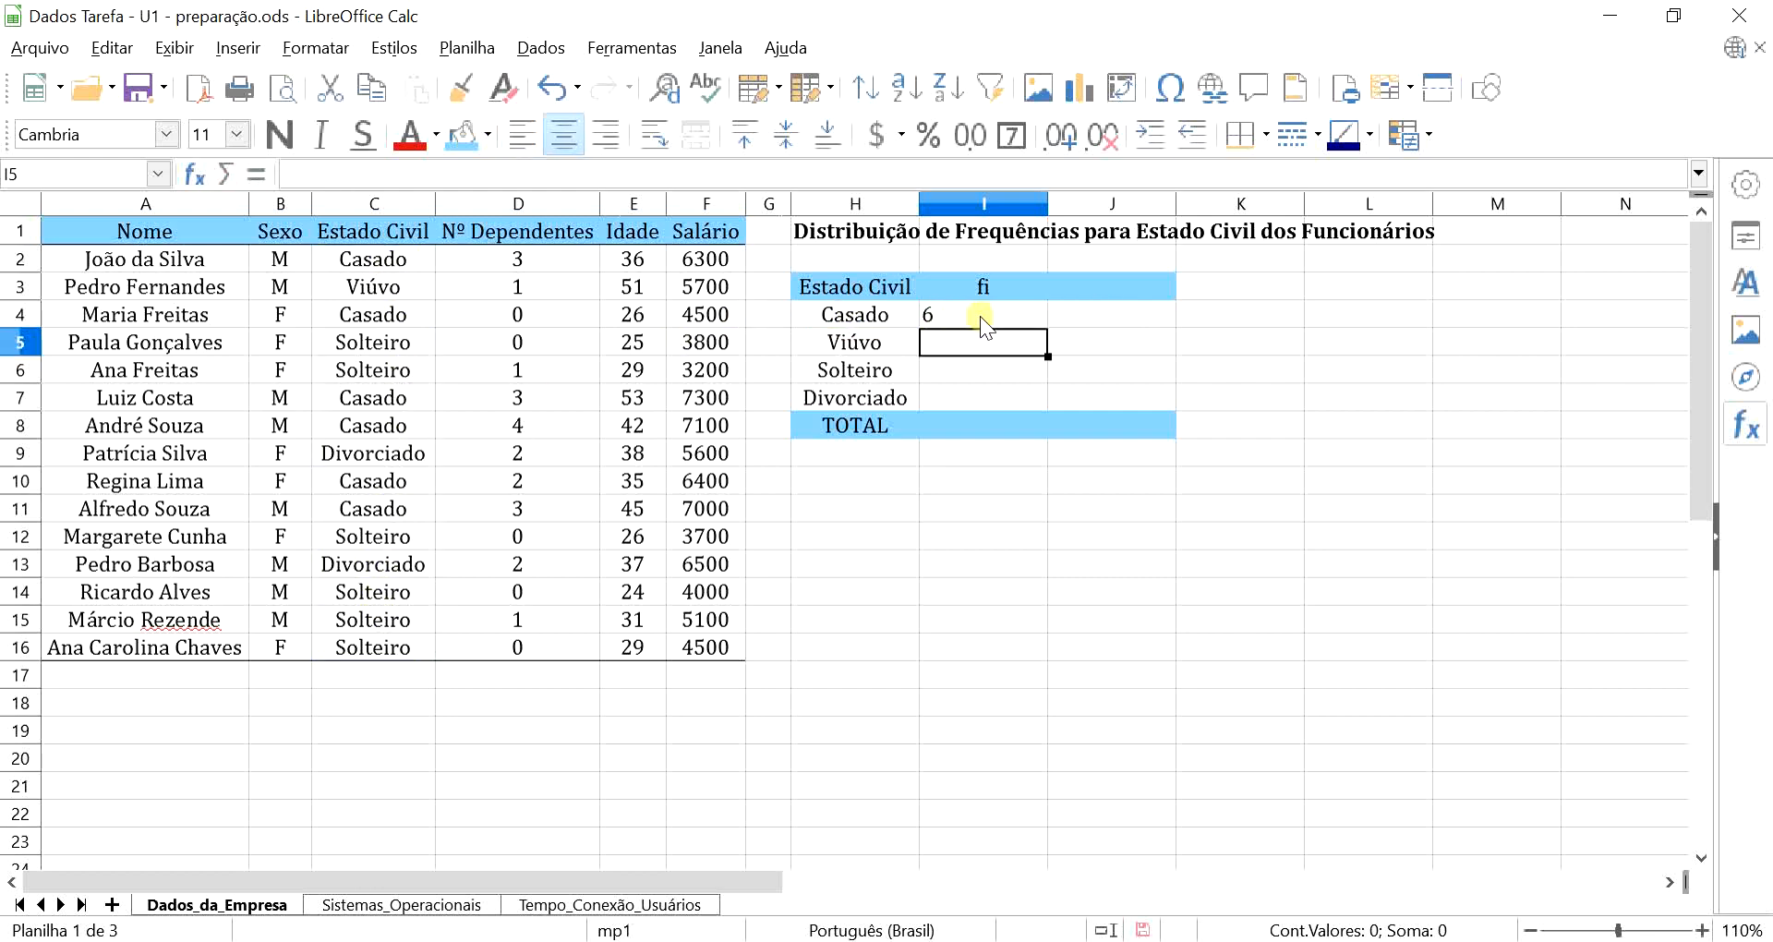
Try to copy the relative-reference count formula from I4 down to I7, and clear the copies in I5:I7
left_click(979, 316)
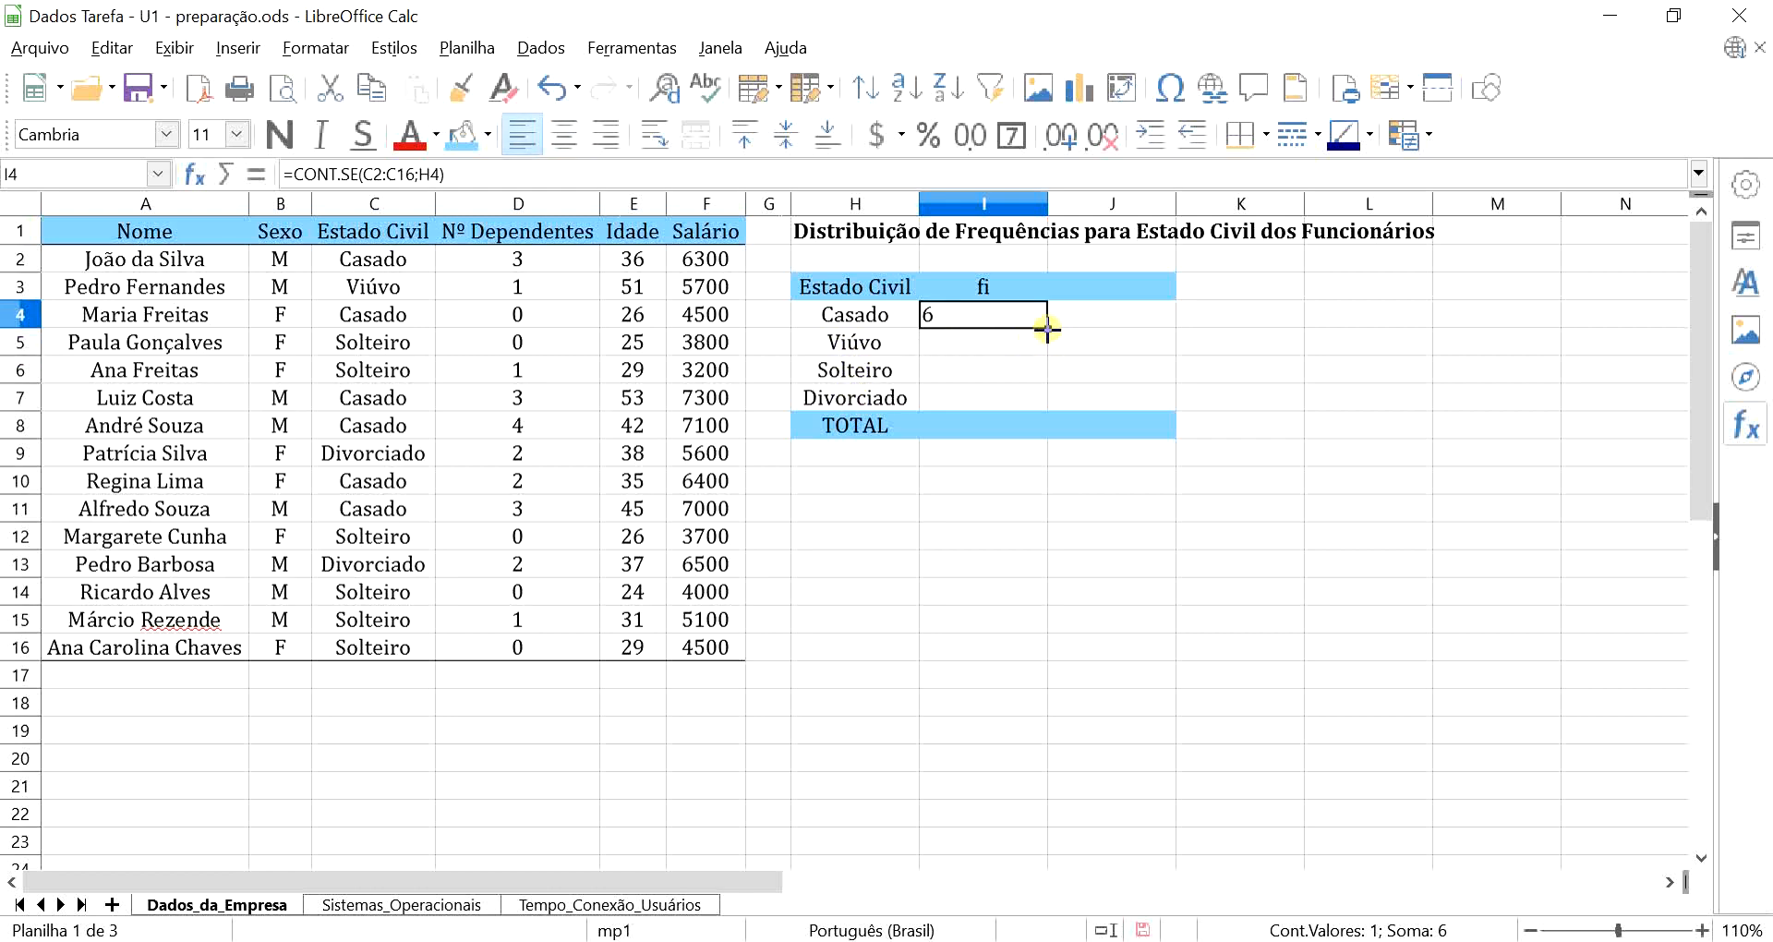
left_click_drag(1047, 328, 1046, 406)
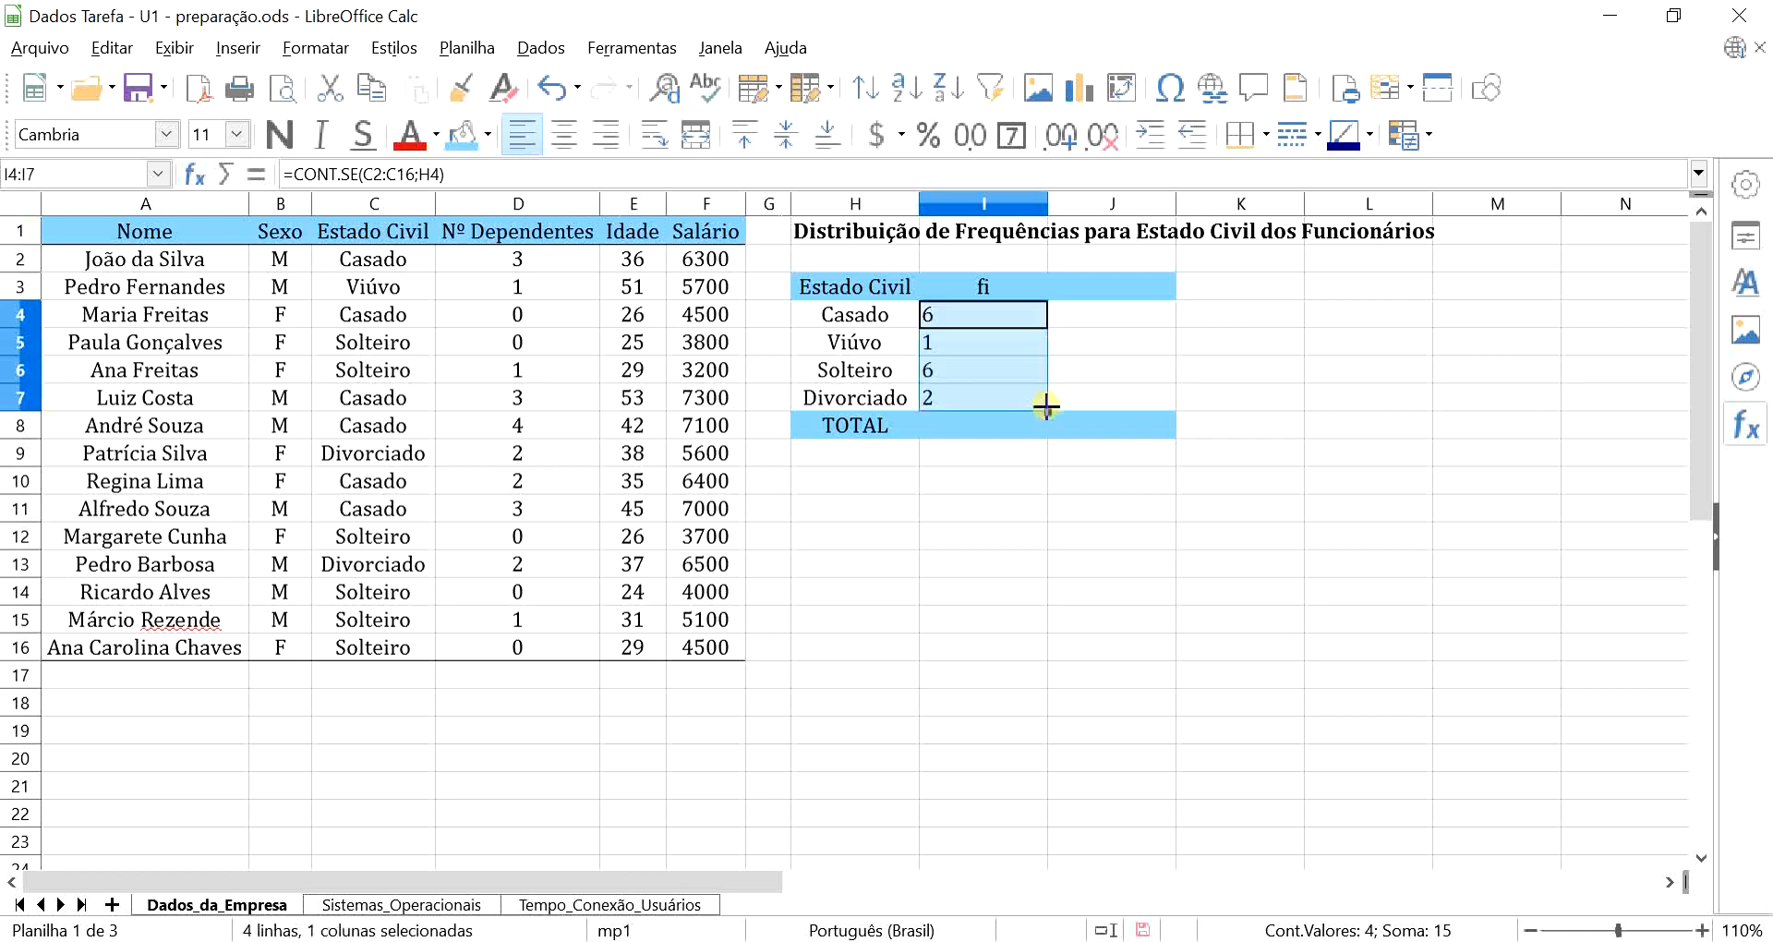
left_click(966, 345)
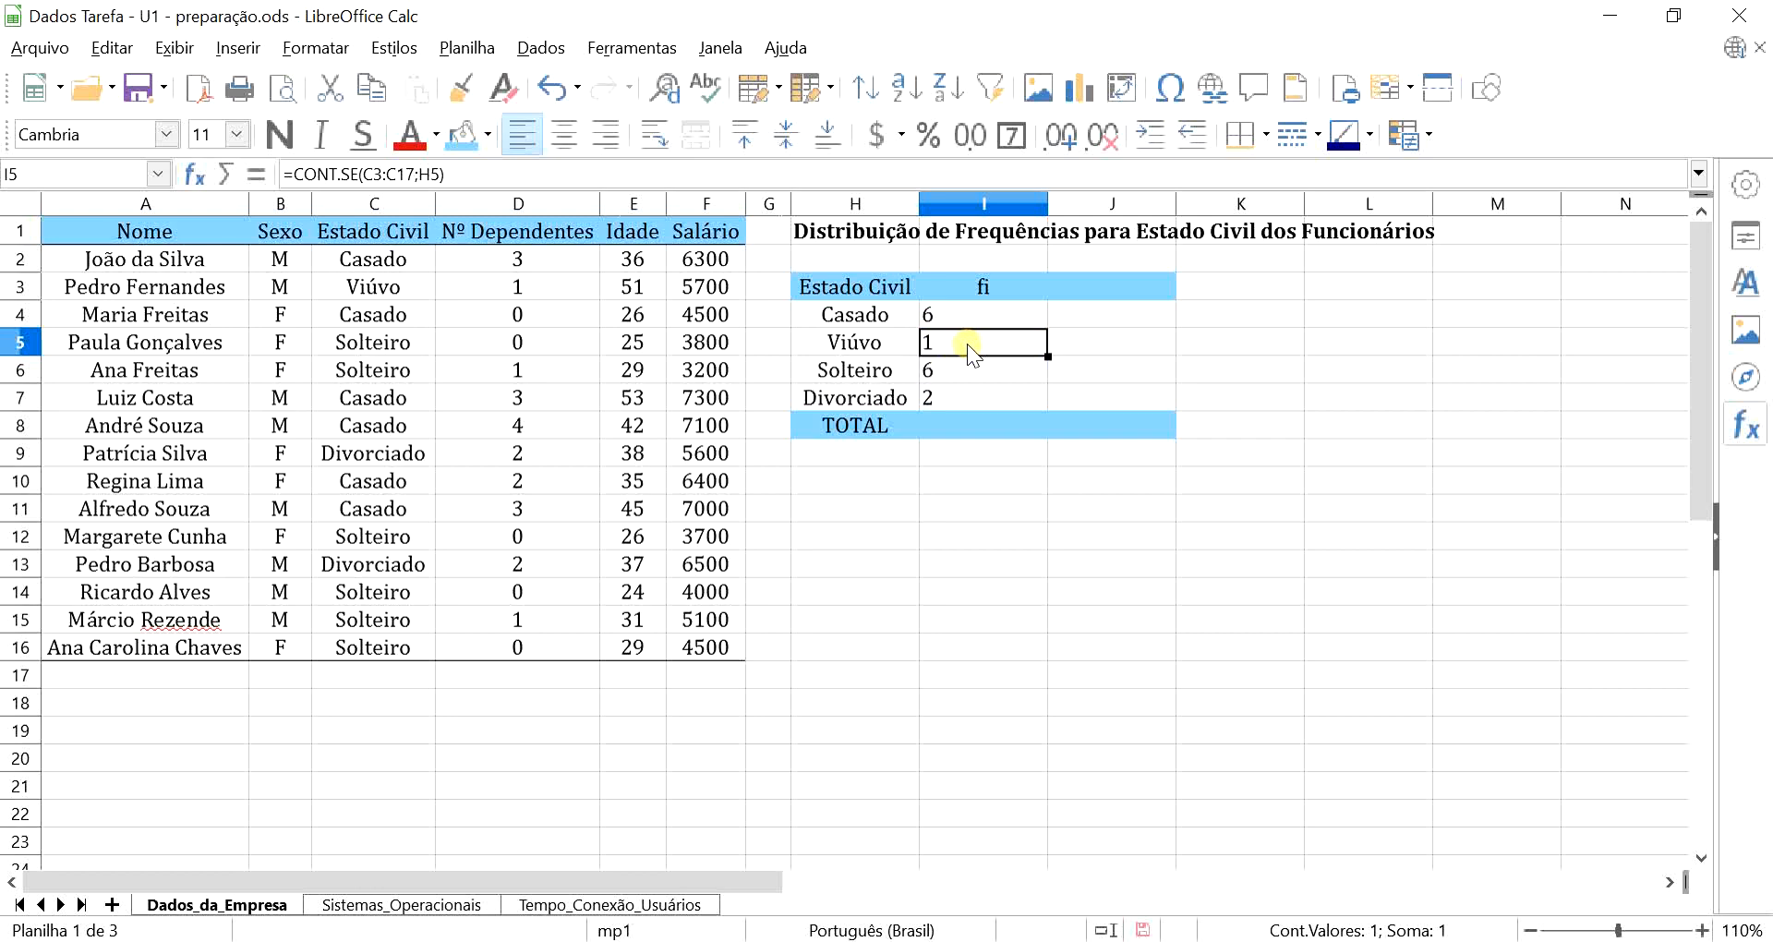
double_click(966, 343)
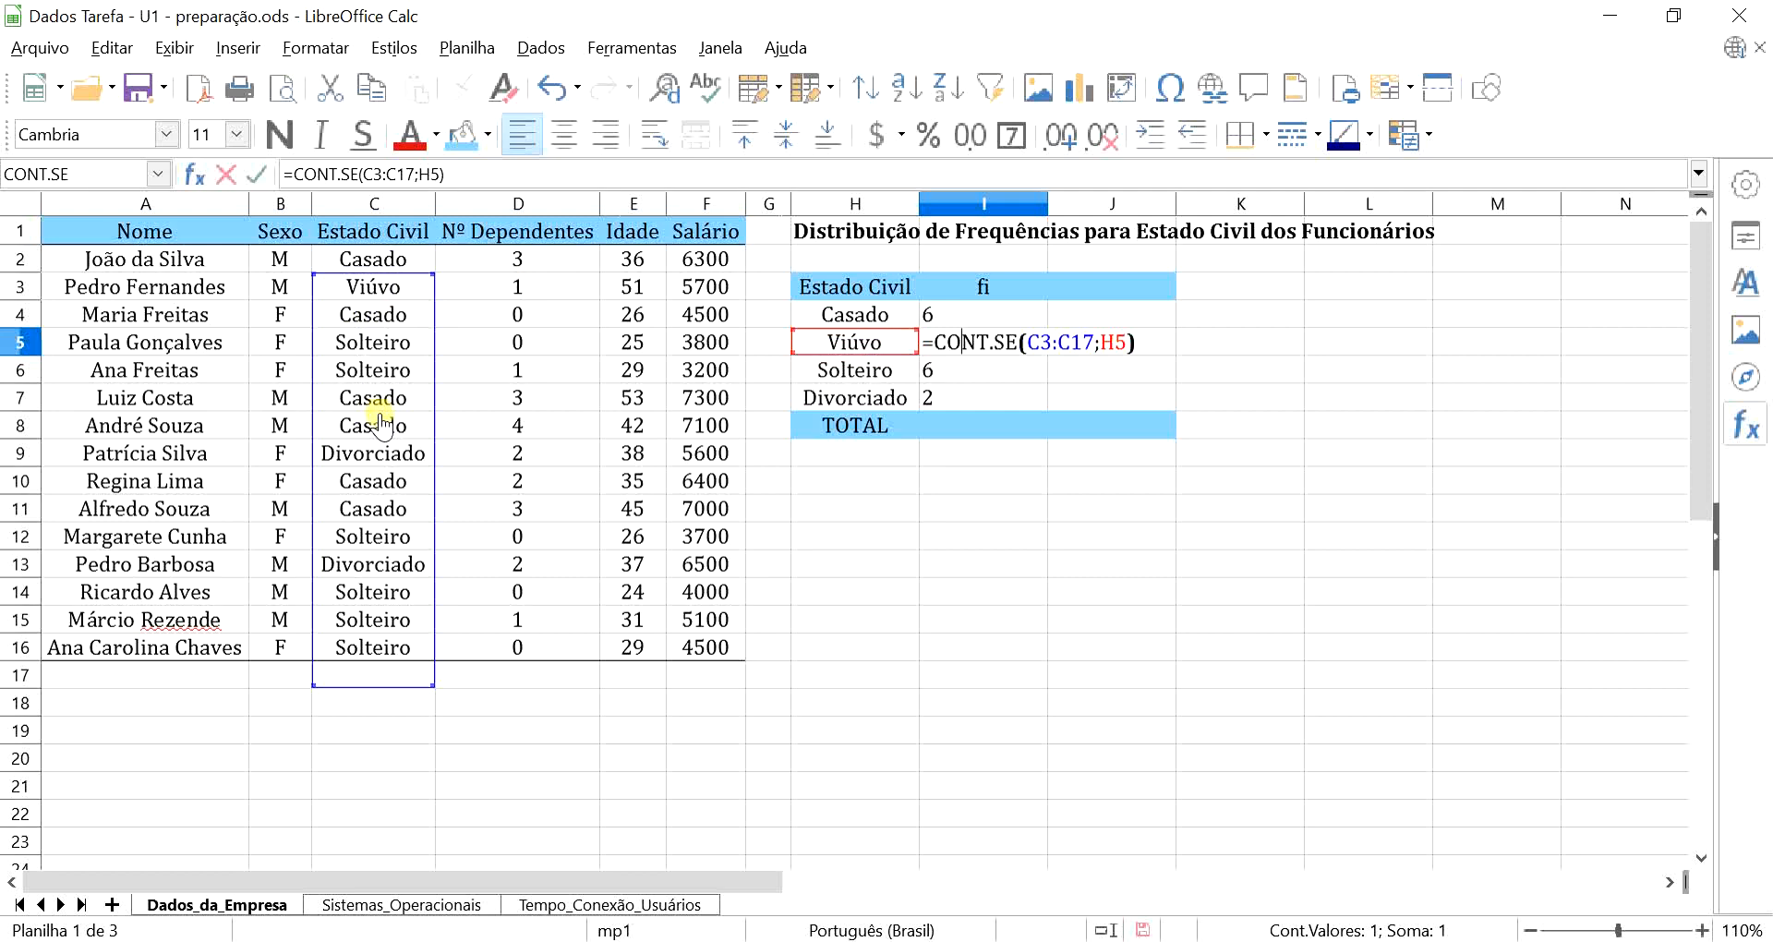
key("Return")
left_click_drag(977, 346, 969, 392)
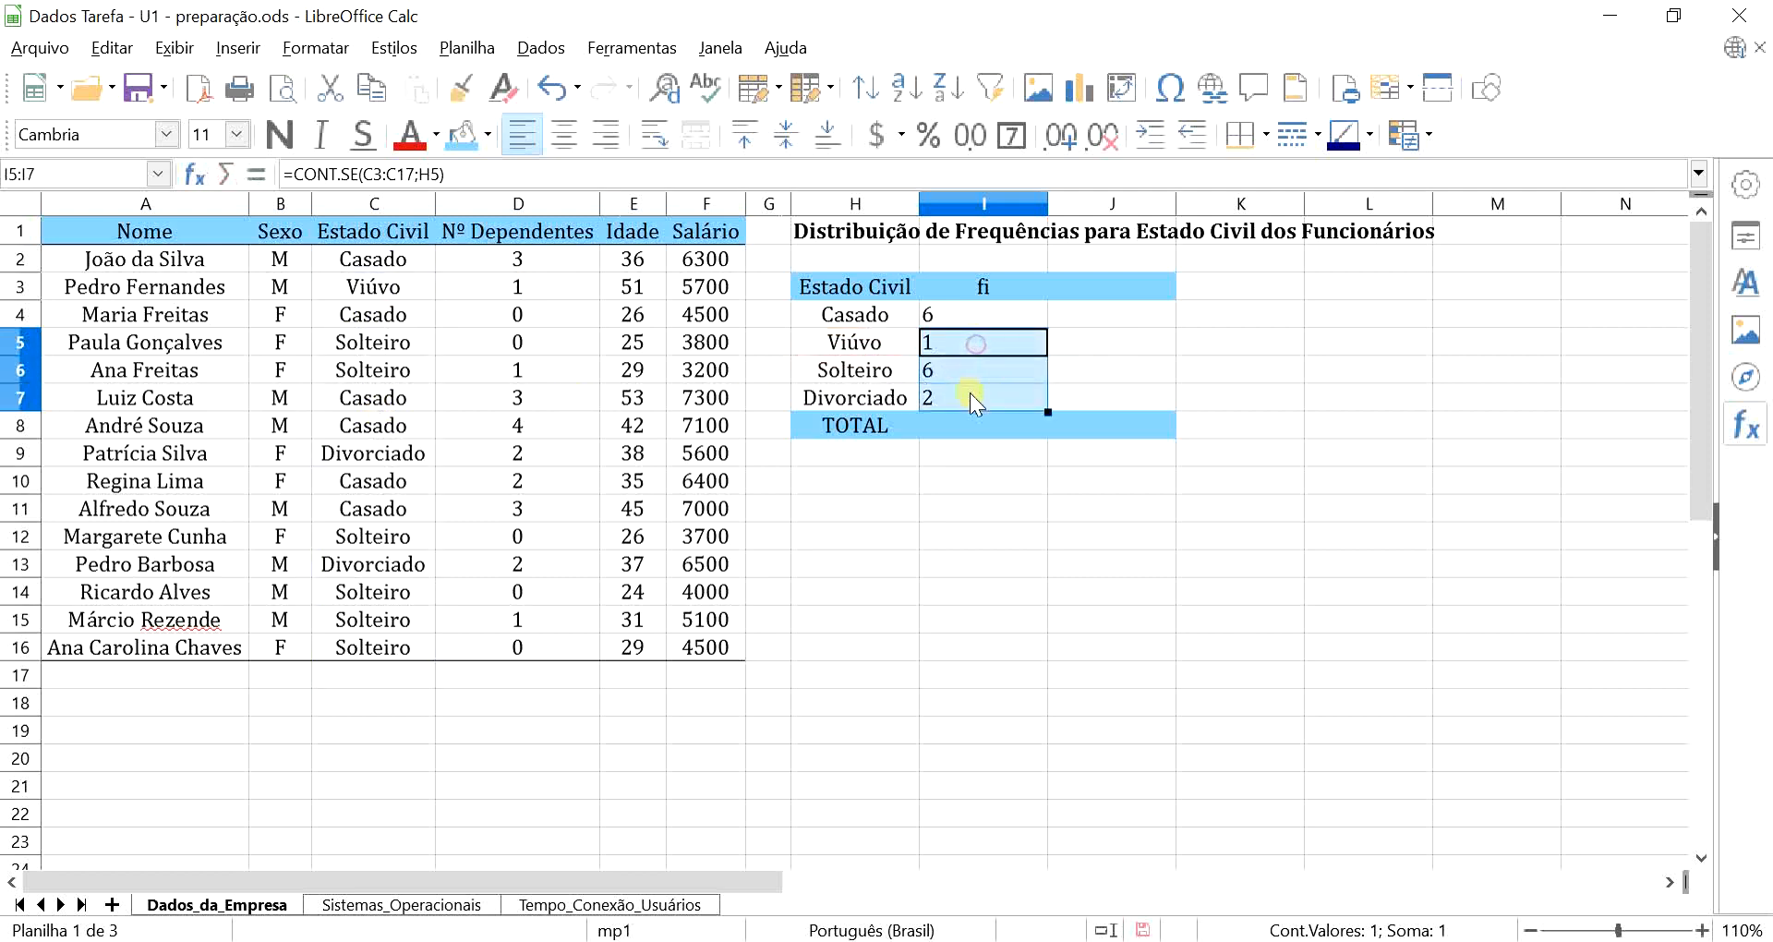
key("Delete")
Make the counting range in I4 absolute so the formula reads =CONT.SE($C$2:$C$16;H4)
left_click(981, 314)
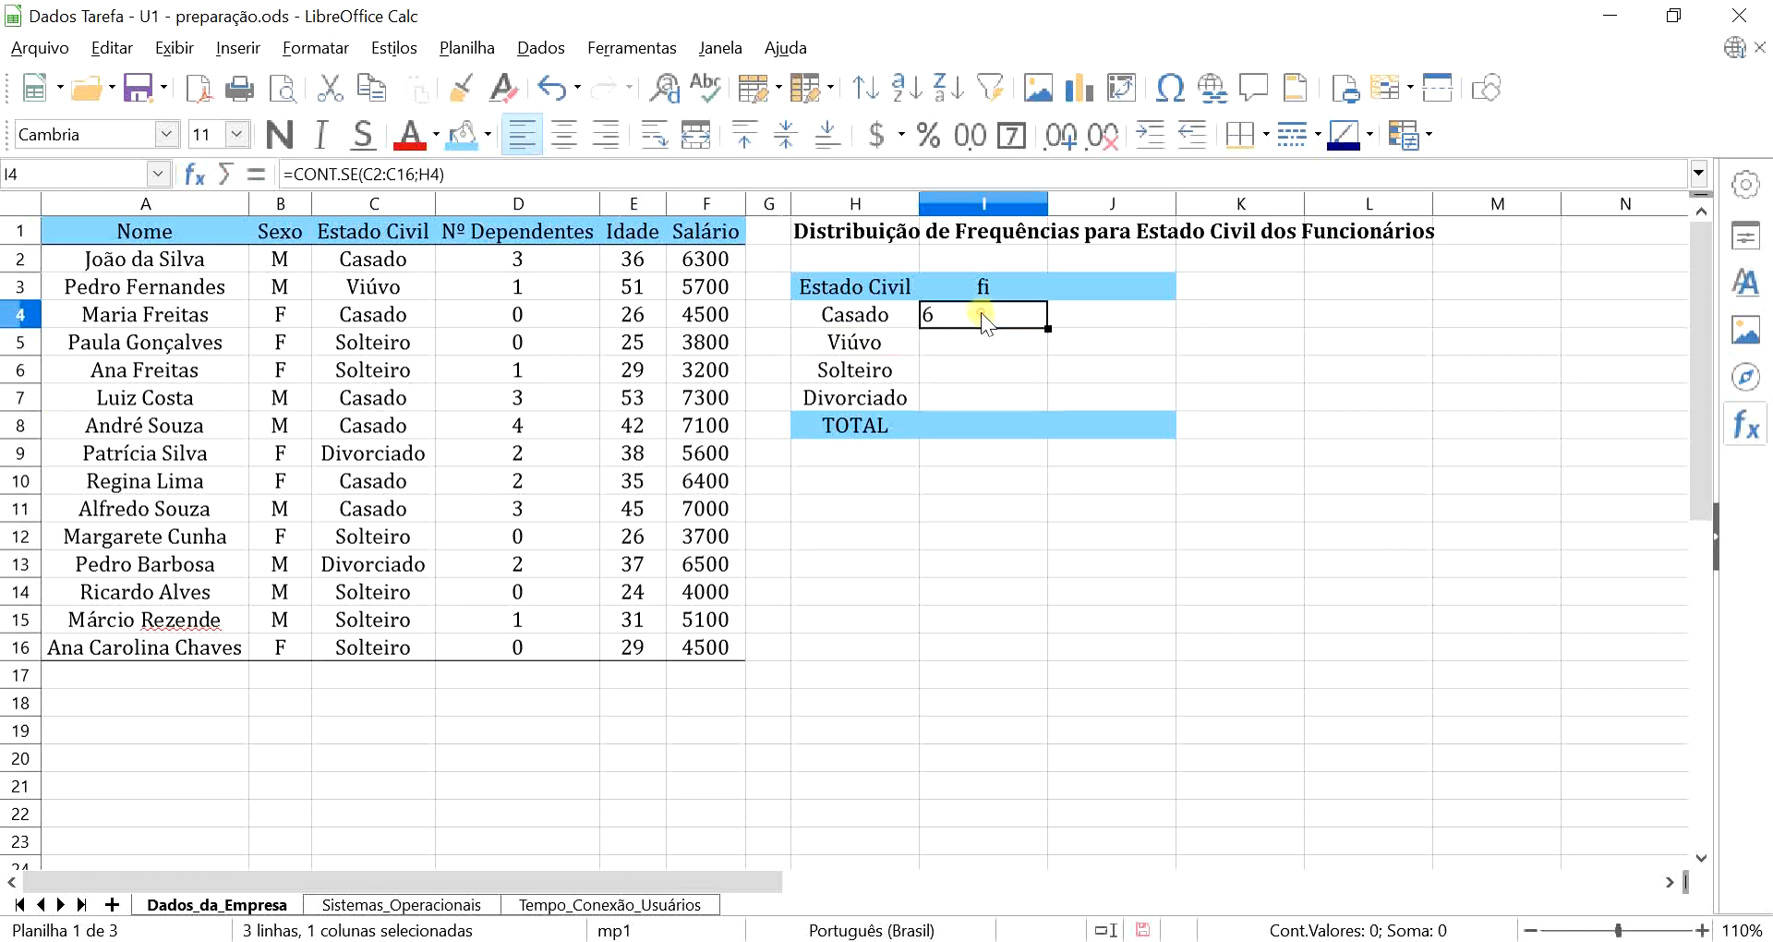
double_click(981, 314)
left_click_drag(1028, 314, 1097, 314)
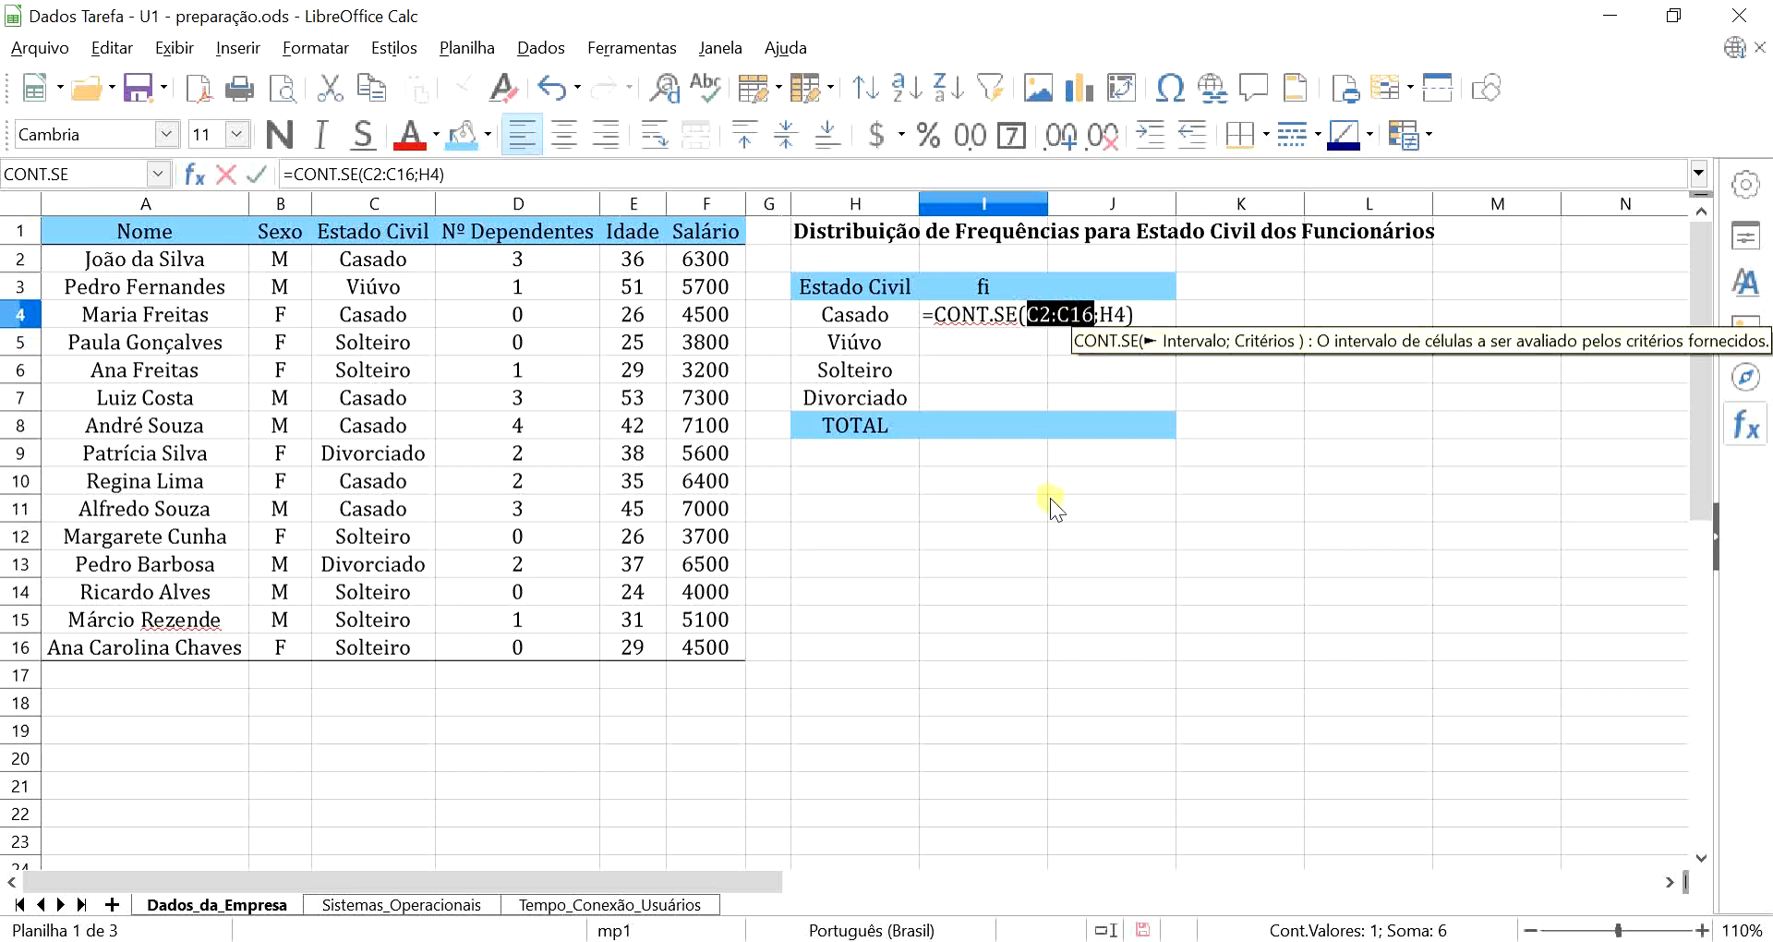
key("F4")
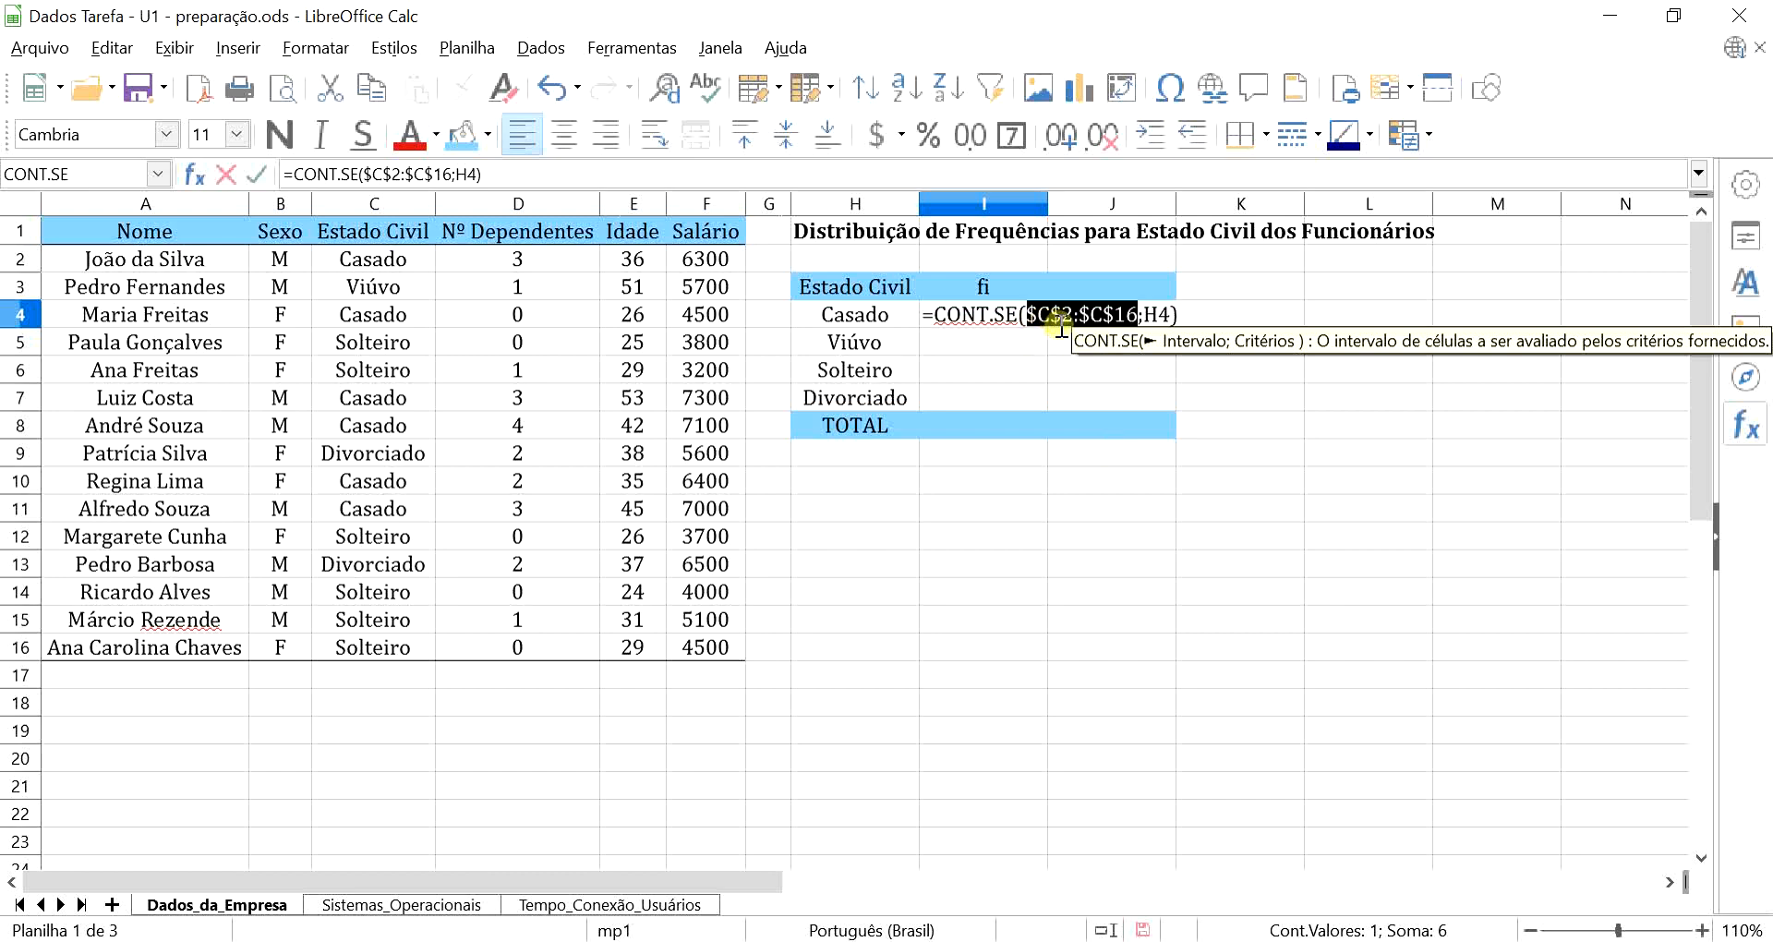
key("Return")
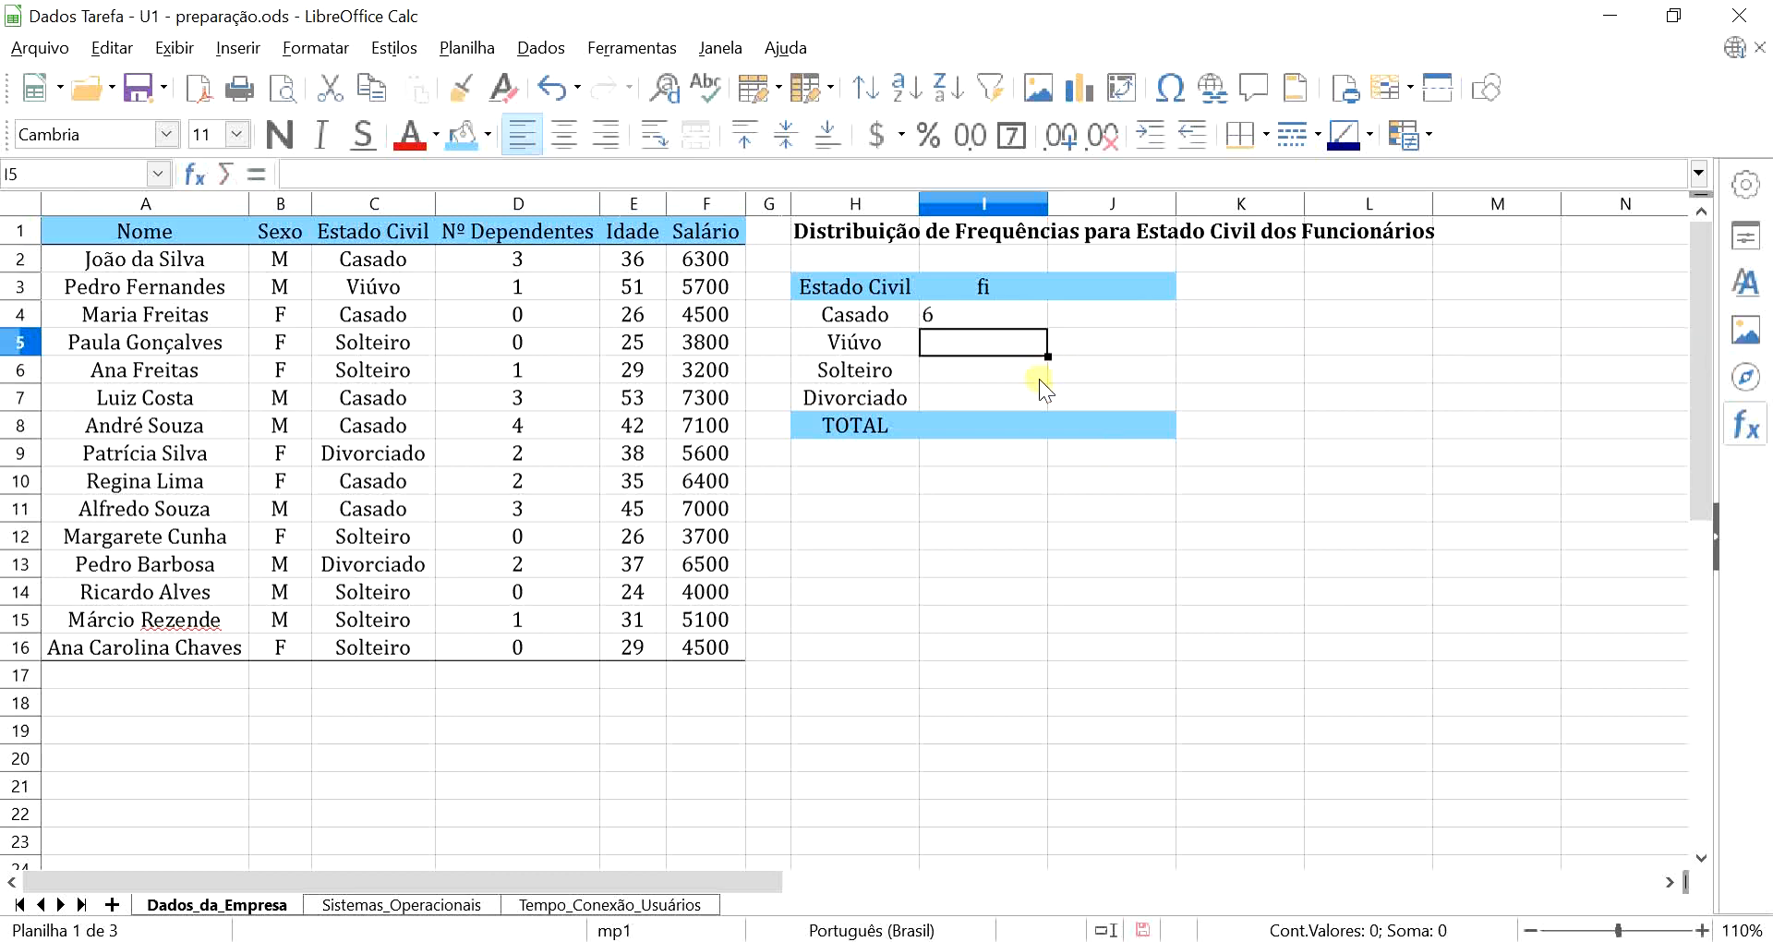
double_click(990, 316)
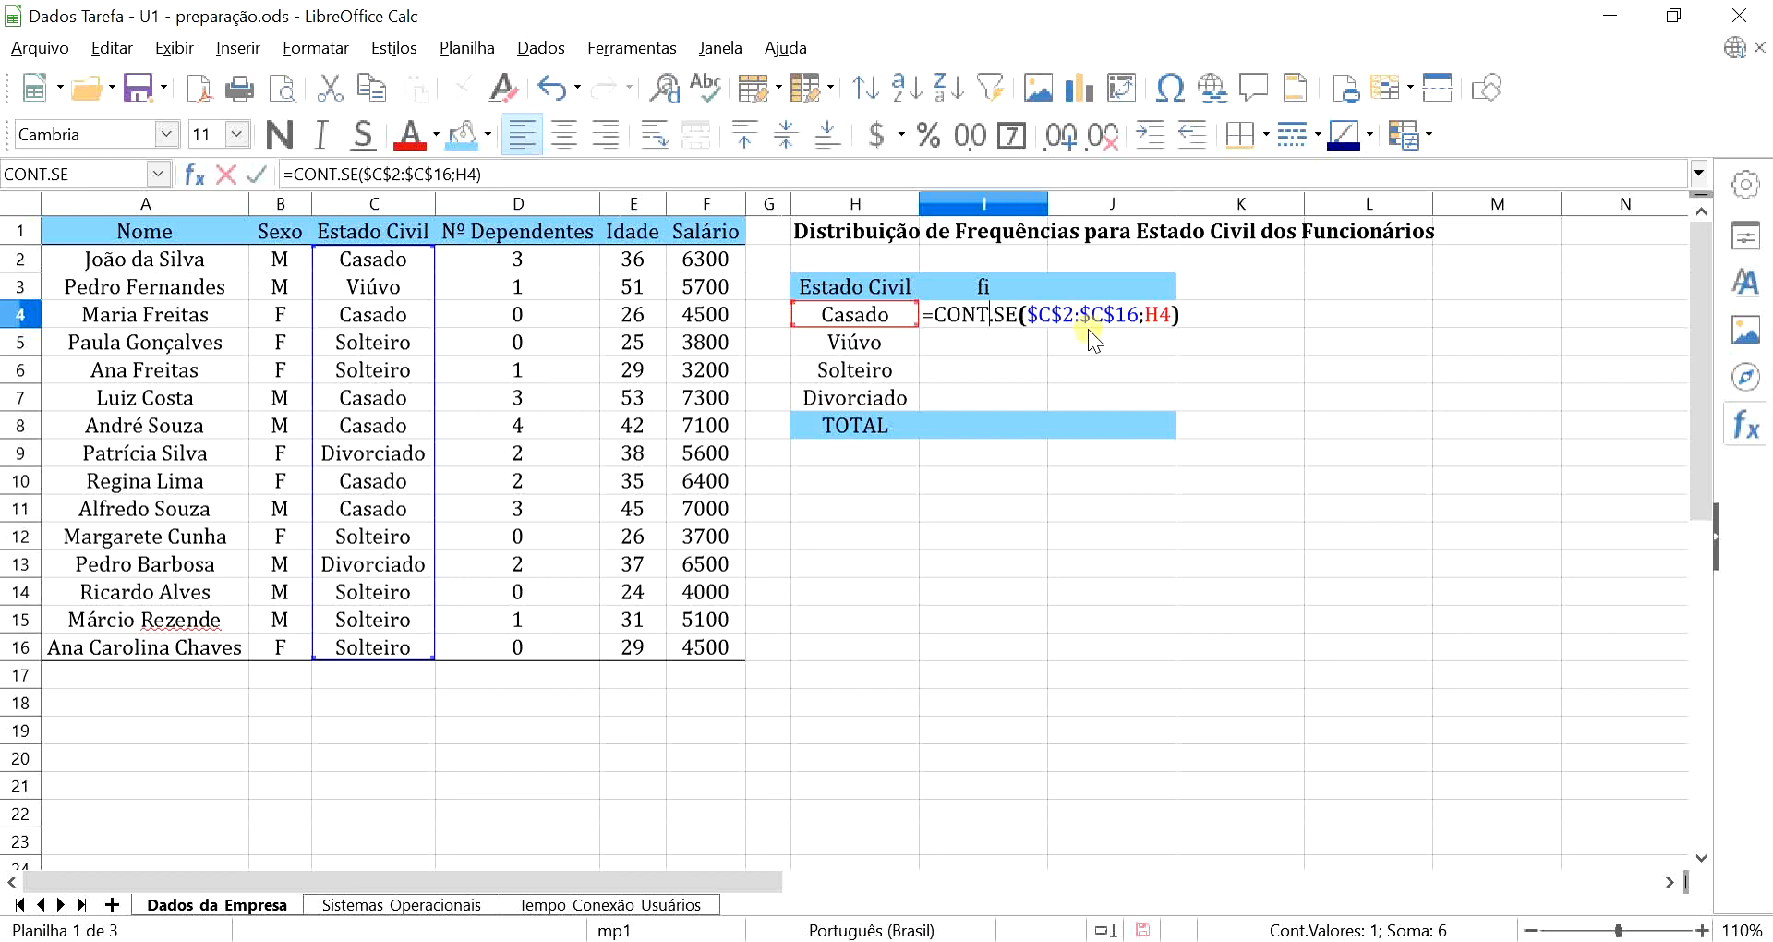
key("Return")
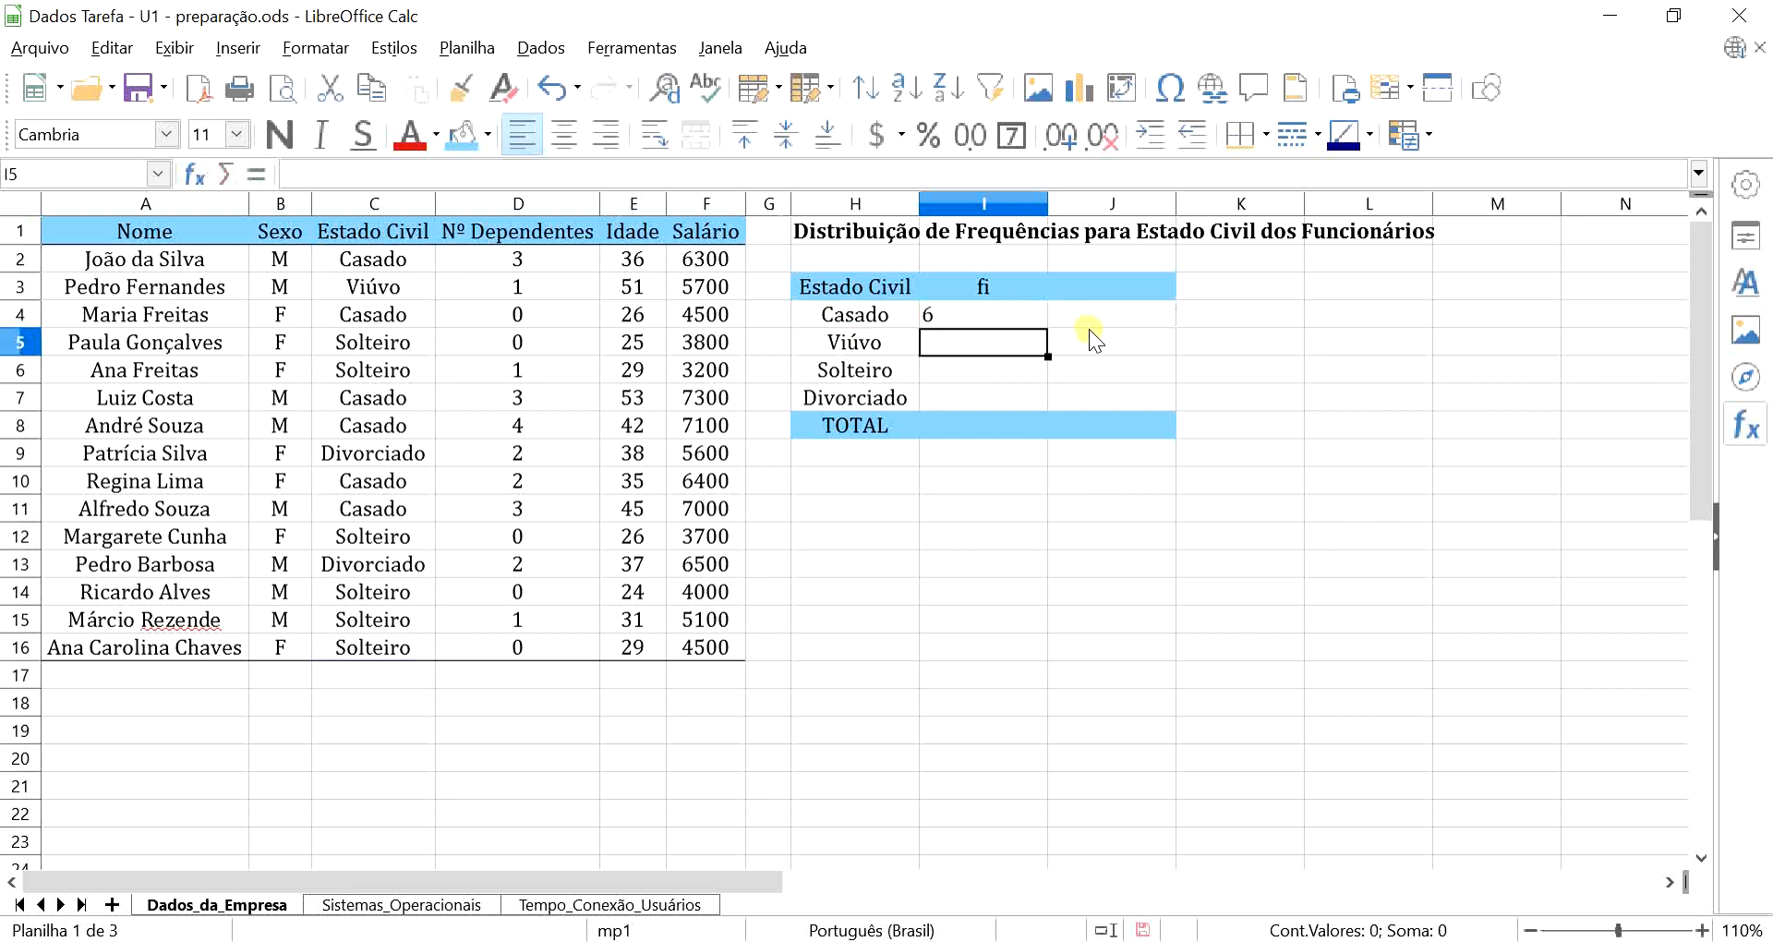
Copy the count formula from I4 down to I7 and check the references in the copies
left_click(963, 316)
left_click_drag(1047, 329, 1039, 399)
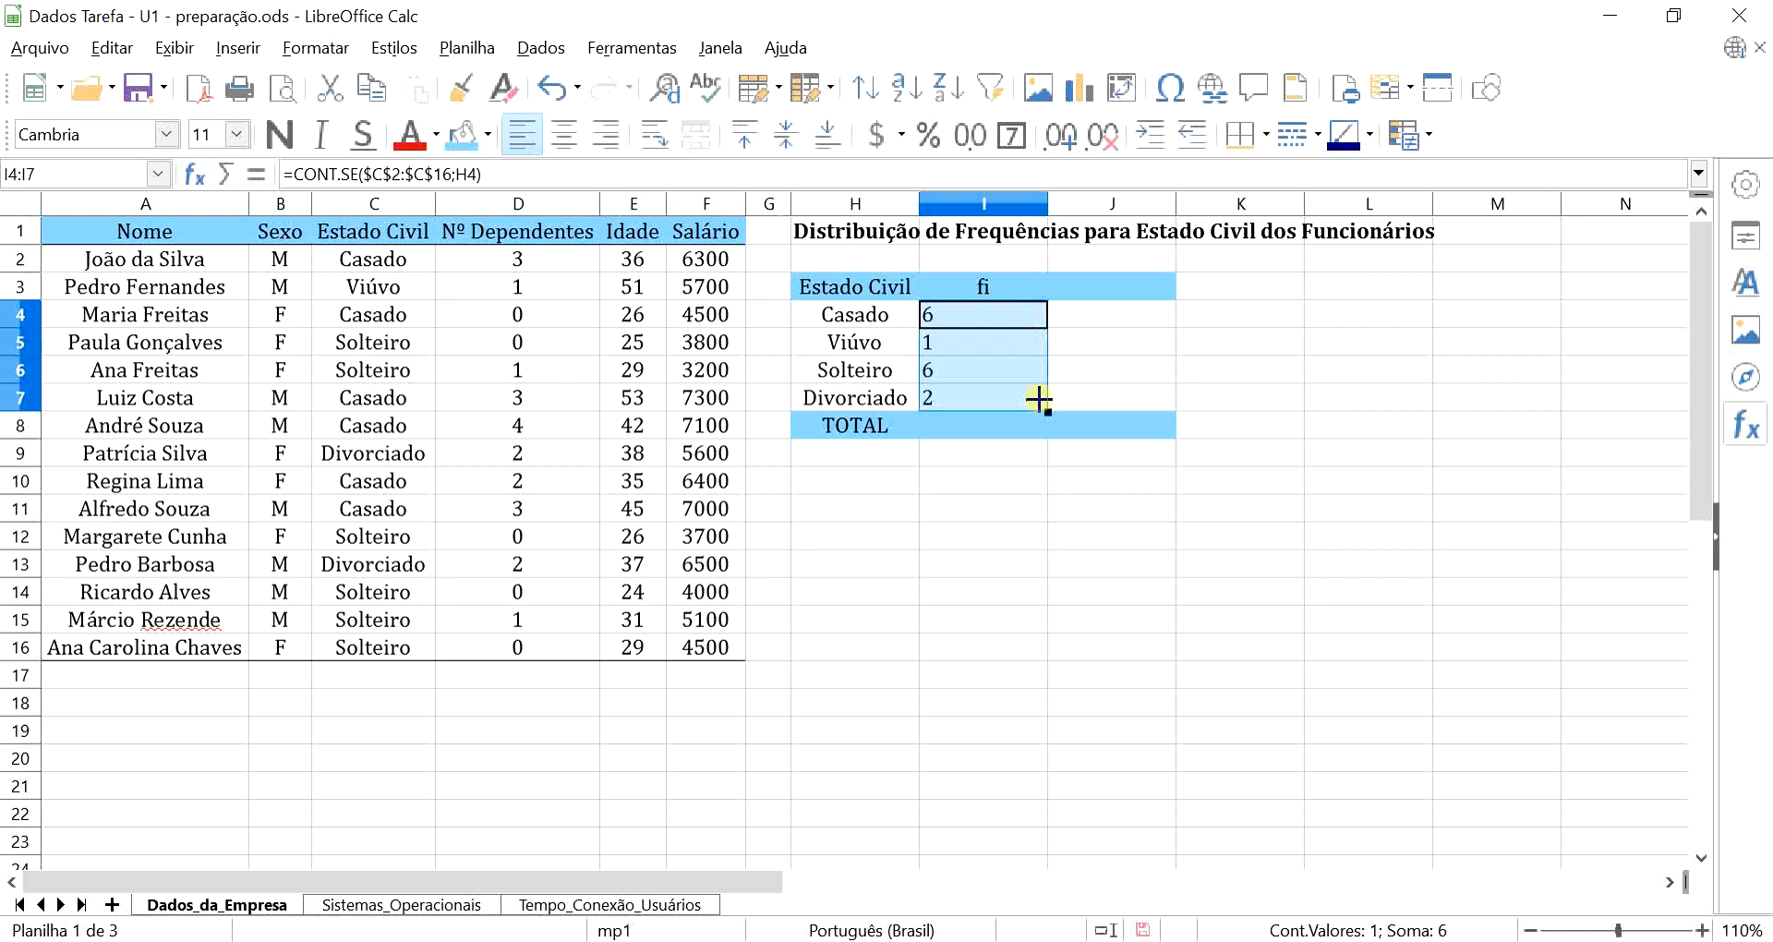
double_click(973, 342)
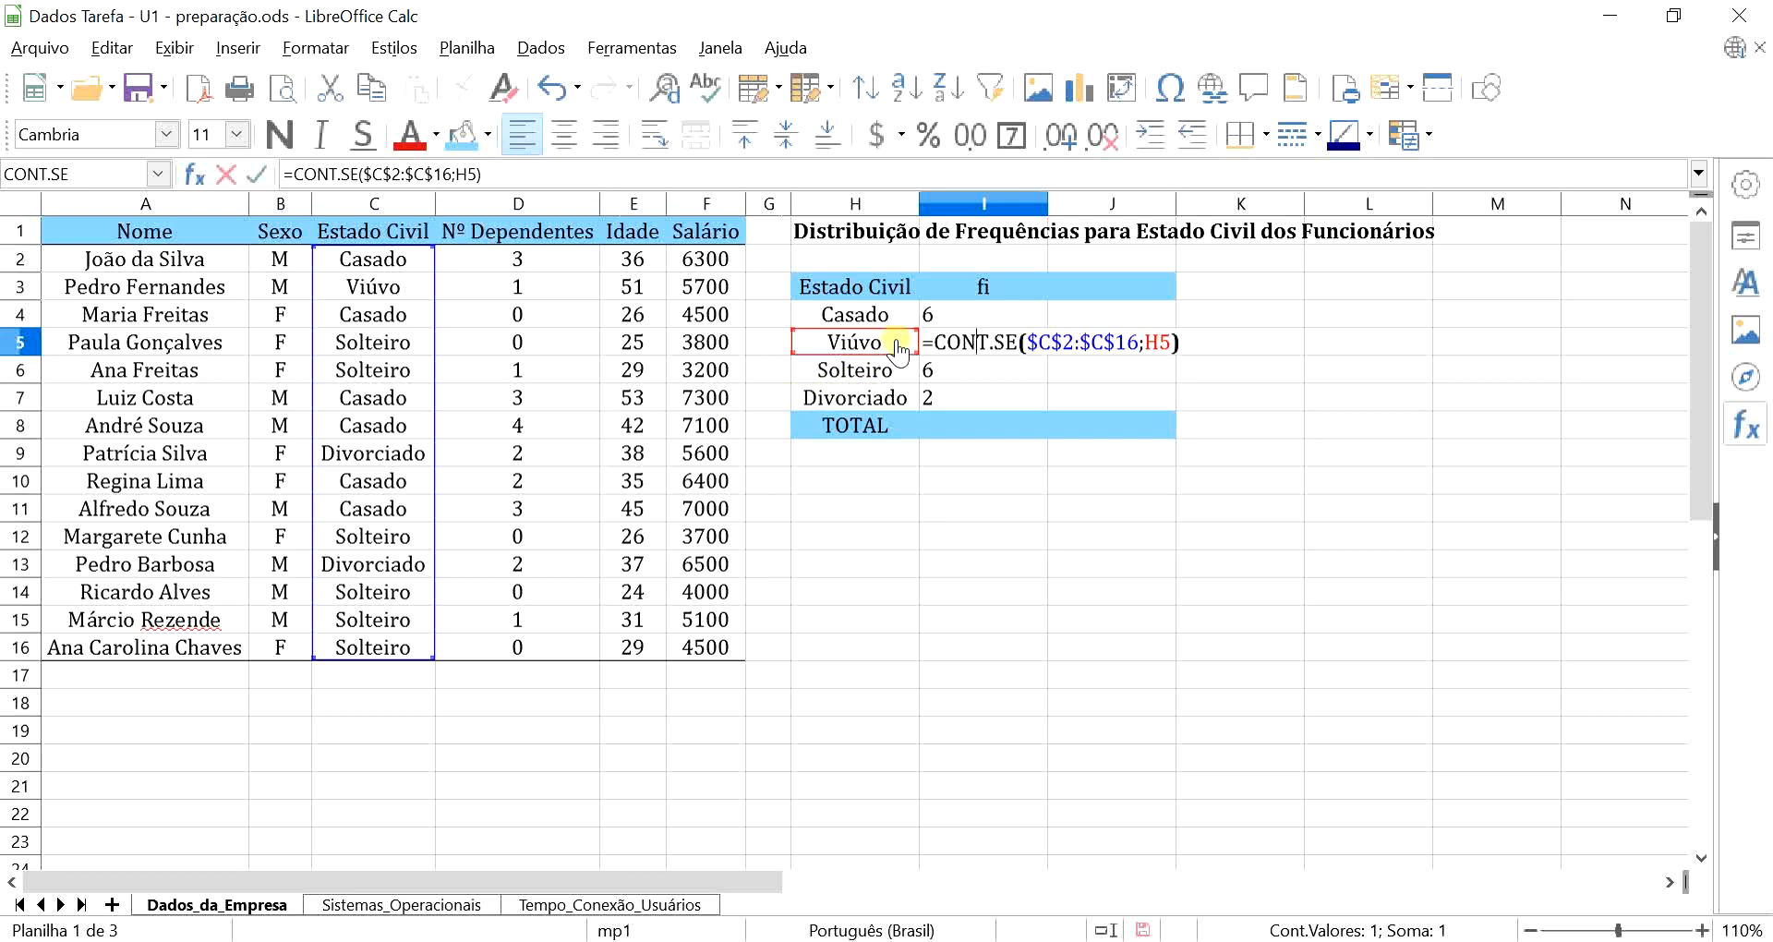
key("Return")
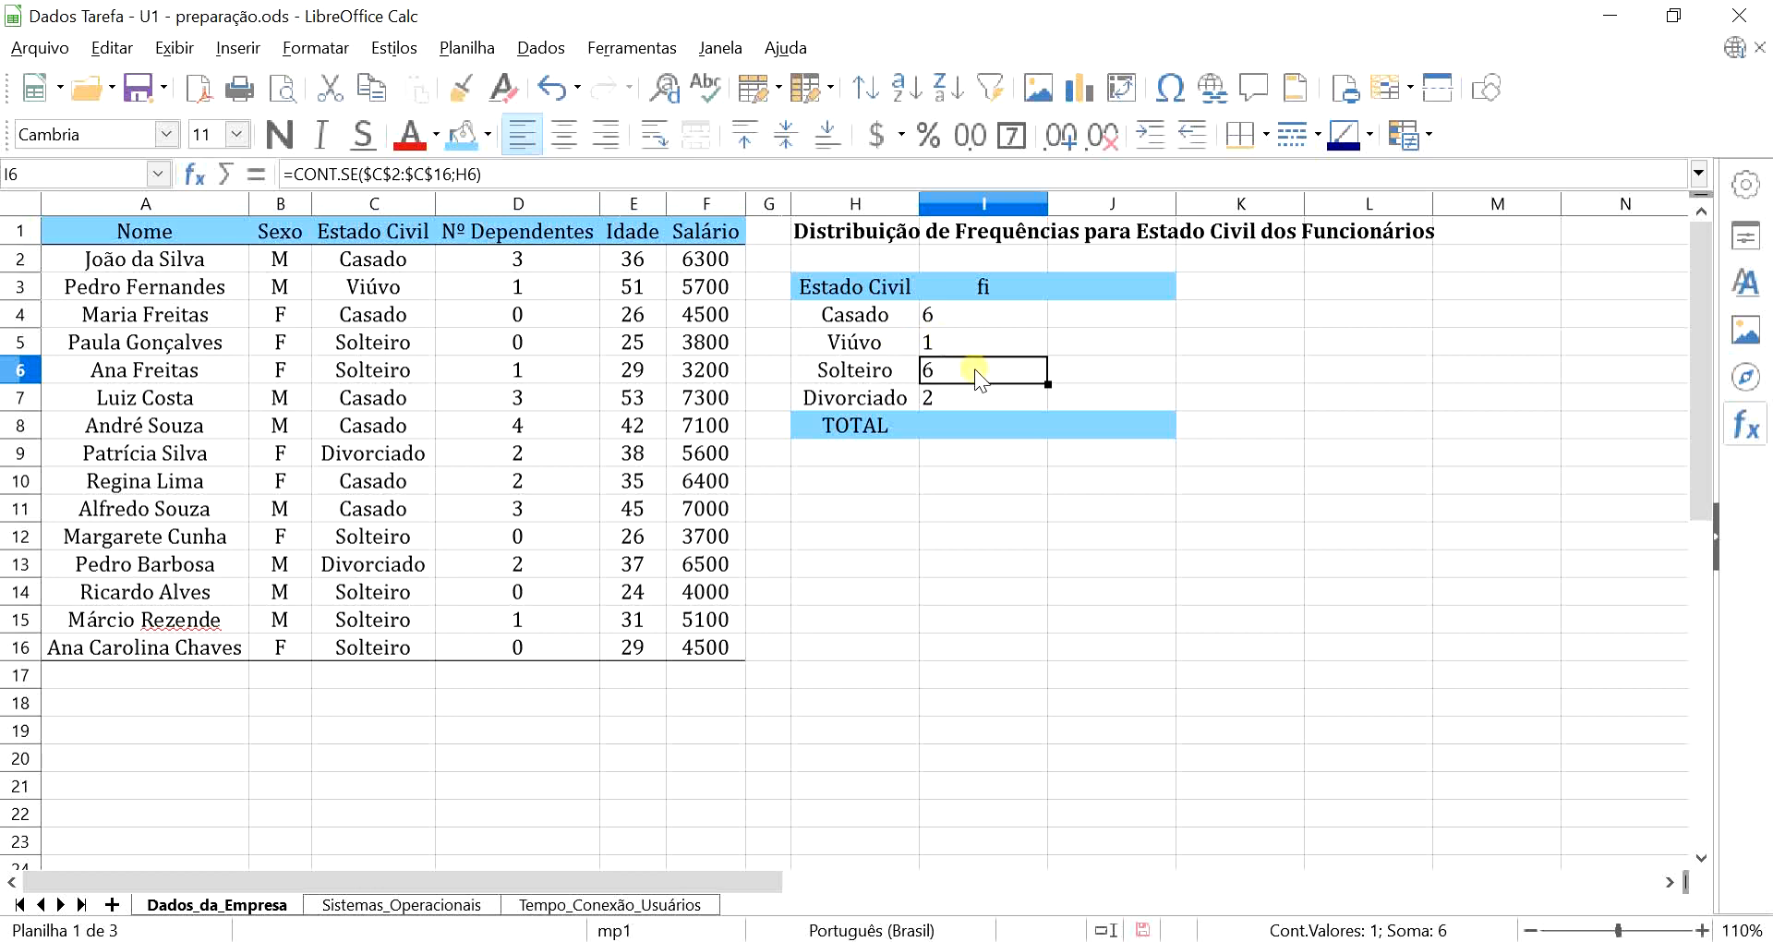
double_click(975, 368)
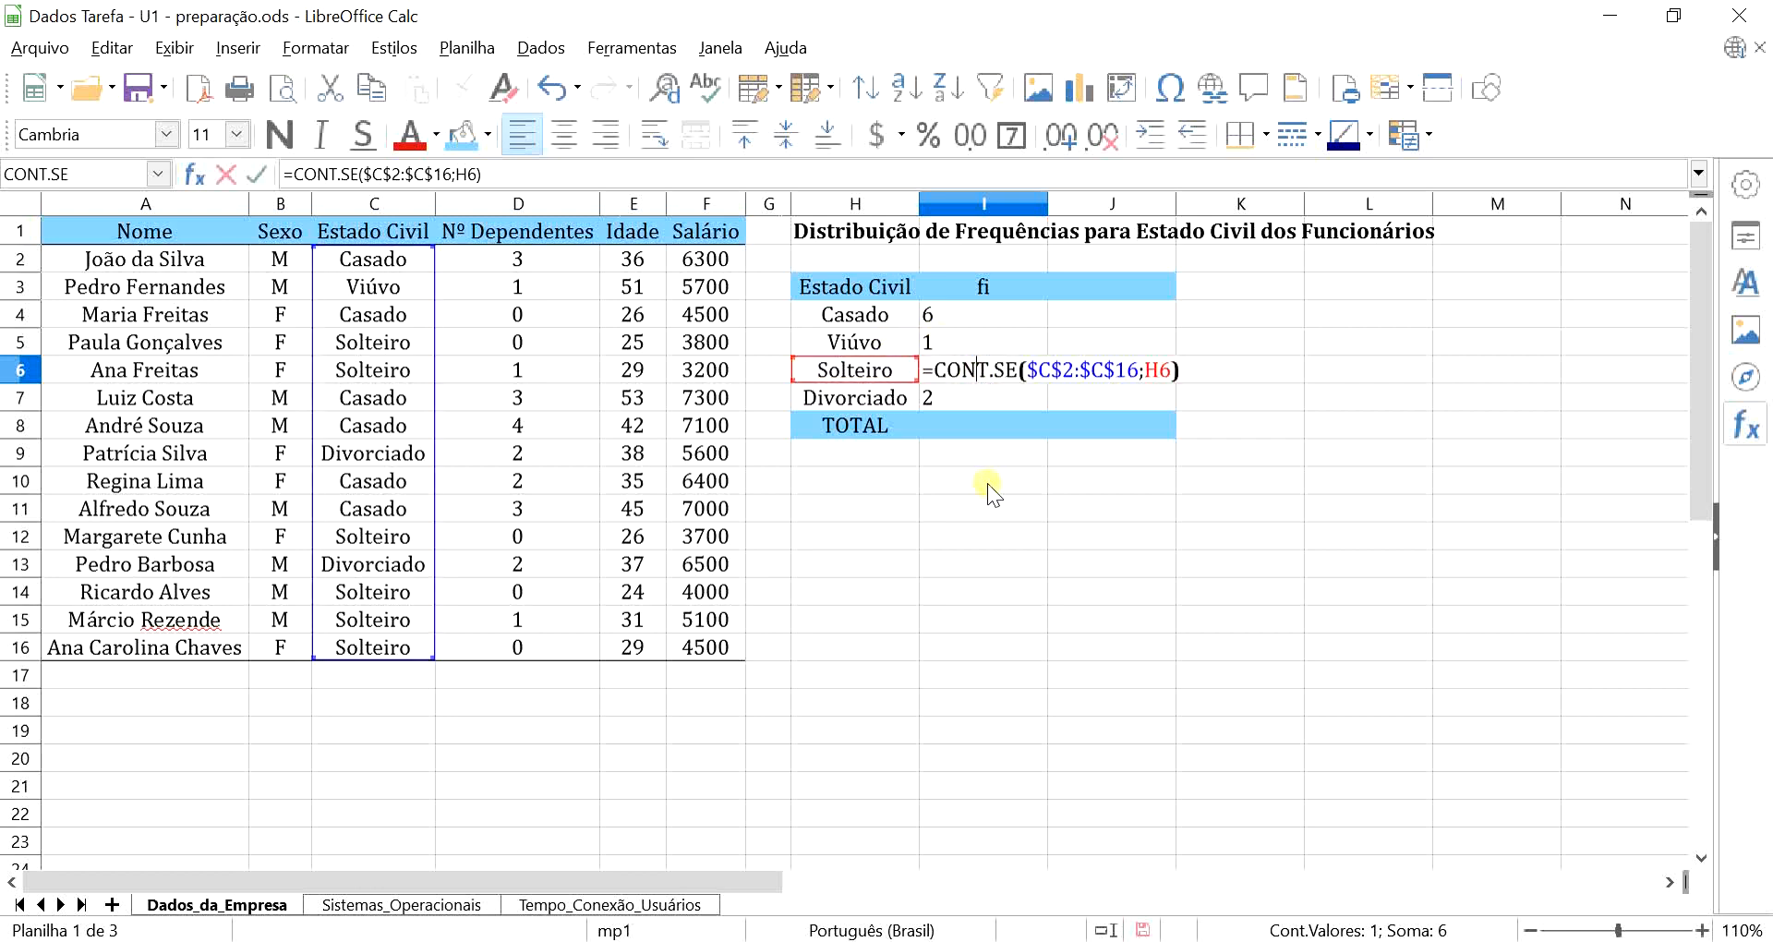
key("Escape")
double_click(990, 397)
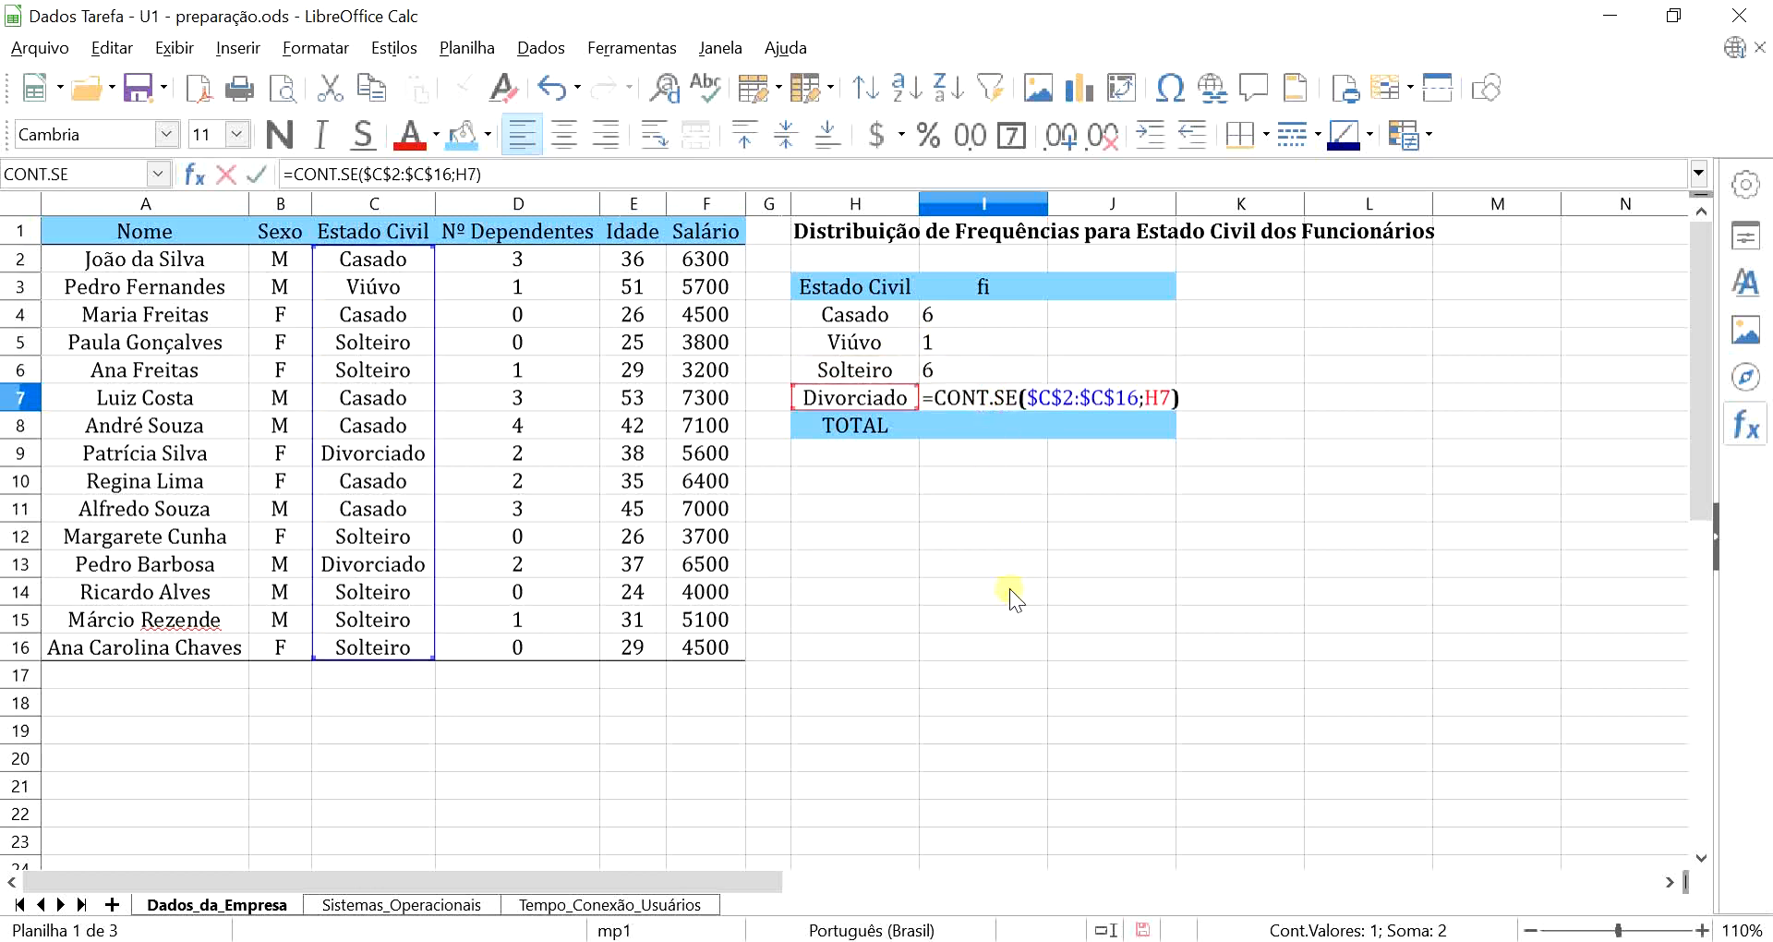
key("Escape")
Centre the counts in I4:I7 and total them in I8 with =SOMA(I4:I7)
left_click_drag(981, 318, 988, 397)
left_click(564, 135)
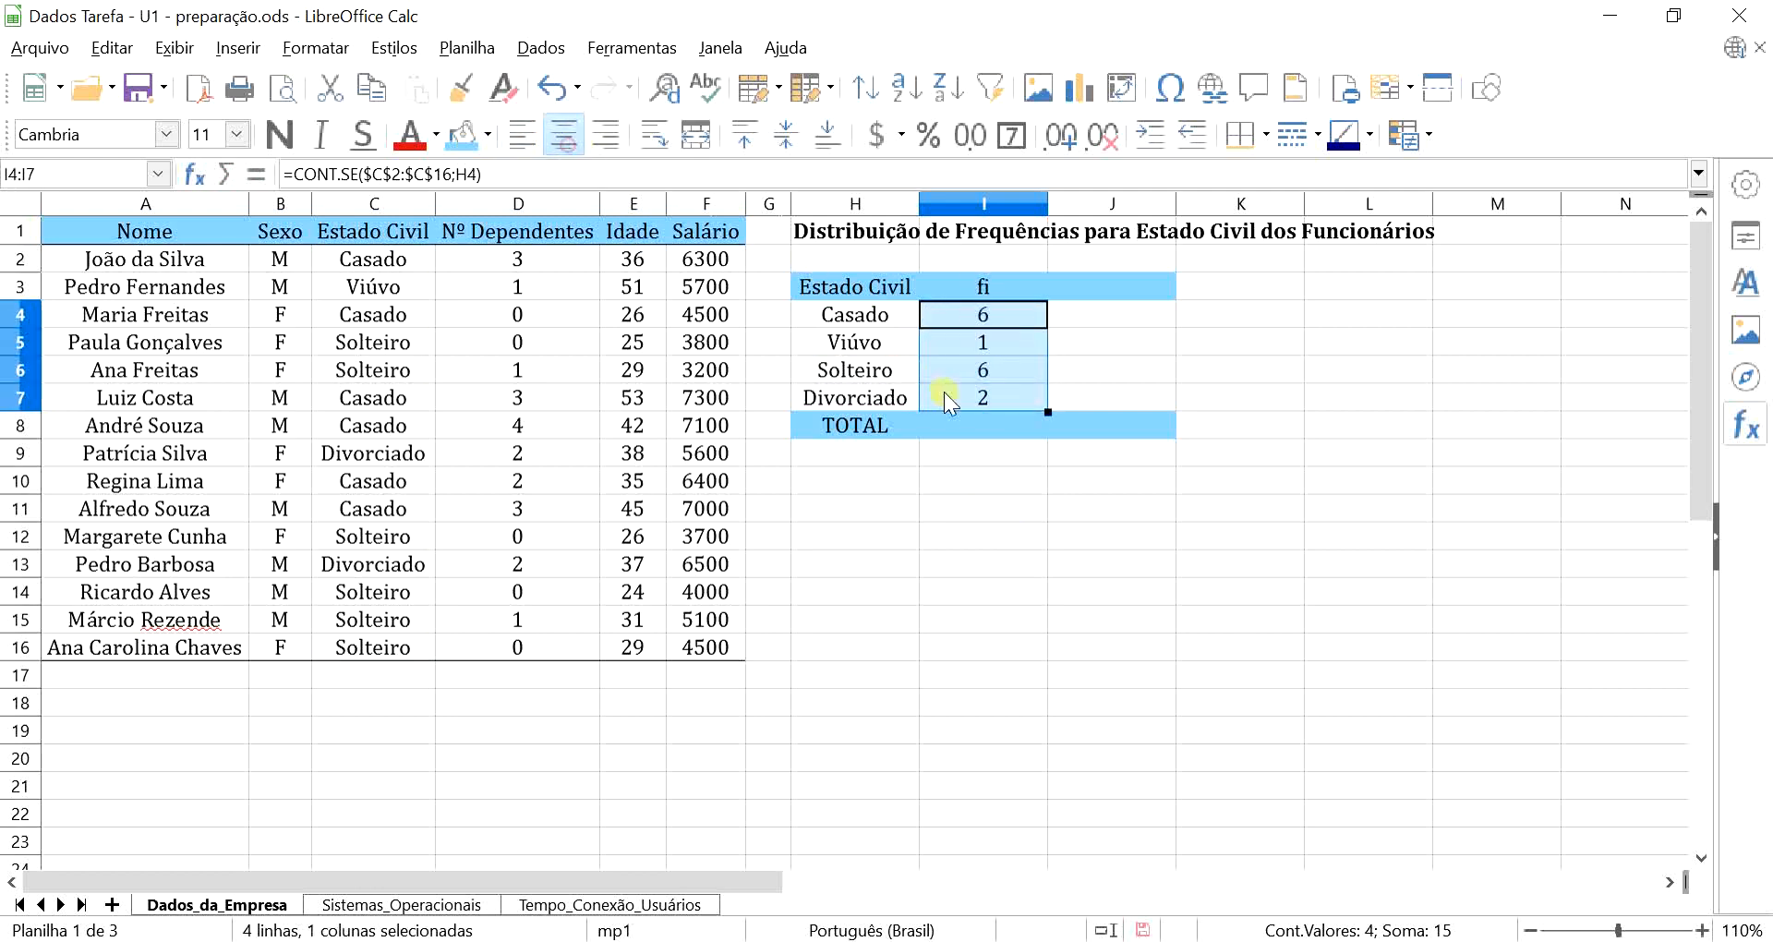
left_click(970, 418)
type("=")
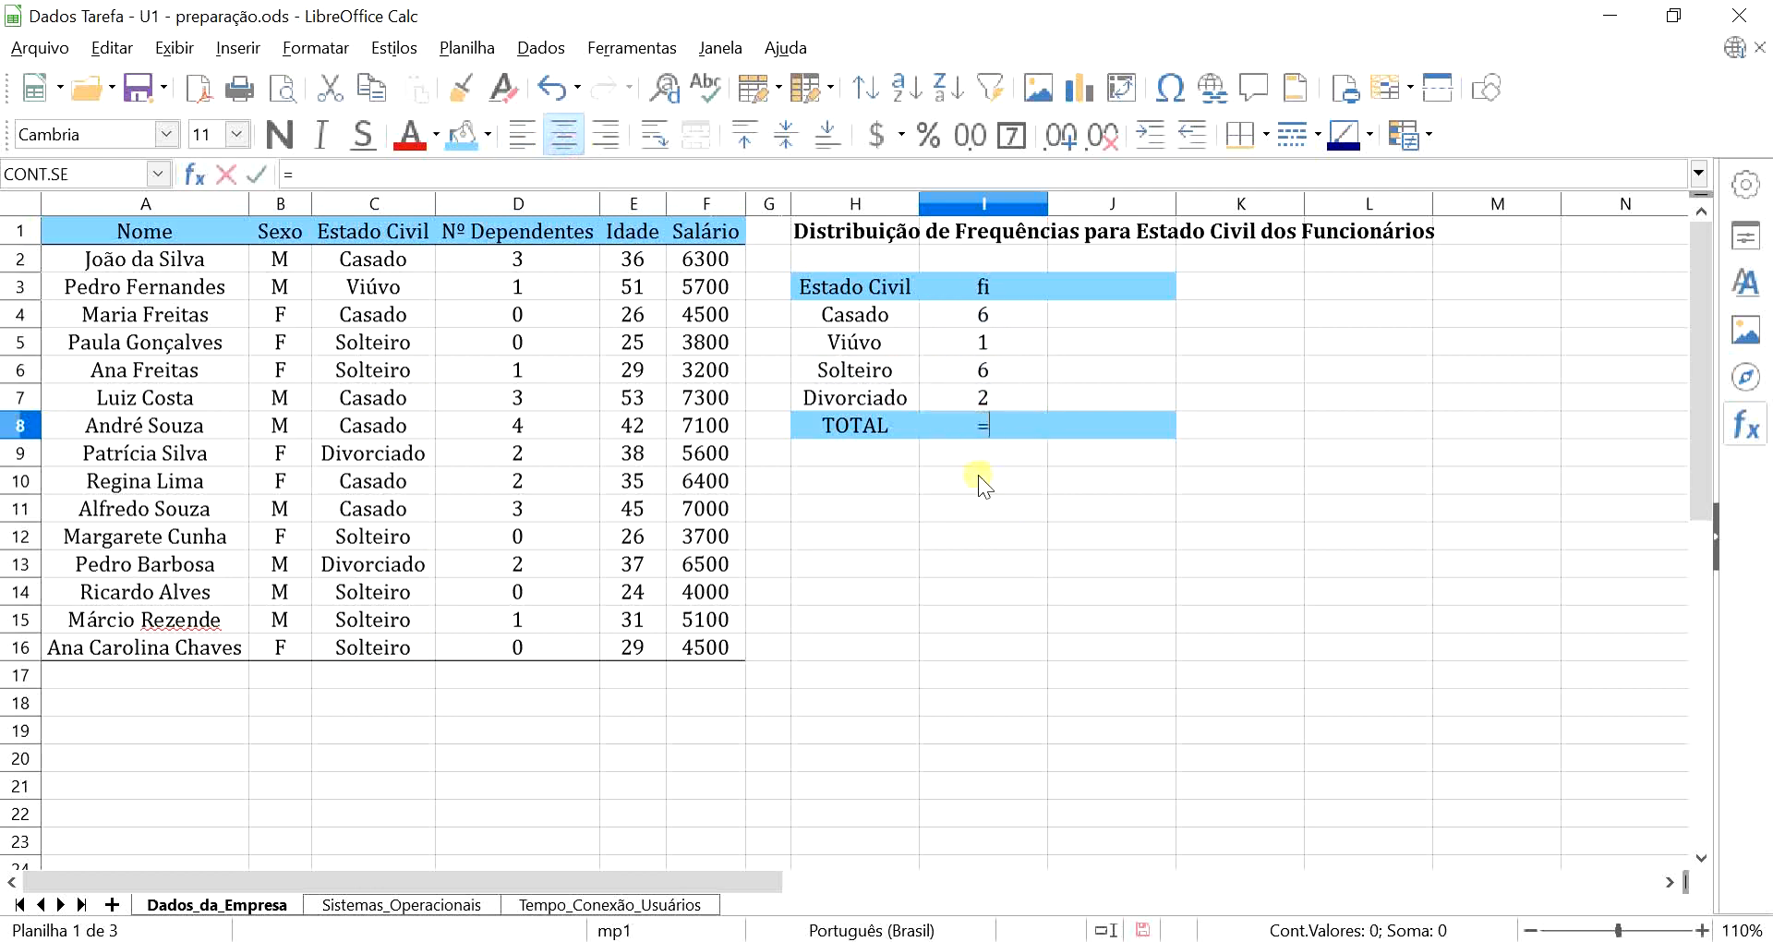
type("soma")
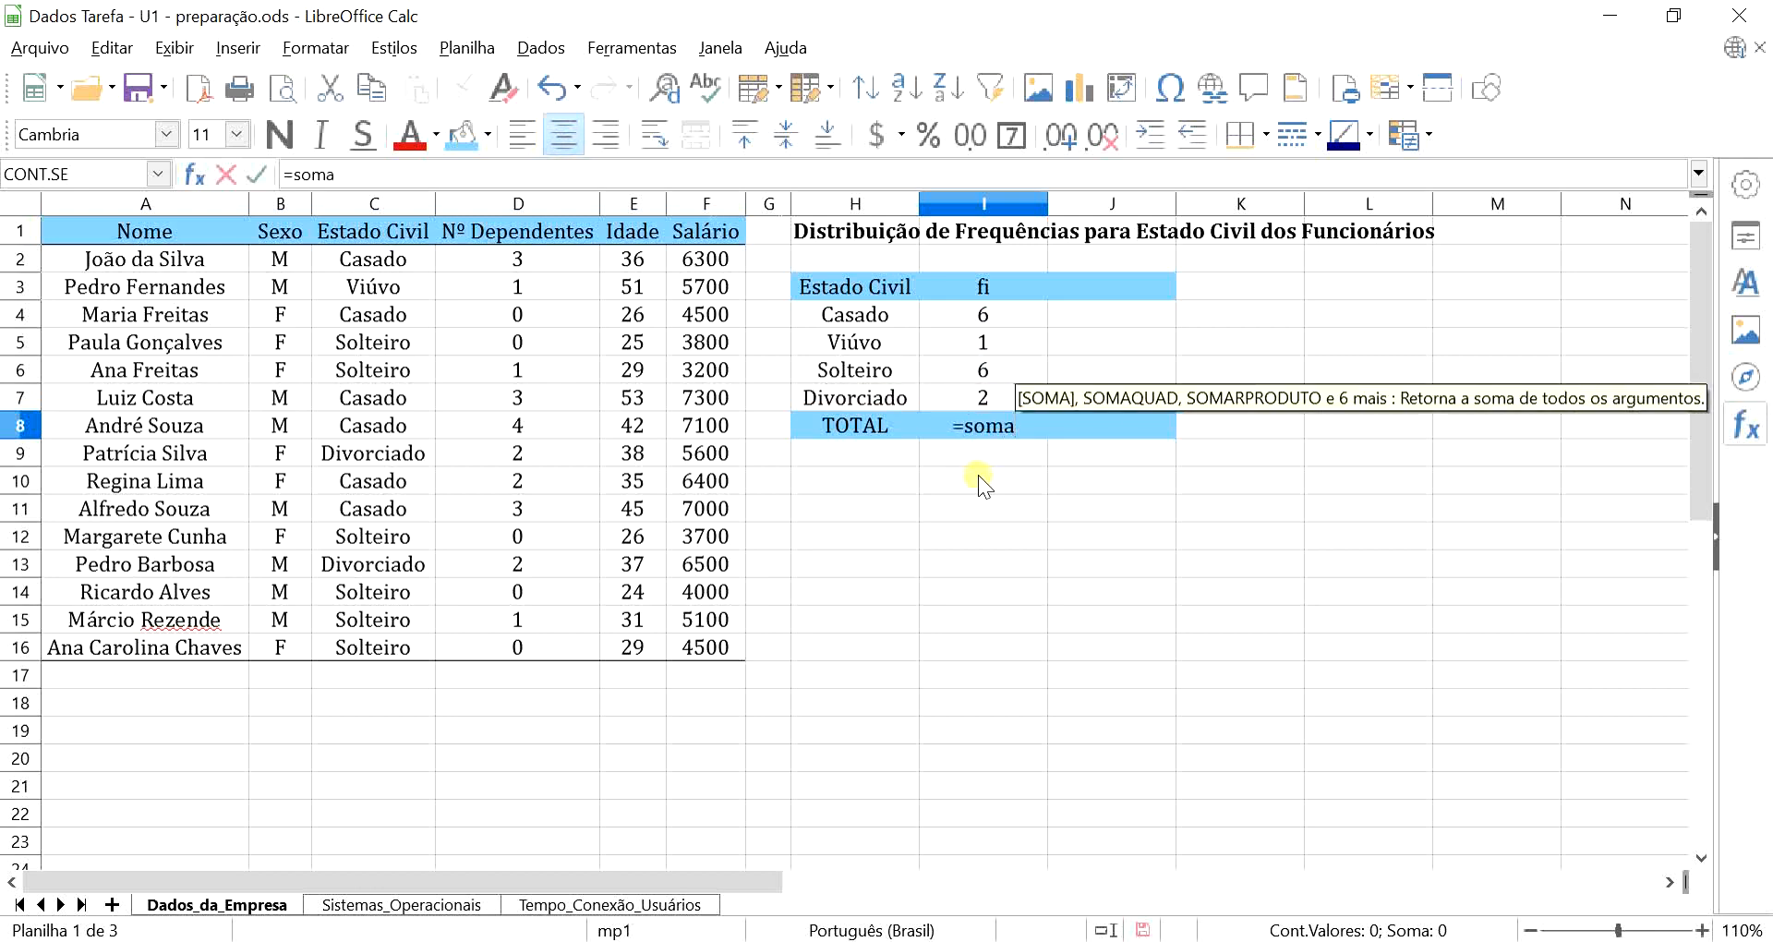
key("Return")
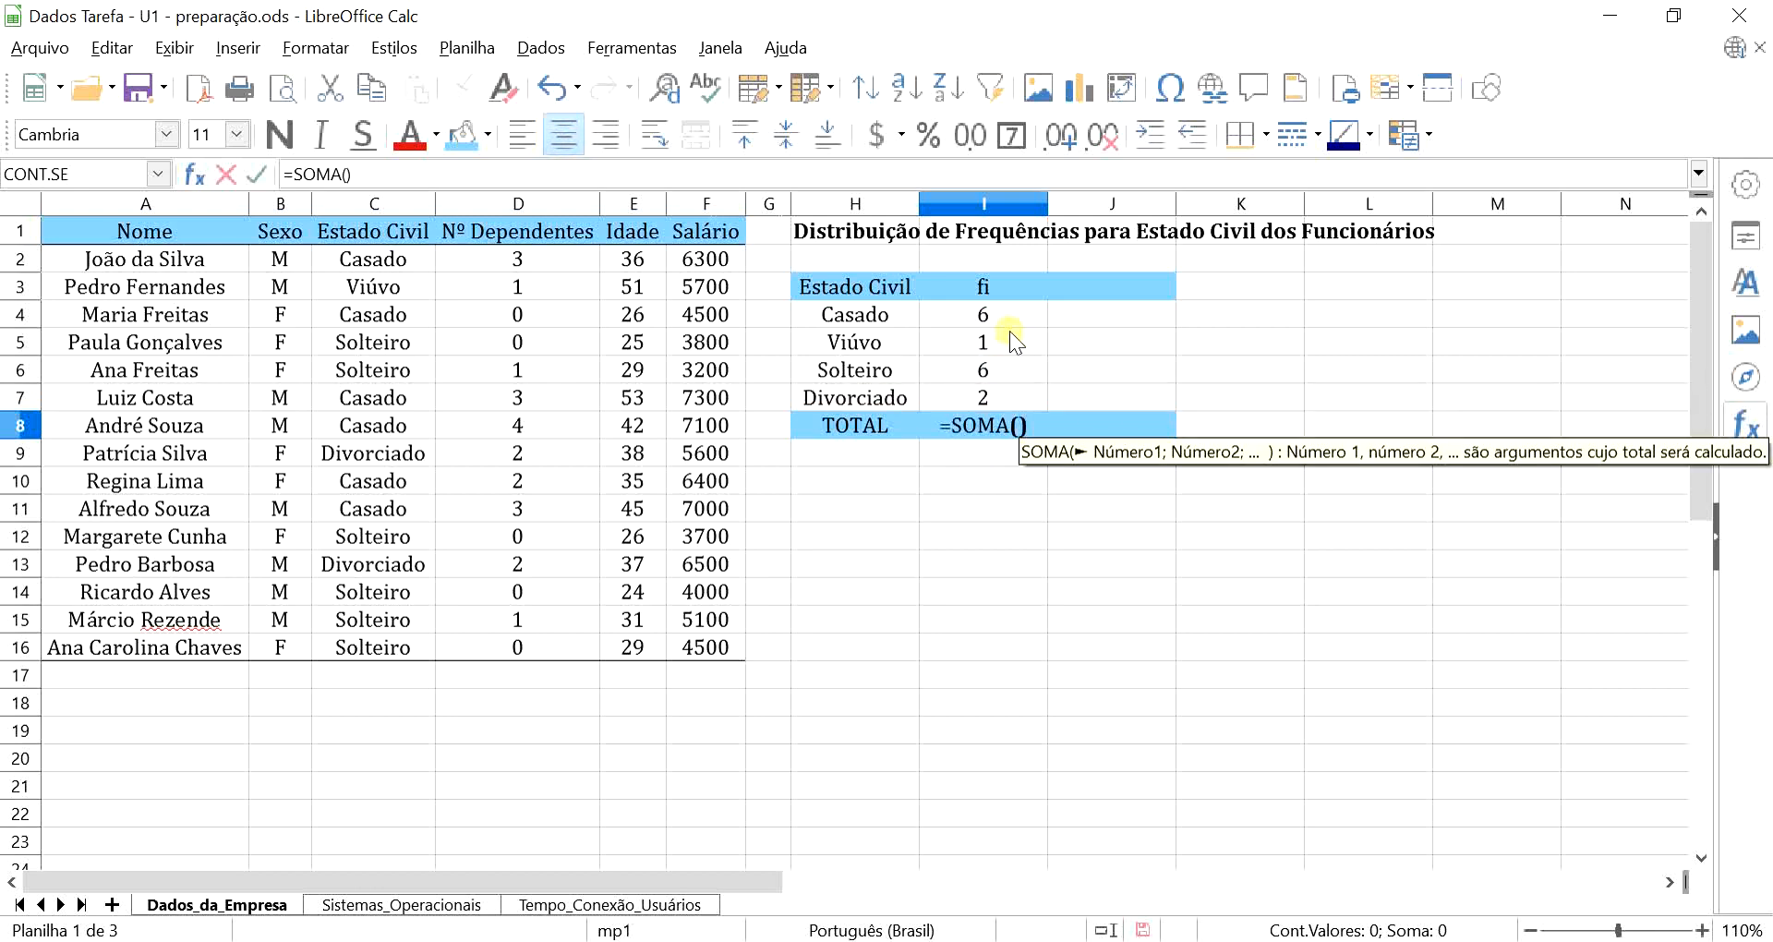
left_click_drag(1010, 314, 1010, 396)
key("Return")
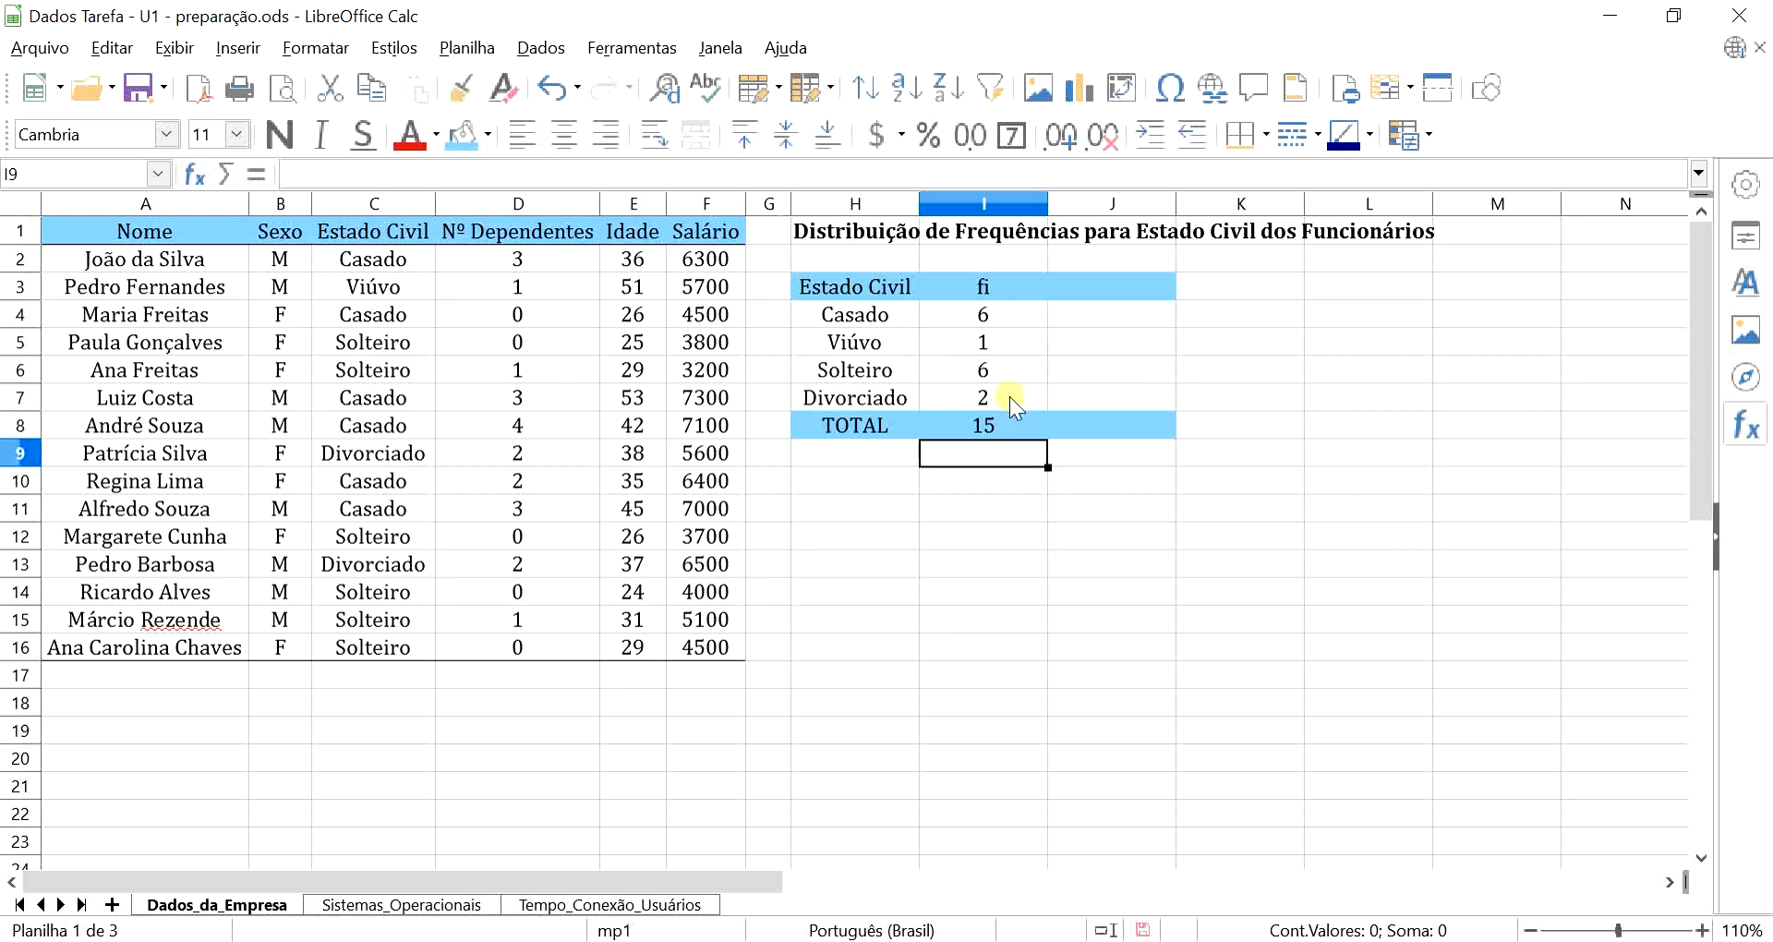
left_click(1011, 429)
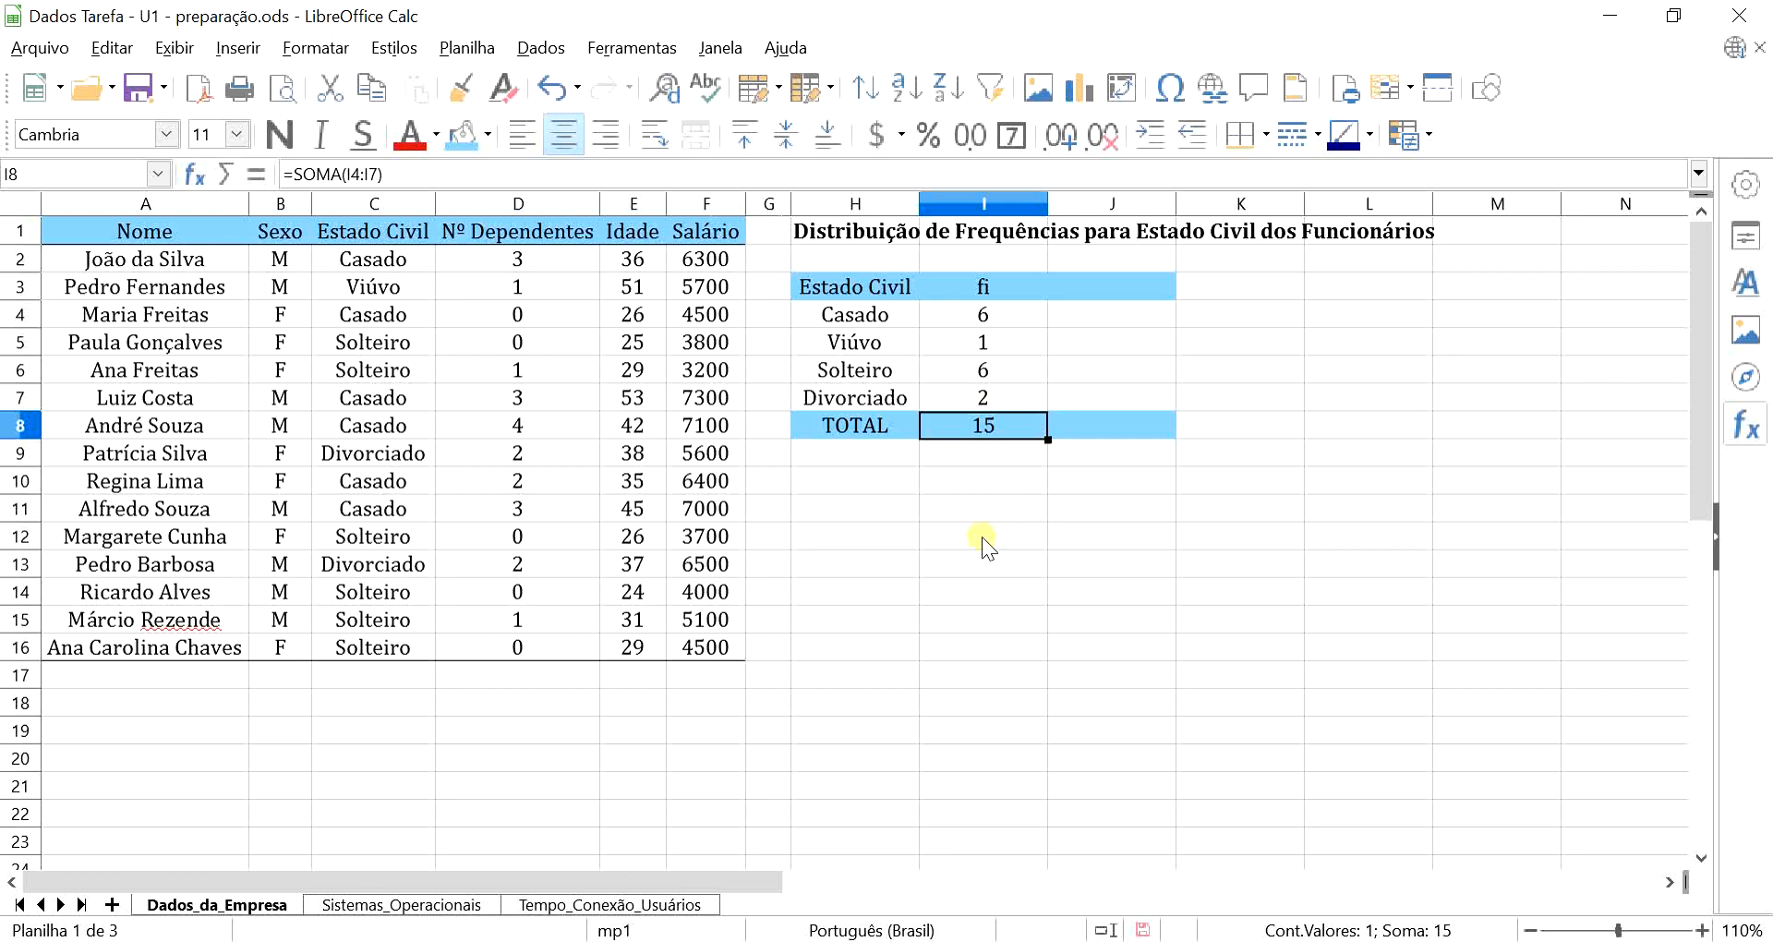
Add the header pi in J3 and enter the relative frequency formula =I4/$I$8 in J4
left_click(1083, 287)
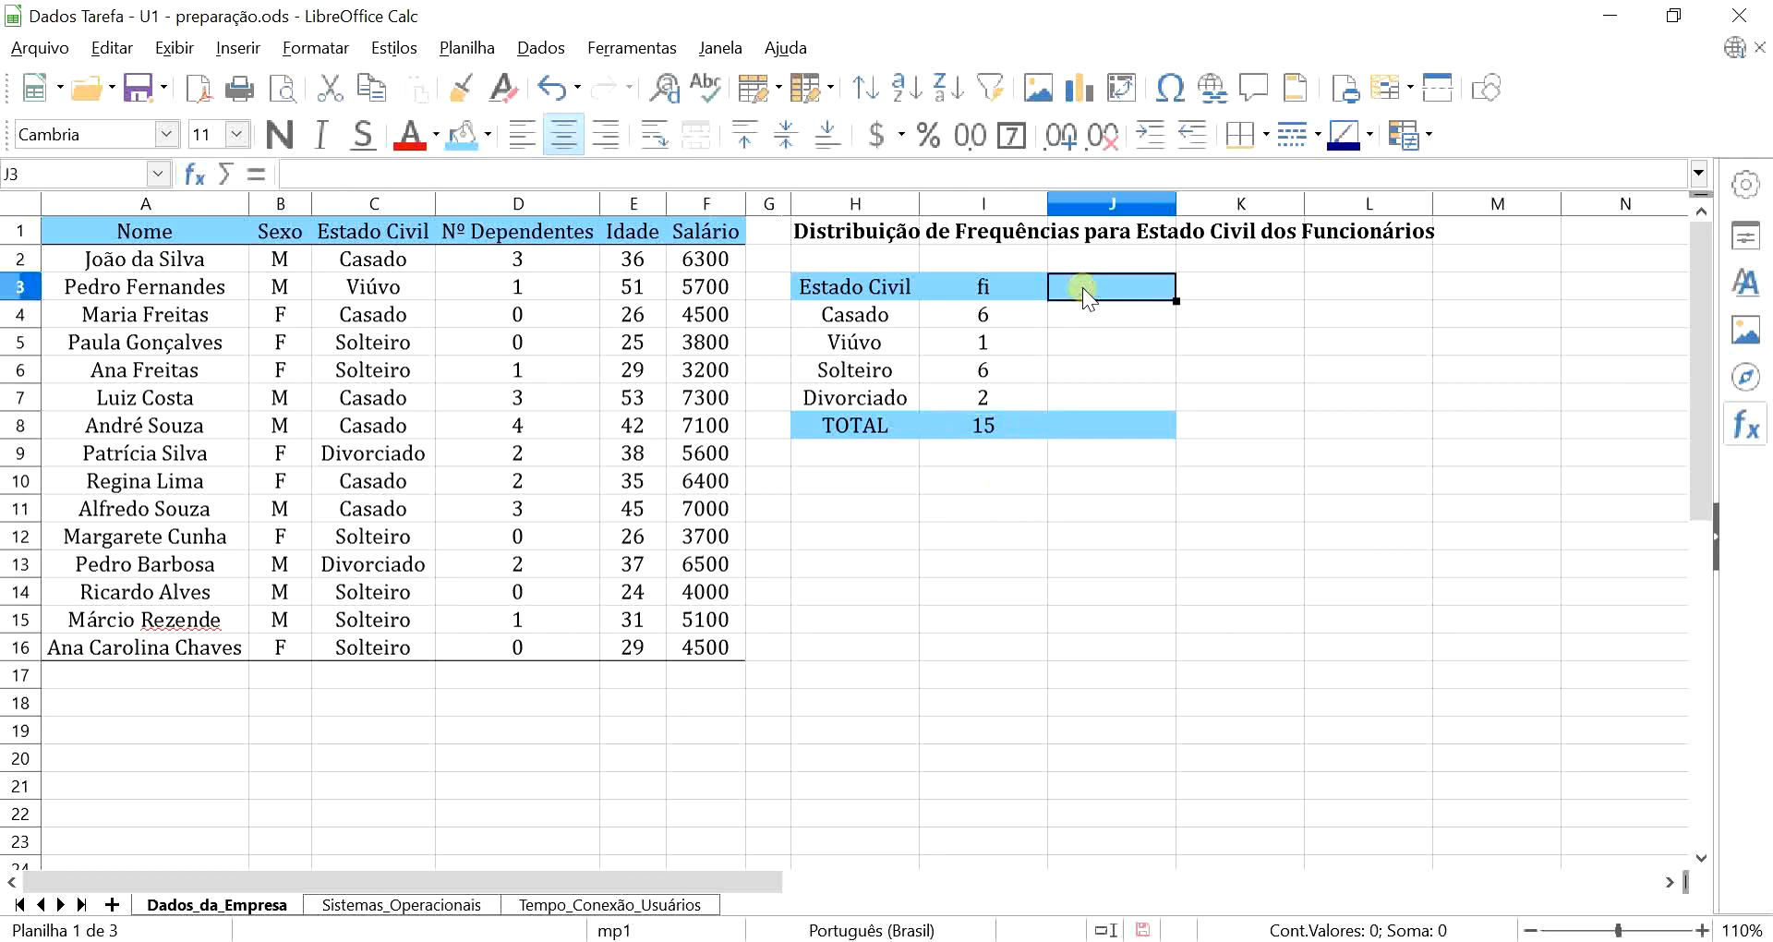
type("pi")
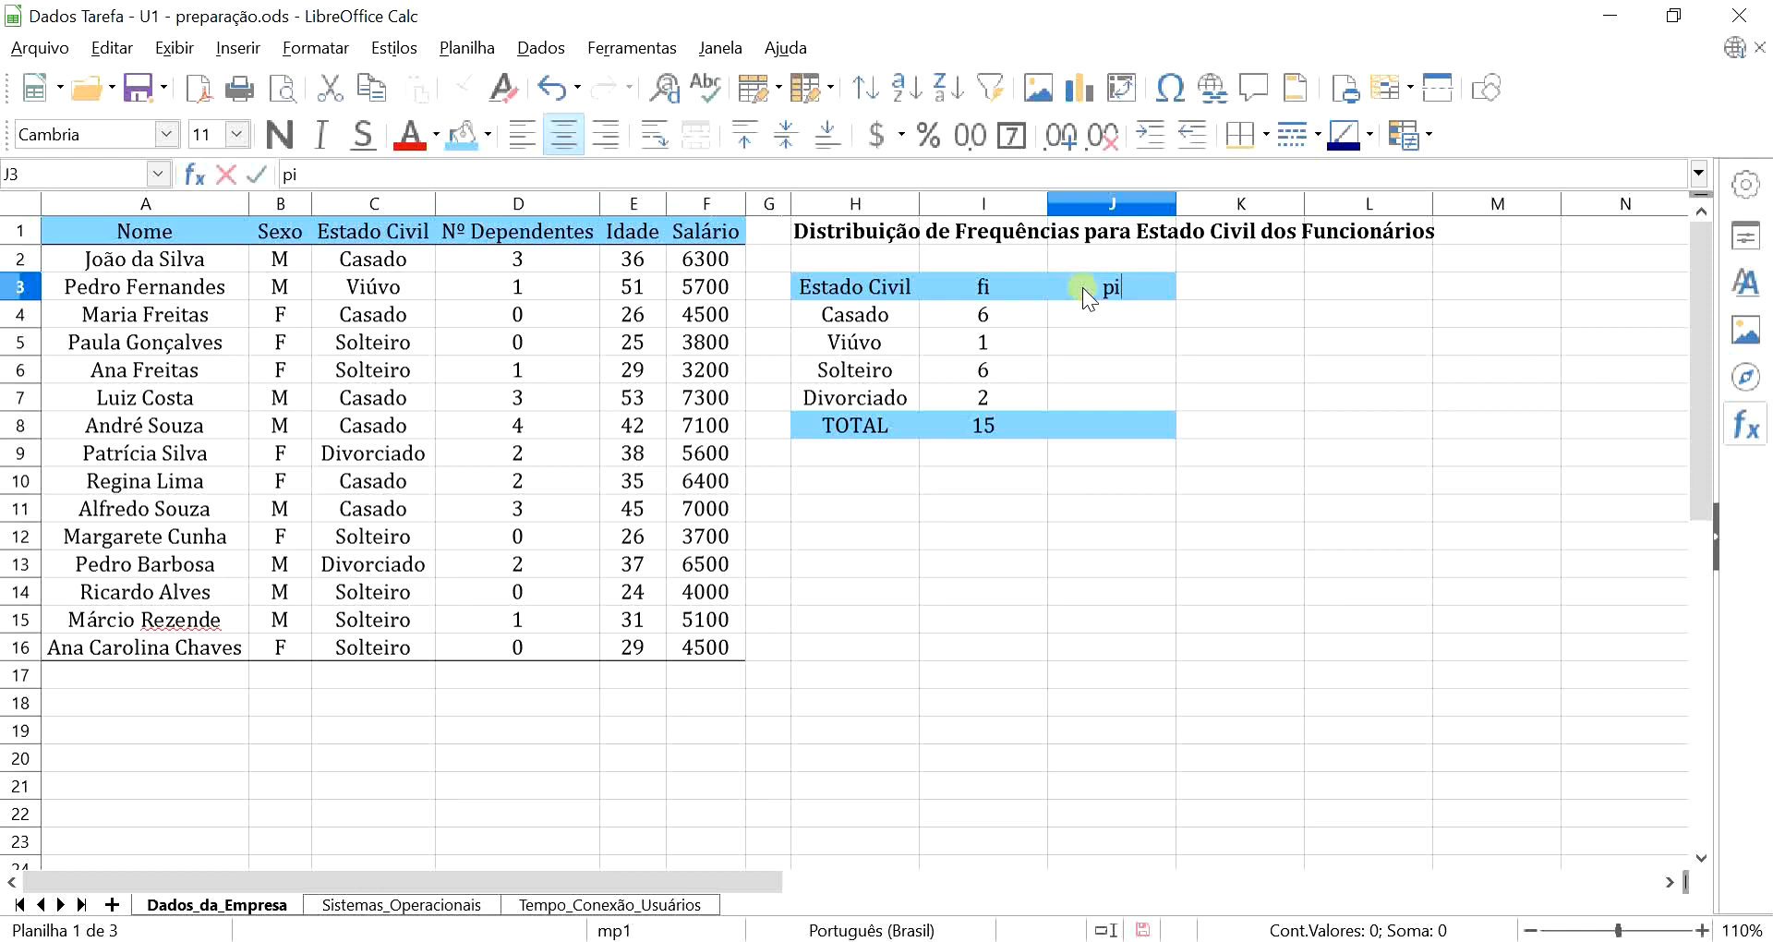
key("Return")
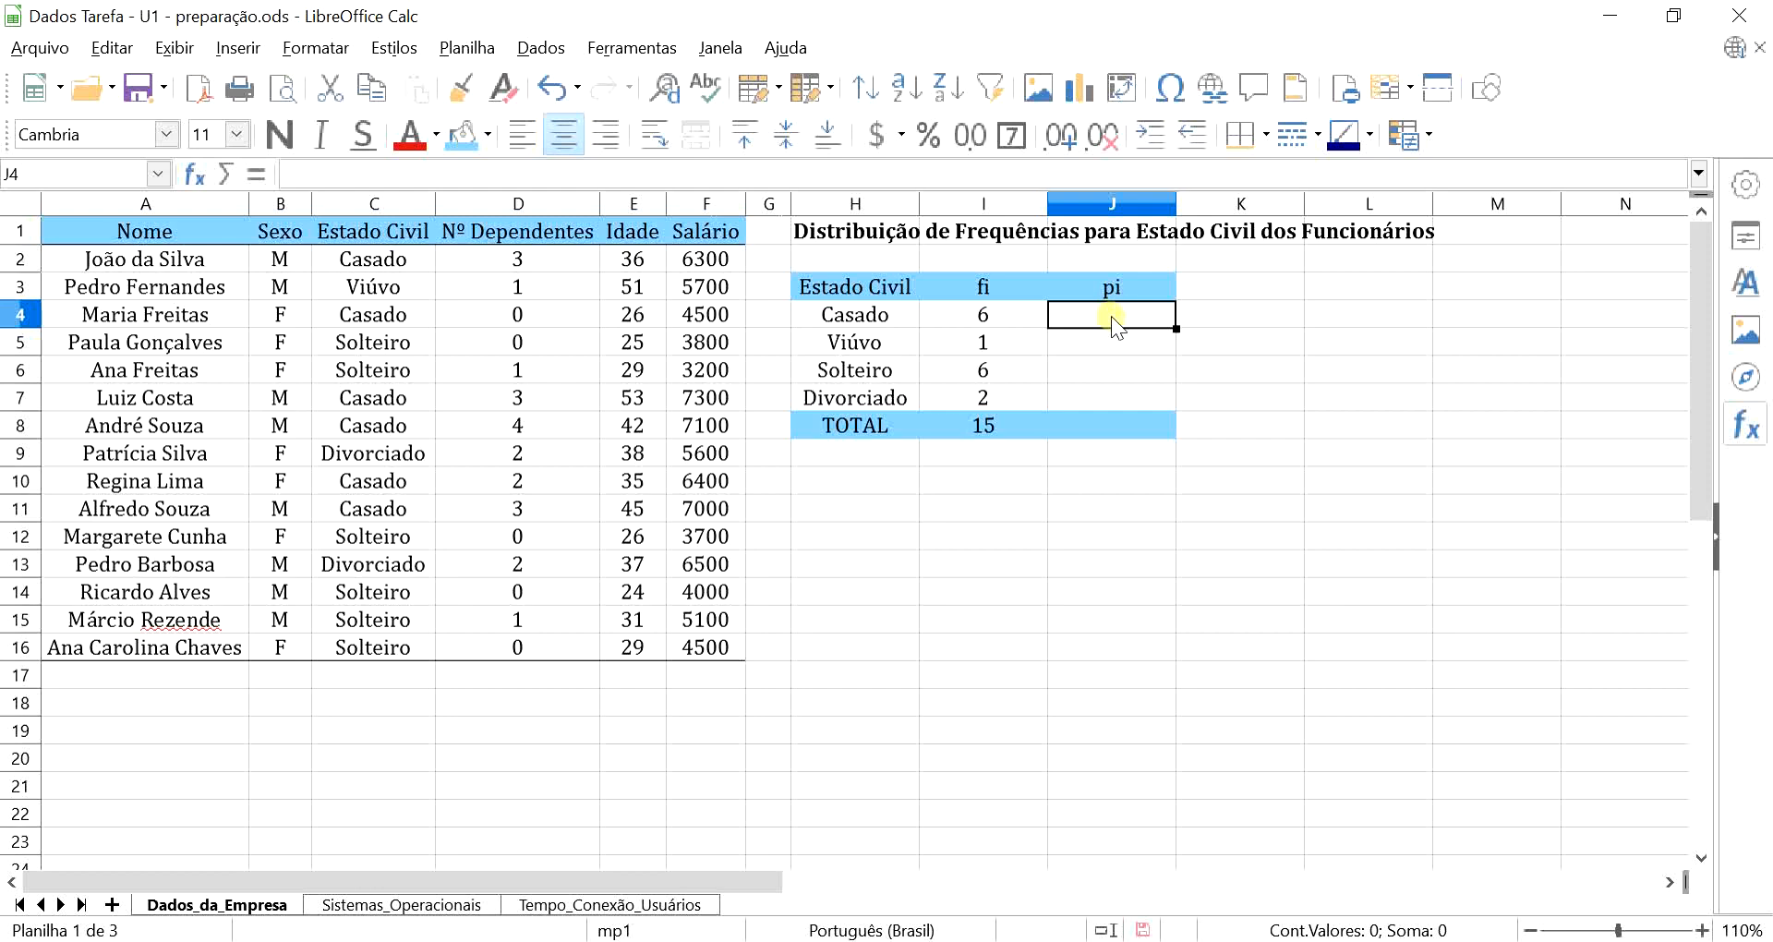
type("=")
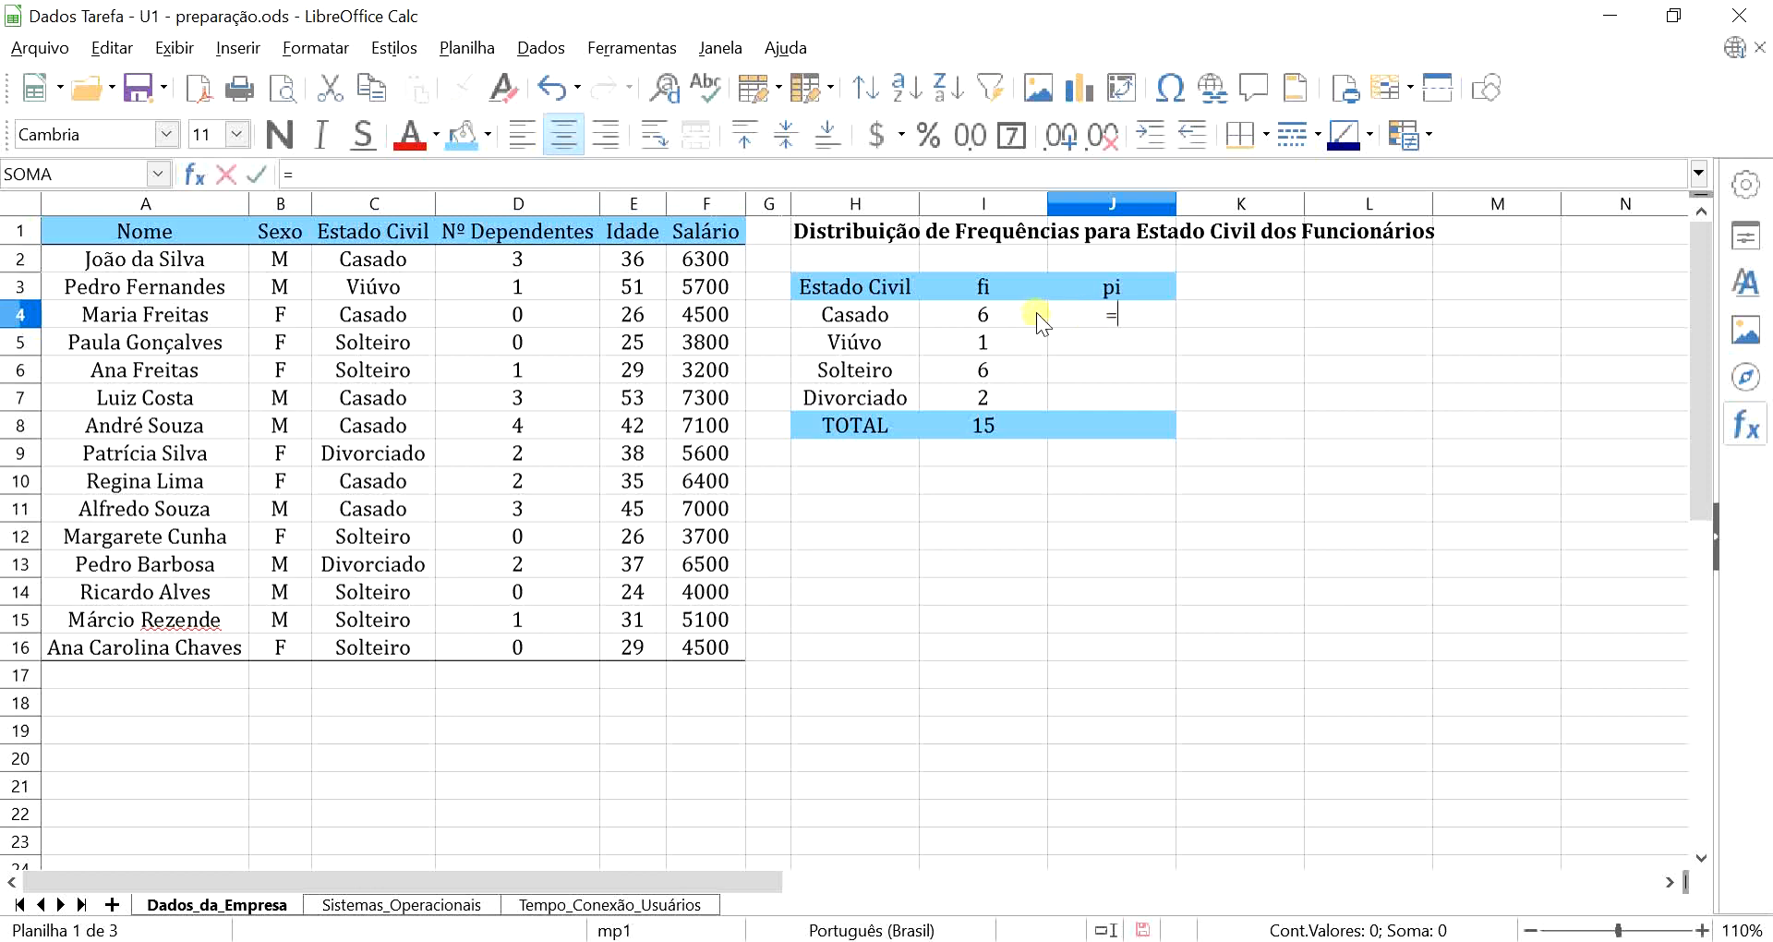
left_click(976, 313)
type("/")
left_click(990, 430)
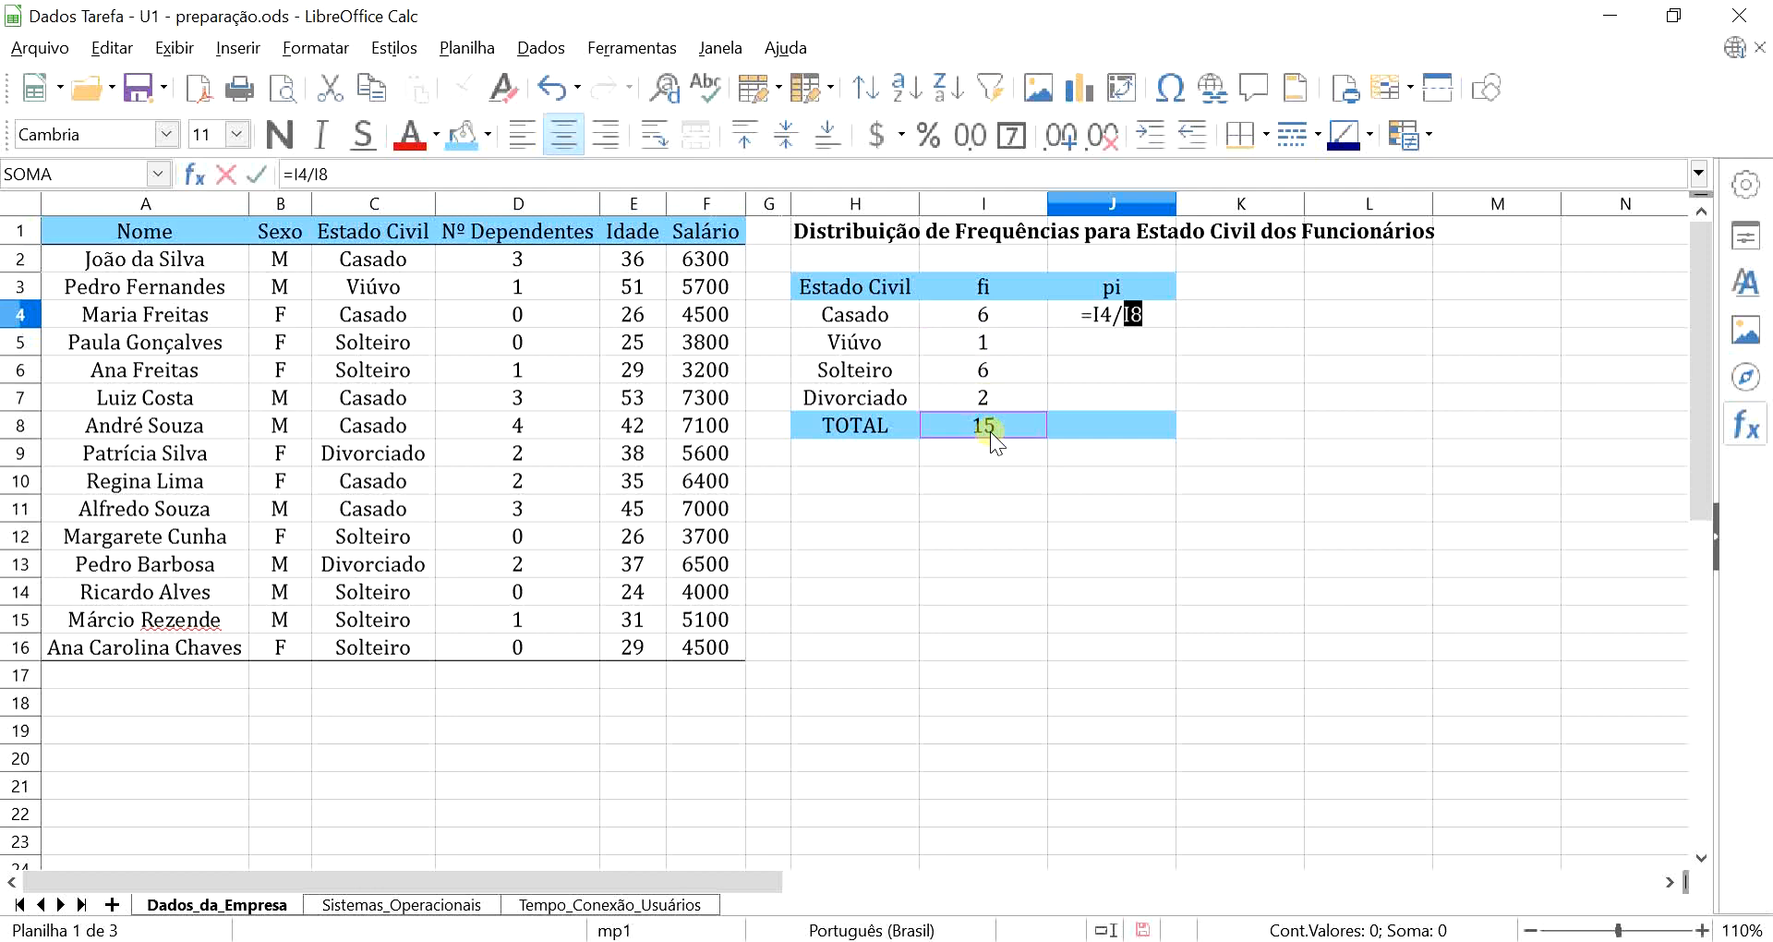
key("F4")
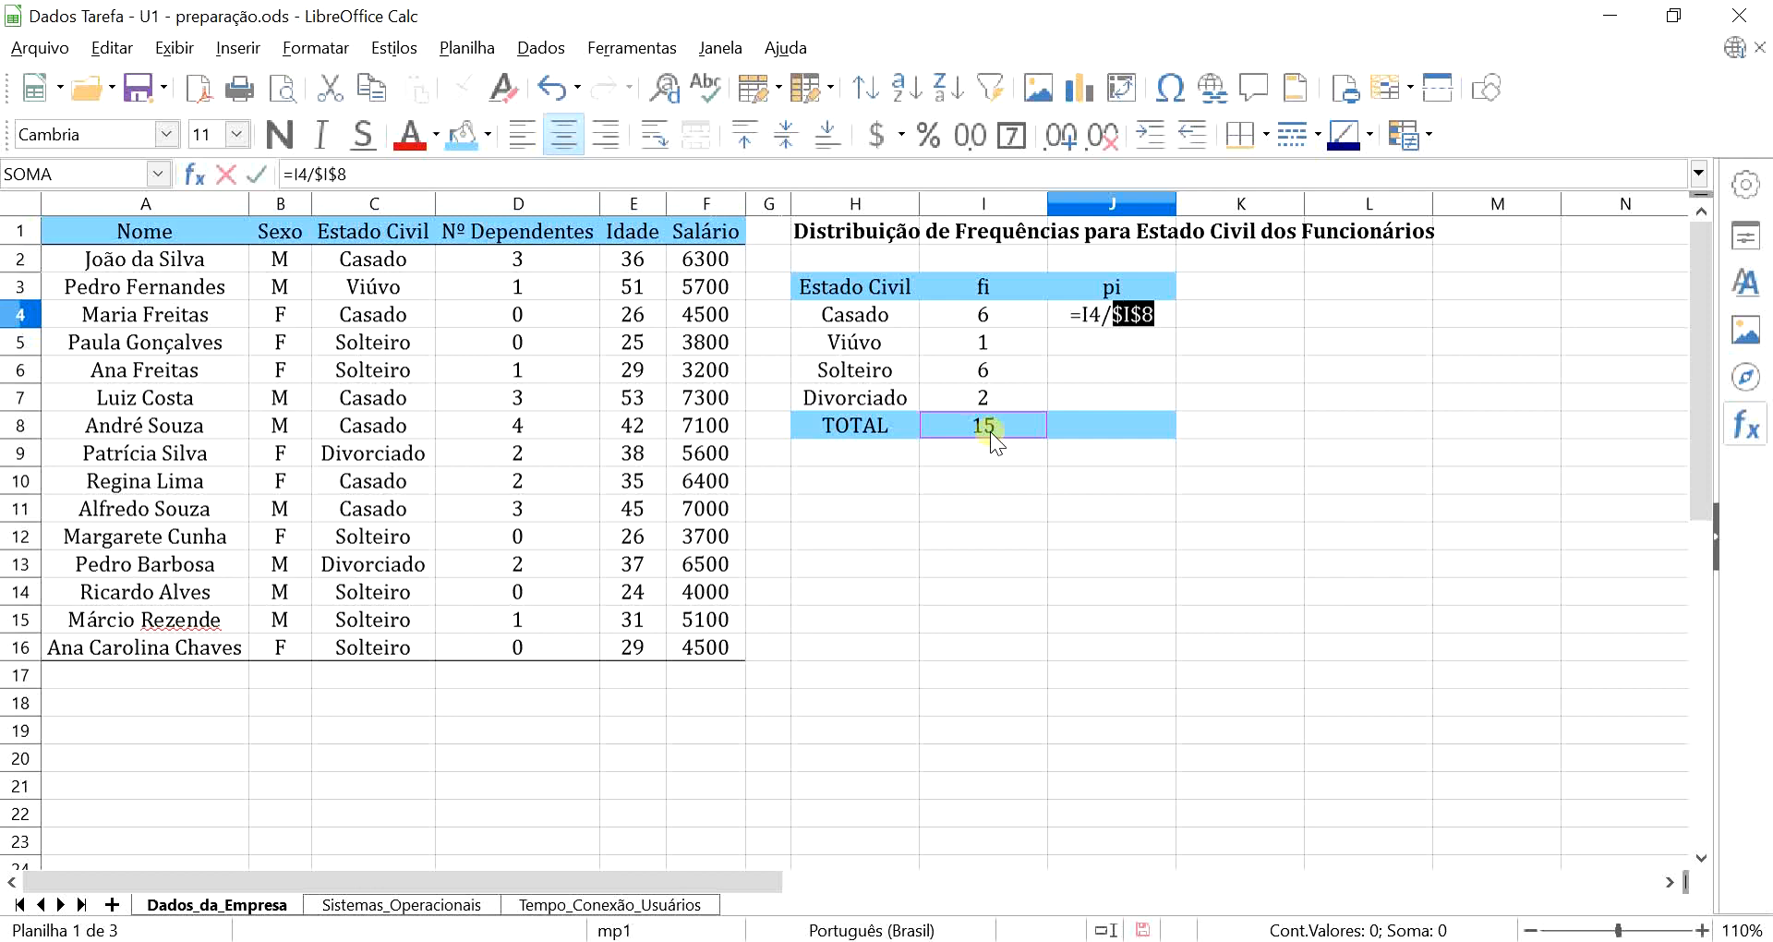
key("Return")
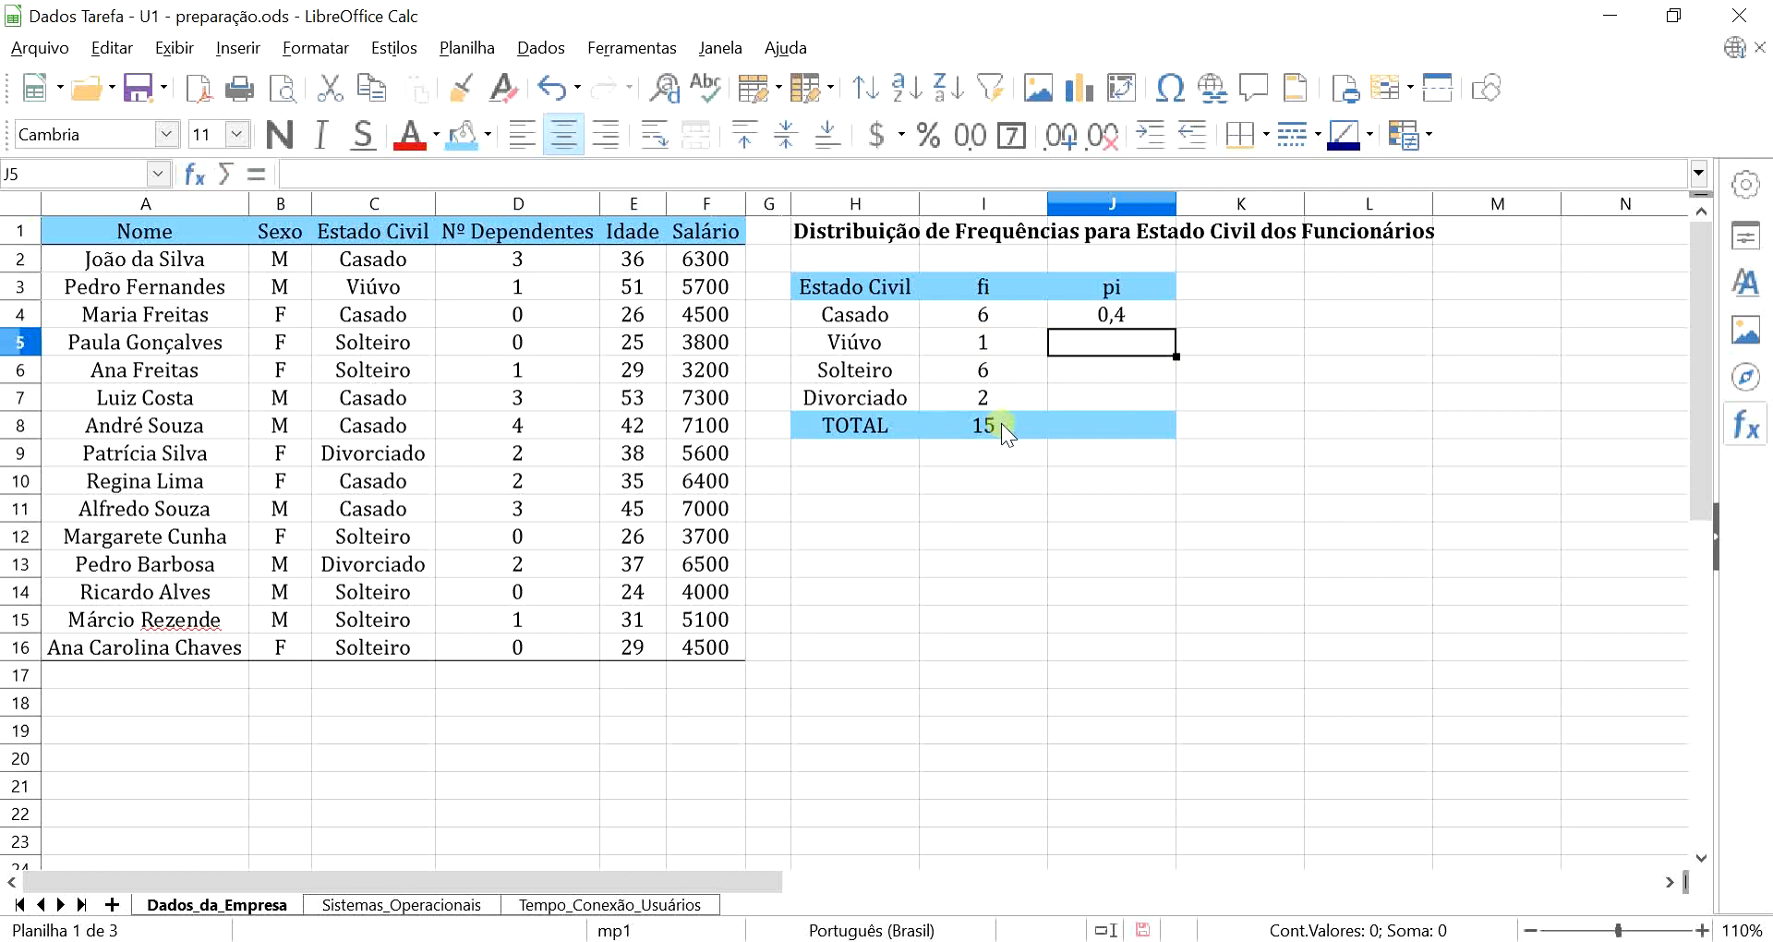
Check the references in J4 and copy its formula down to J7
double_click(1138, 320)
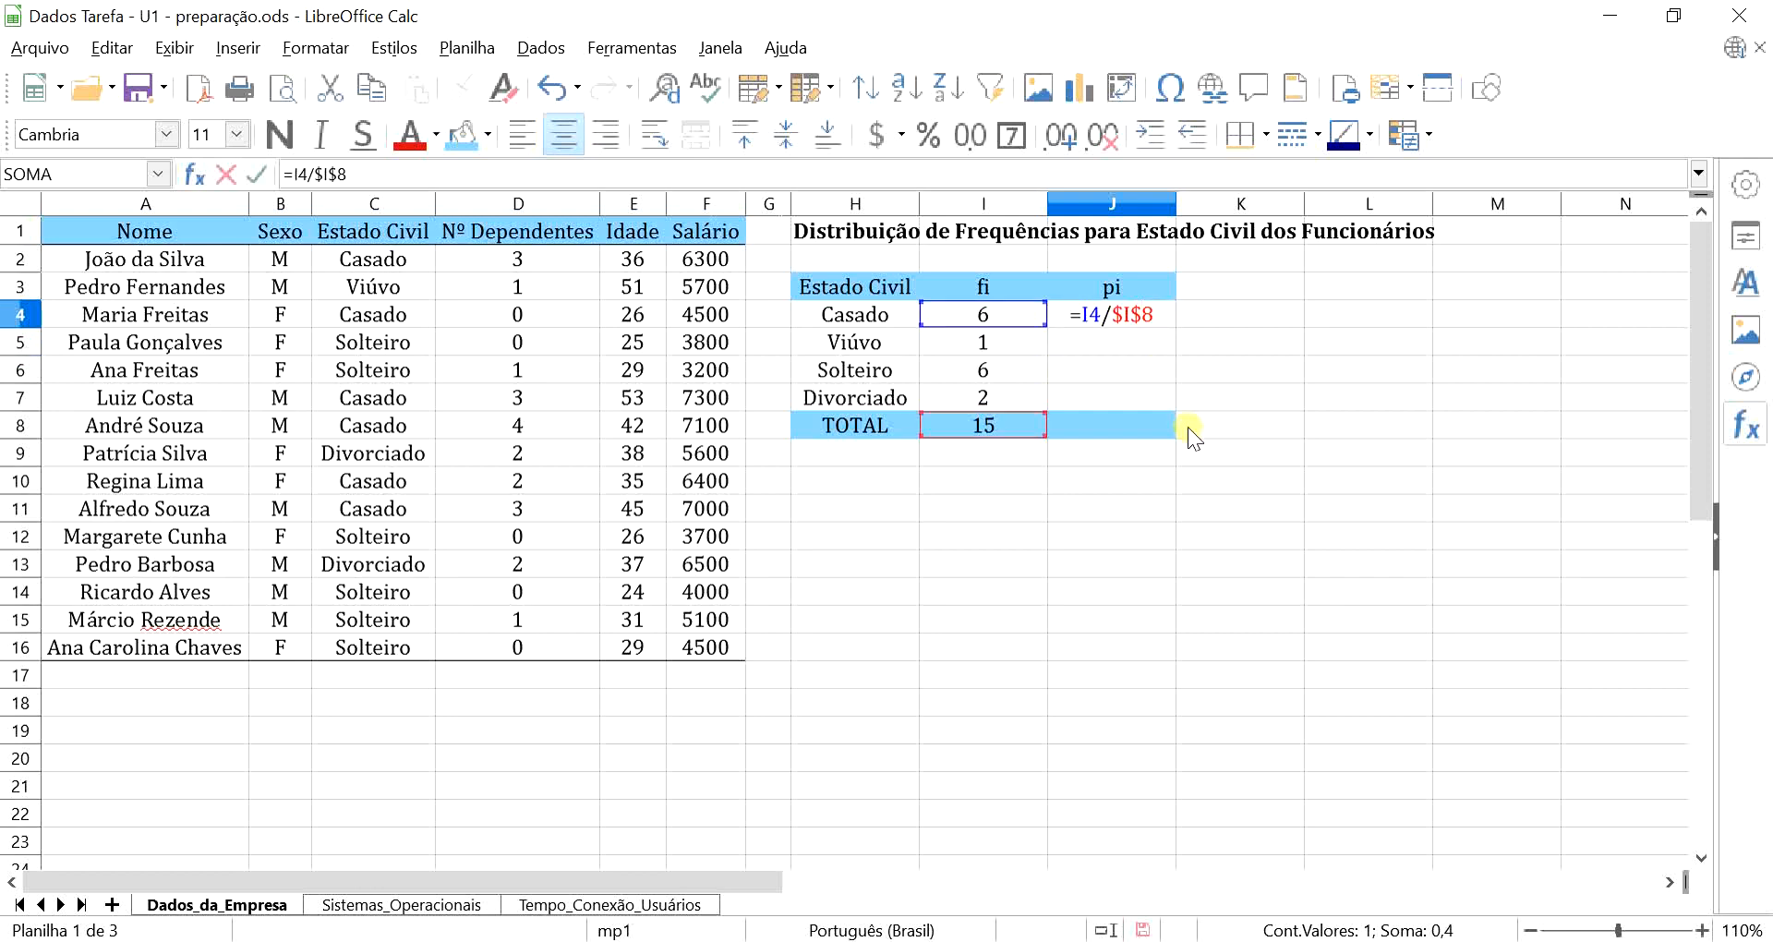
key("Return")
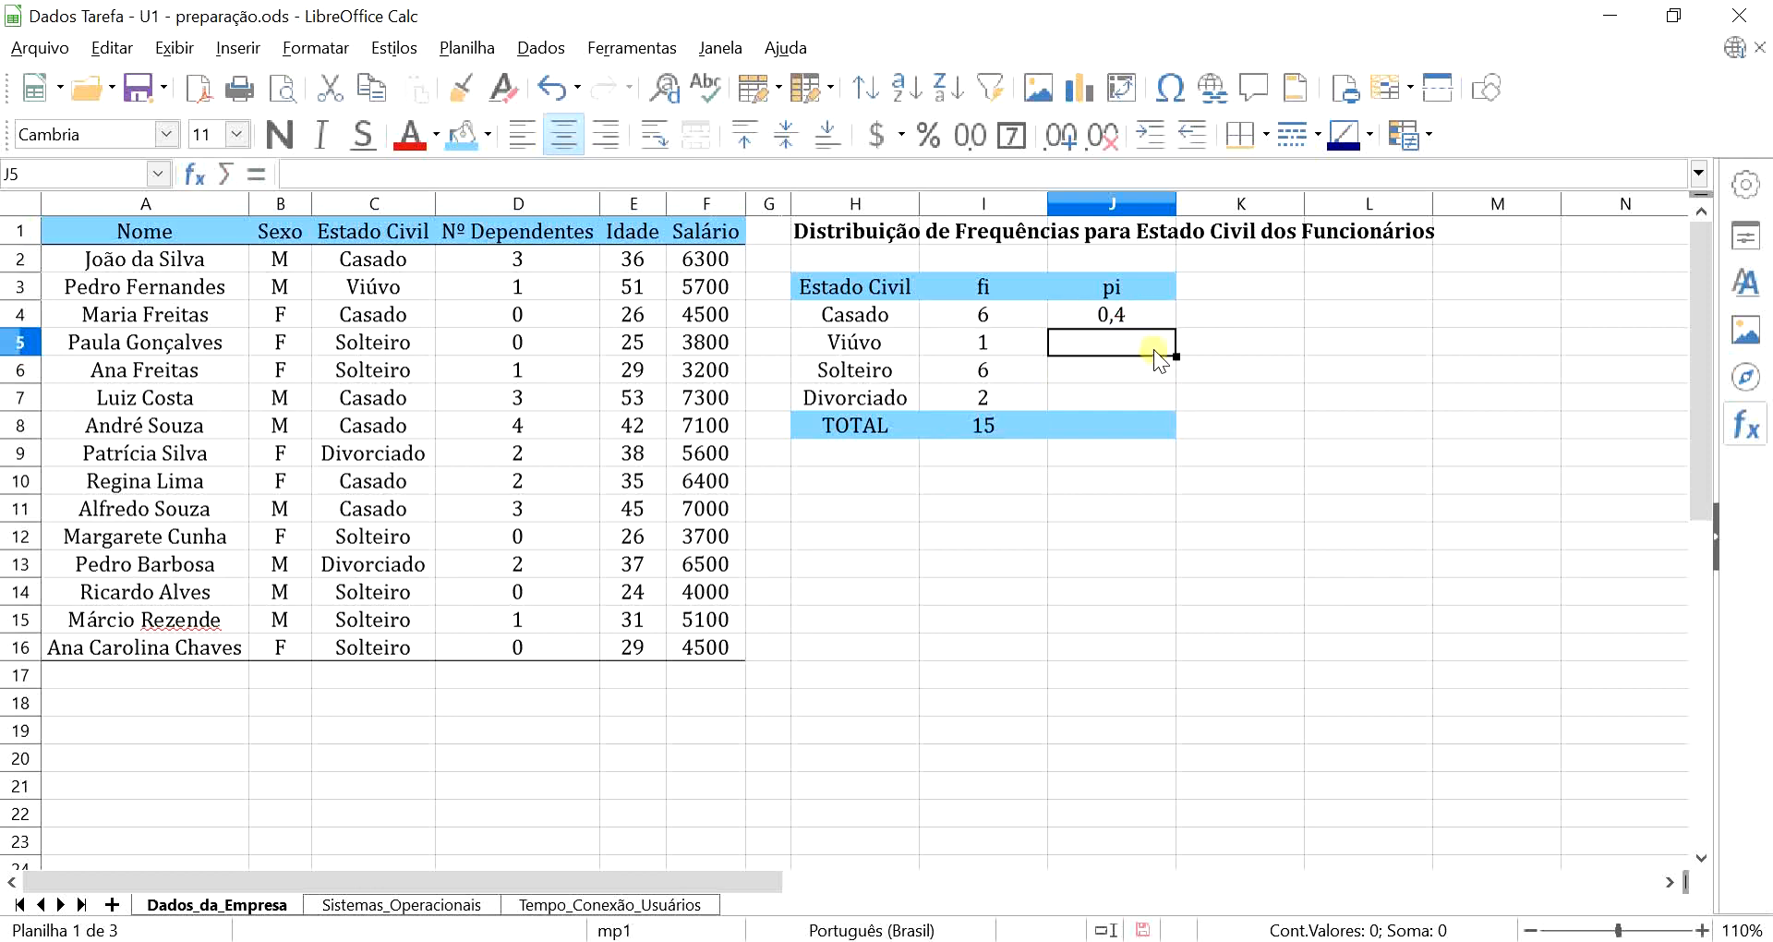
left_click(1164, 314)
left_click_drag(1175, 327, 1166, 406)
left_click(1149, 362)
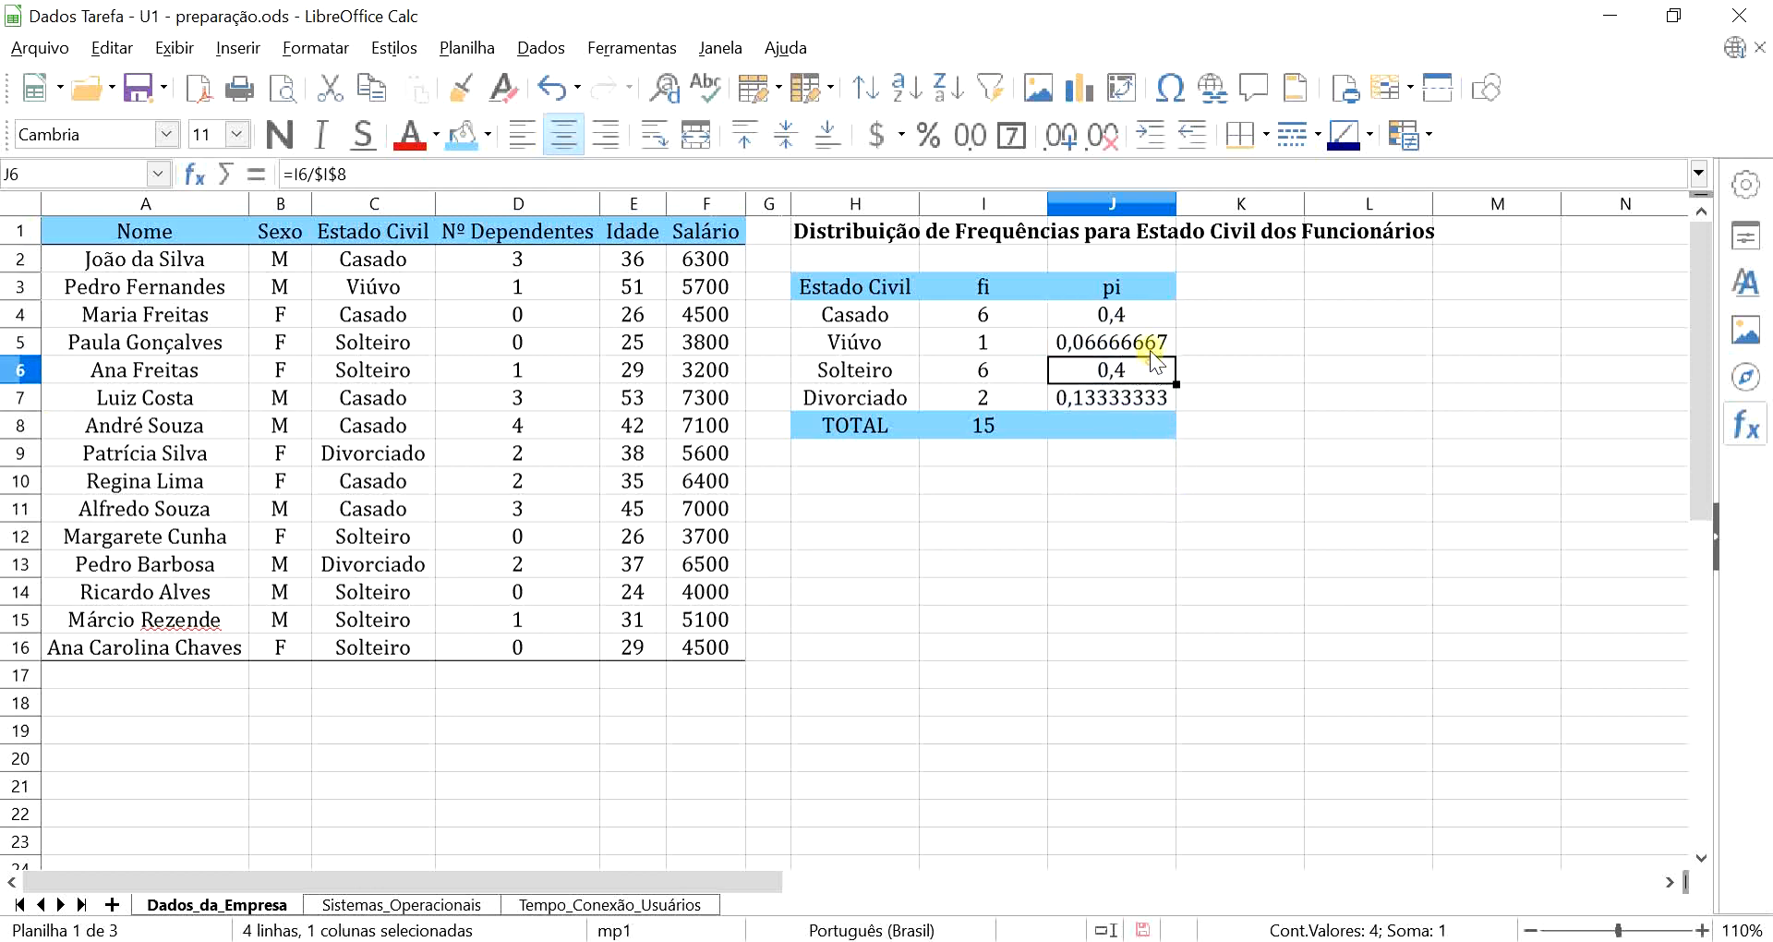
Format the pi values in J4:J7 to four decimal places and check the copied formula in J5
left_click(1143, 314)
left_click_drag(1144, 312, 1143, 391)
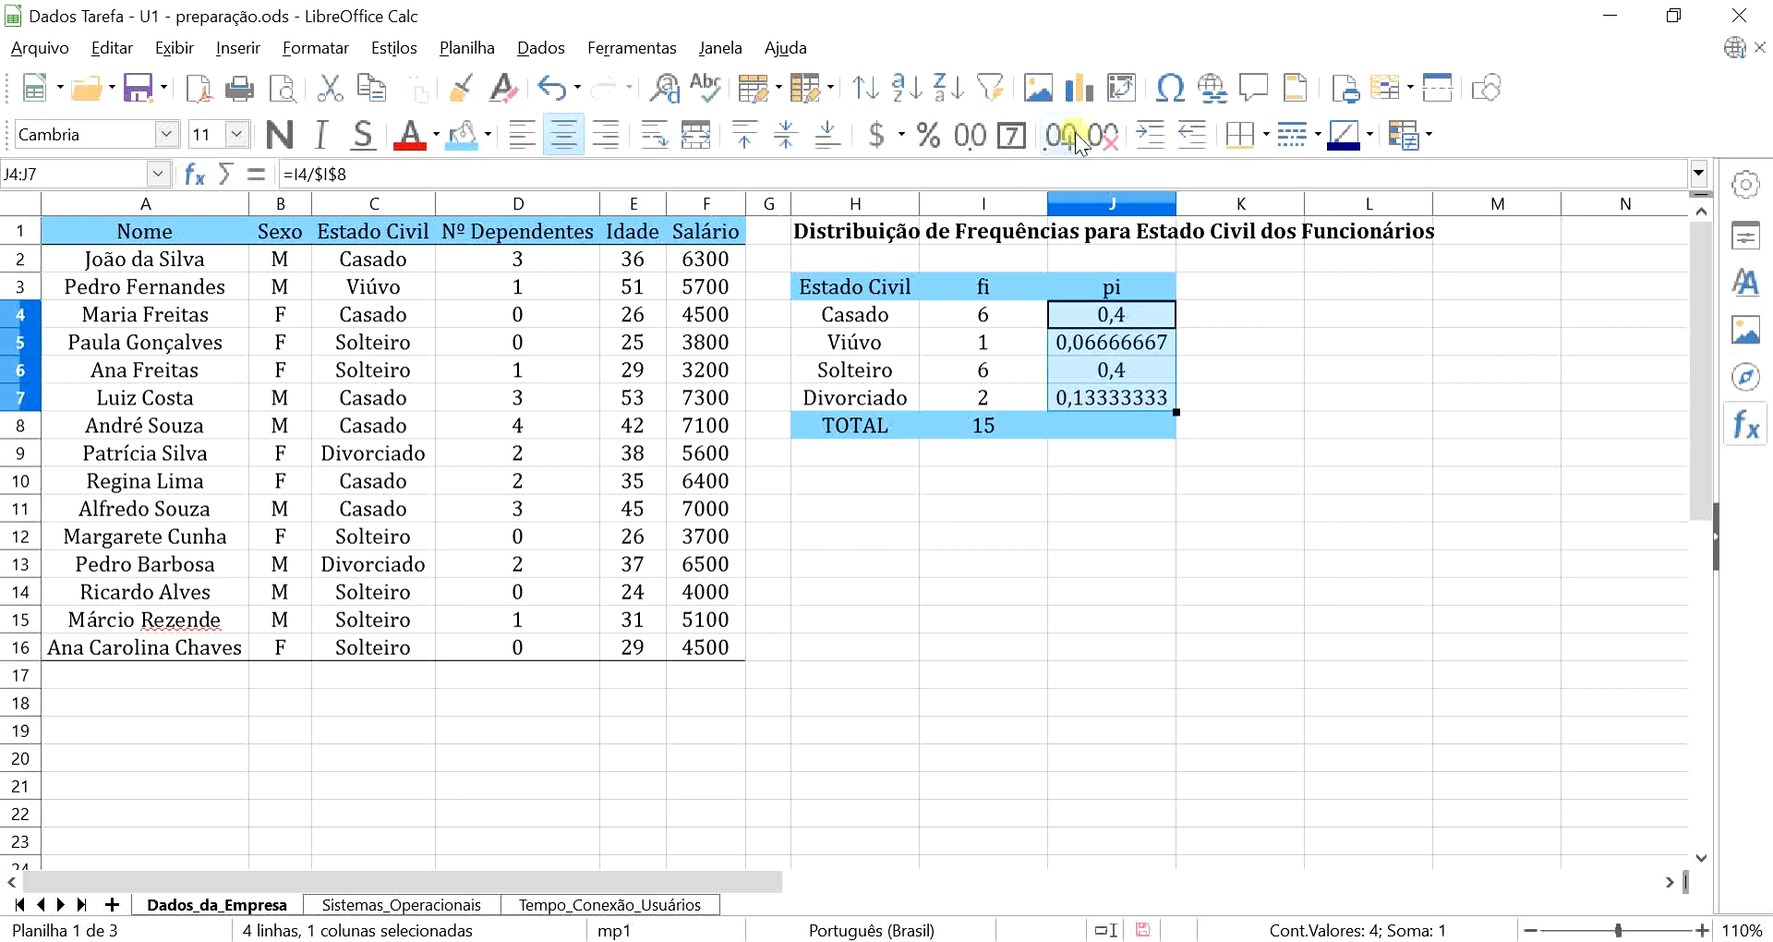
left_click(1099, 140)
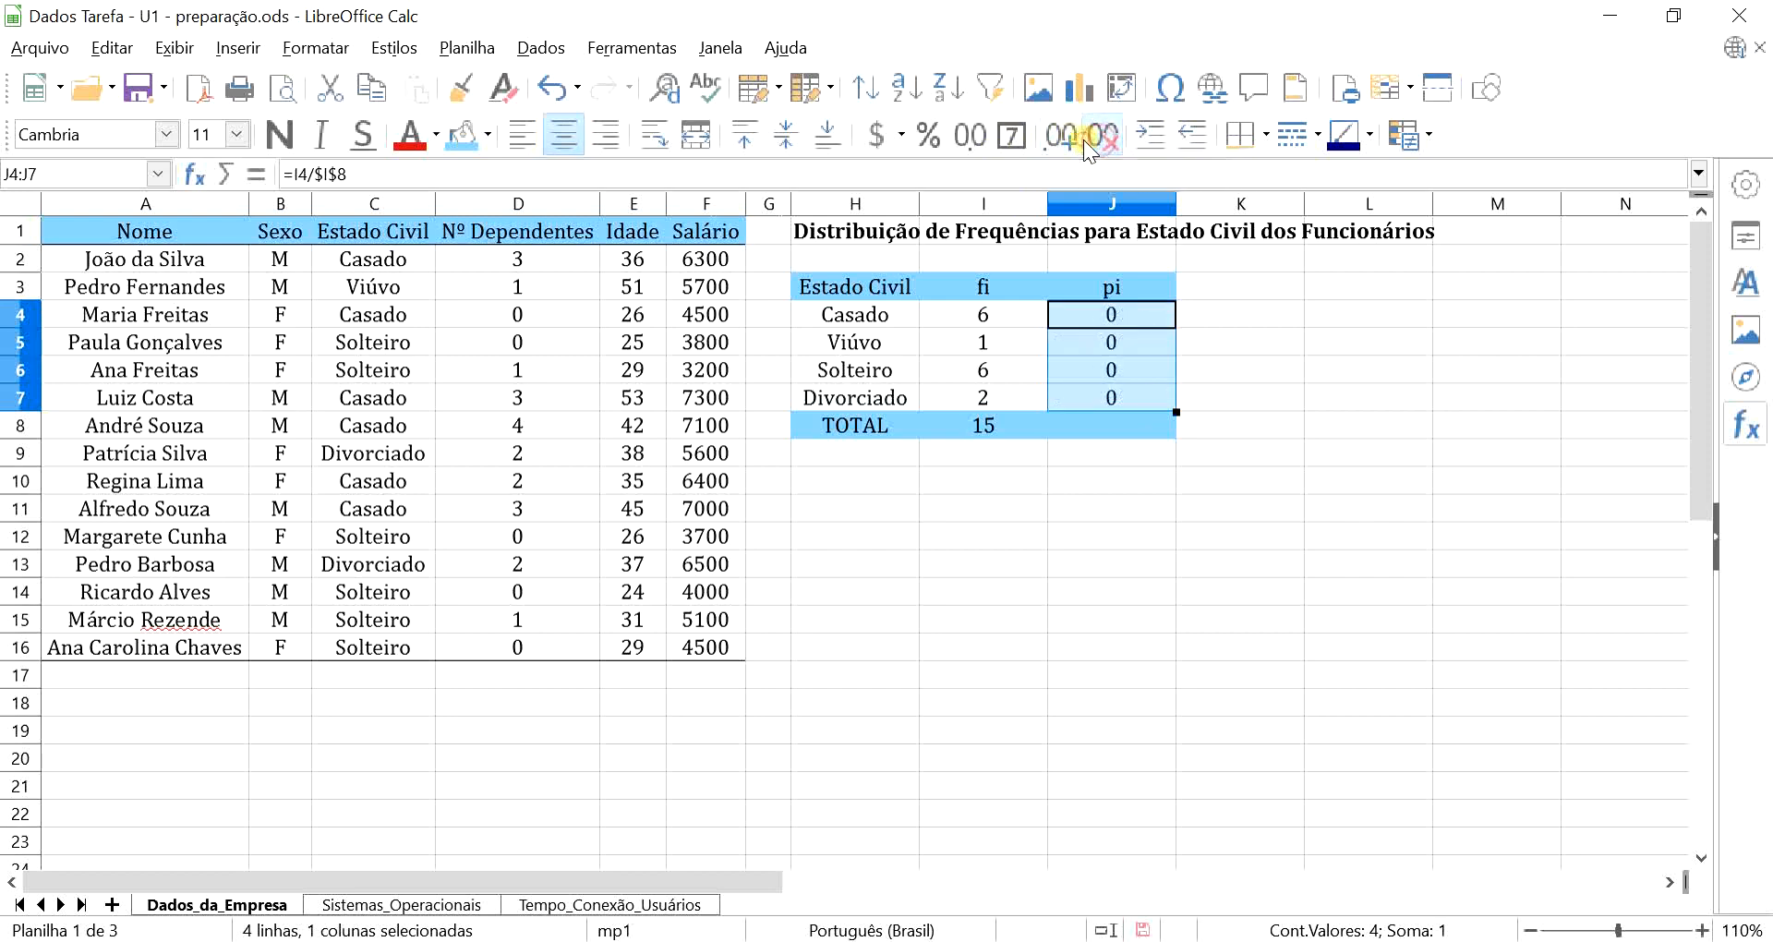
left_click(1077, 140)
left_click(1067, 143)
left_click(1067, 142)
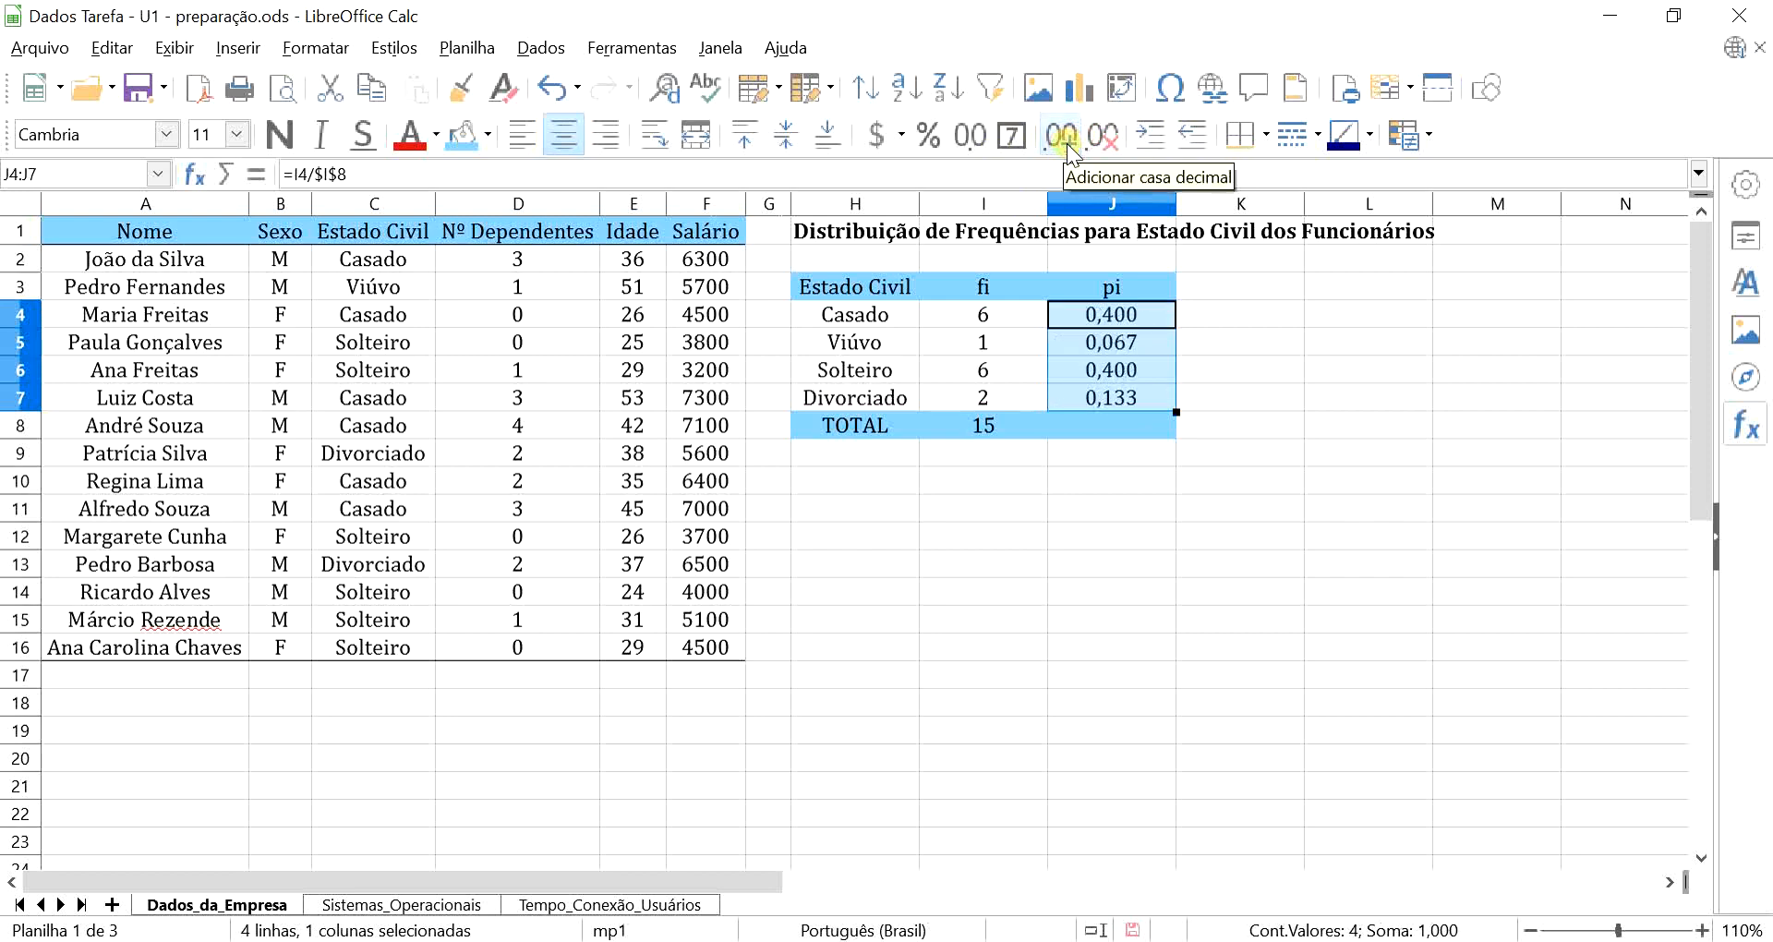
left_click(1066, 142)
left_click(1150, 507)
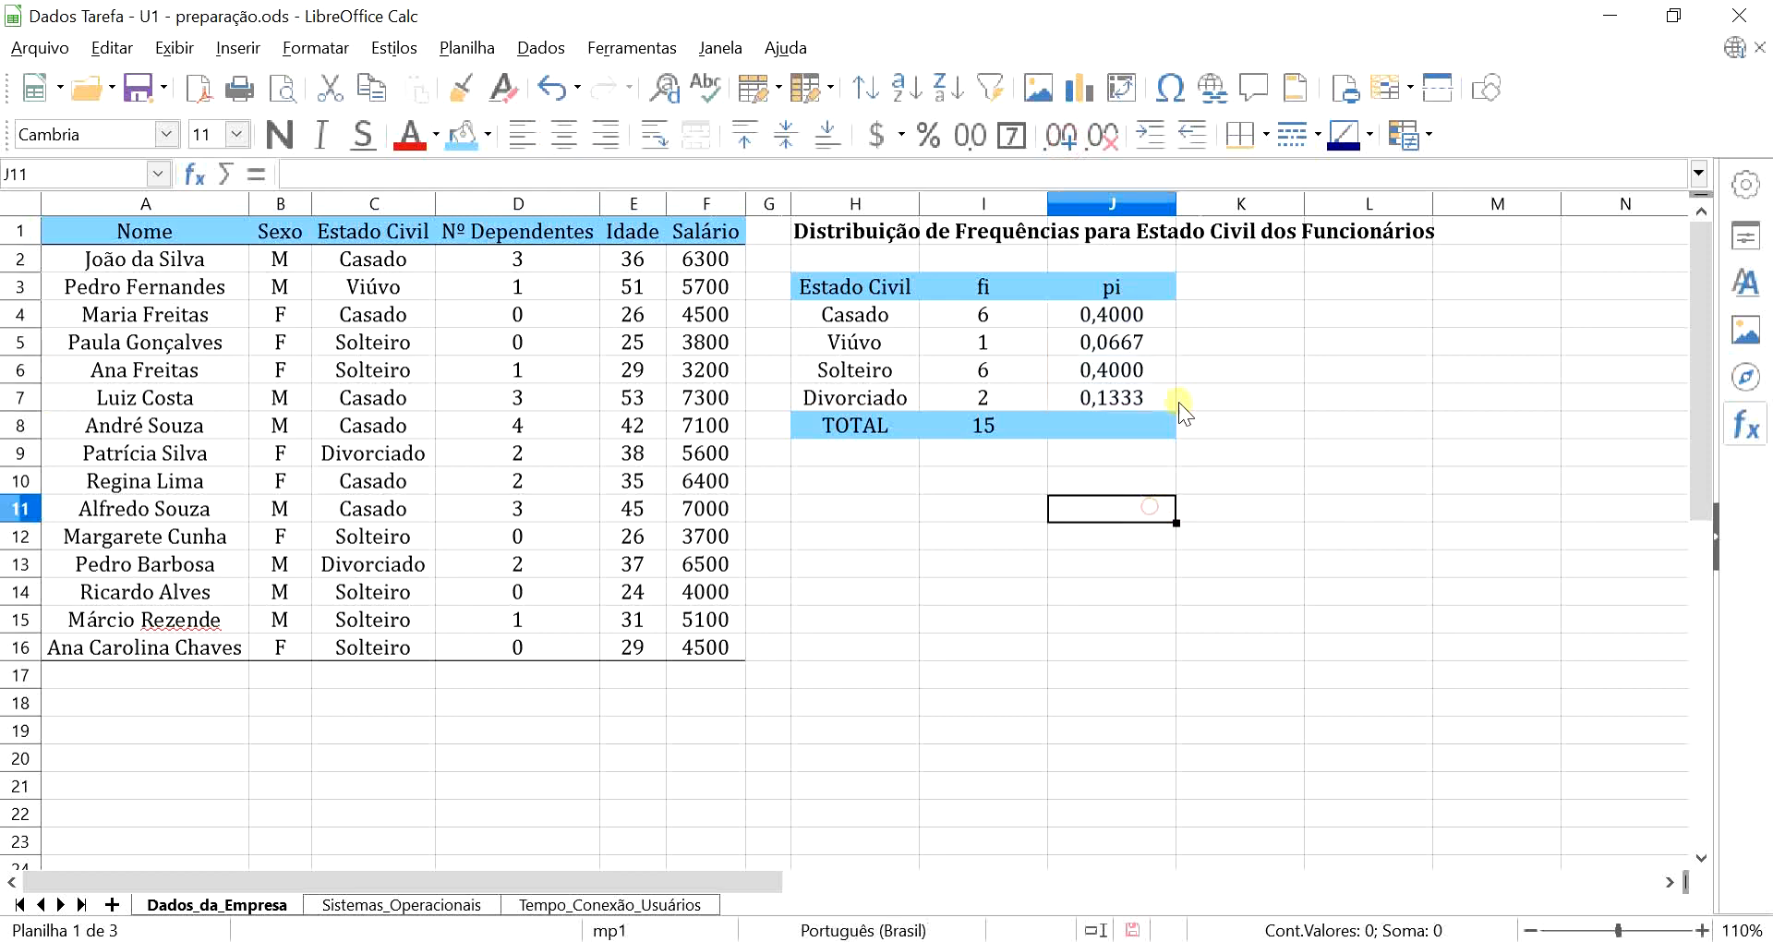
double_click(1117, 344)
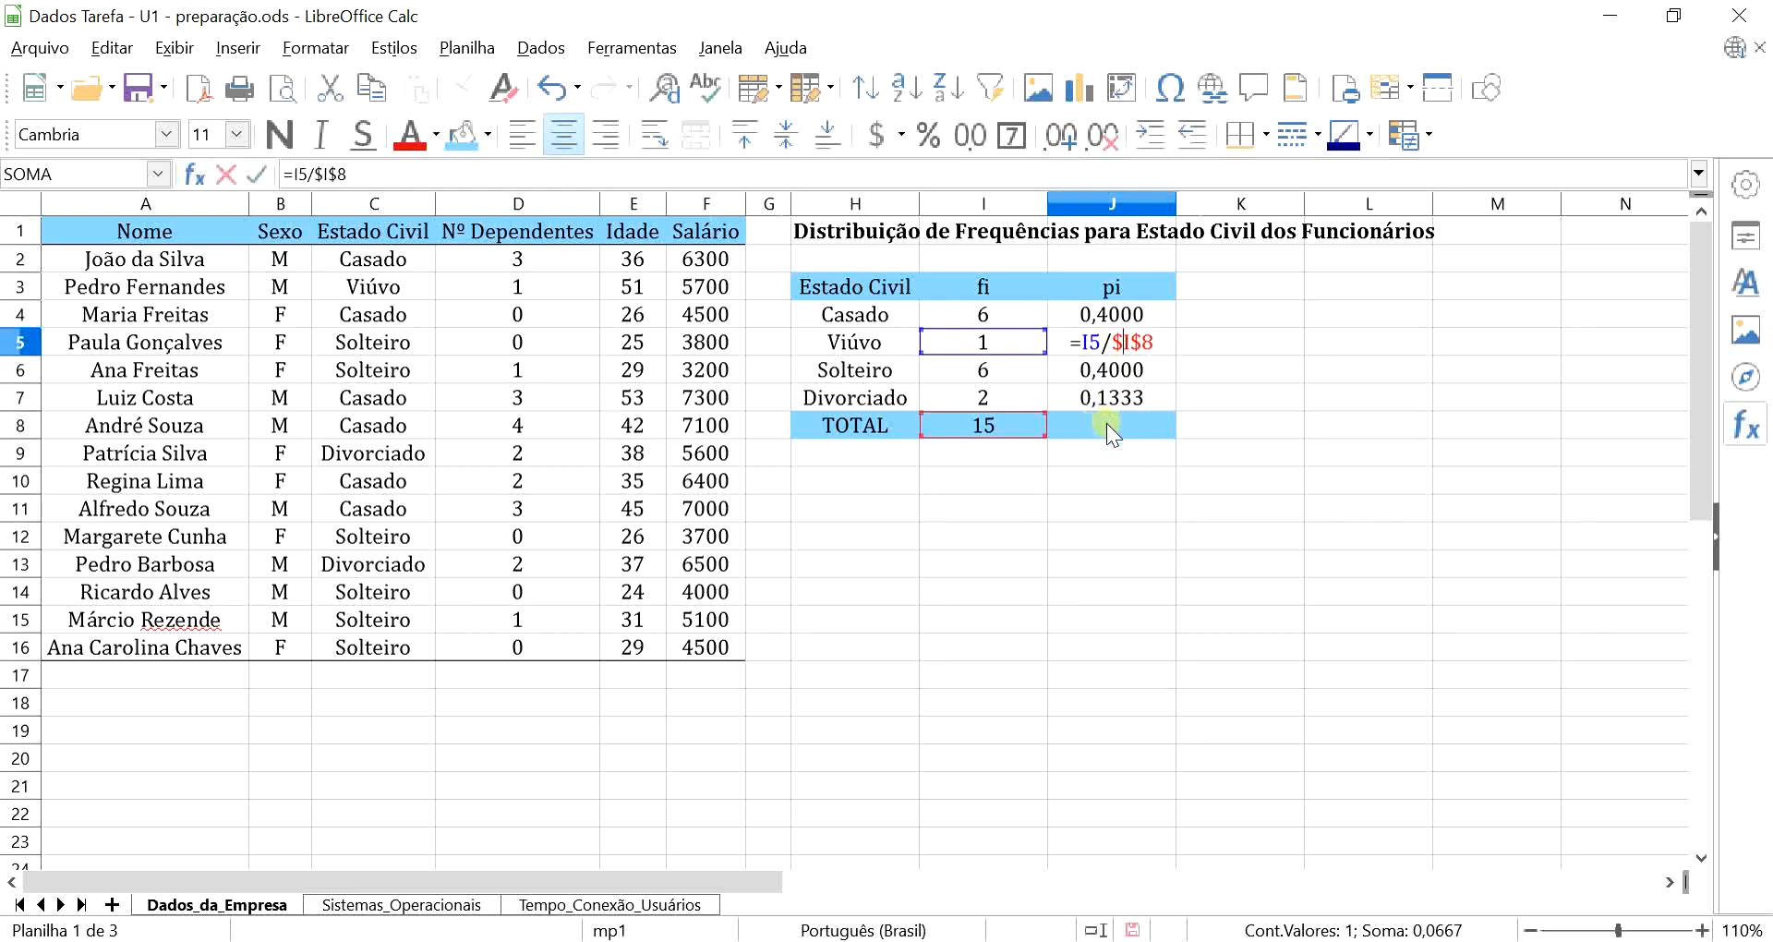
key("Return")
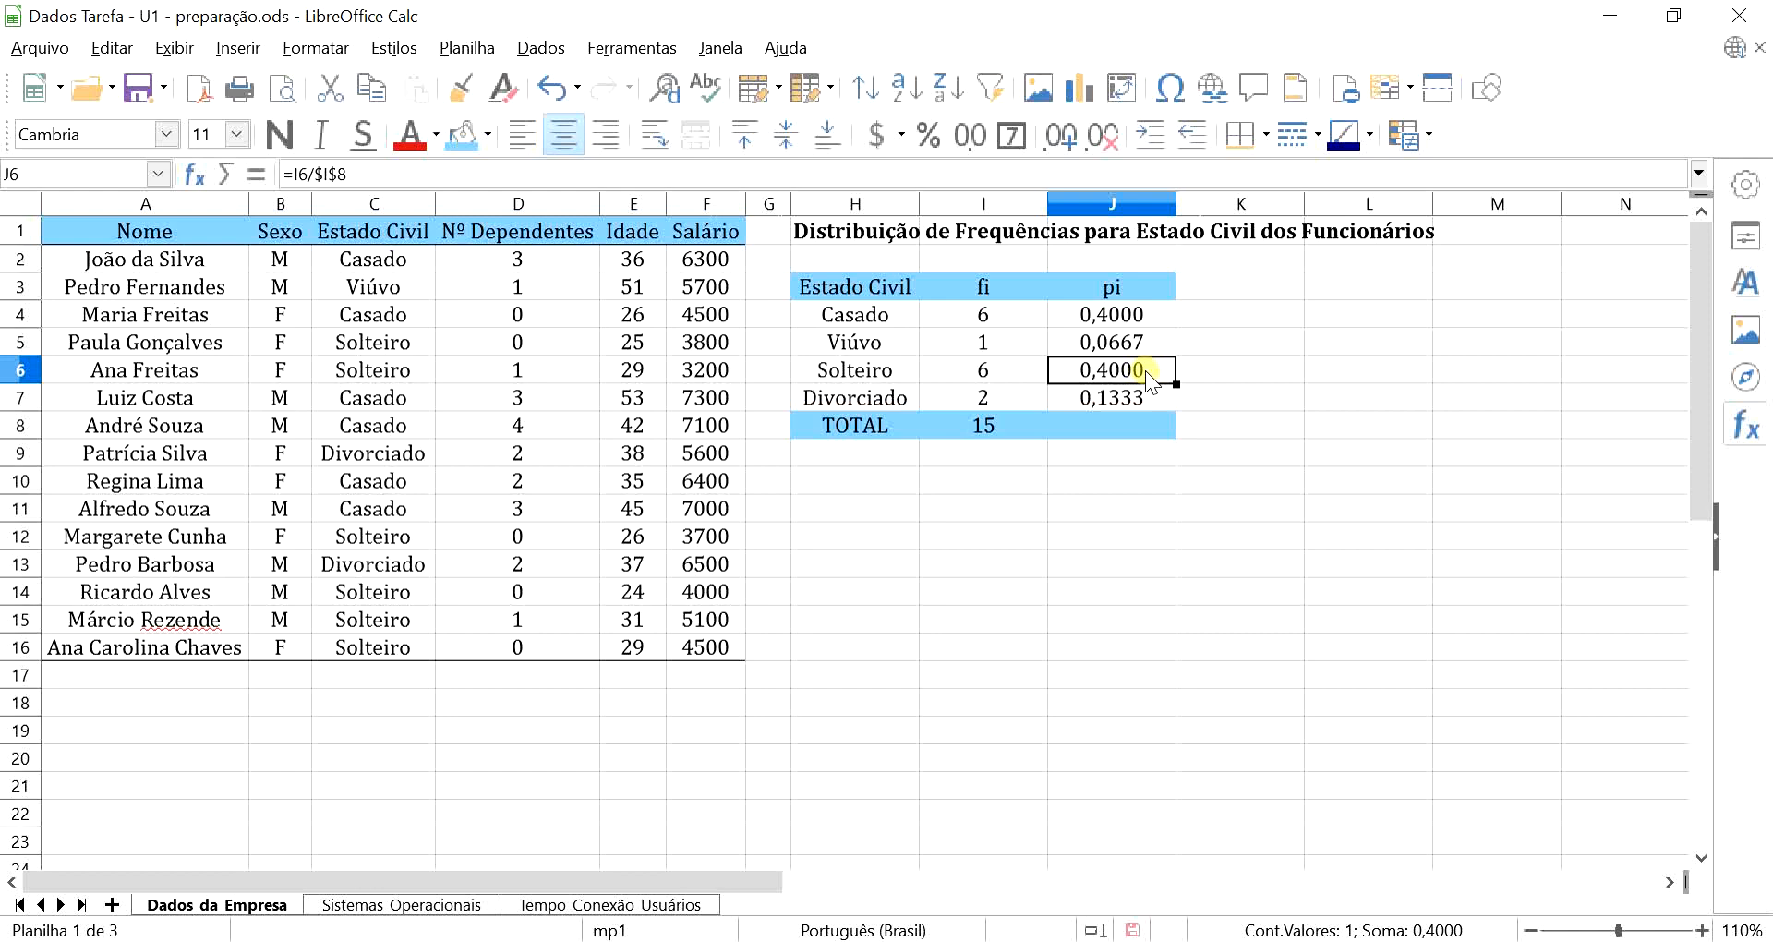
Copy the SOMA total from I8 across to J8 and check the range in the copied formula
left_click(1133, 427)
left_click(1005, 431)
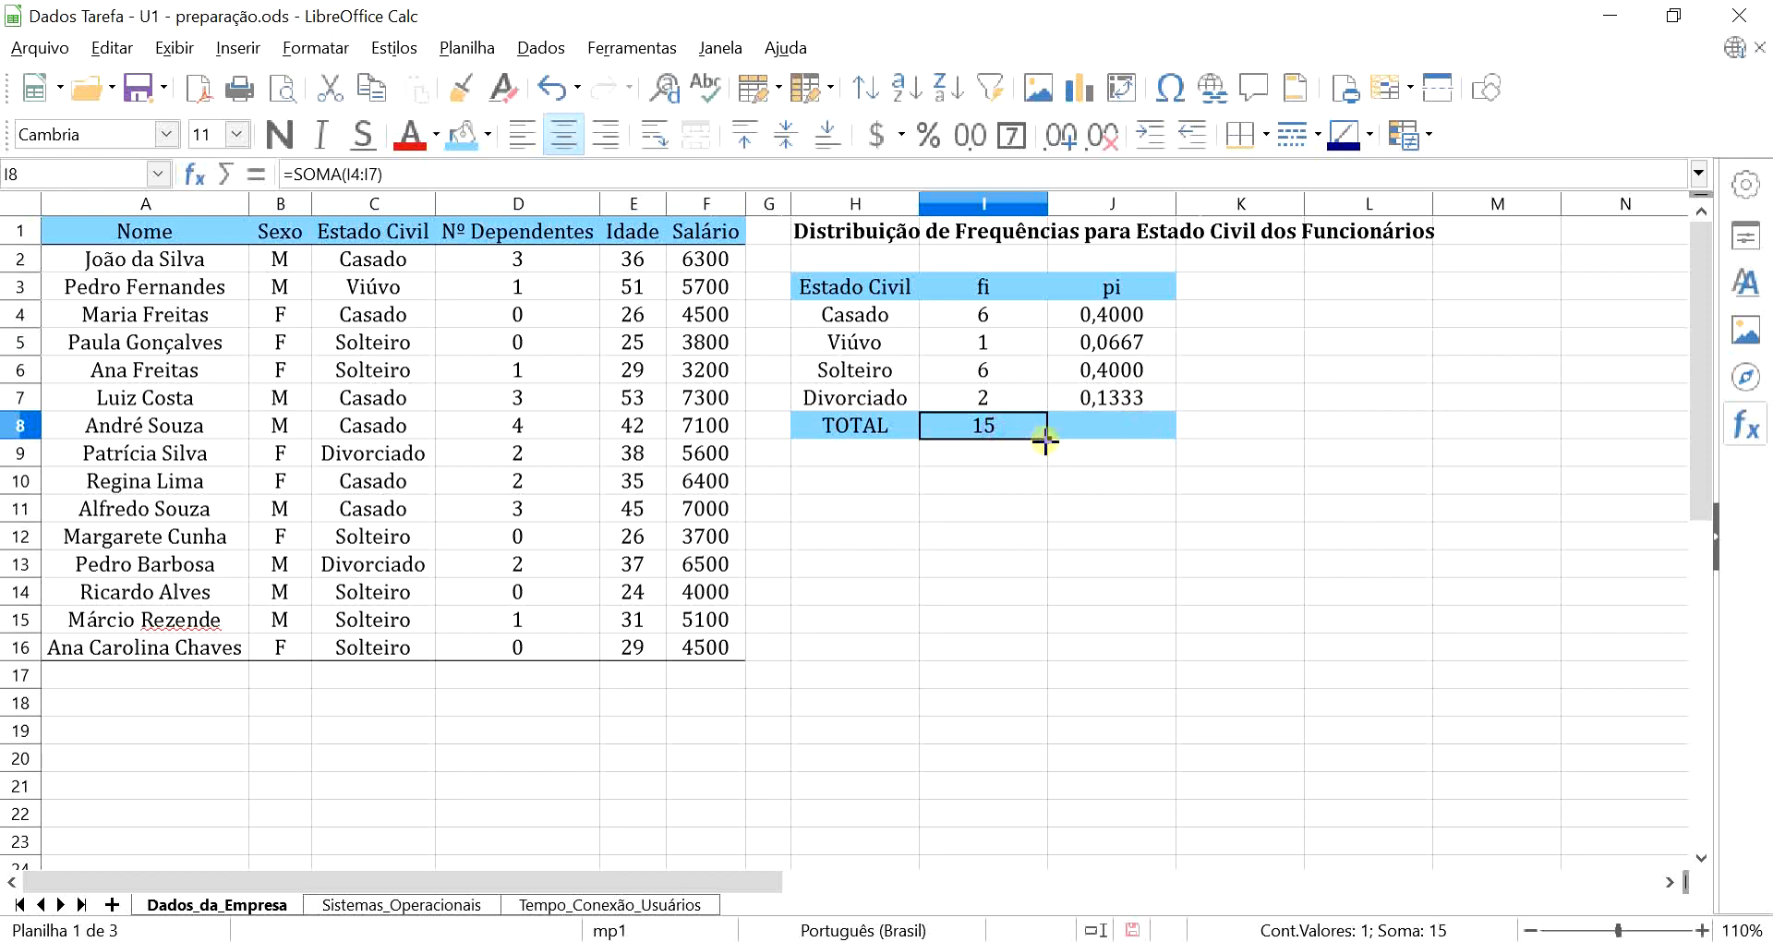
left_click_drag(1045, 442, 1122, 432)
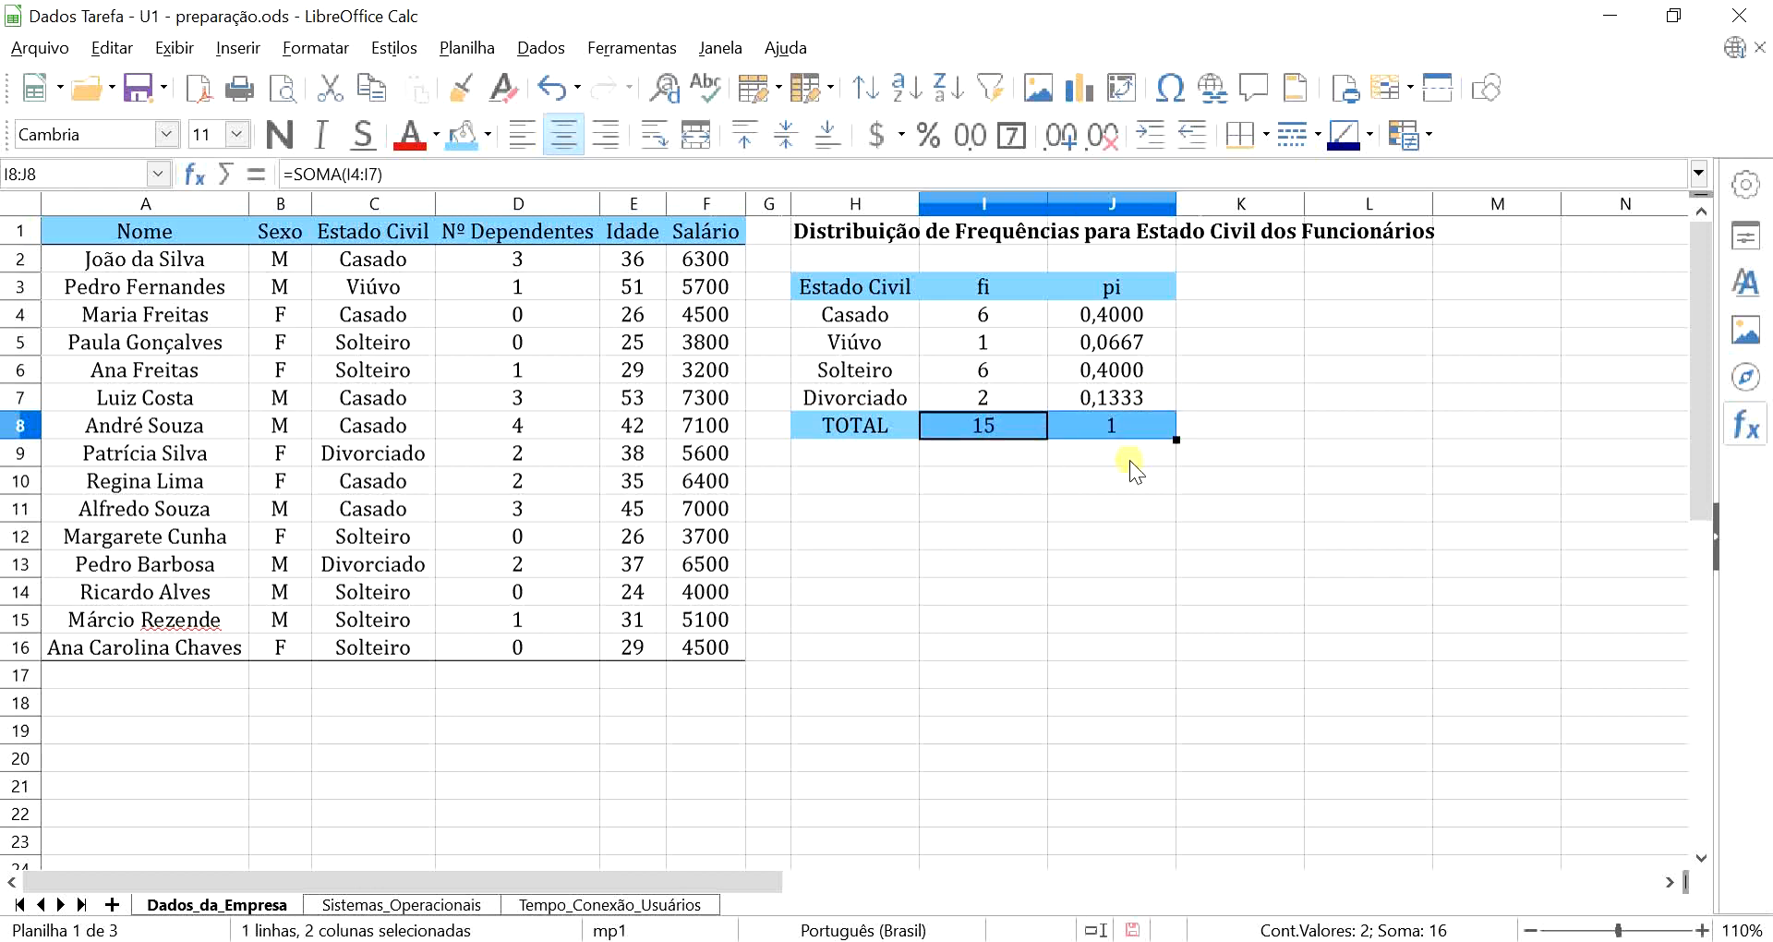
double_click(1123, 428)
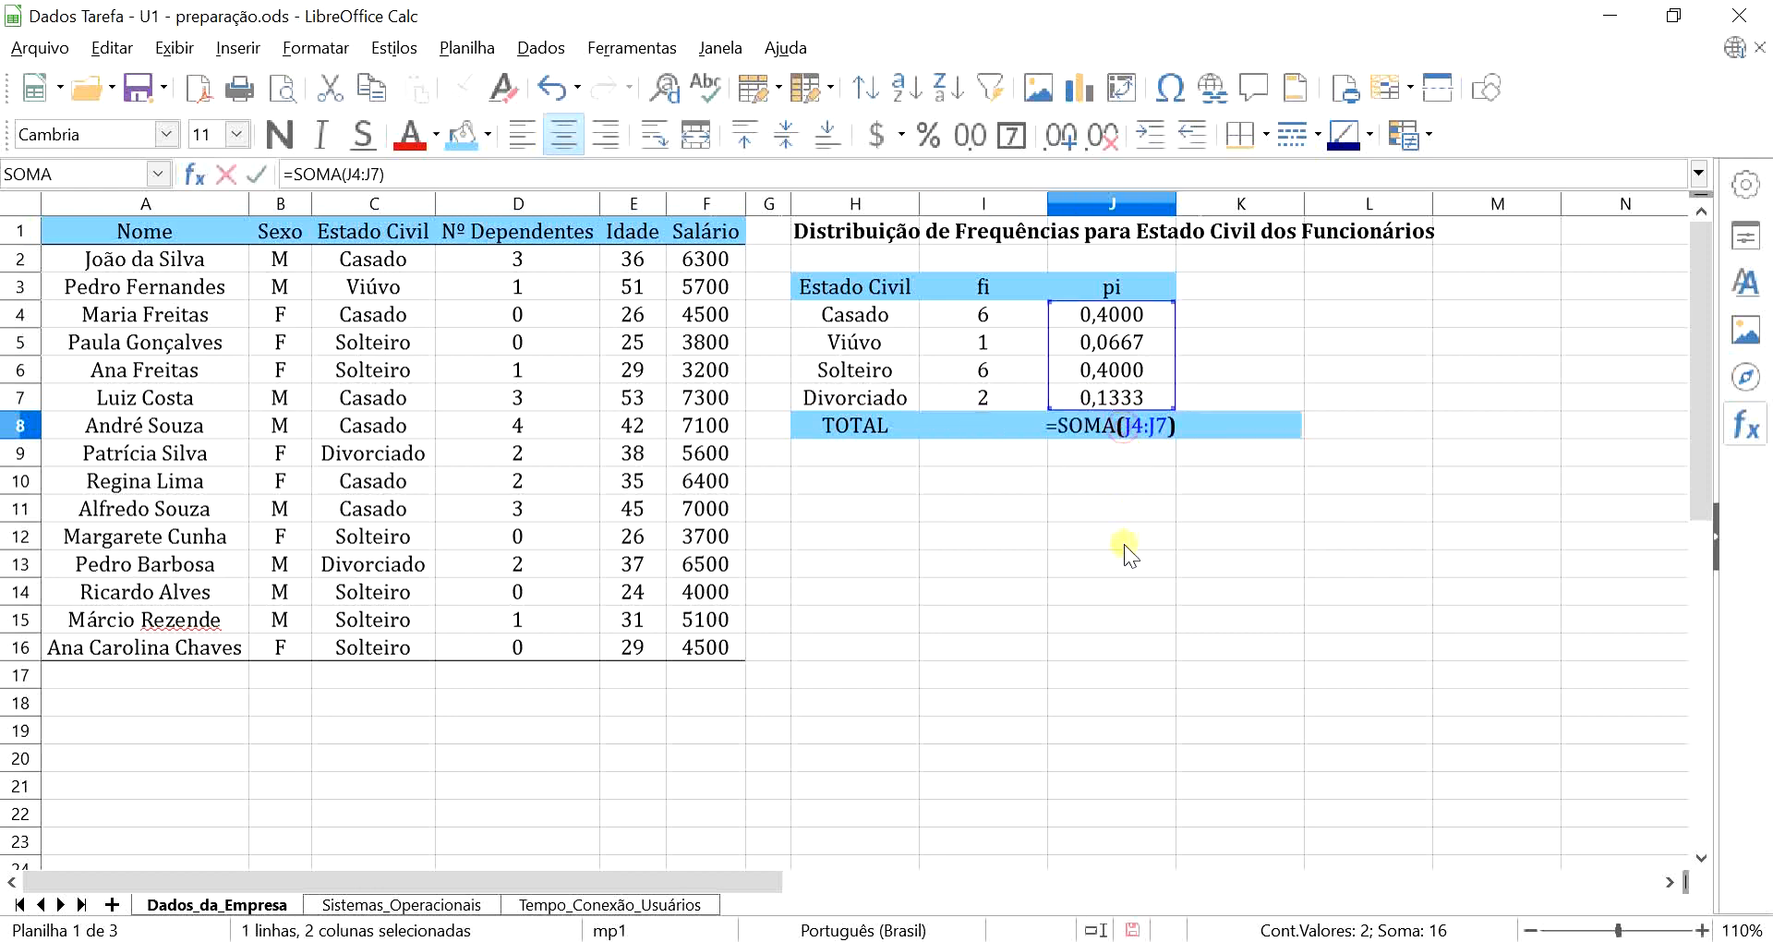
key("Escape")
left_click(1121, 510)
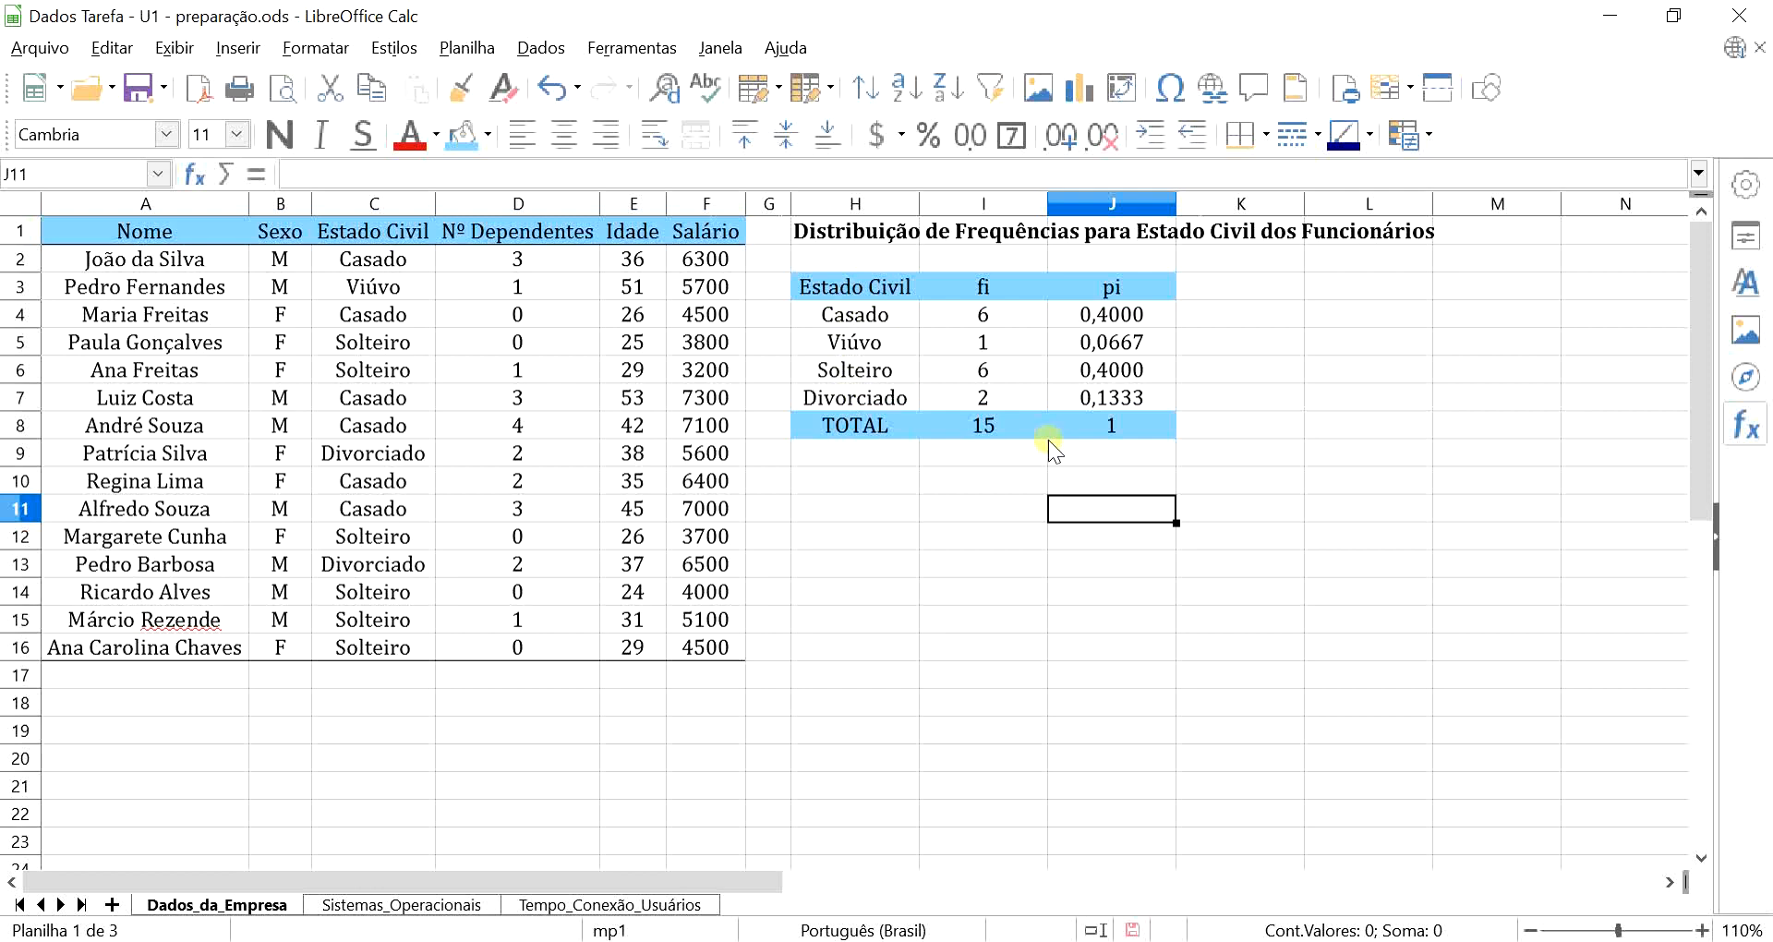
Insert a normal column chart from H3:I7, with data series in columns and first row and column as labels
left_click_drag(879, 287, 866, 397)
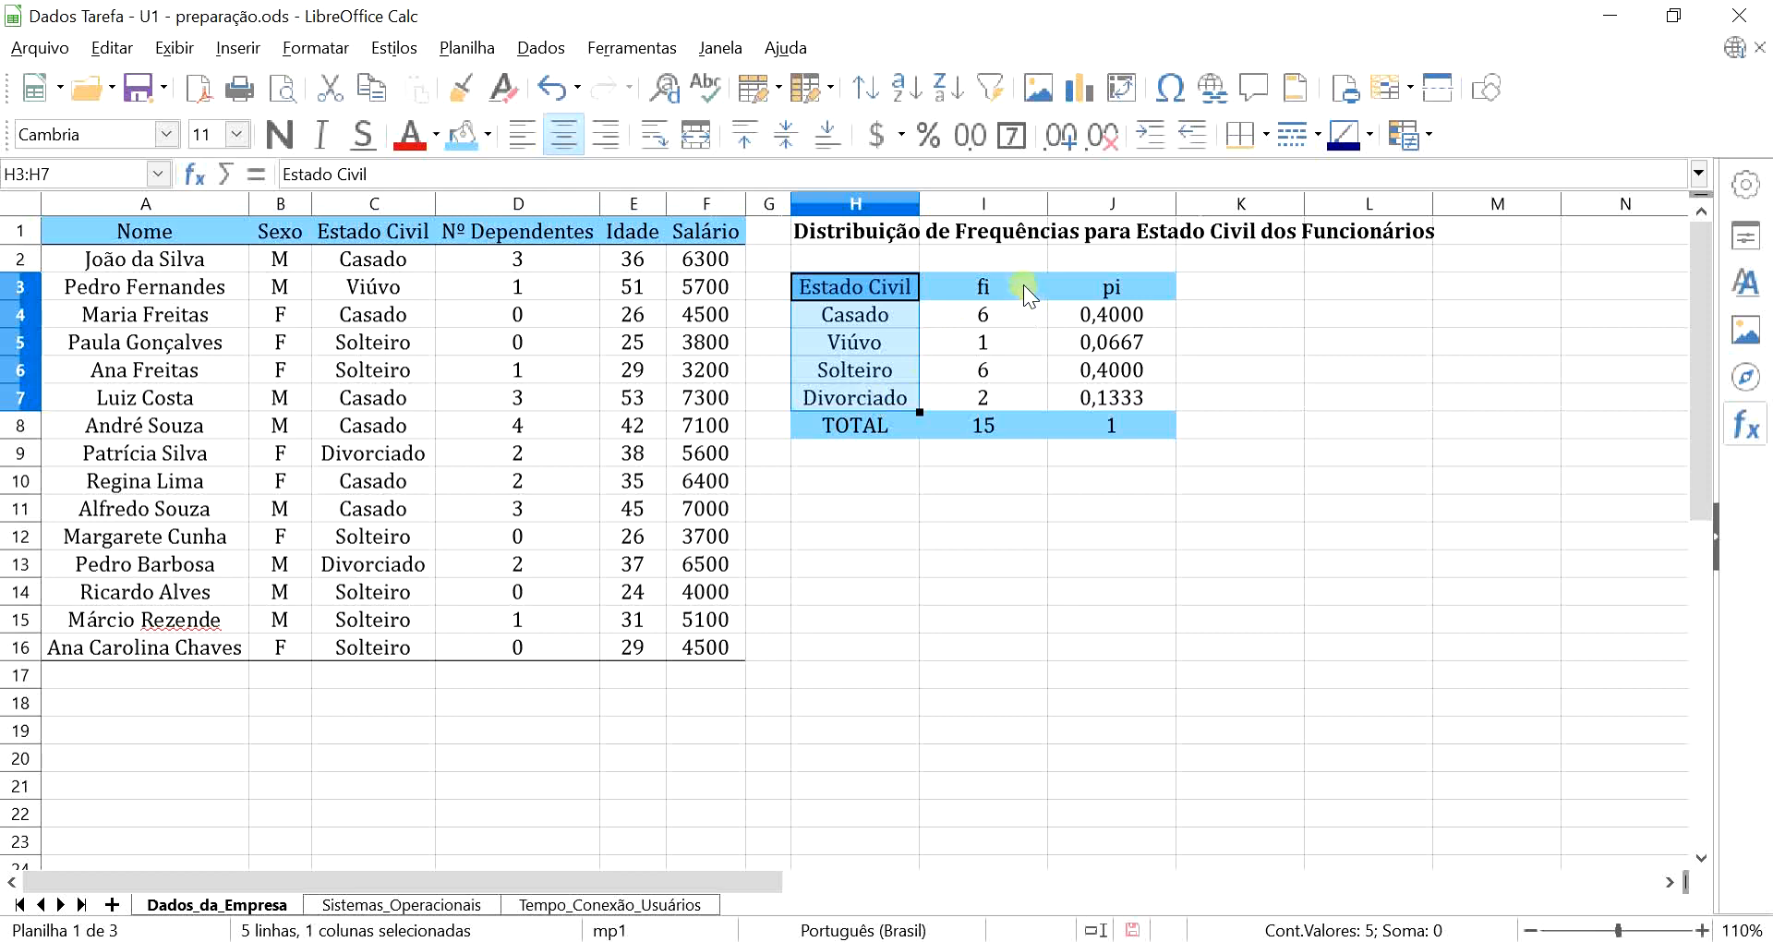
left_click_drag(1023, 288, 1017, 395)
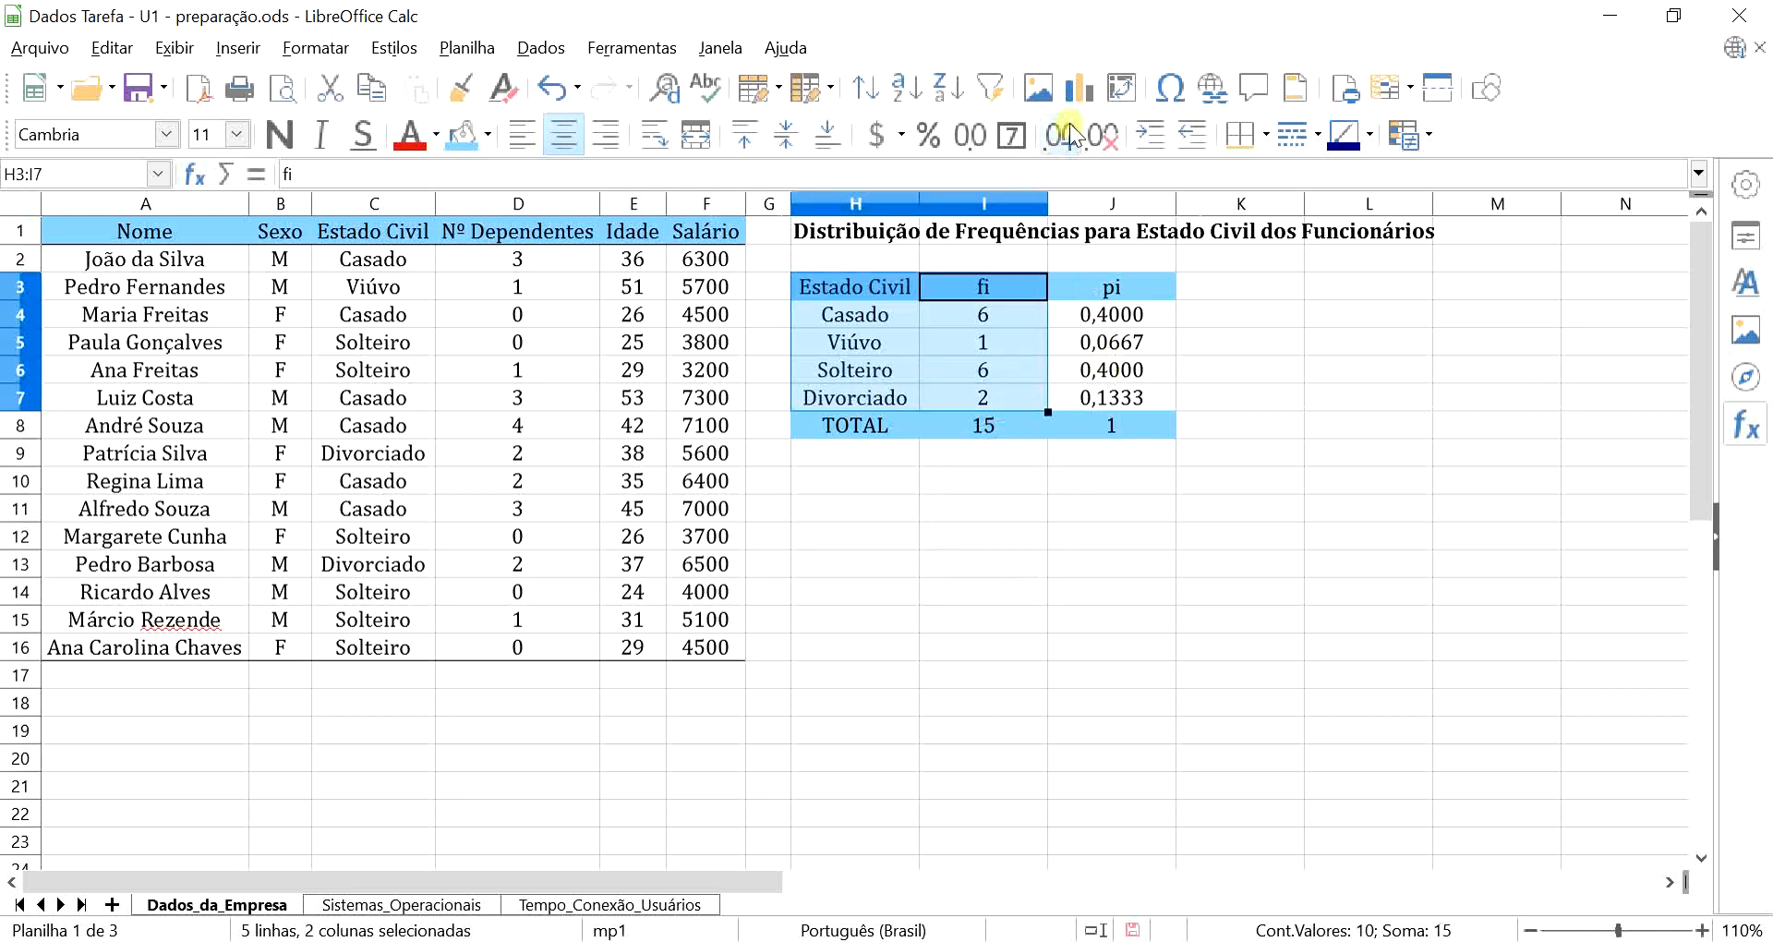
left_click(1078, 90)
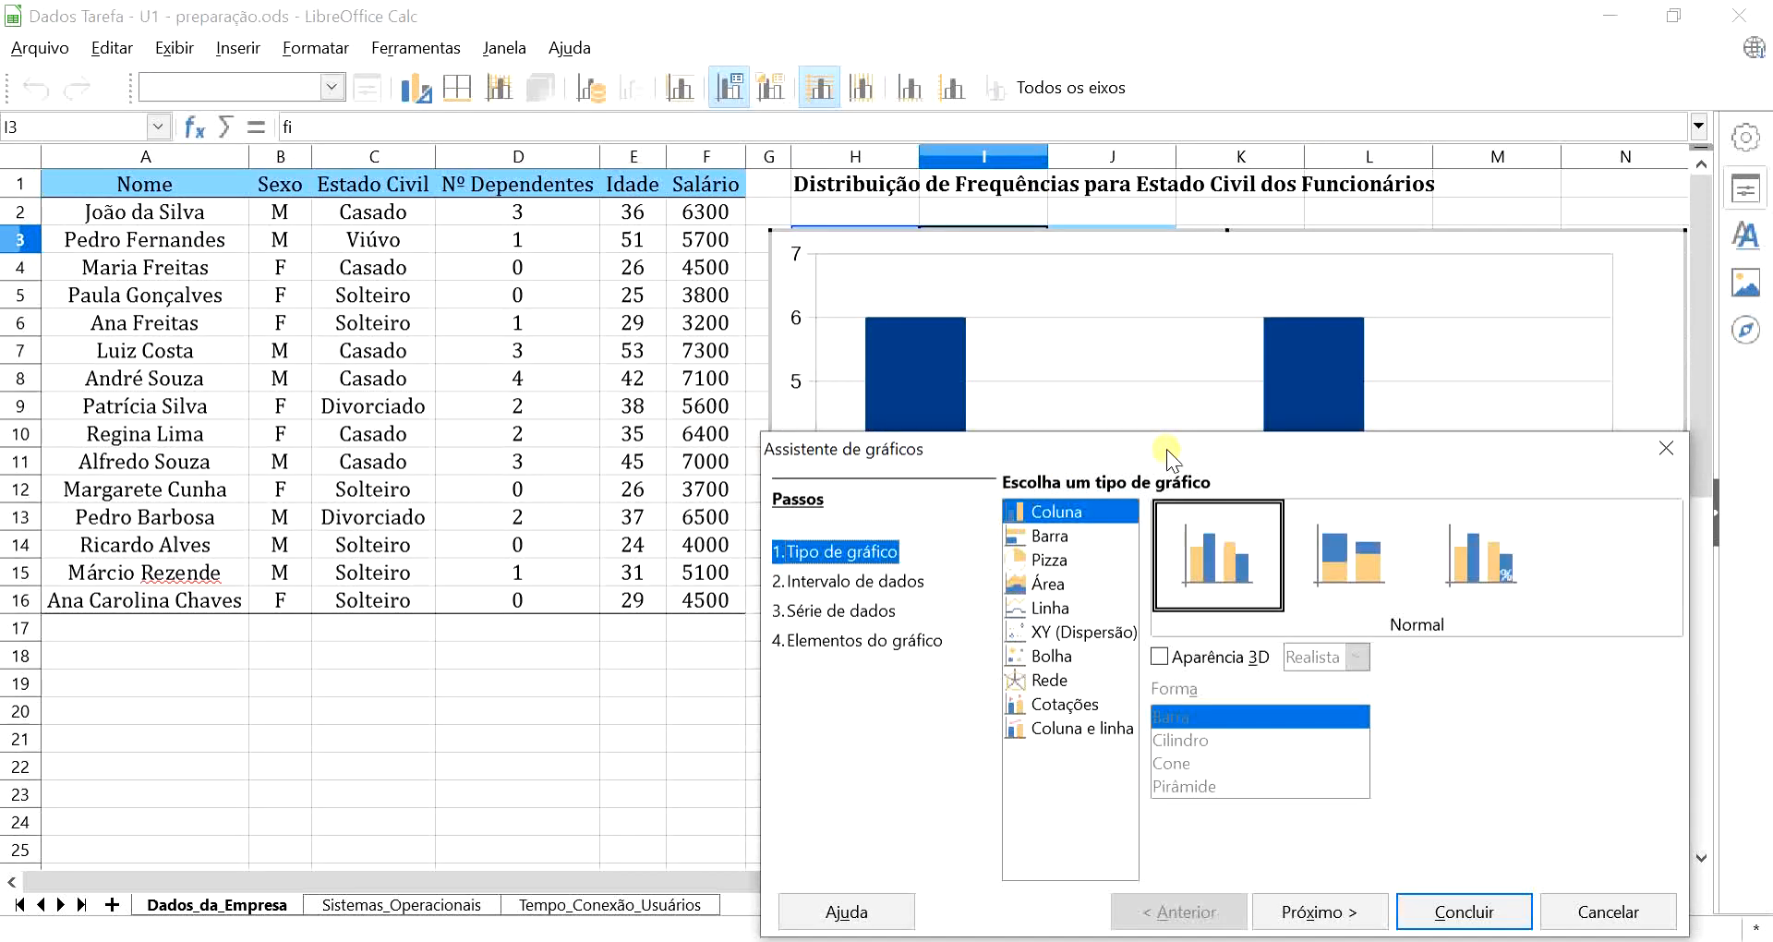
left_click_drag(1162, 450, 613, 169)
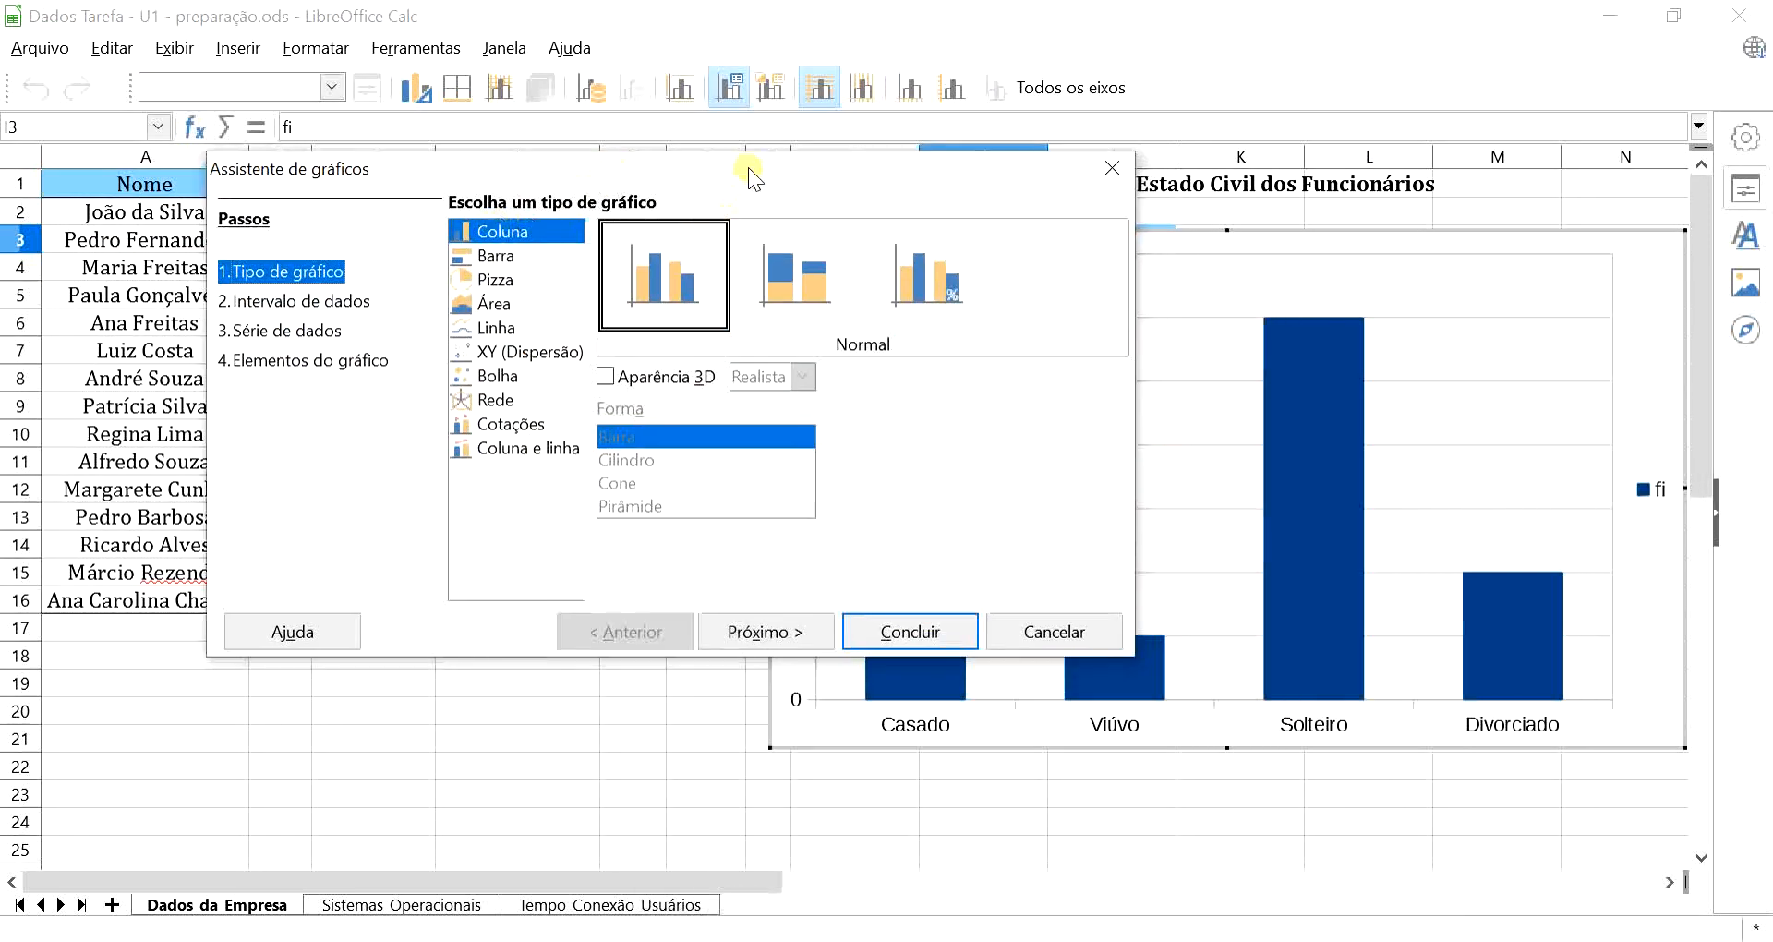
left_click_drag(748, 168, 526, 42)
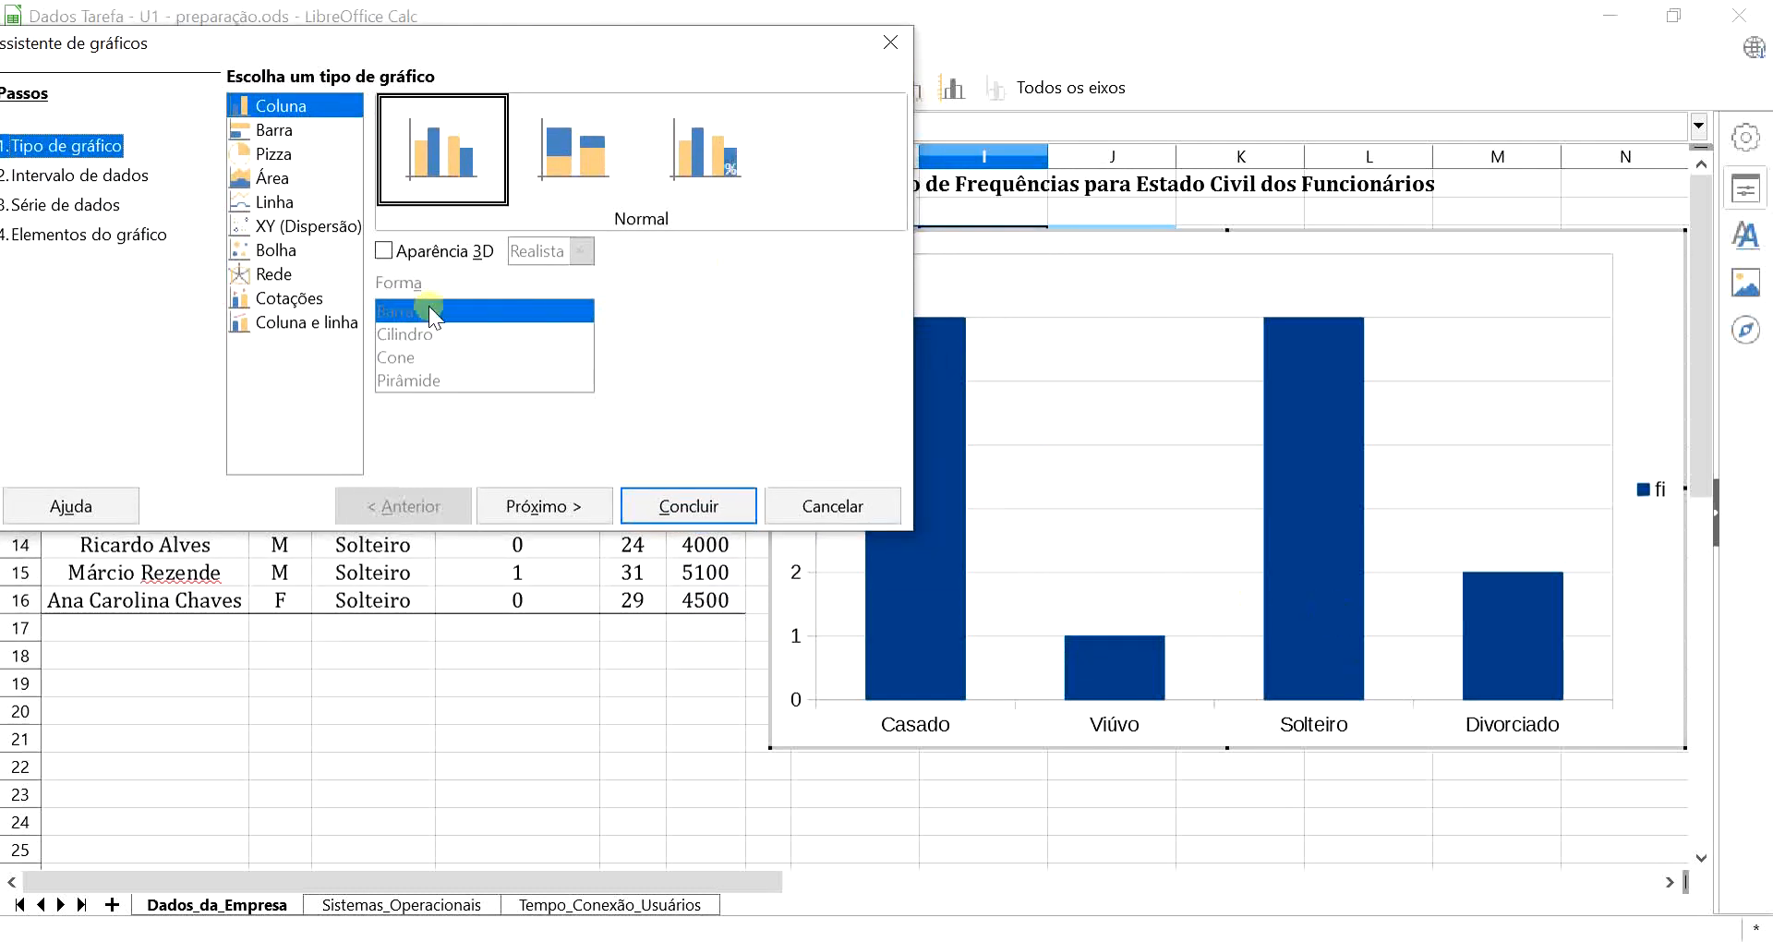
left_click(546, 506)
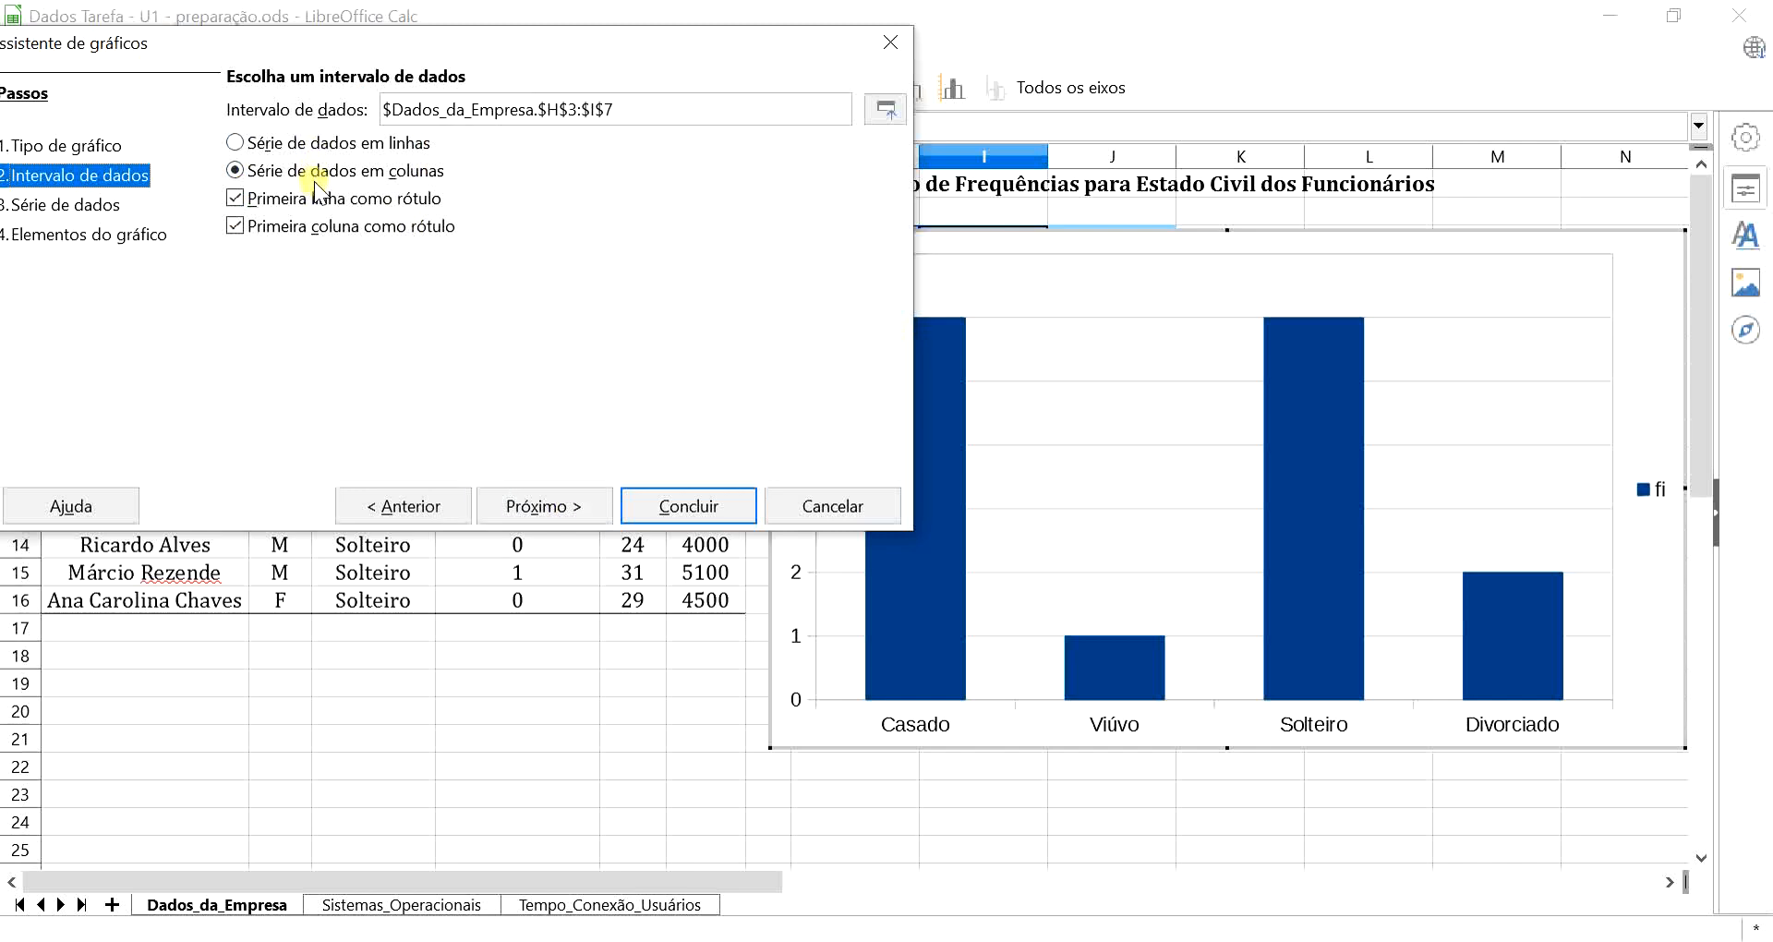
left_click(689, 506)
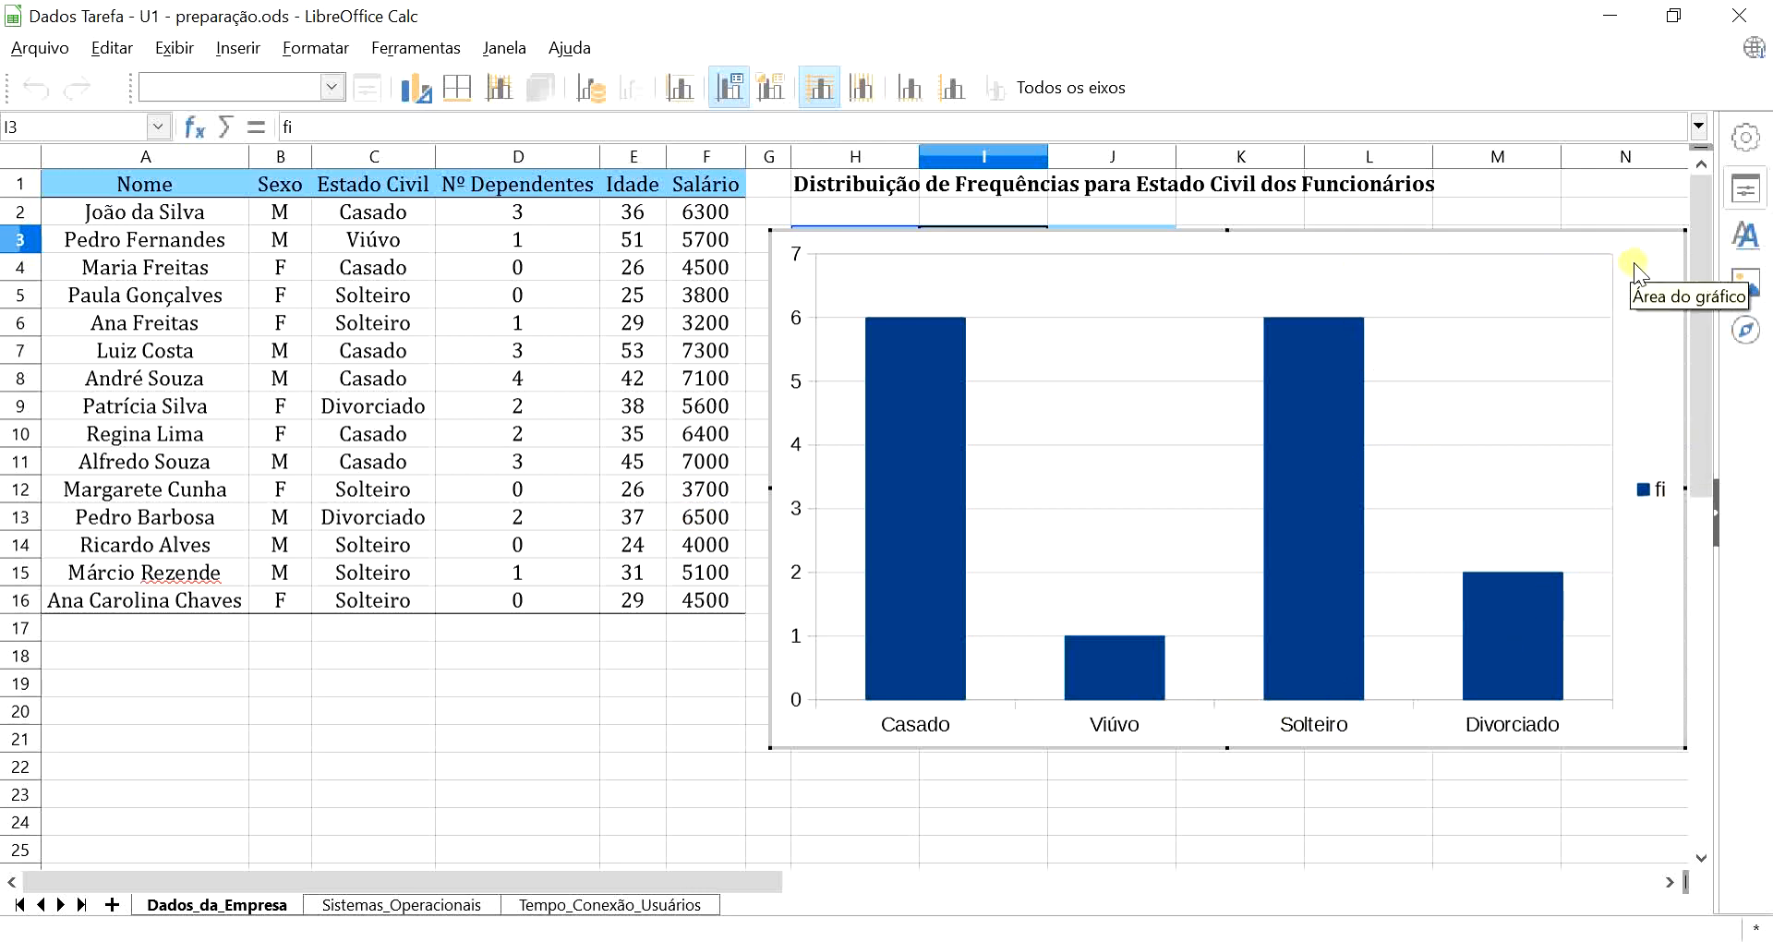
Delete the chart's legend and add data labels to the fi columns
left_click(1653, 487)
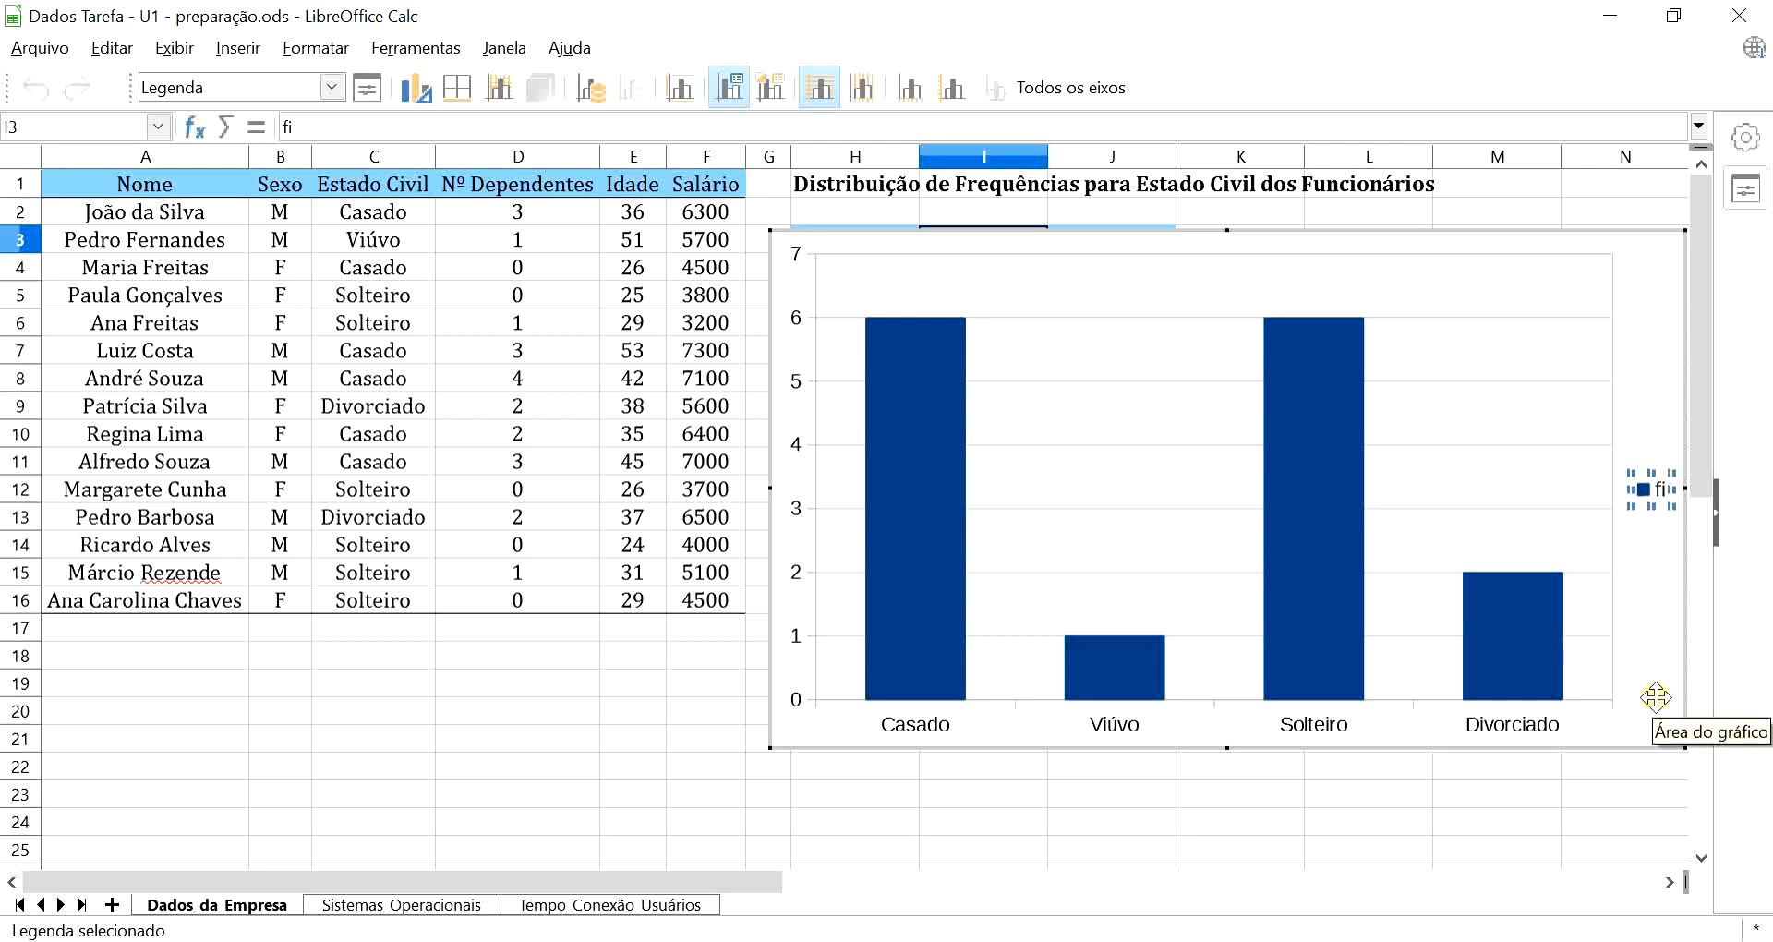
key("Delete")
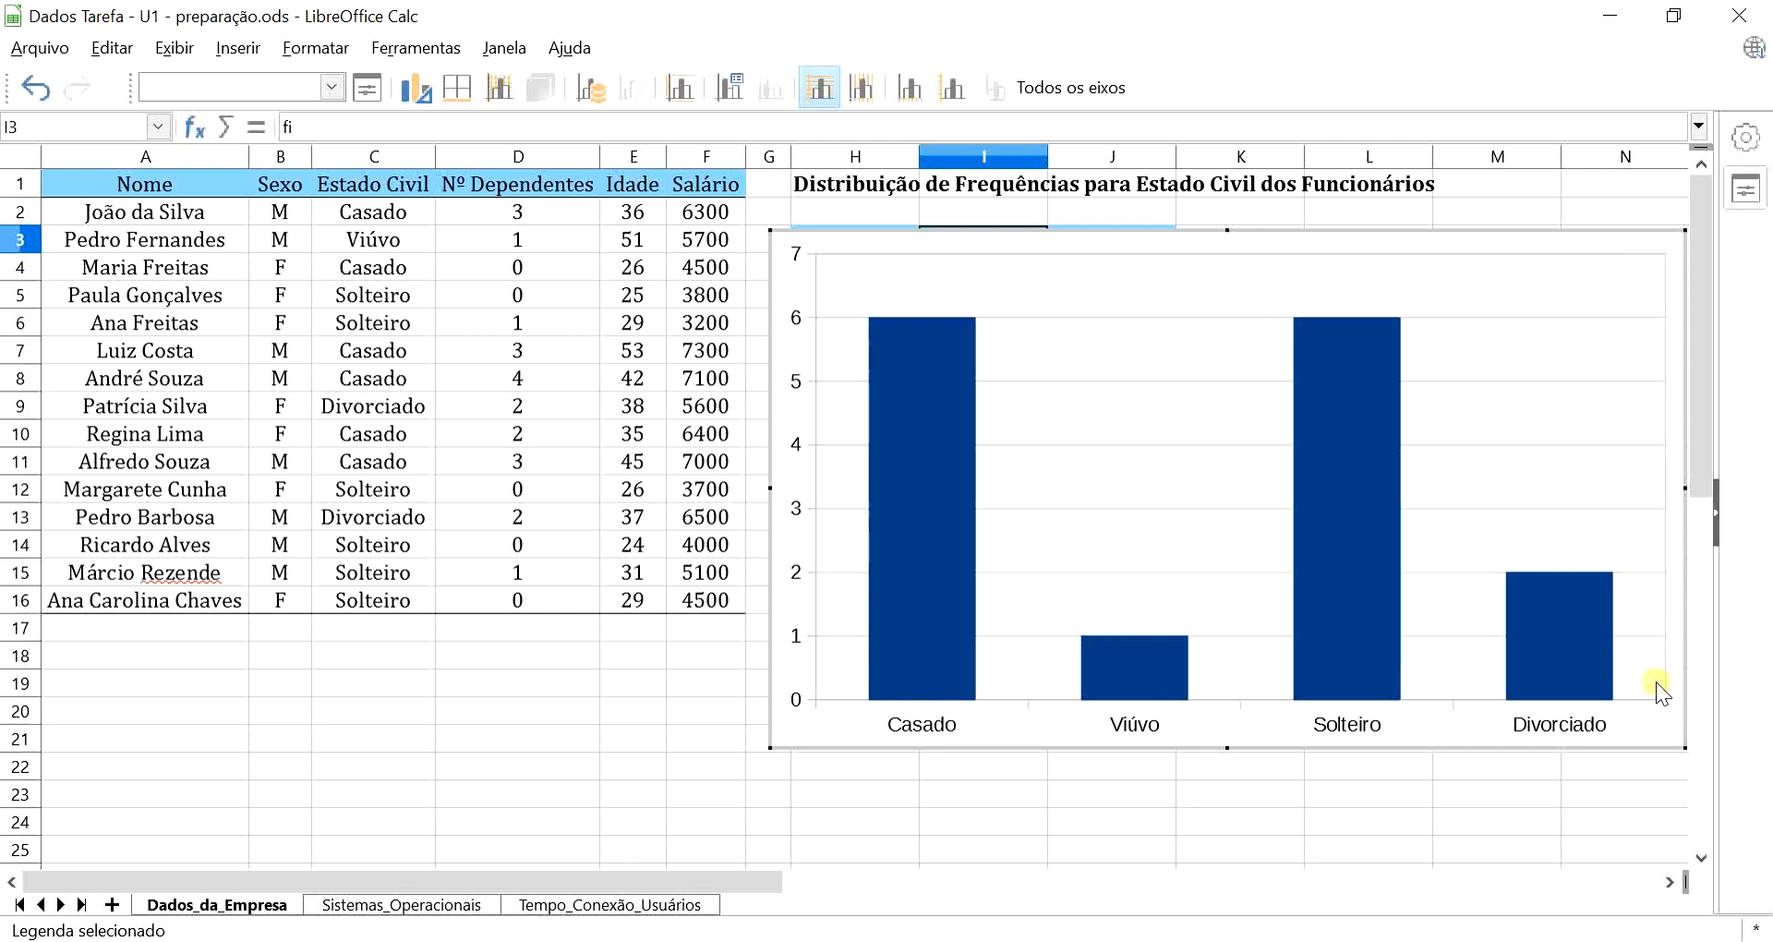
right_click(1332, 335)
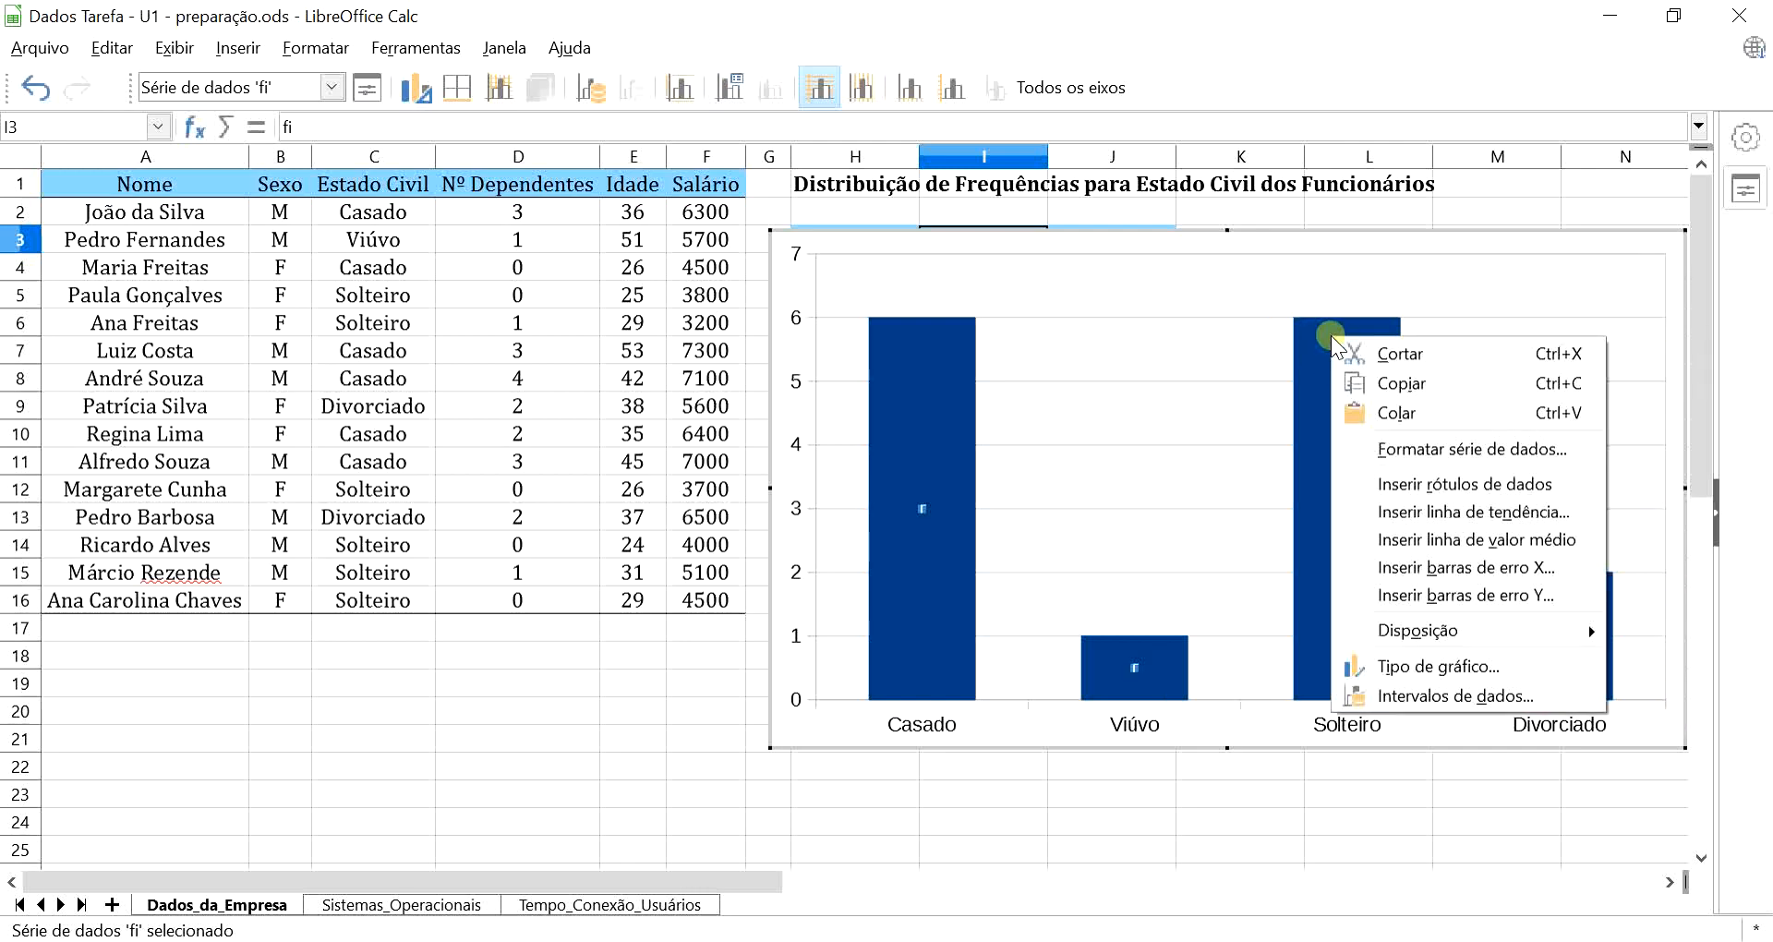
left_click(1466, 484)
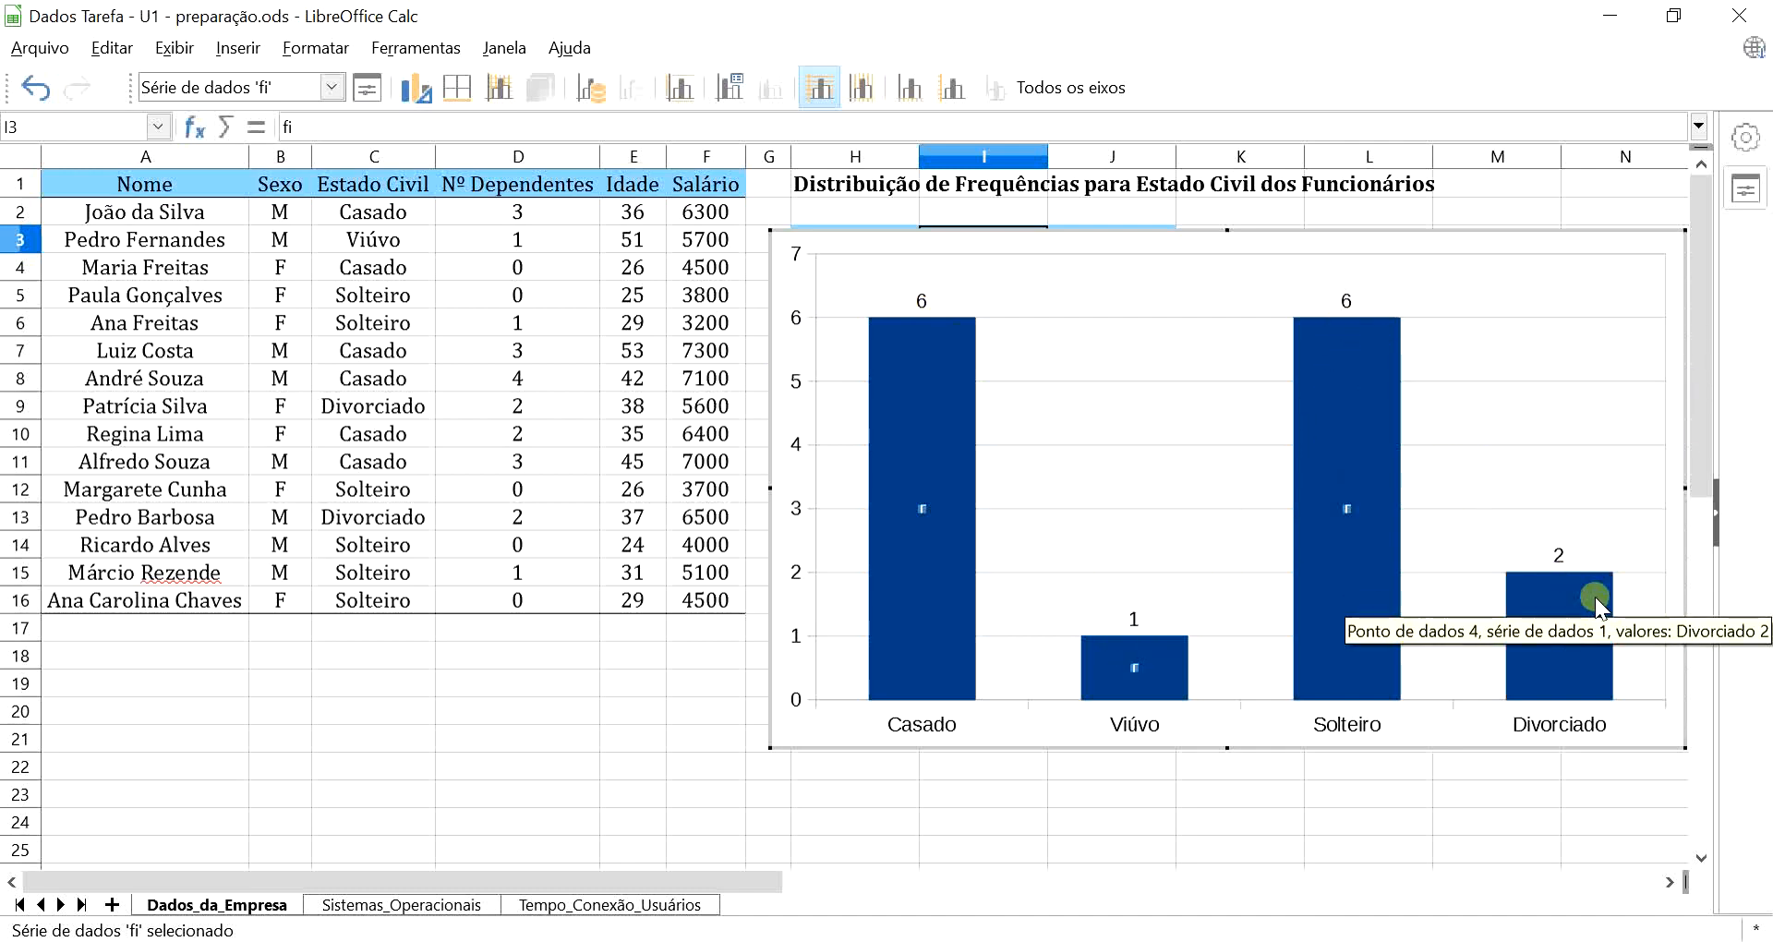
Title the column chart "Dist. Freq. Estado Civil", with X axis "Estado Civil" and Y axis "Frequência Simples Absoluta - fi"
right_click(1483, 281)
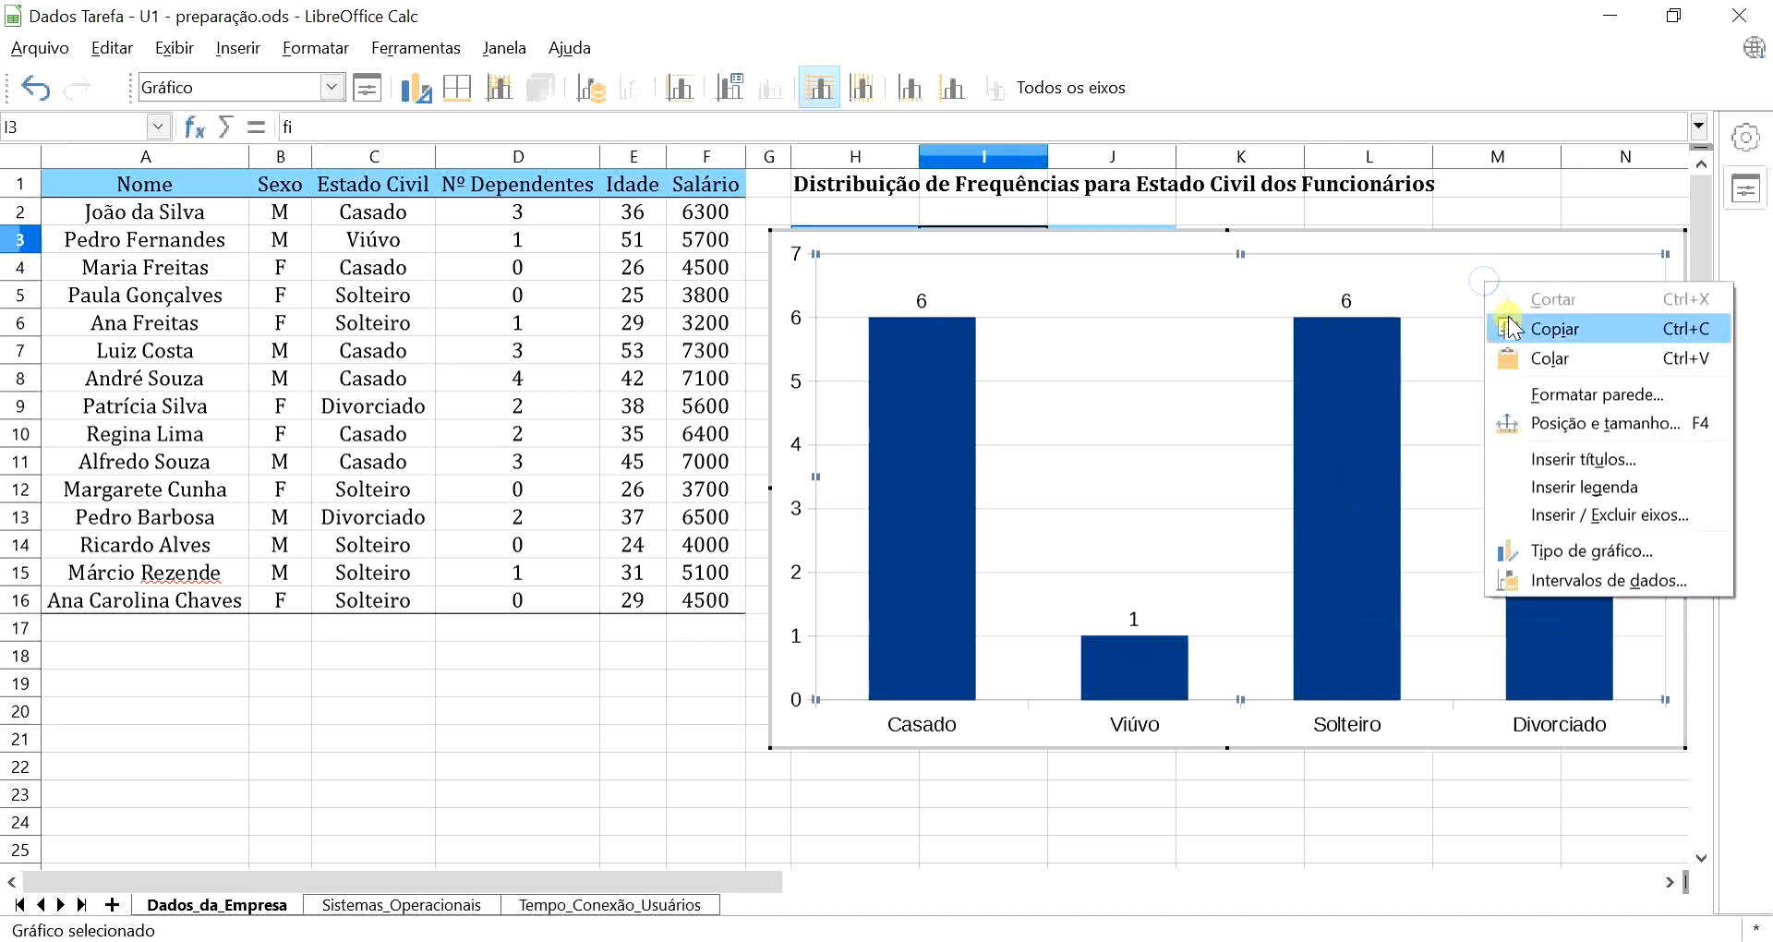
left_click(1598, 464)
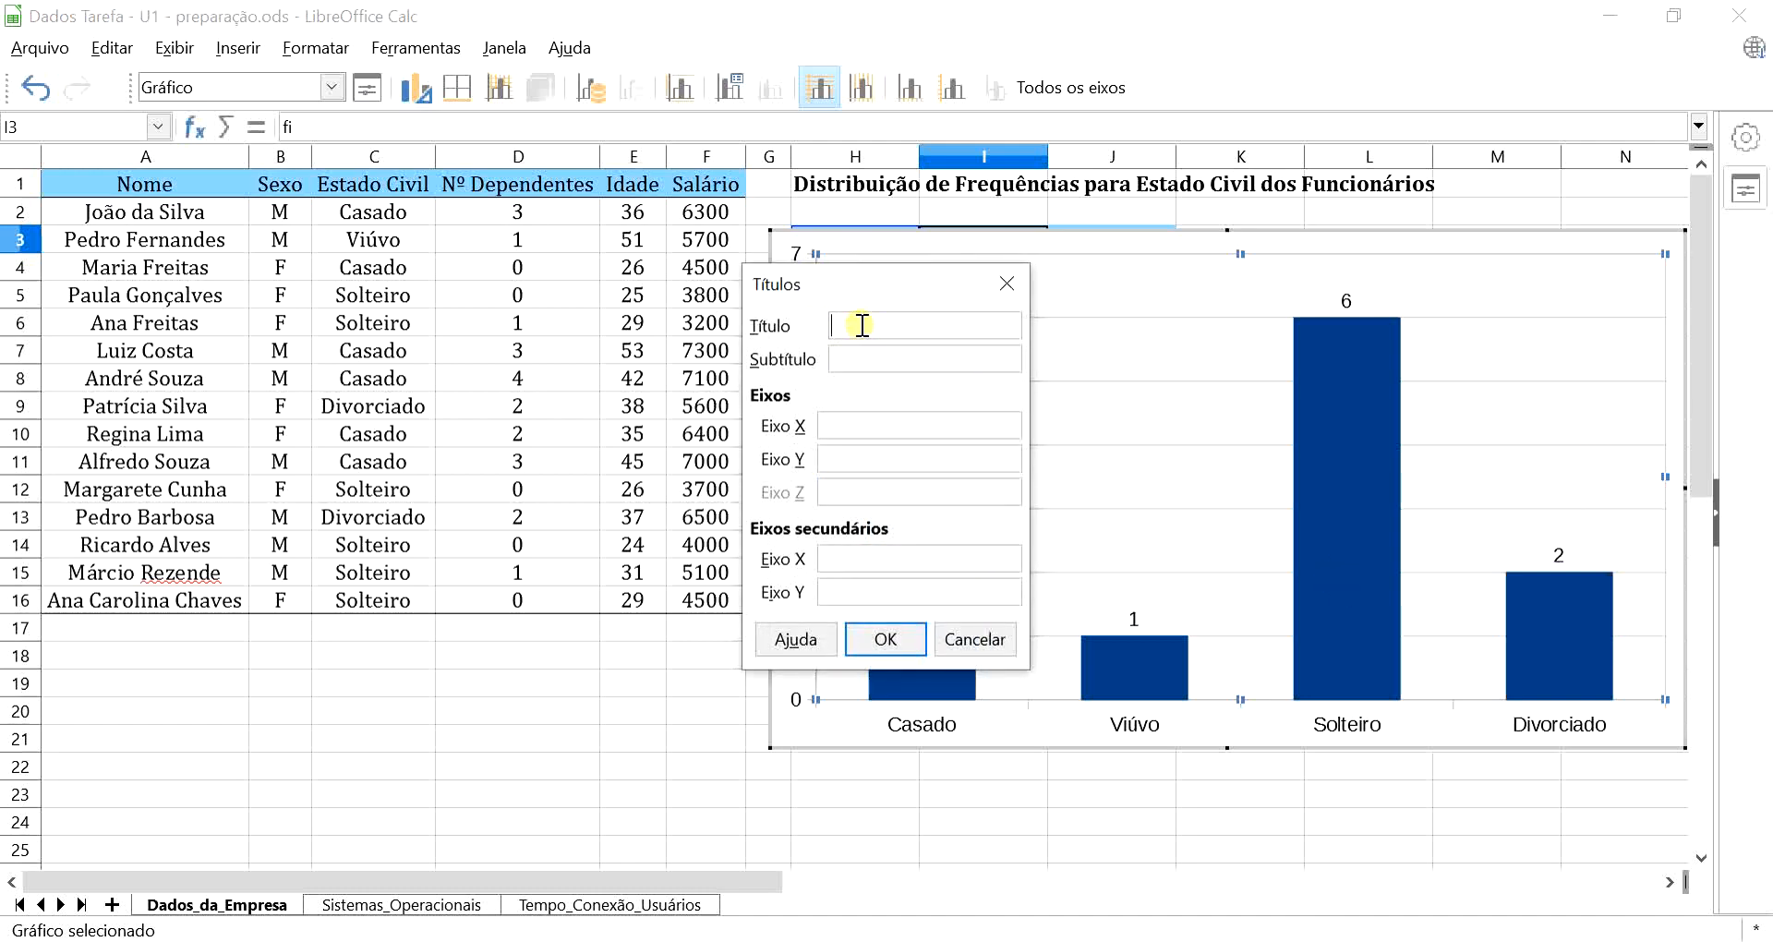
type("Dist. Freq. Estado Civil")
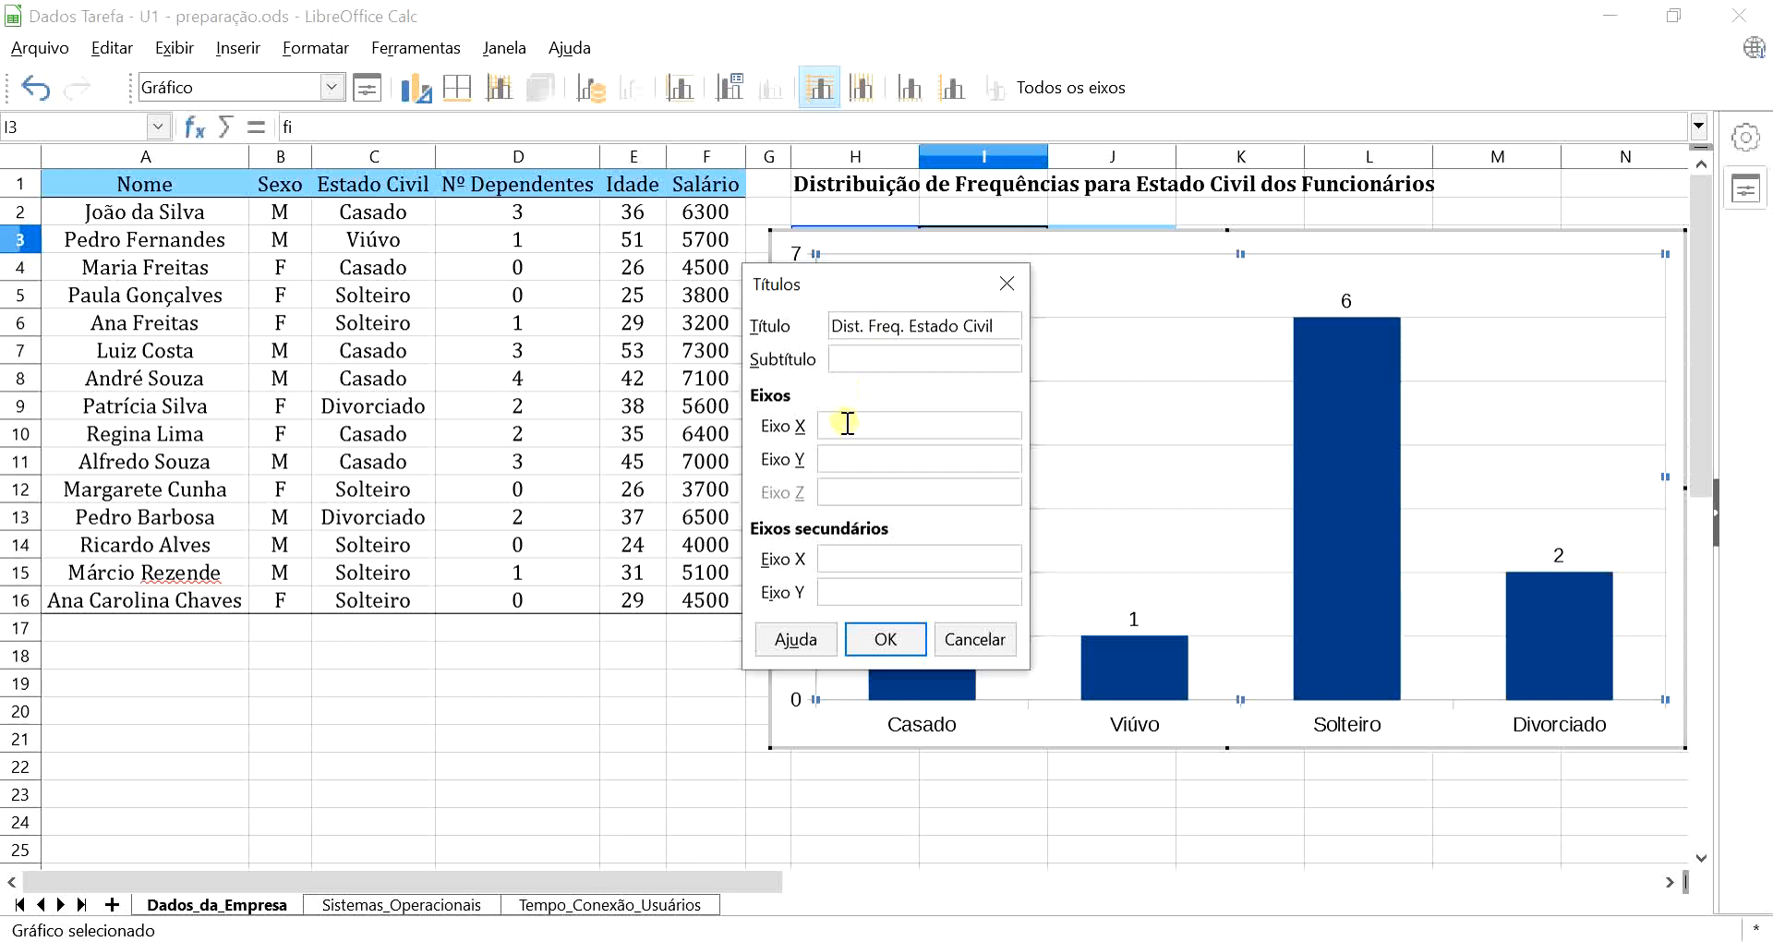
type("Estado Civil")
left_click(838, 458)
type("Freq")
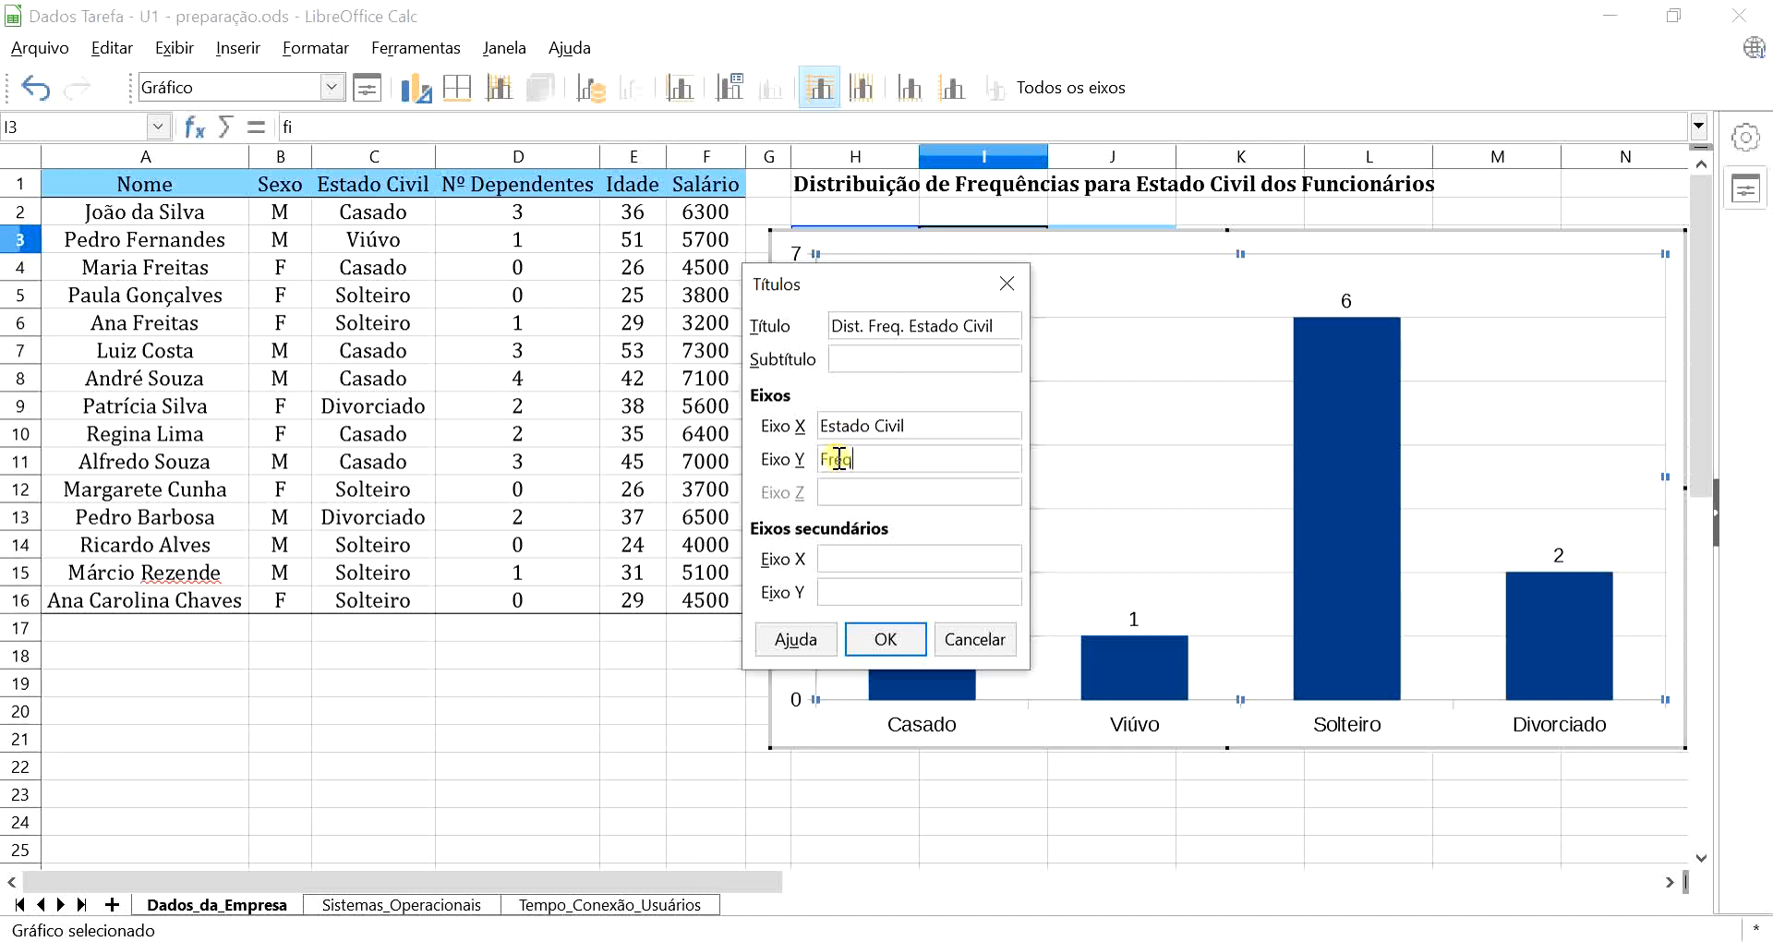
type("uência Simples Absoluta")
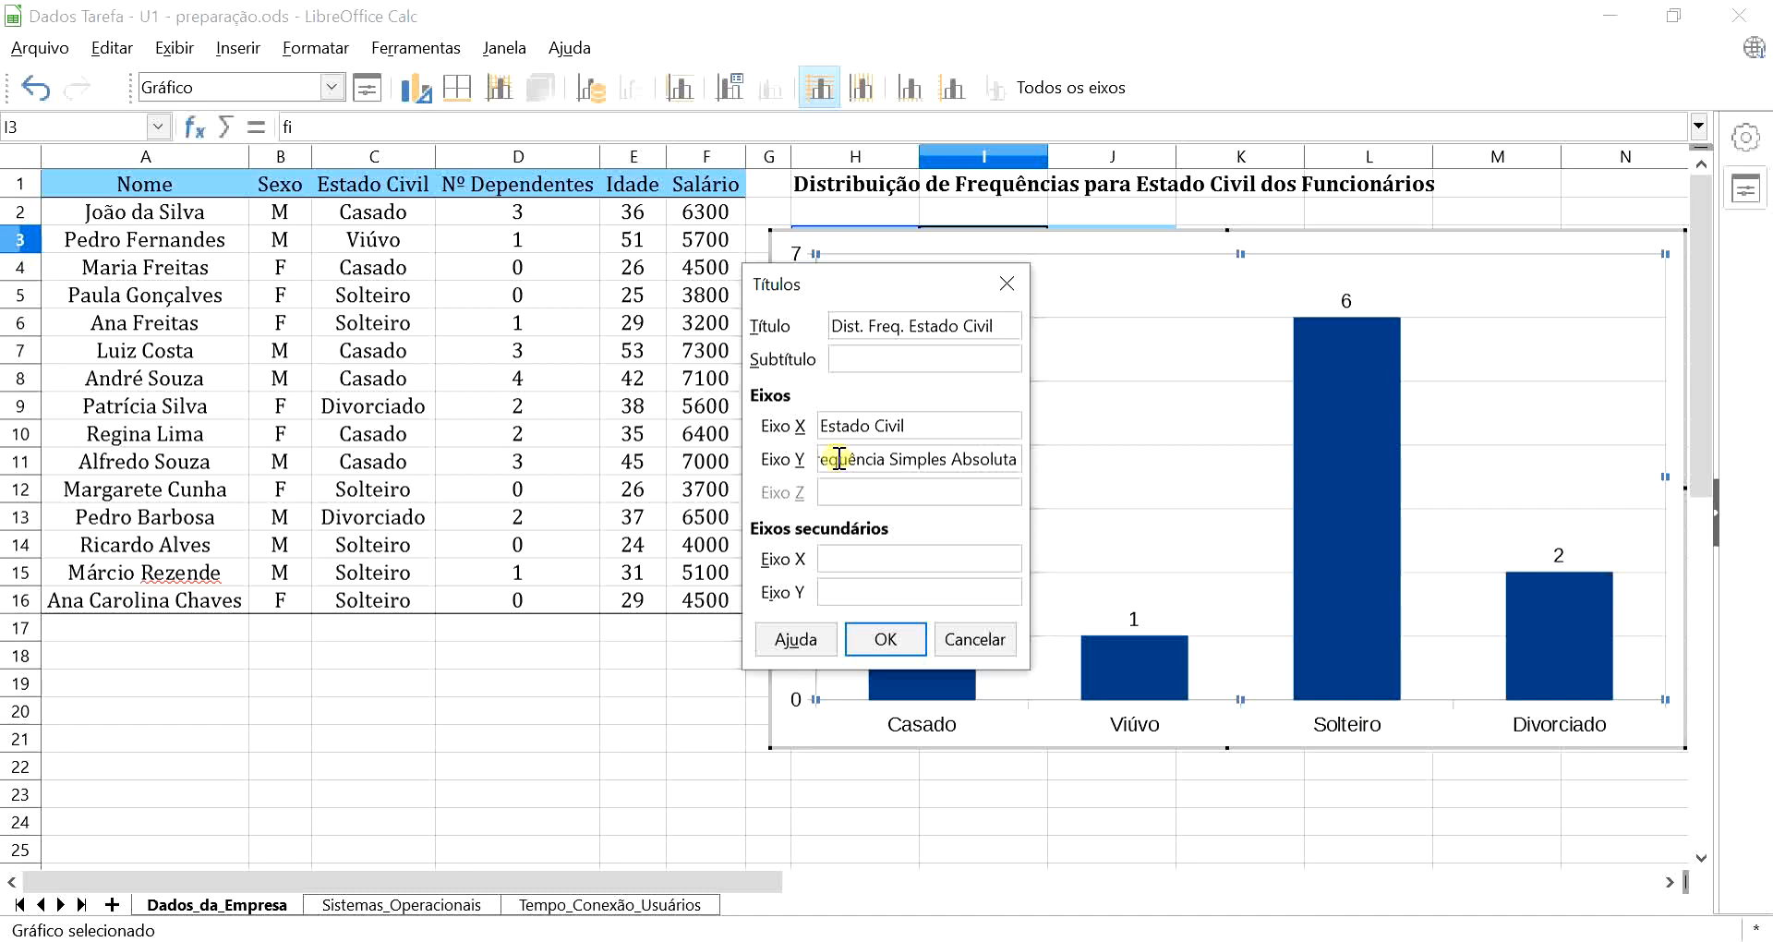
type(" - fi")
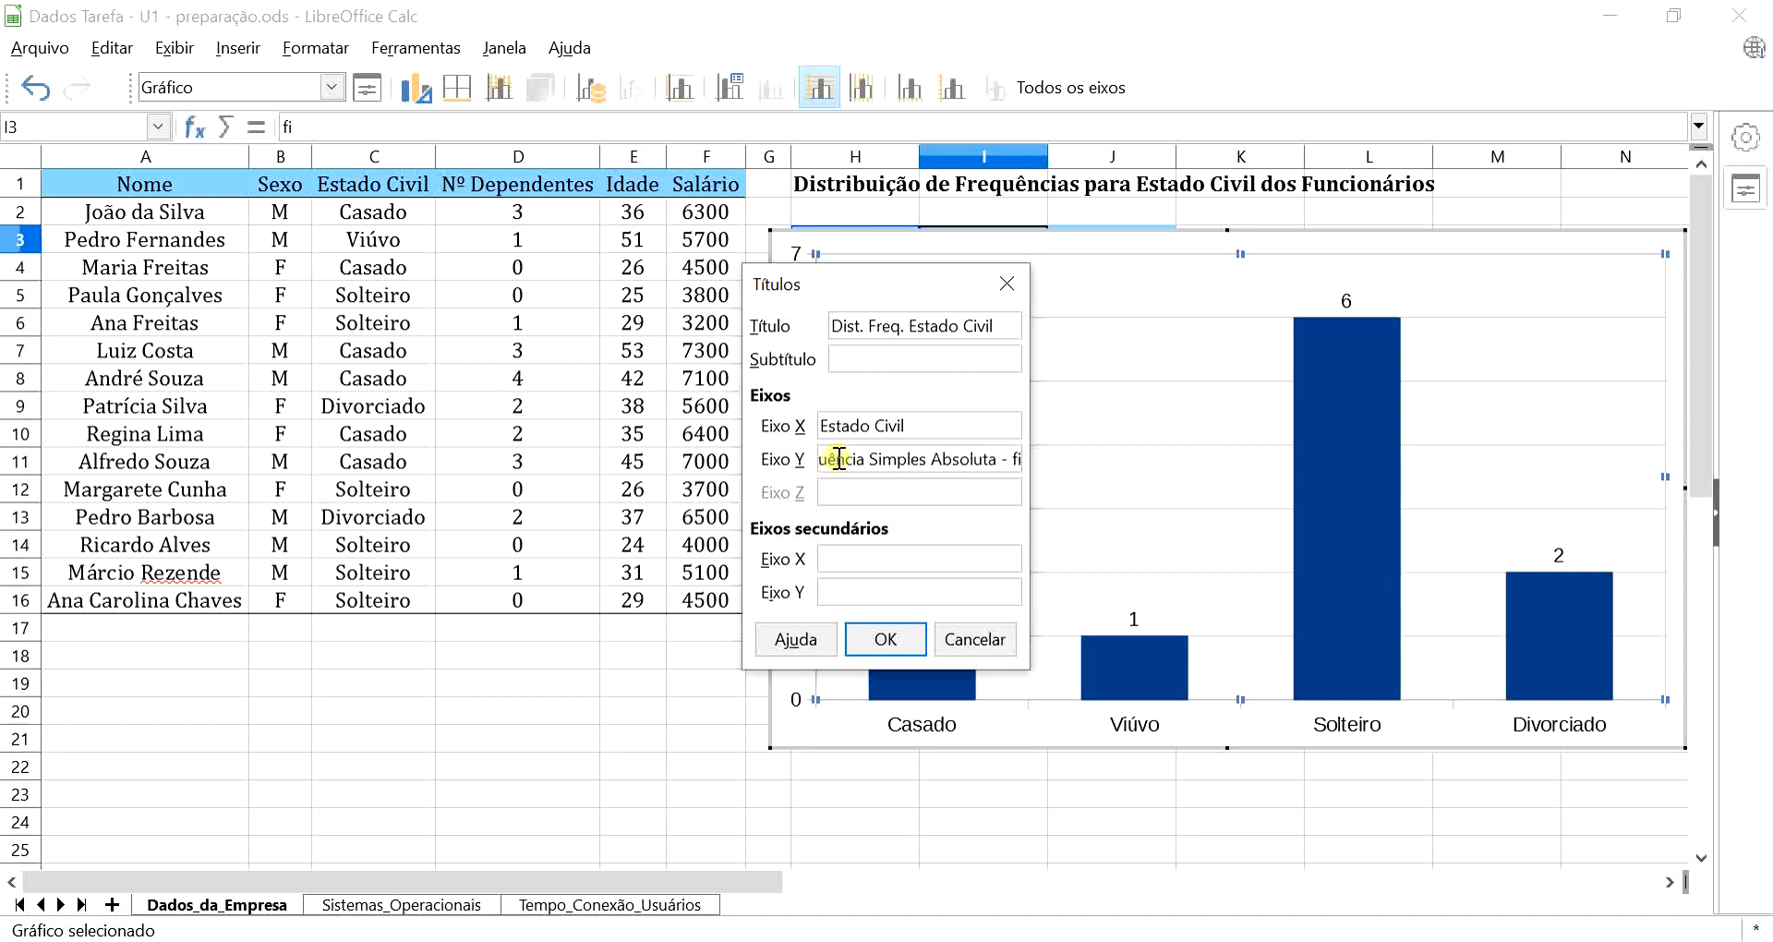
left_click(885, 639)
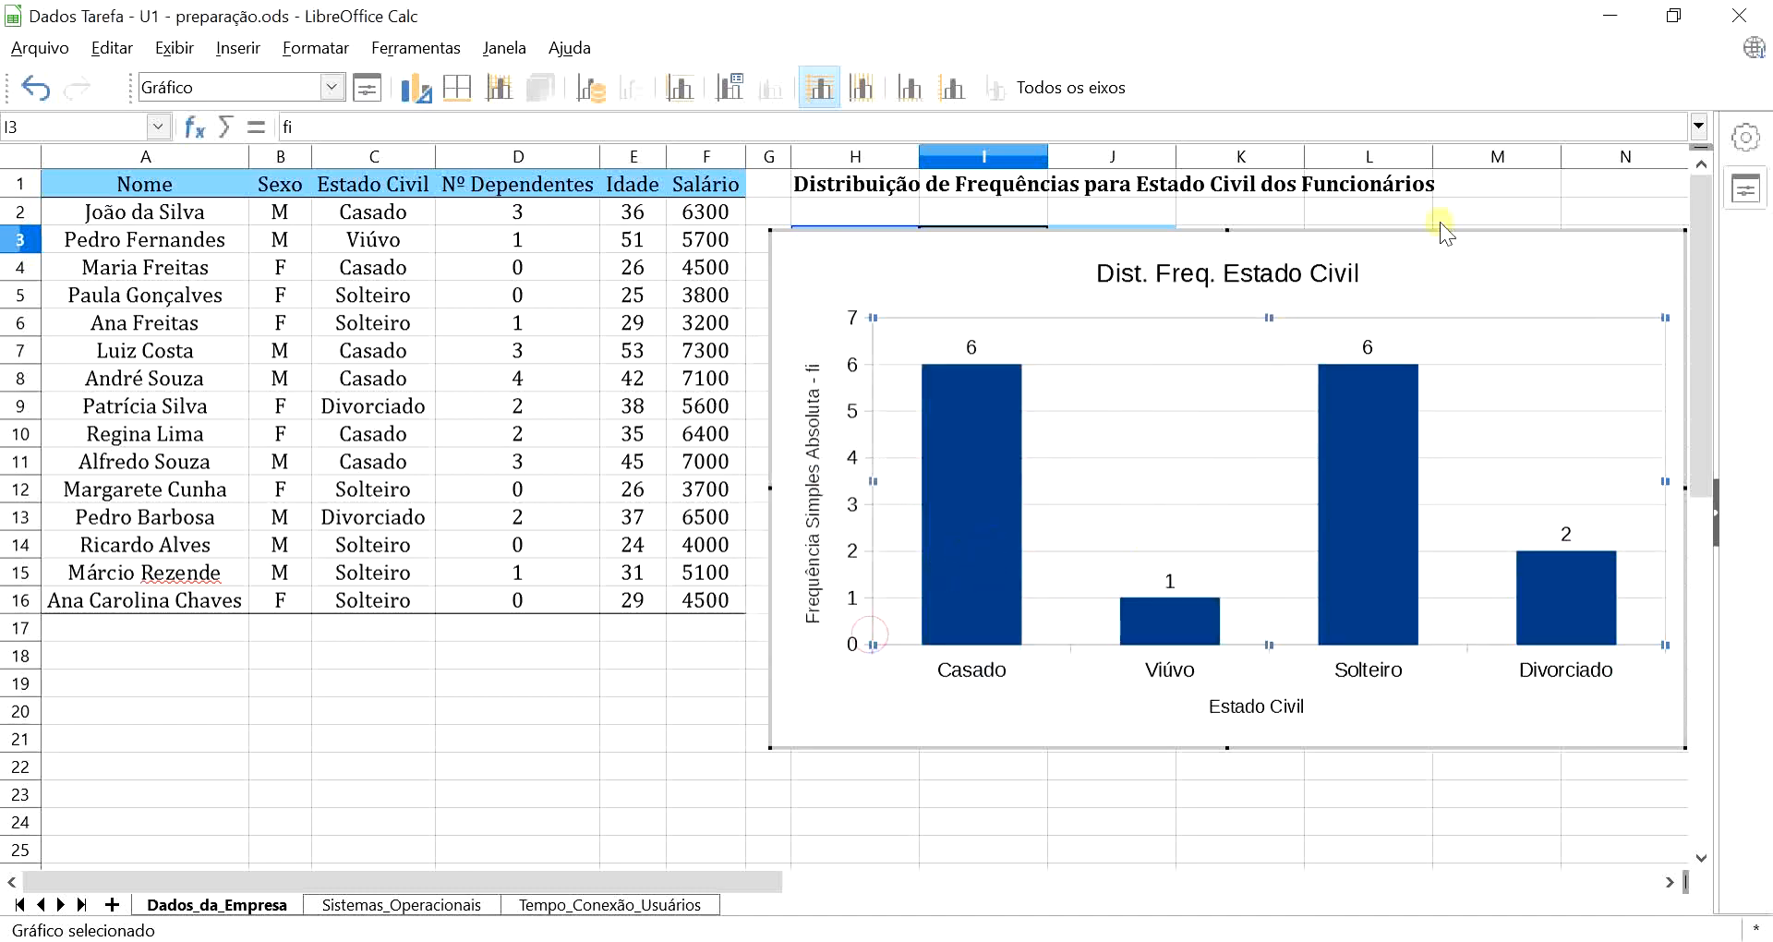
Shrink the column chart to about 11.5 × 6.5 cm and place it directly below the frequency table
left_click(621, 686)
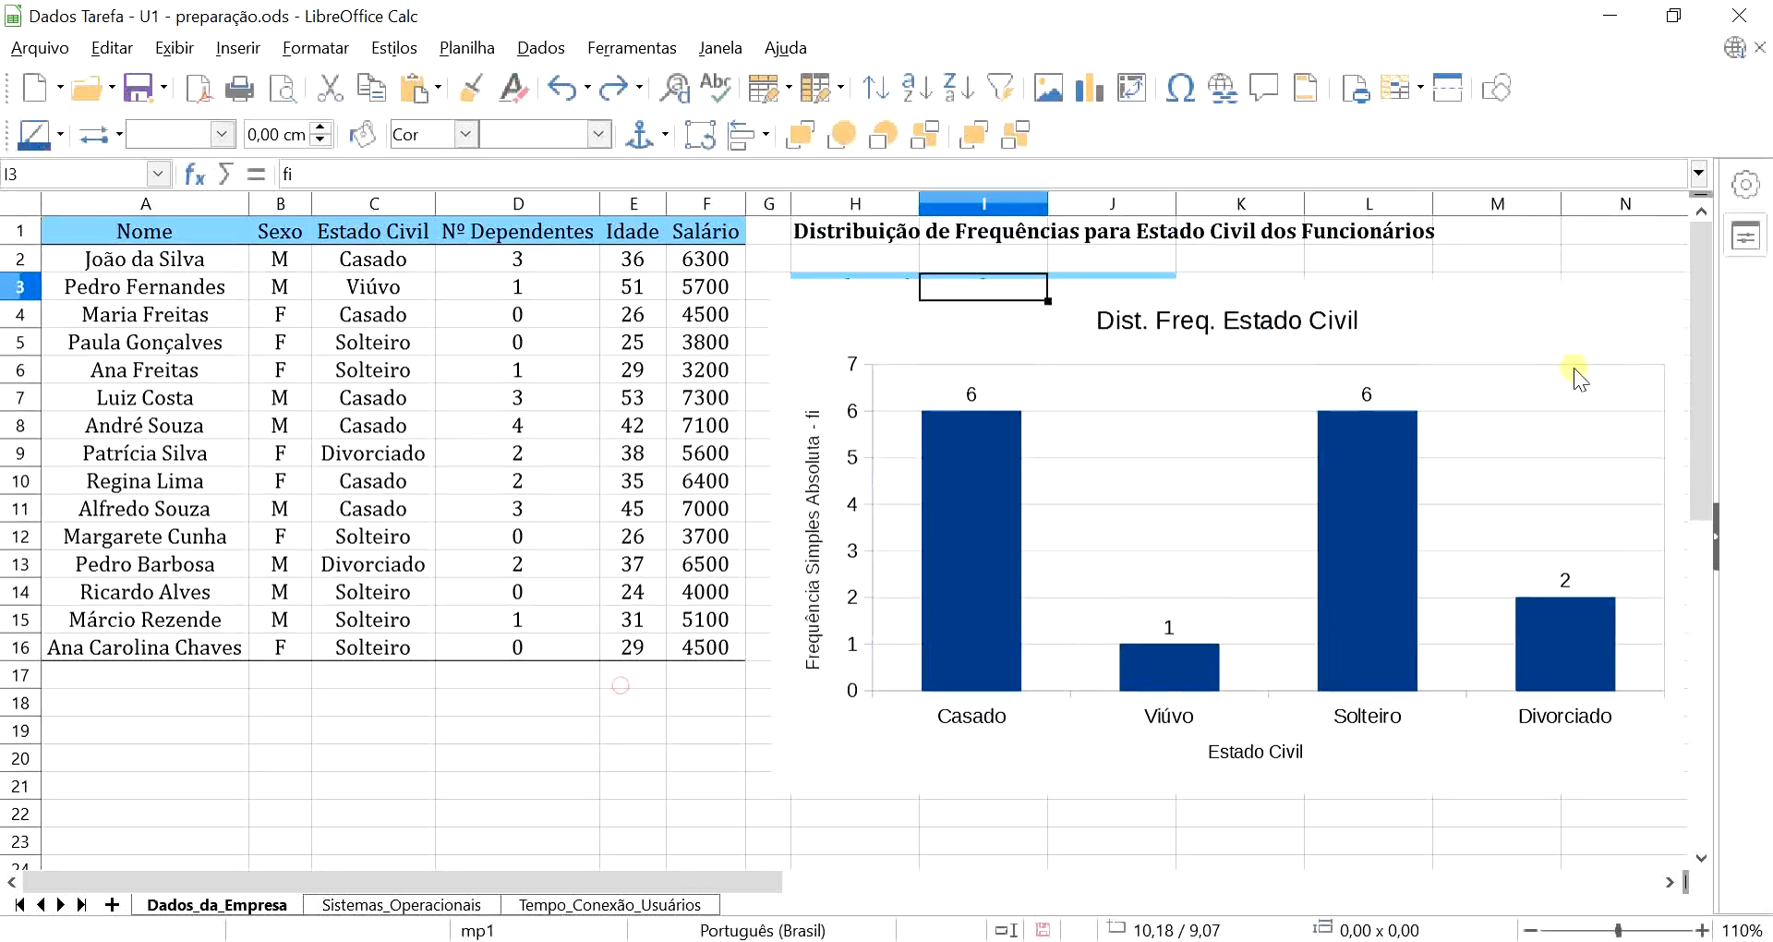
left_click(1006, 335)
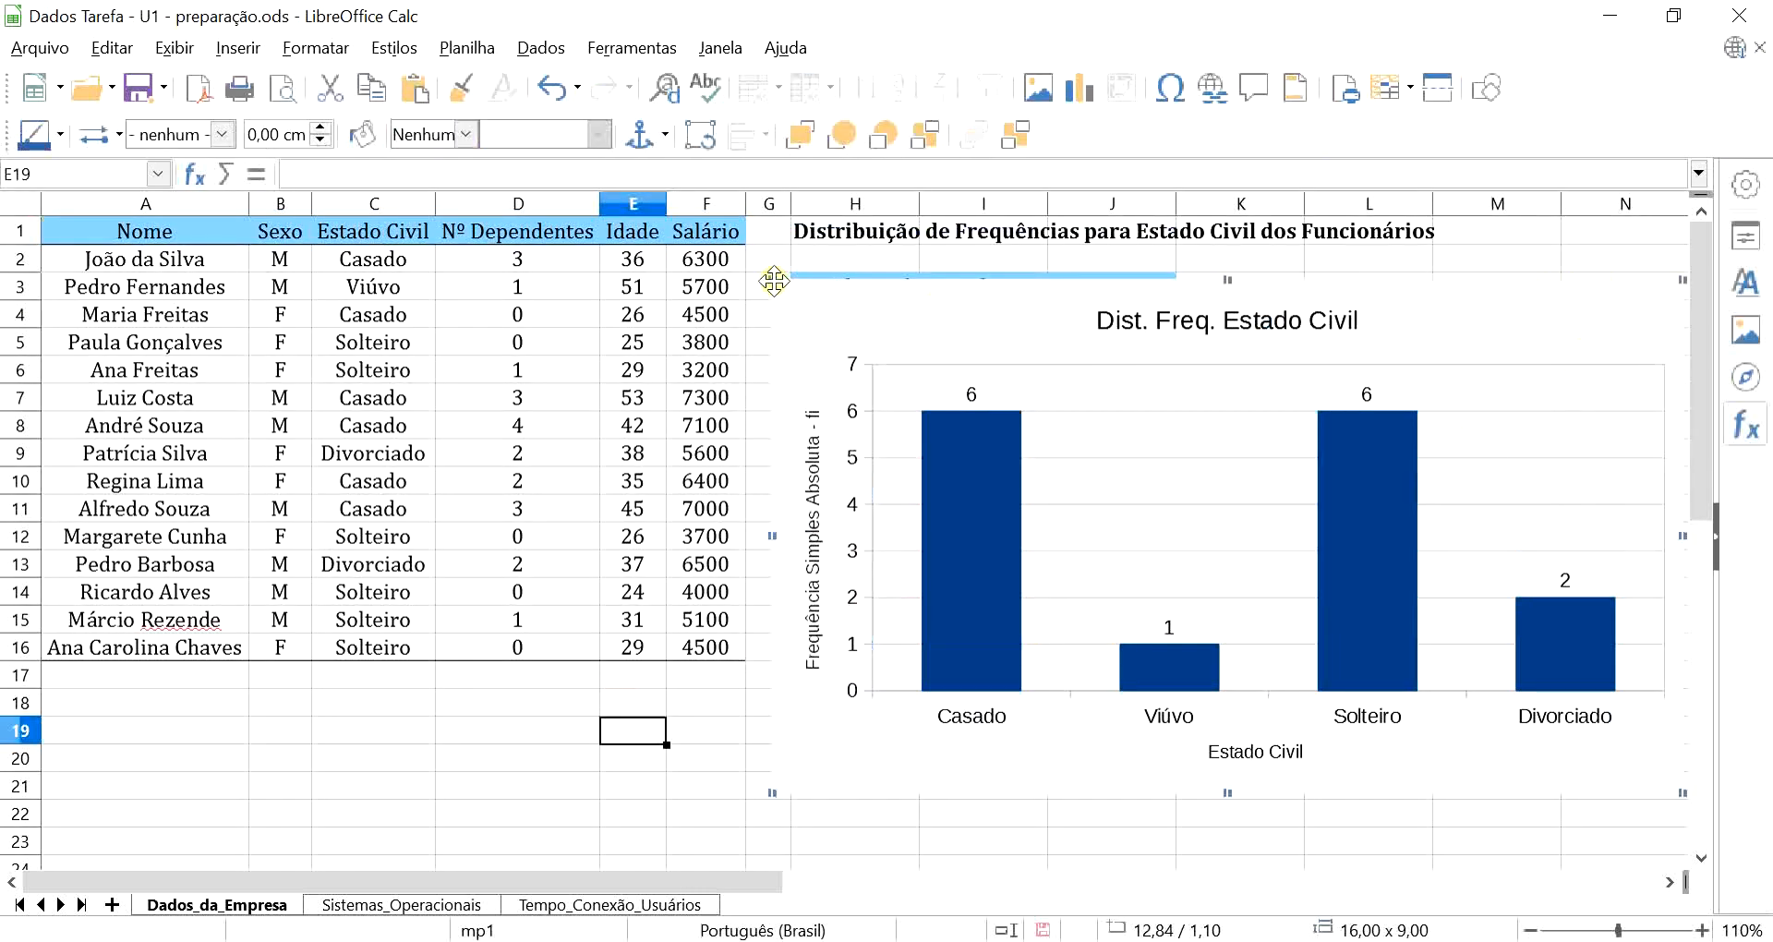
left_click_drag(902, 383, 1158, 529)
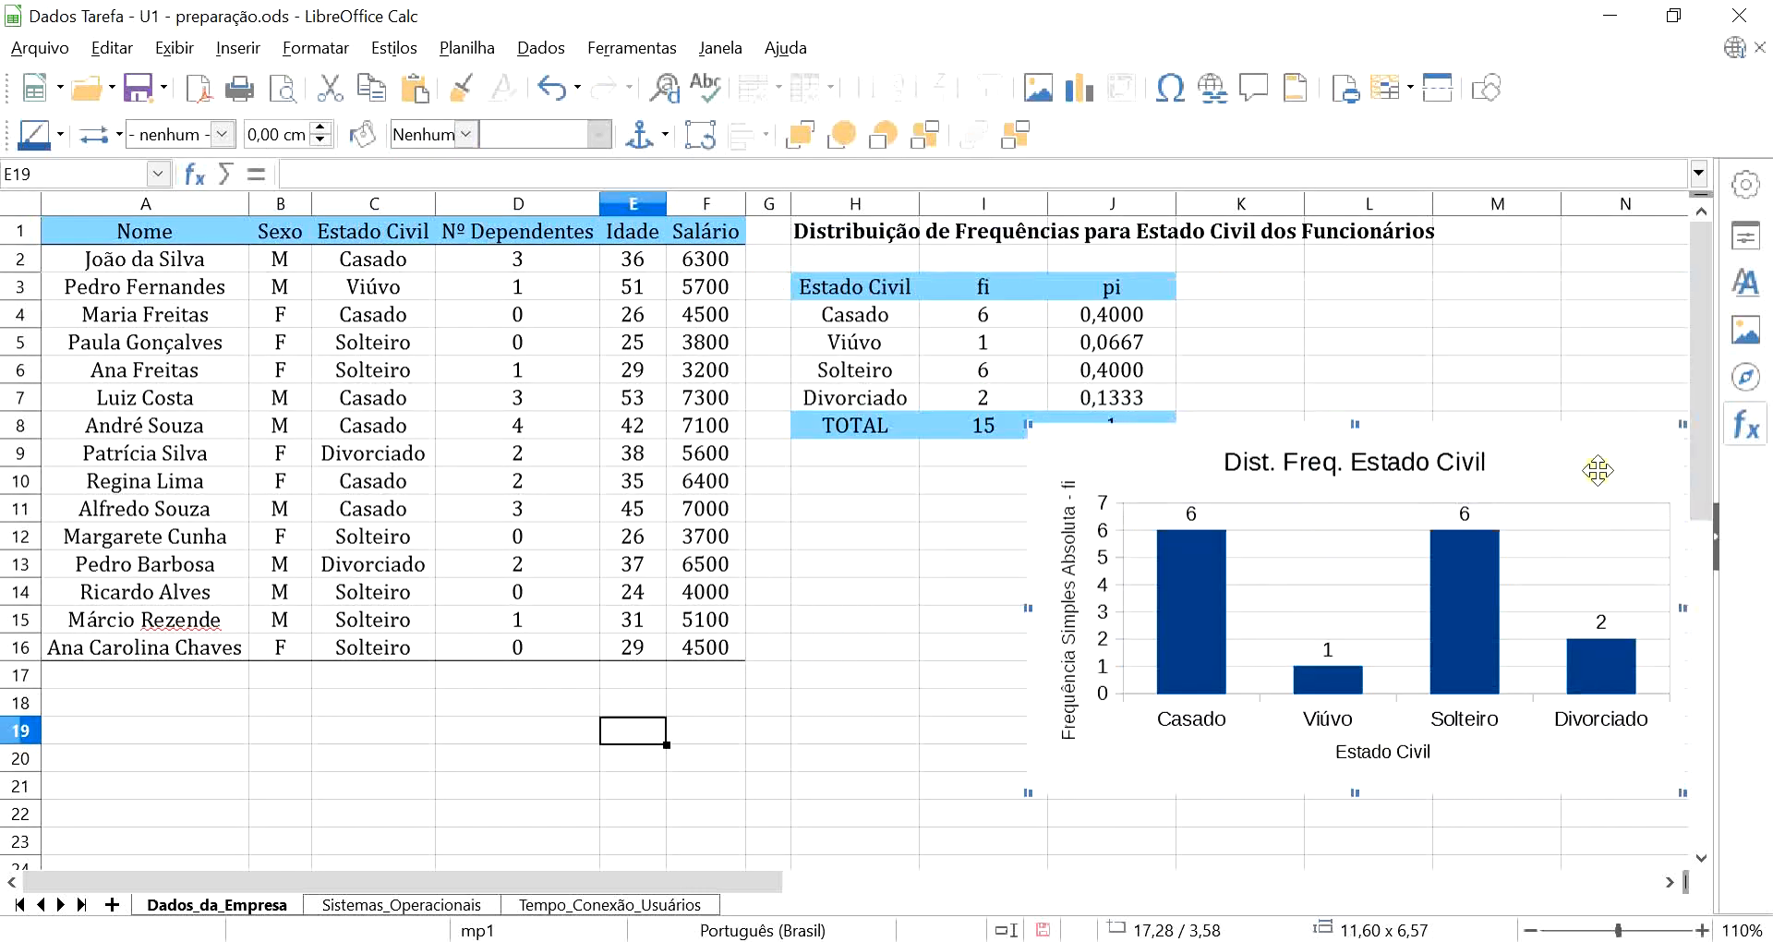
left_click_drag(1597, 471, 1375, 511)
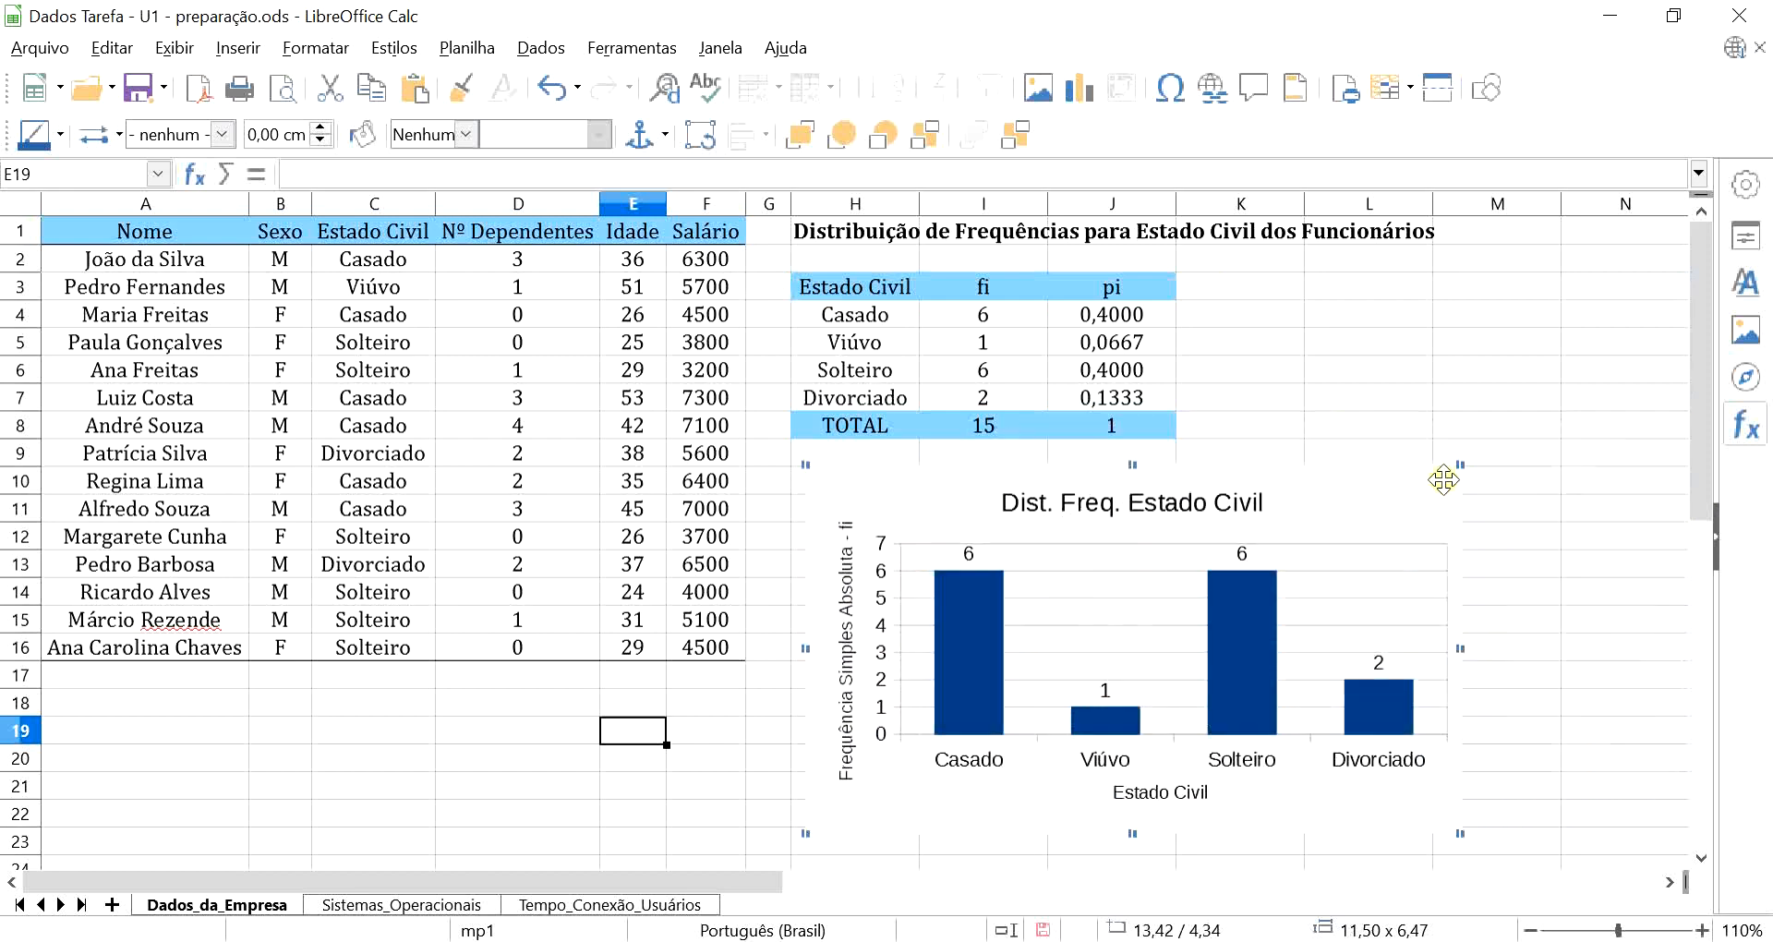
left_click(1568, 379)
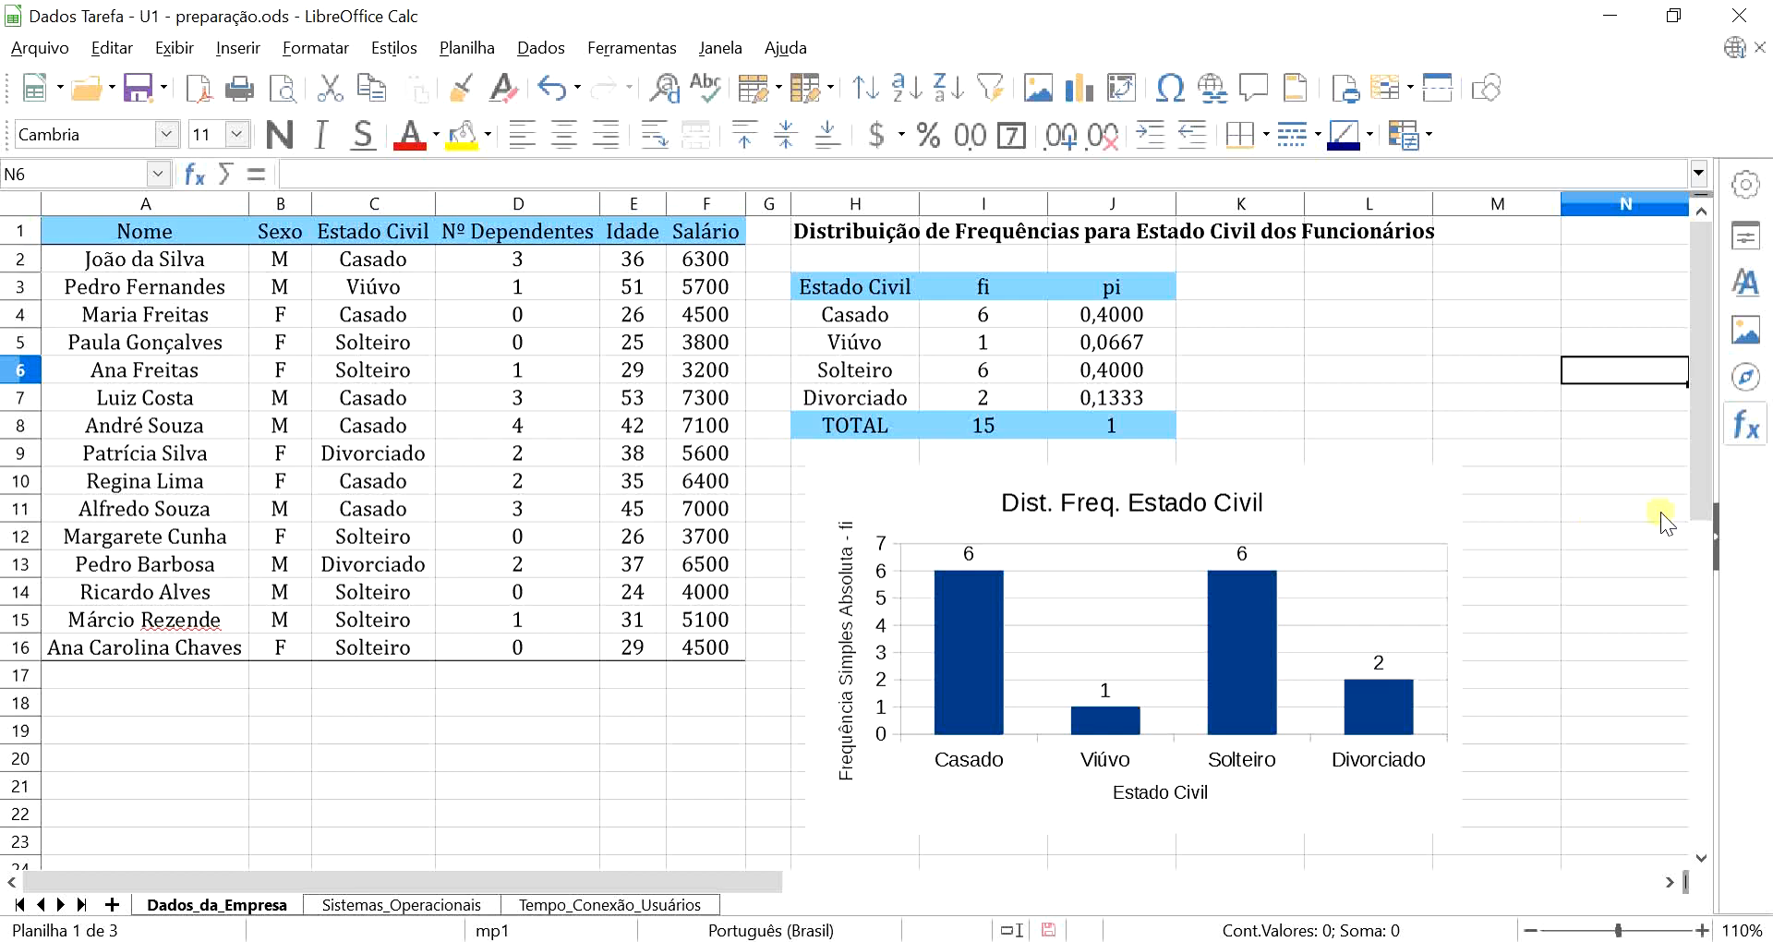
Start a normal pie chart from the Estado Civil and pi columns, H3:H7 and J3:J7
left_click(1670, 882)
left_click(1669, 882)
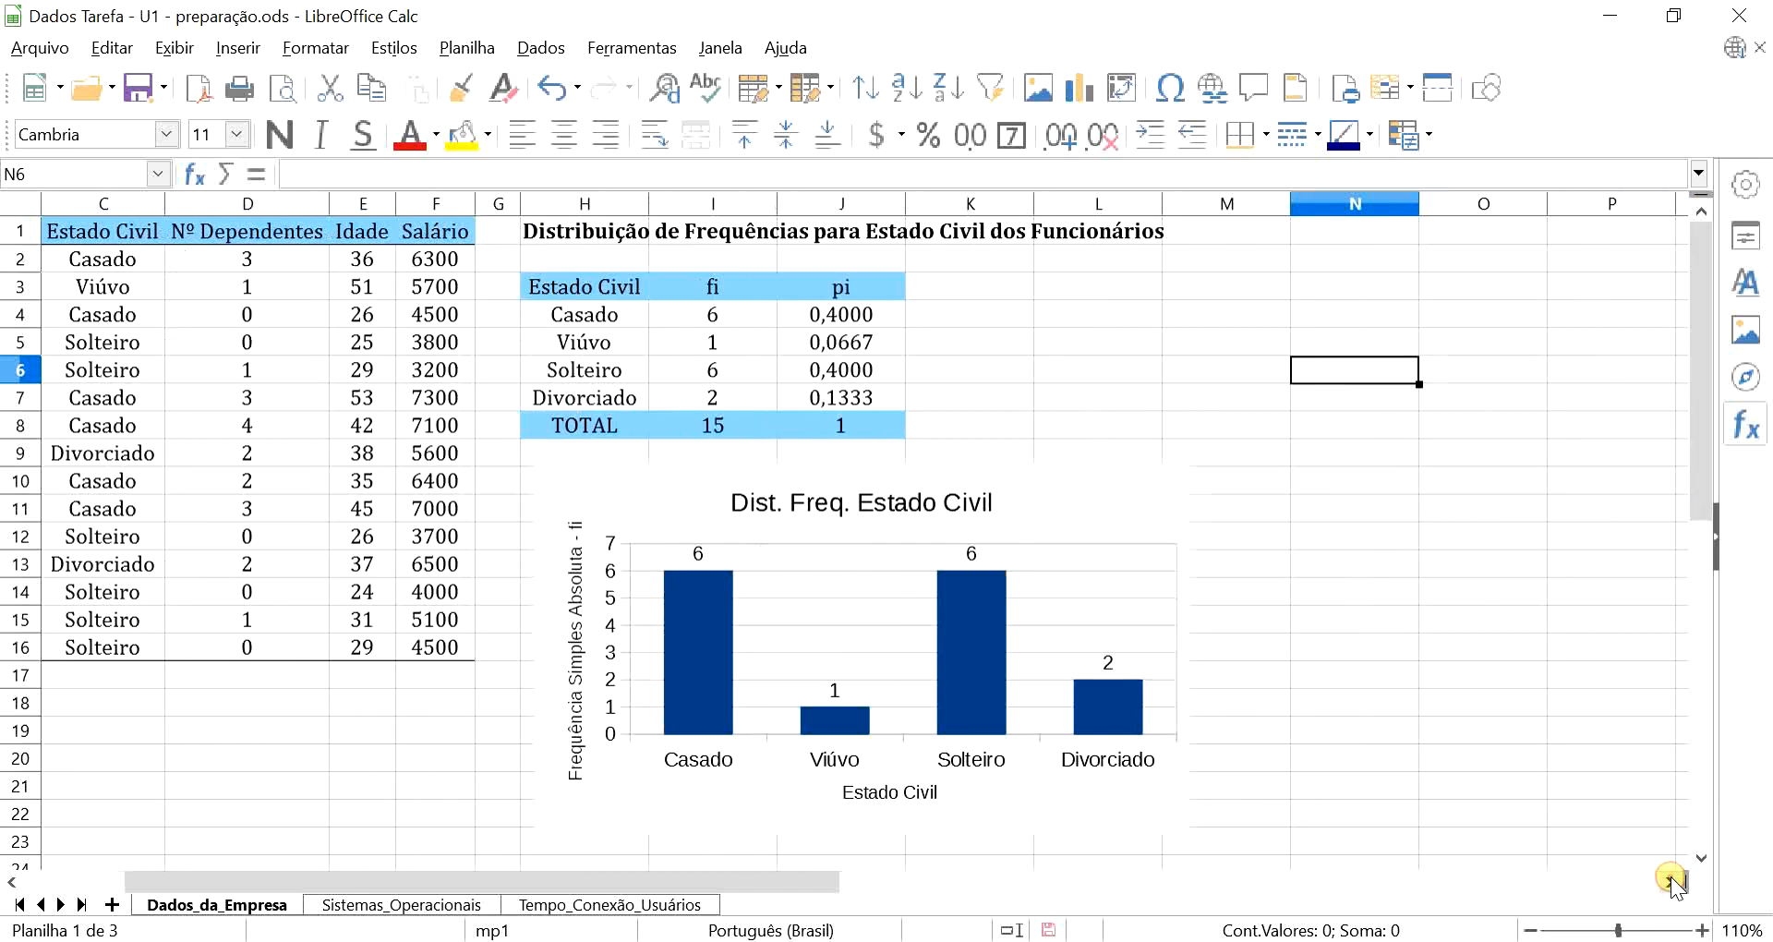
left_click(1669, 882)
left_click(1670, 882)
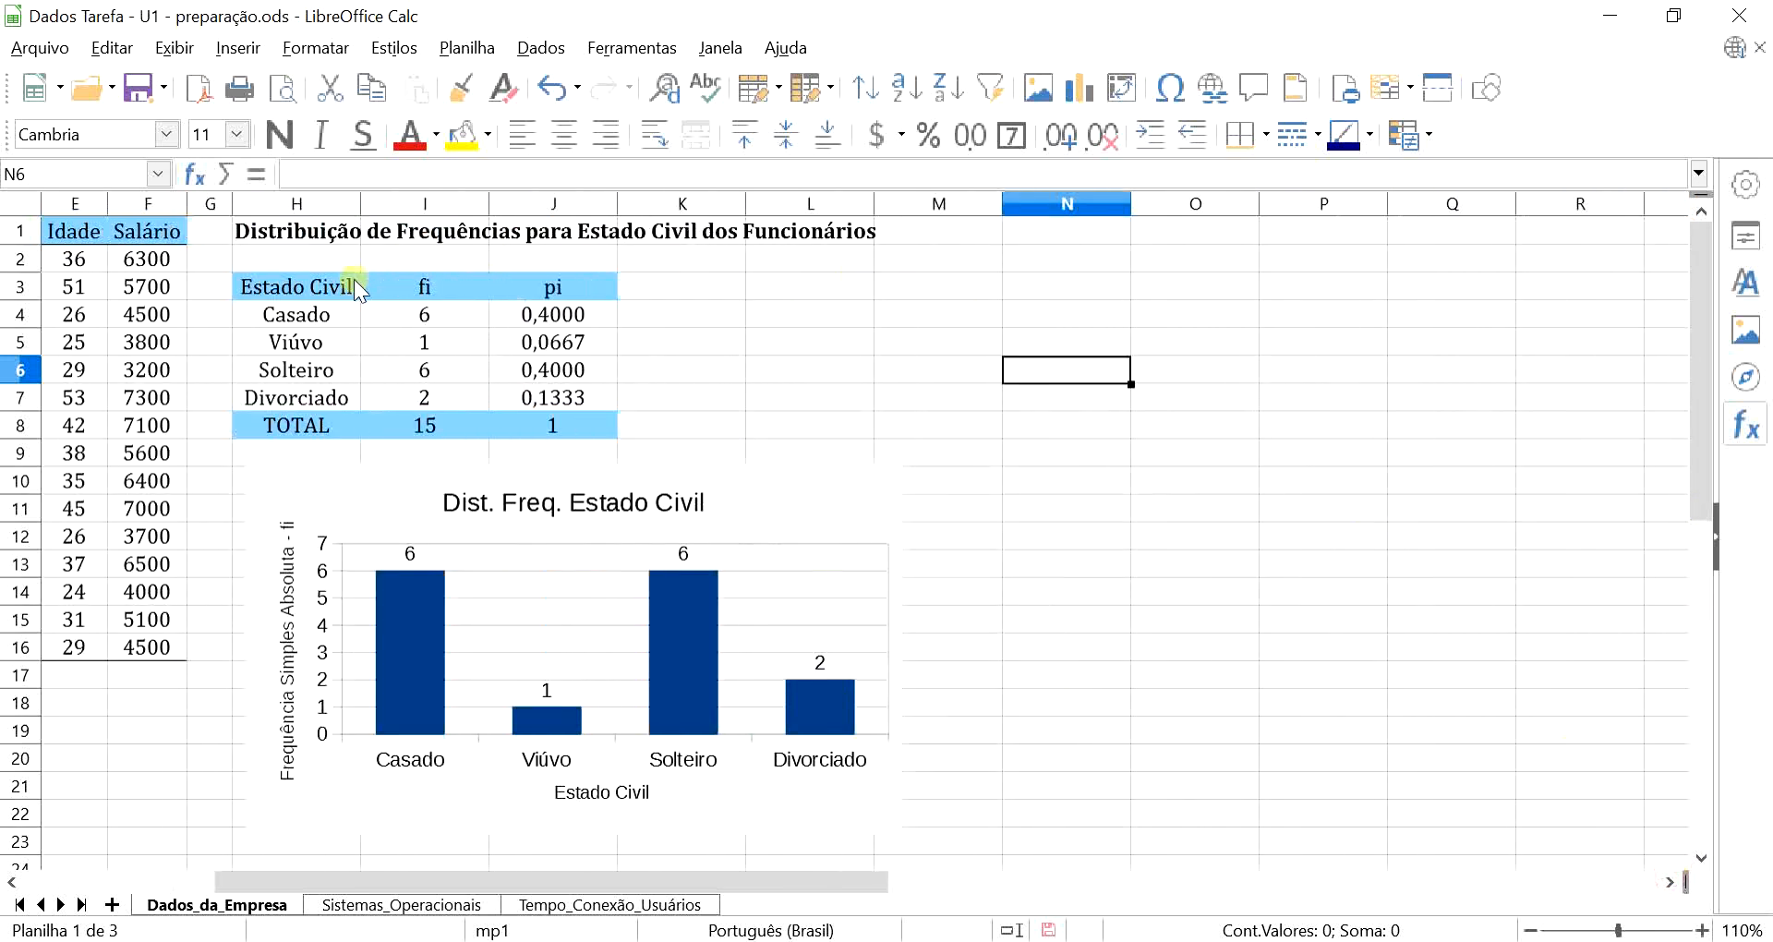
left_click_drag(355, 287, 340, 403)
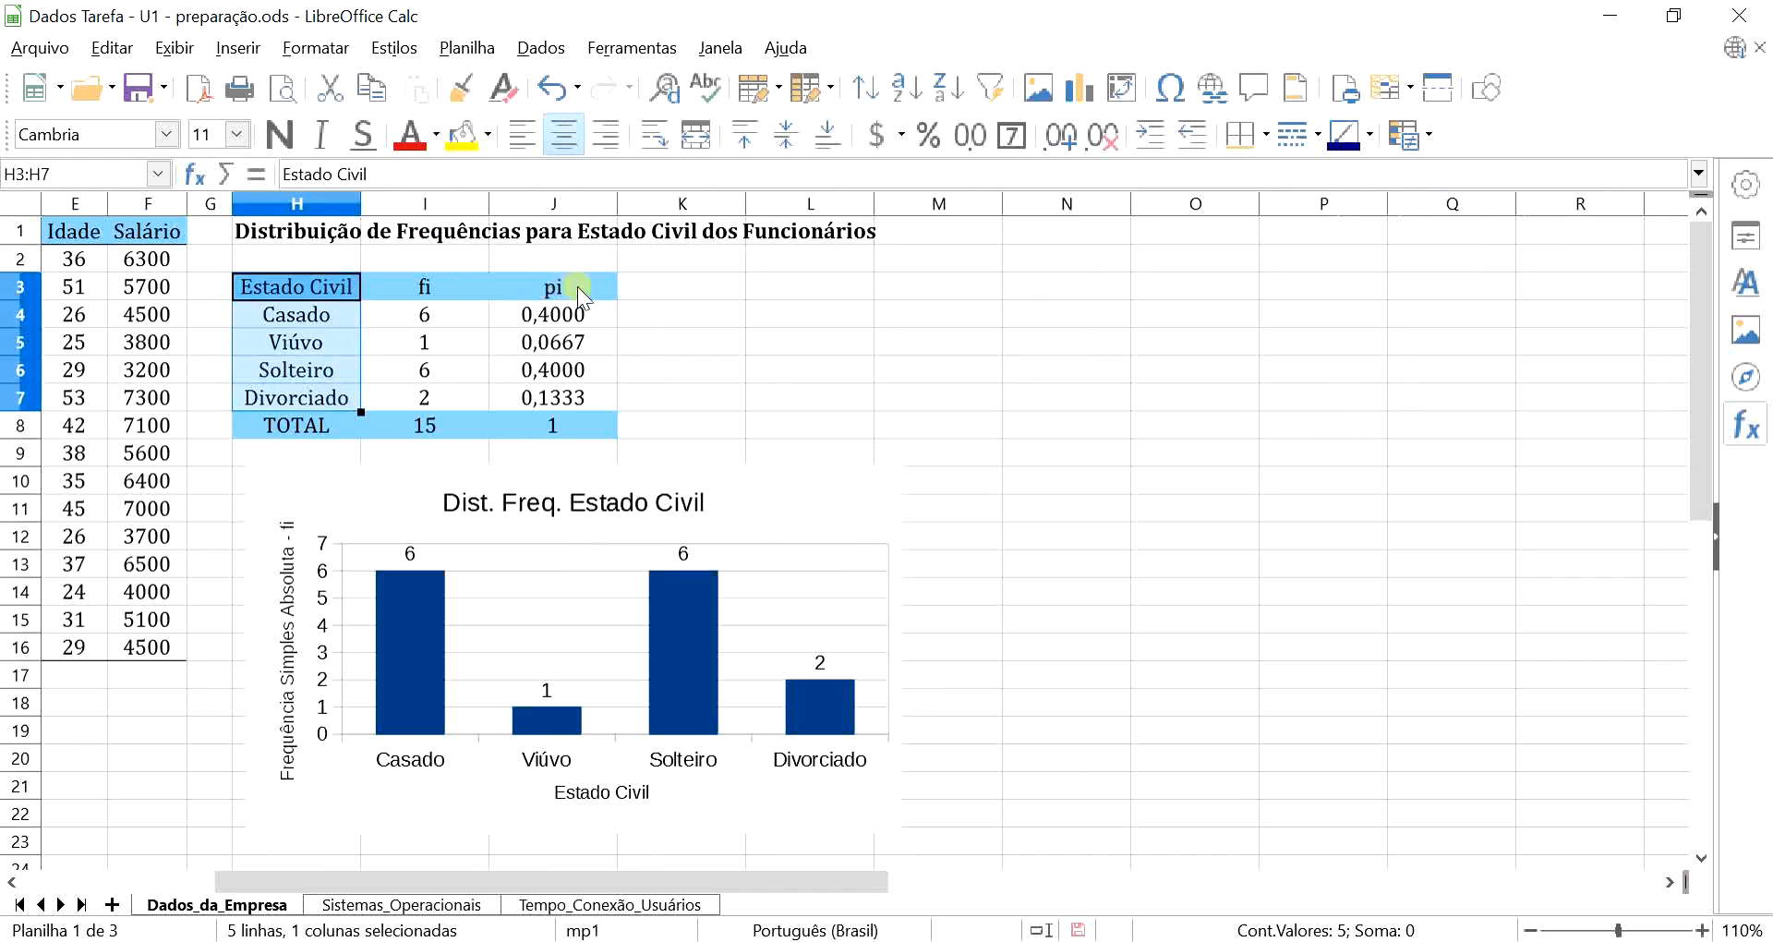
left_click_drag(589, 297, 578, 399)
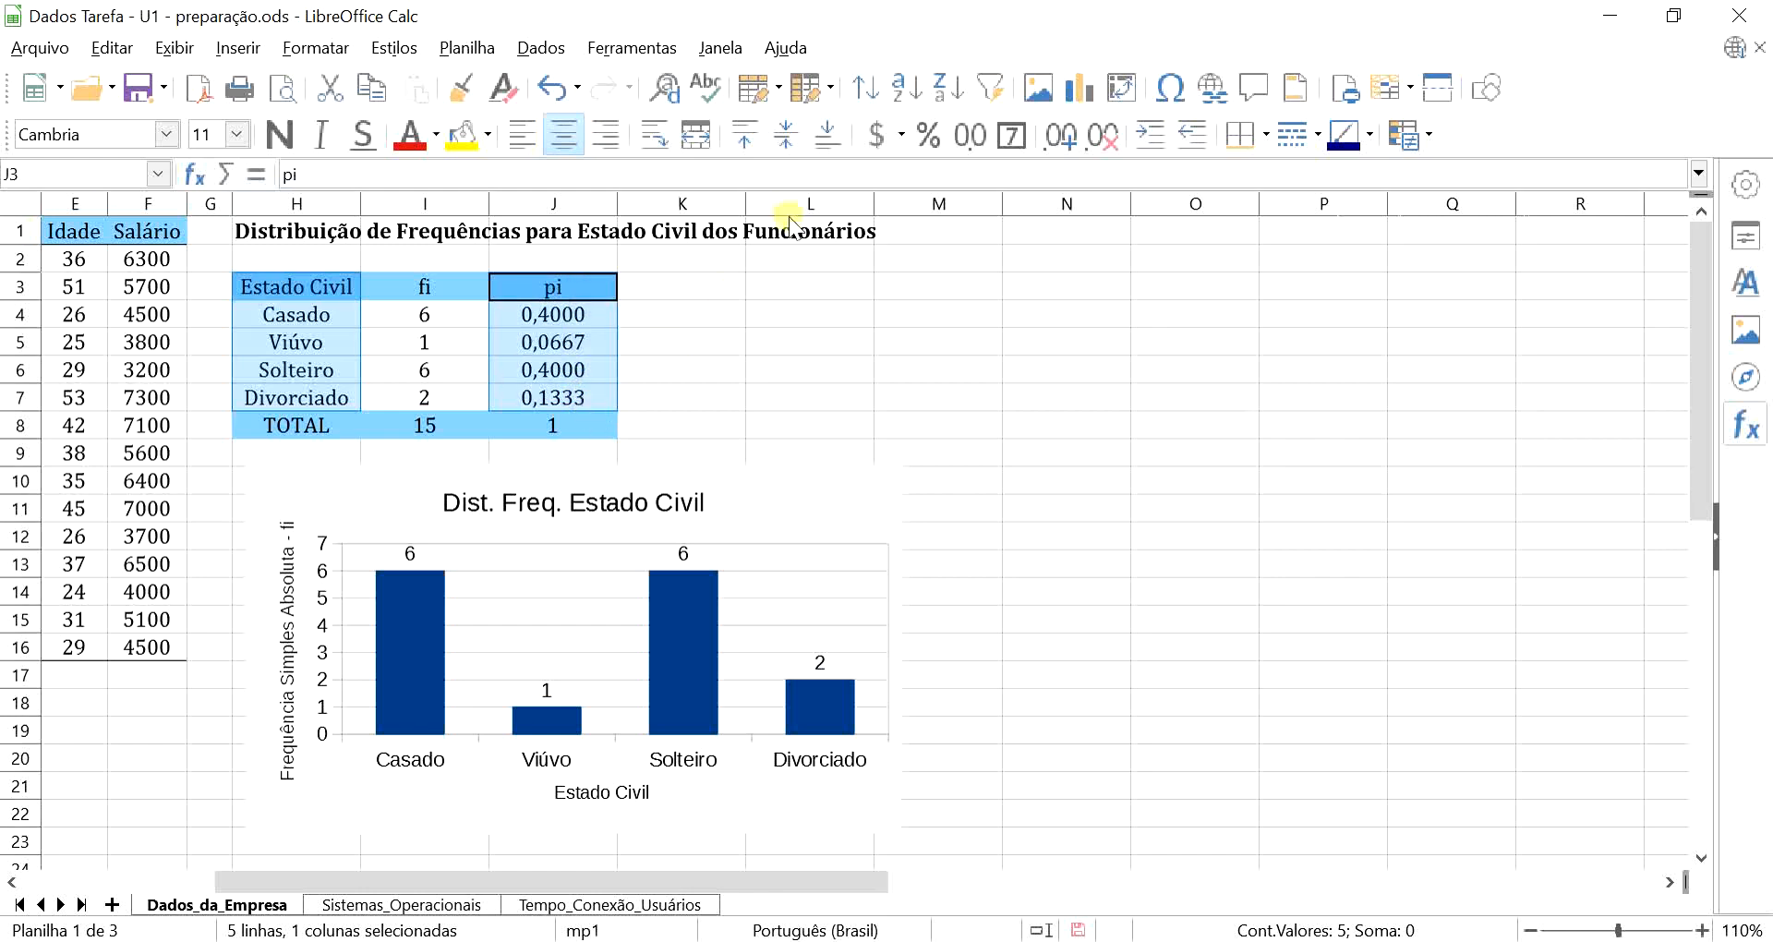
left_click(1080, 89)
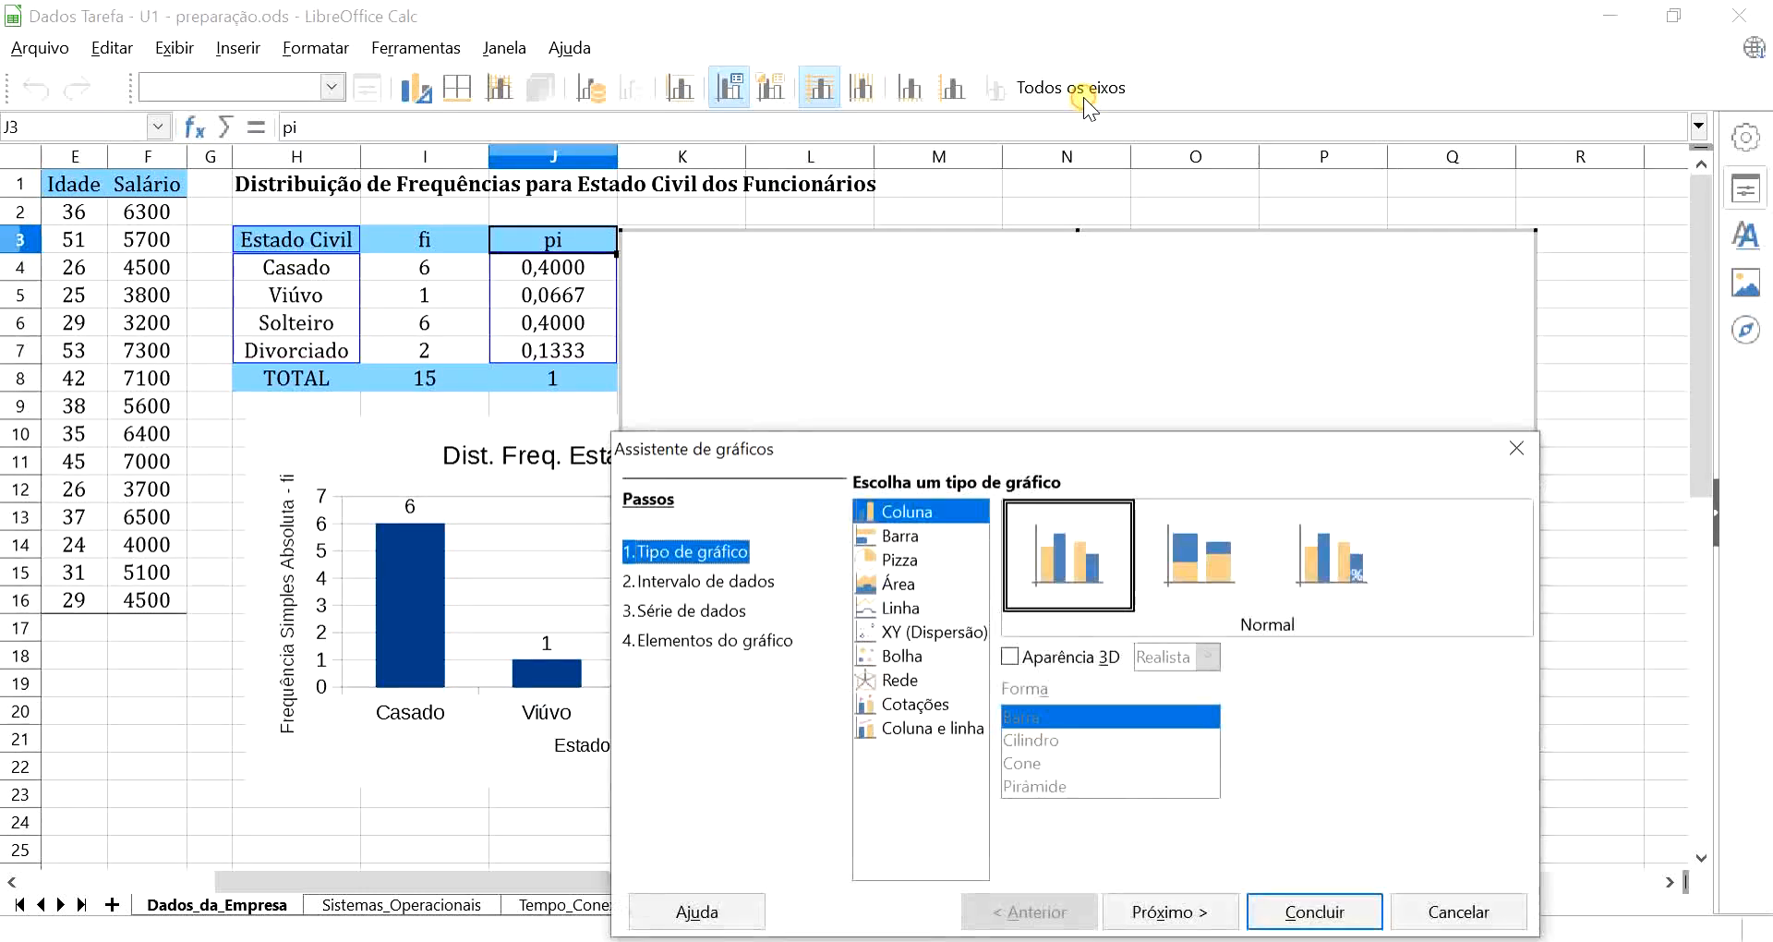
left_click(892, 561)
left_click_drag(1059, 453, 241, 73)
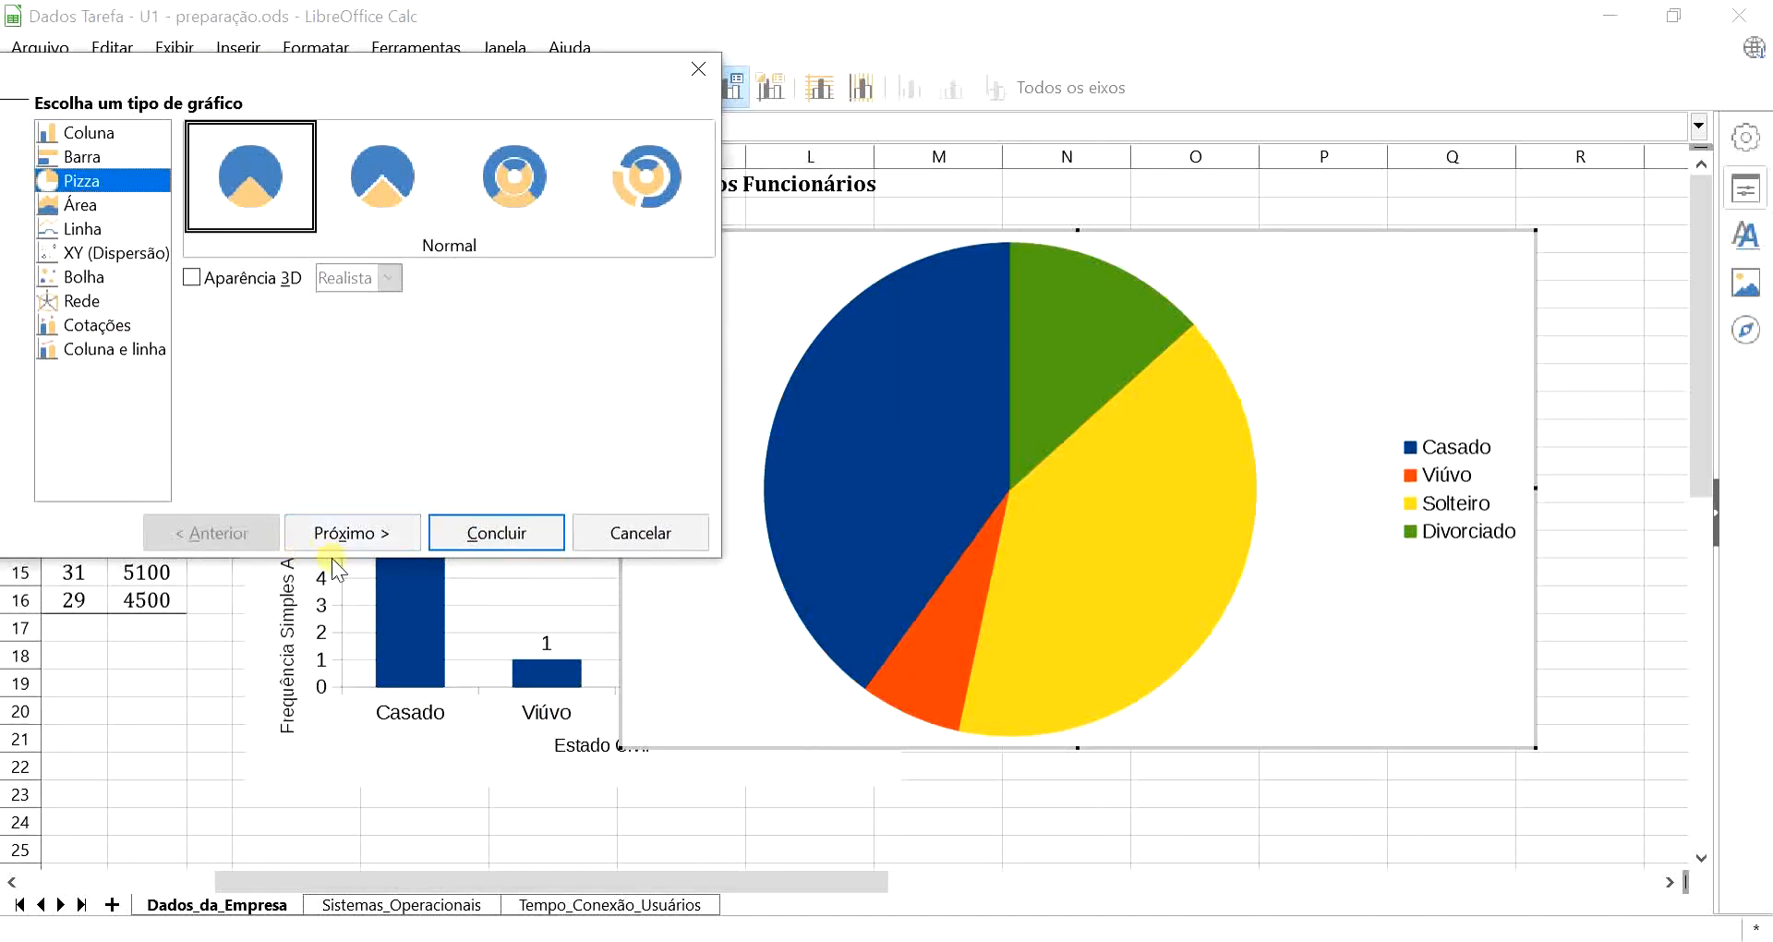
Keep the pie chart's default data ranges and series, title it "Dist. Freq. Estado Civil" and finish creating it
left_click(348, 532)
left_click(352, 533)
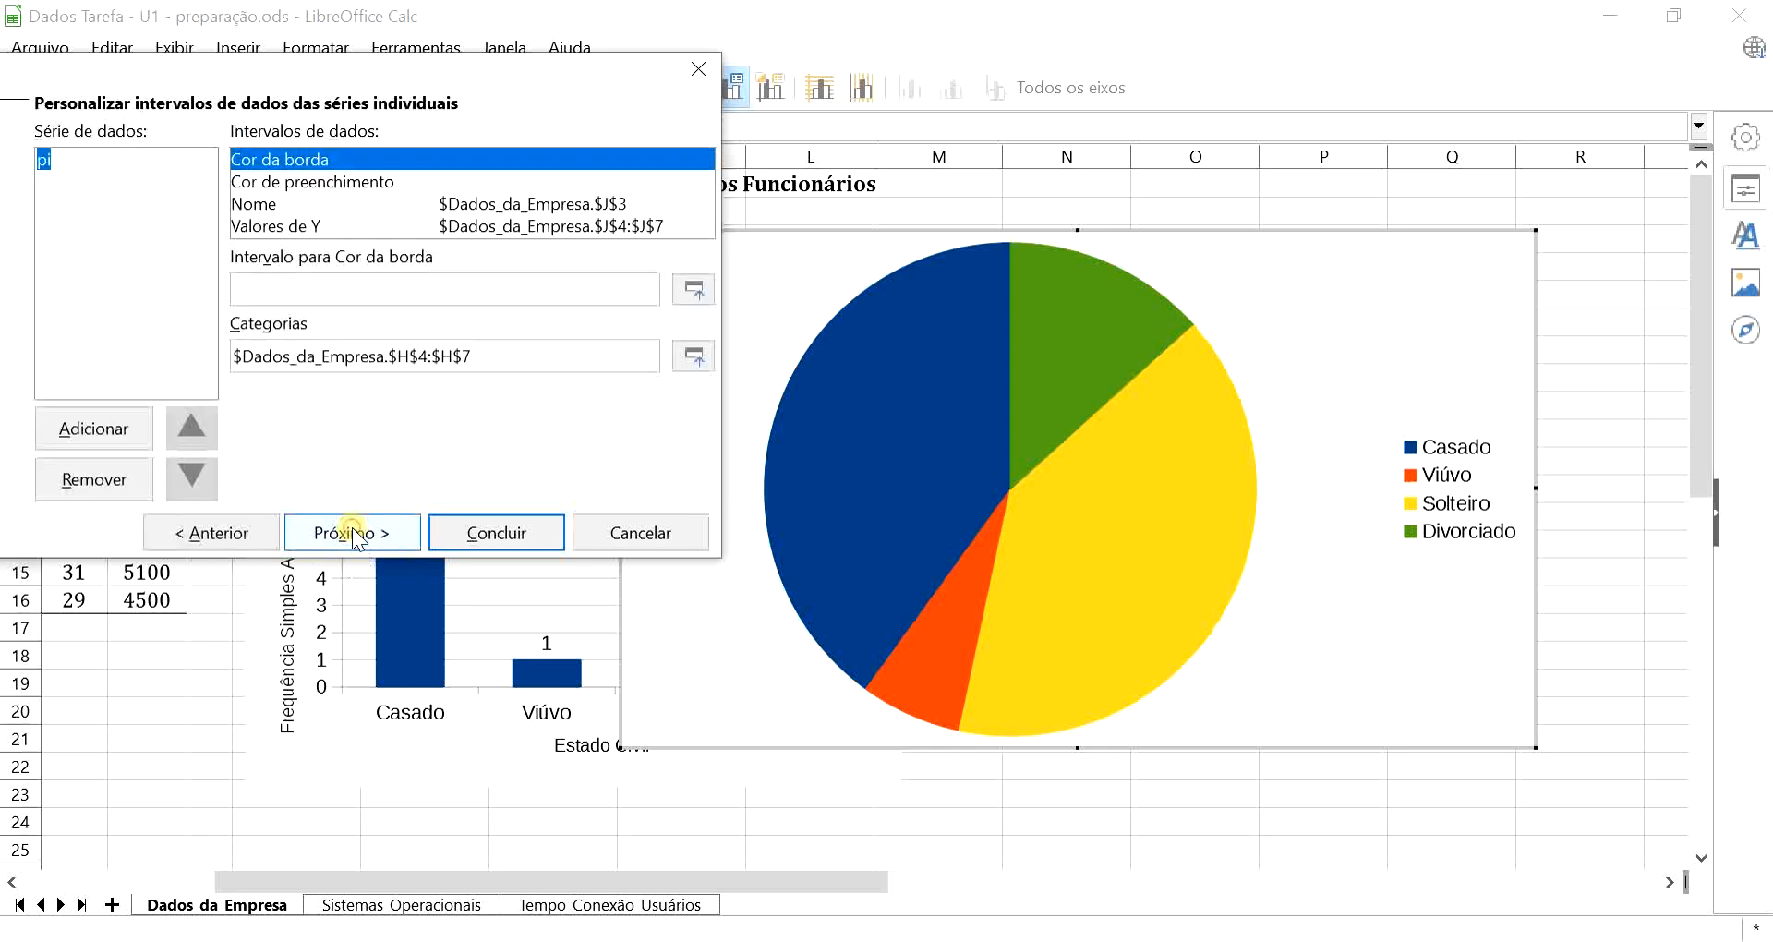
left_click(352, 533)
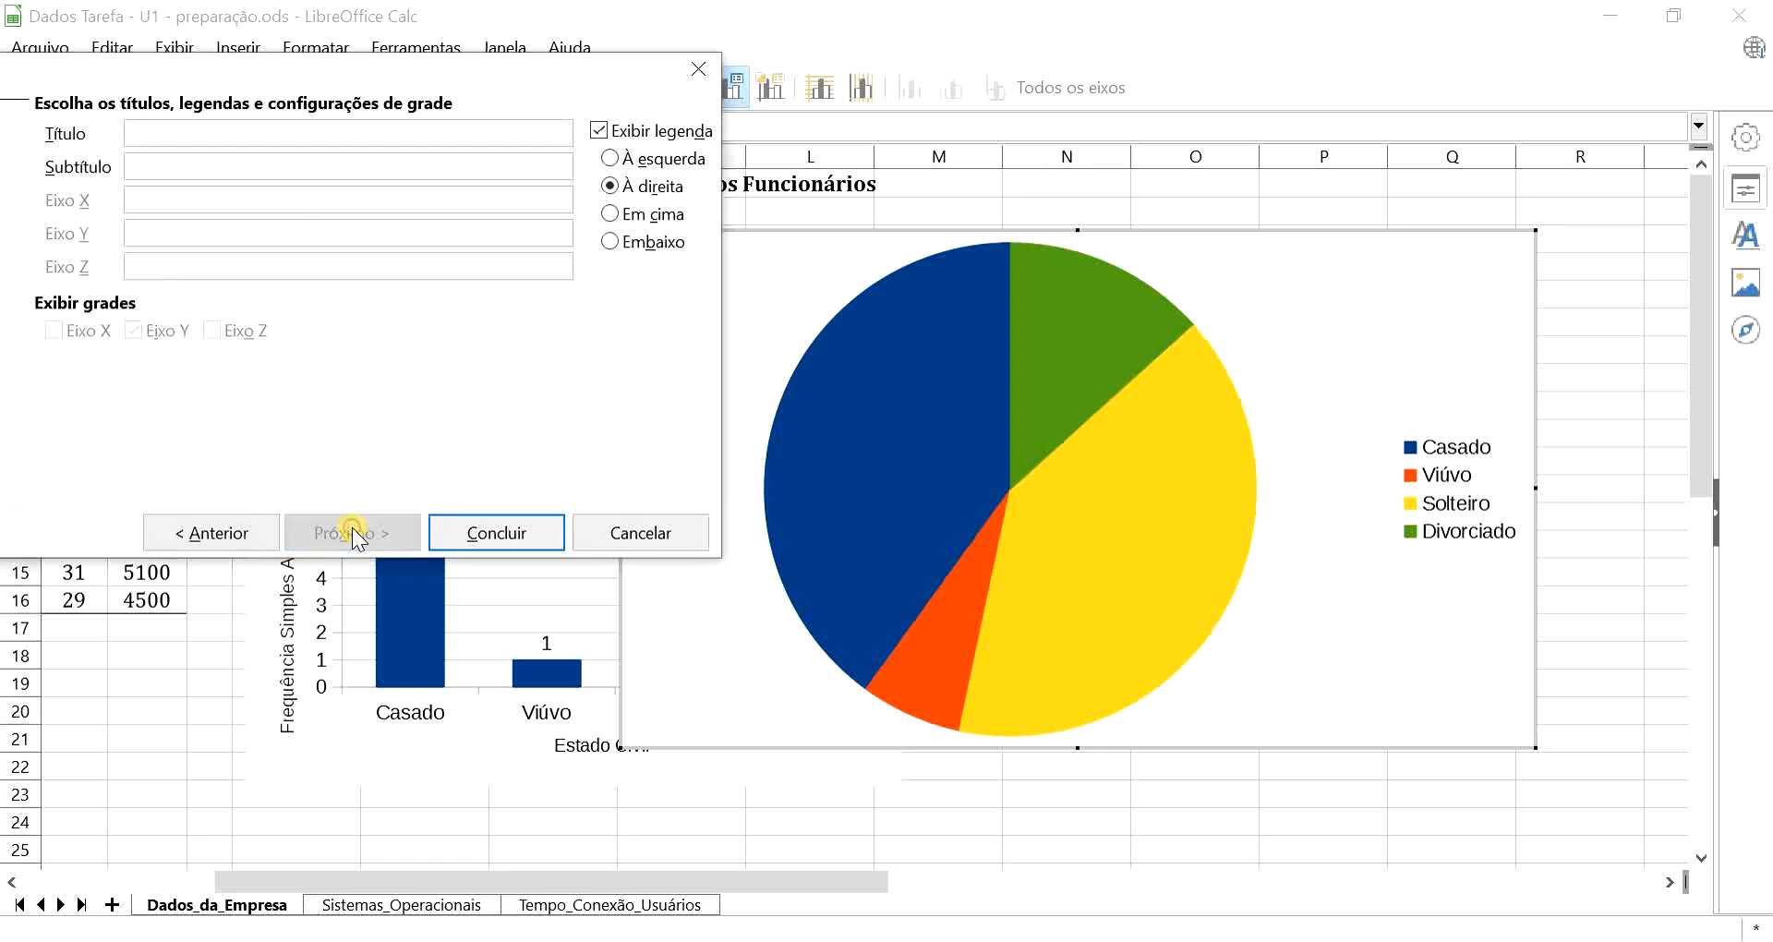
left_click(163, 136)
type("Dist. Freq. Esta")
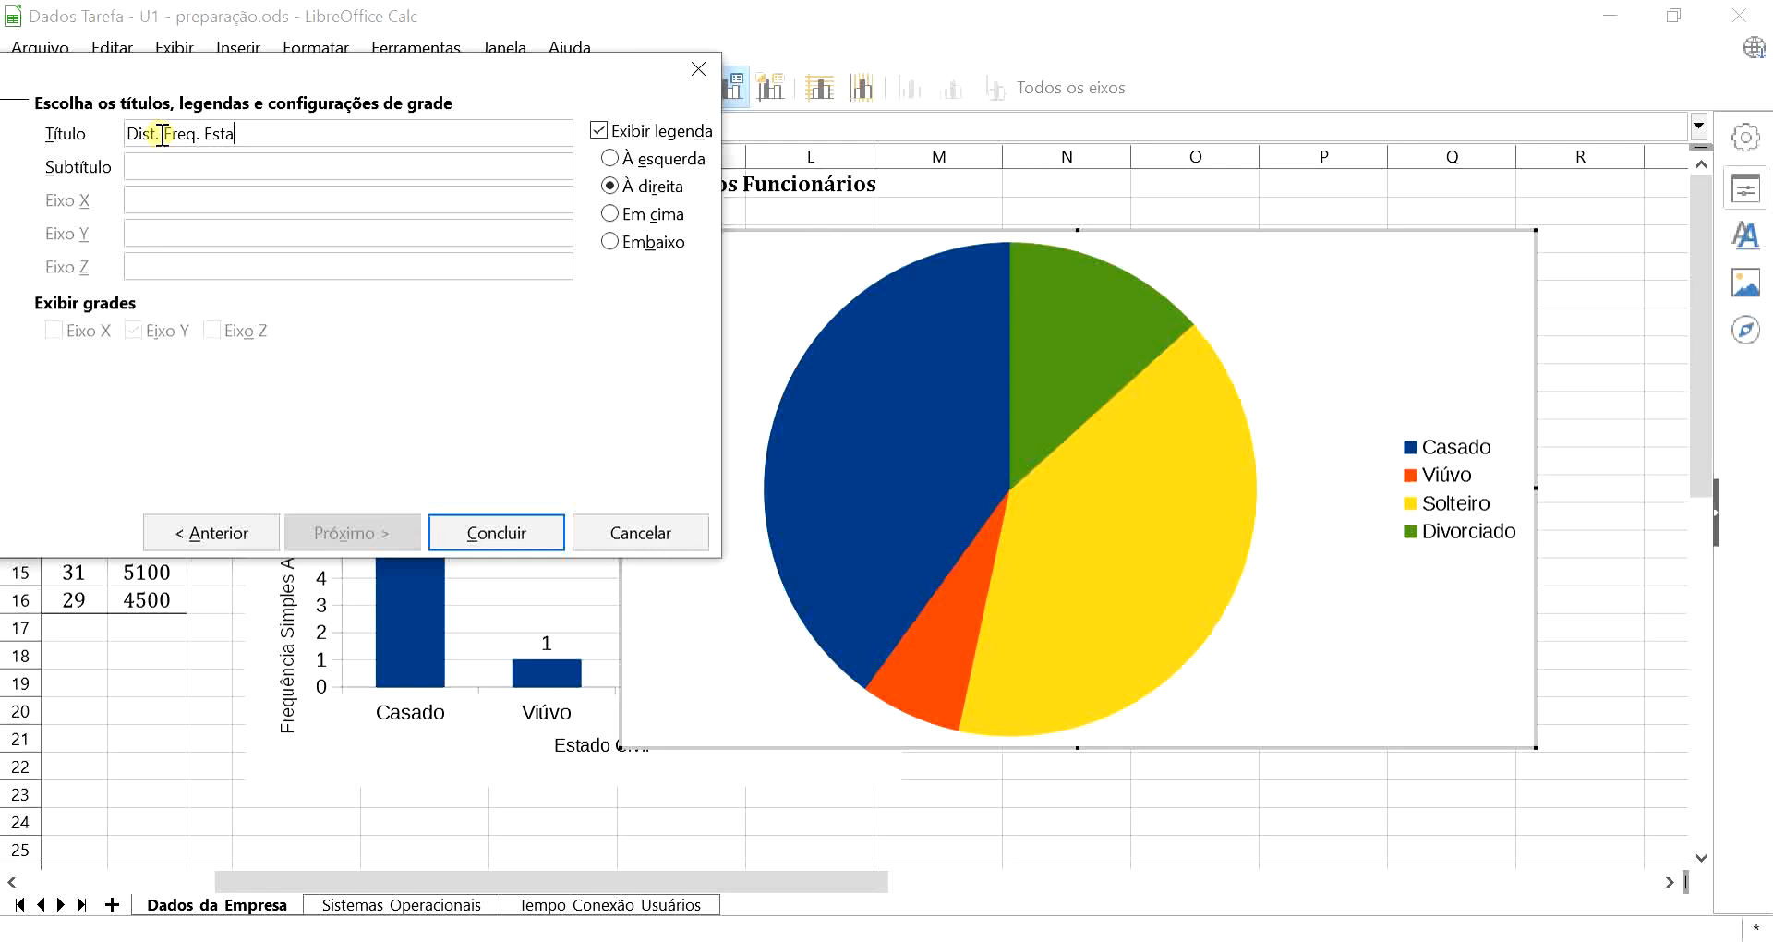
type("do Ci")
type("vil")
left_click(520, 530)
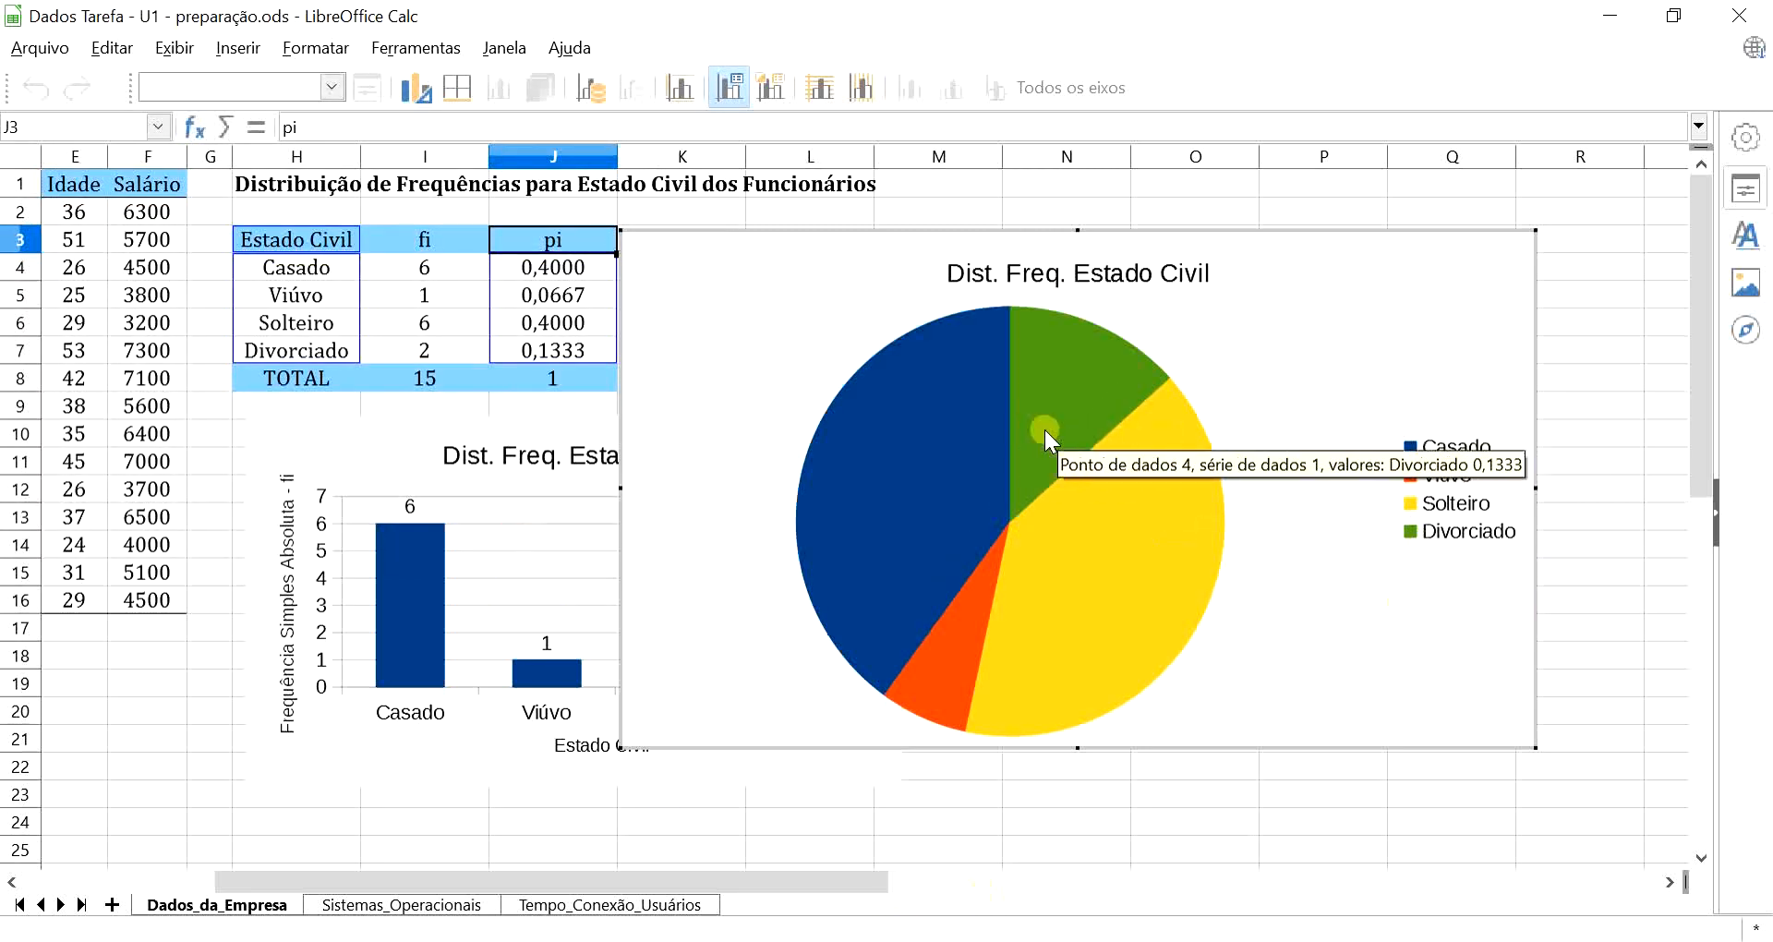
Add data labels with the pi values to the pie chart's slices
mouse_move(976, 624)
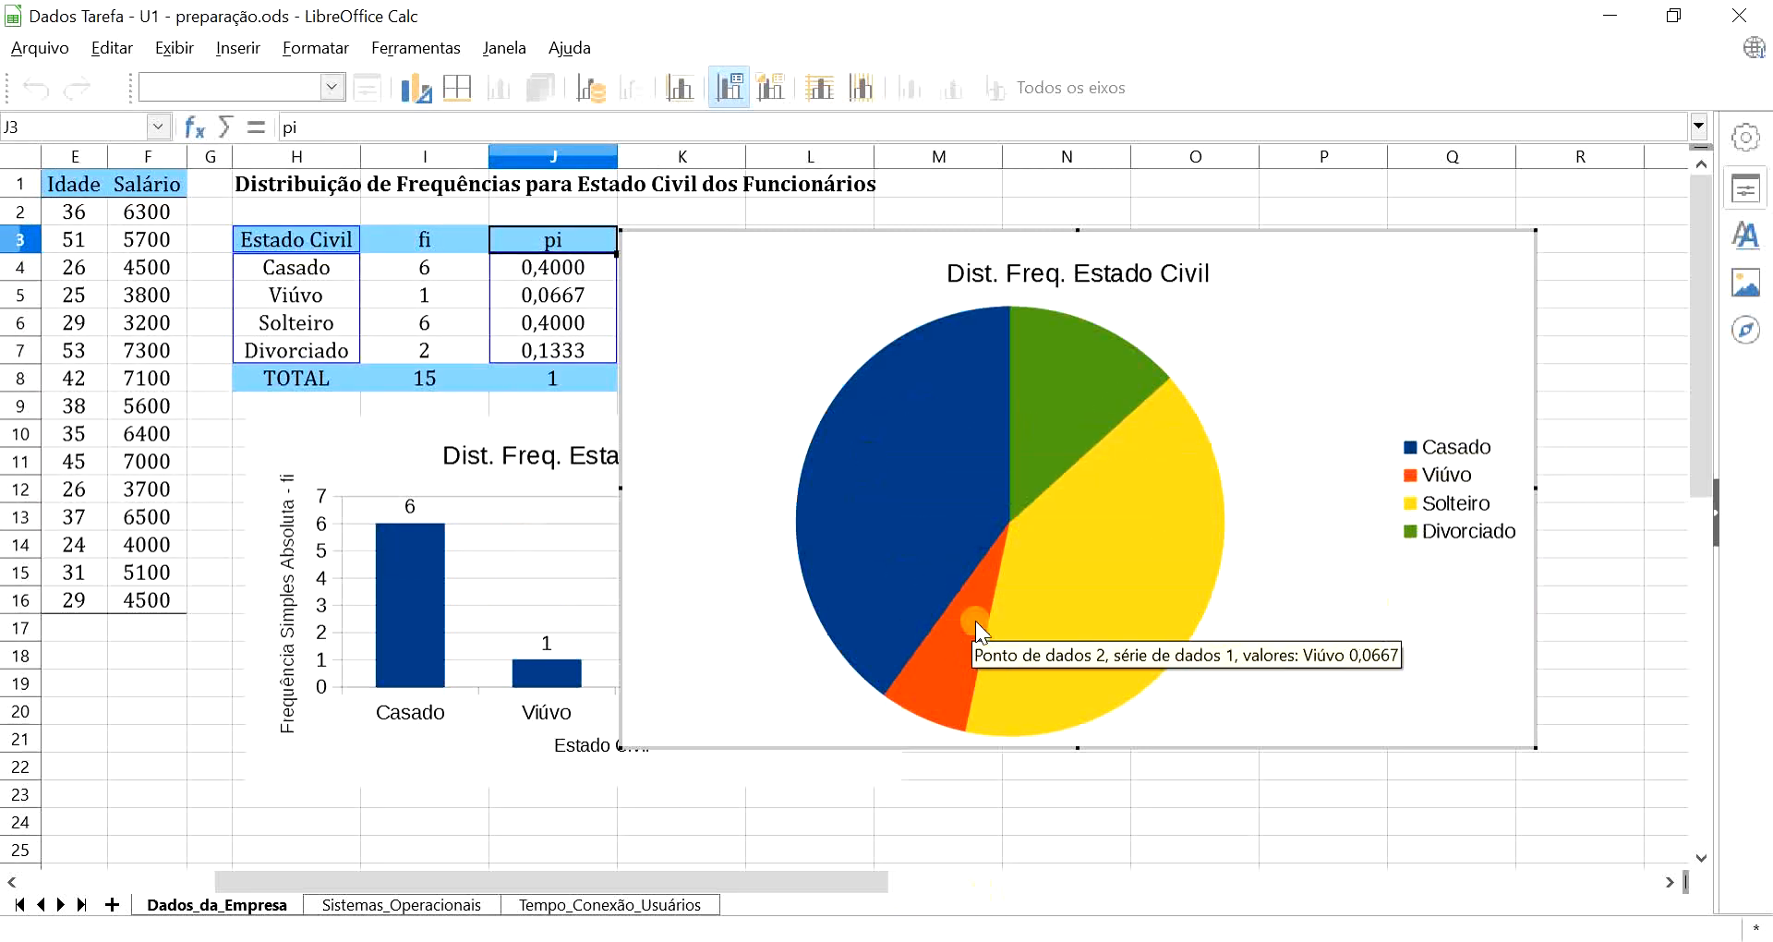
mouse_move(1012, 571)
left_click(962, 430)
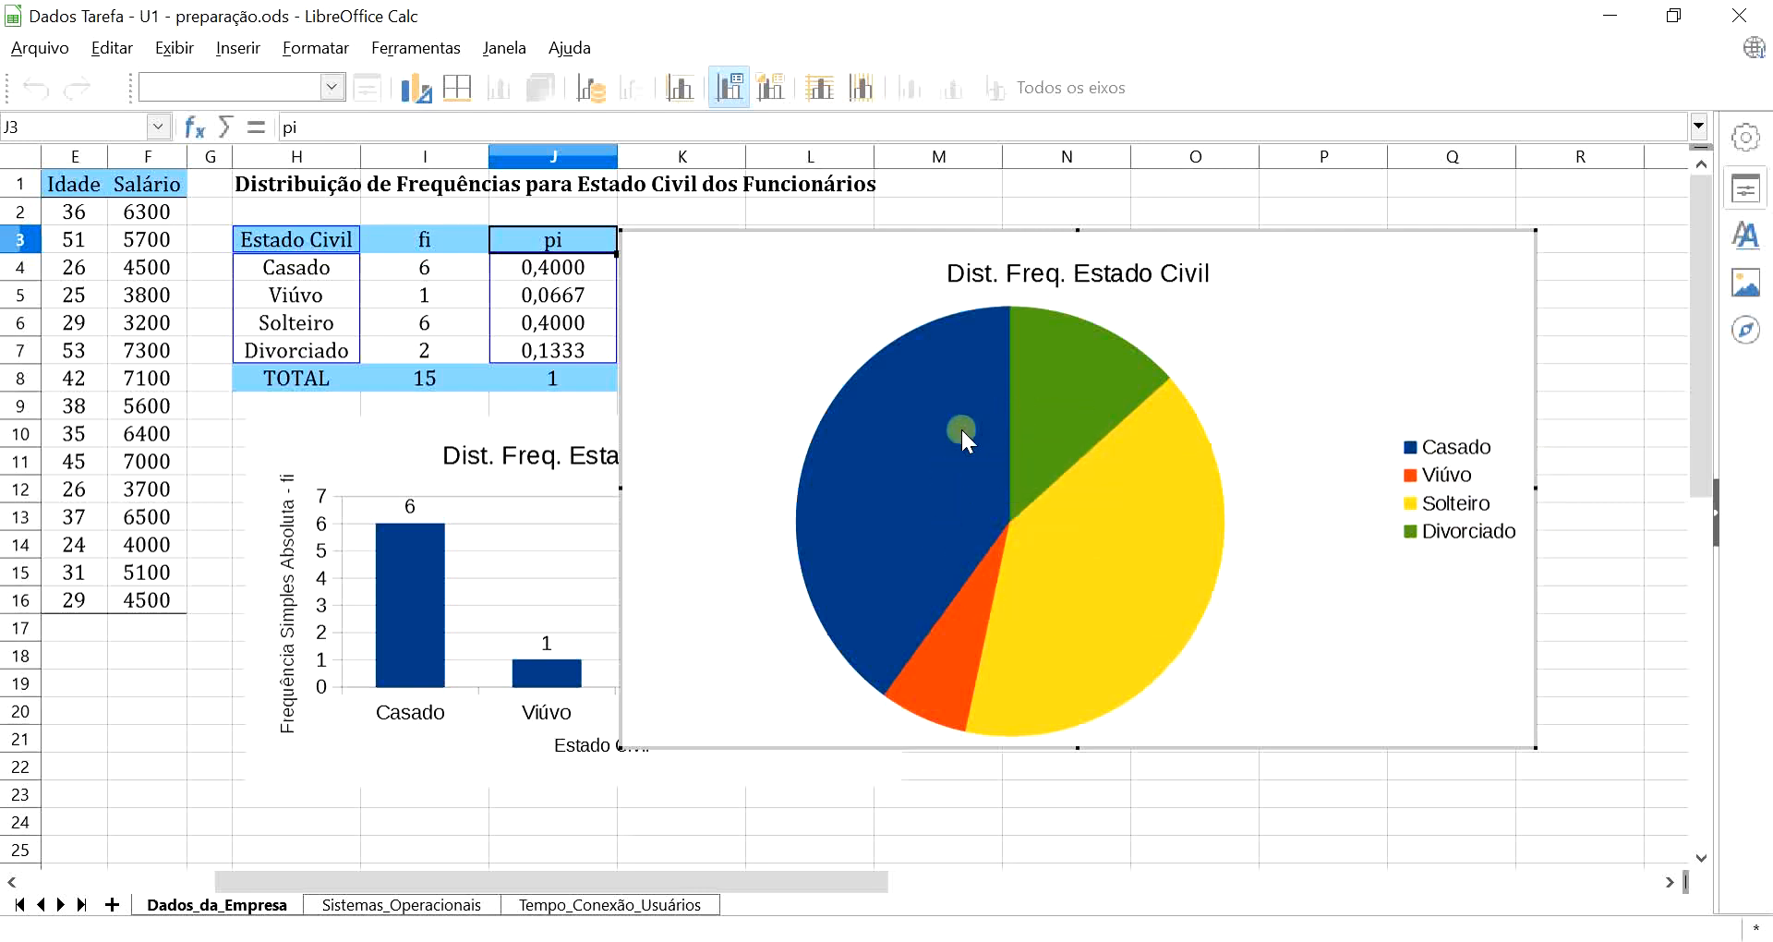
right_click(961, 429)
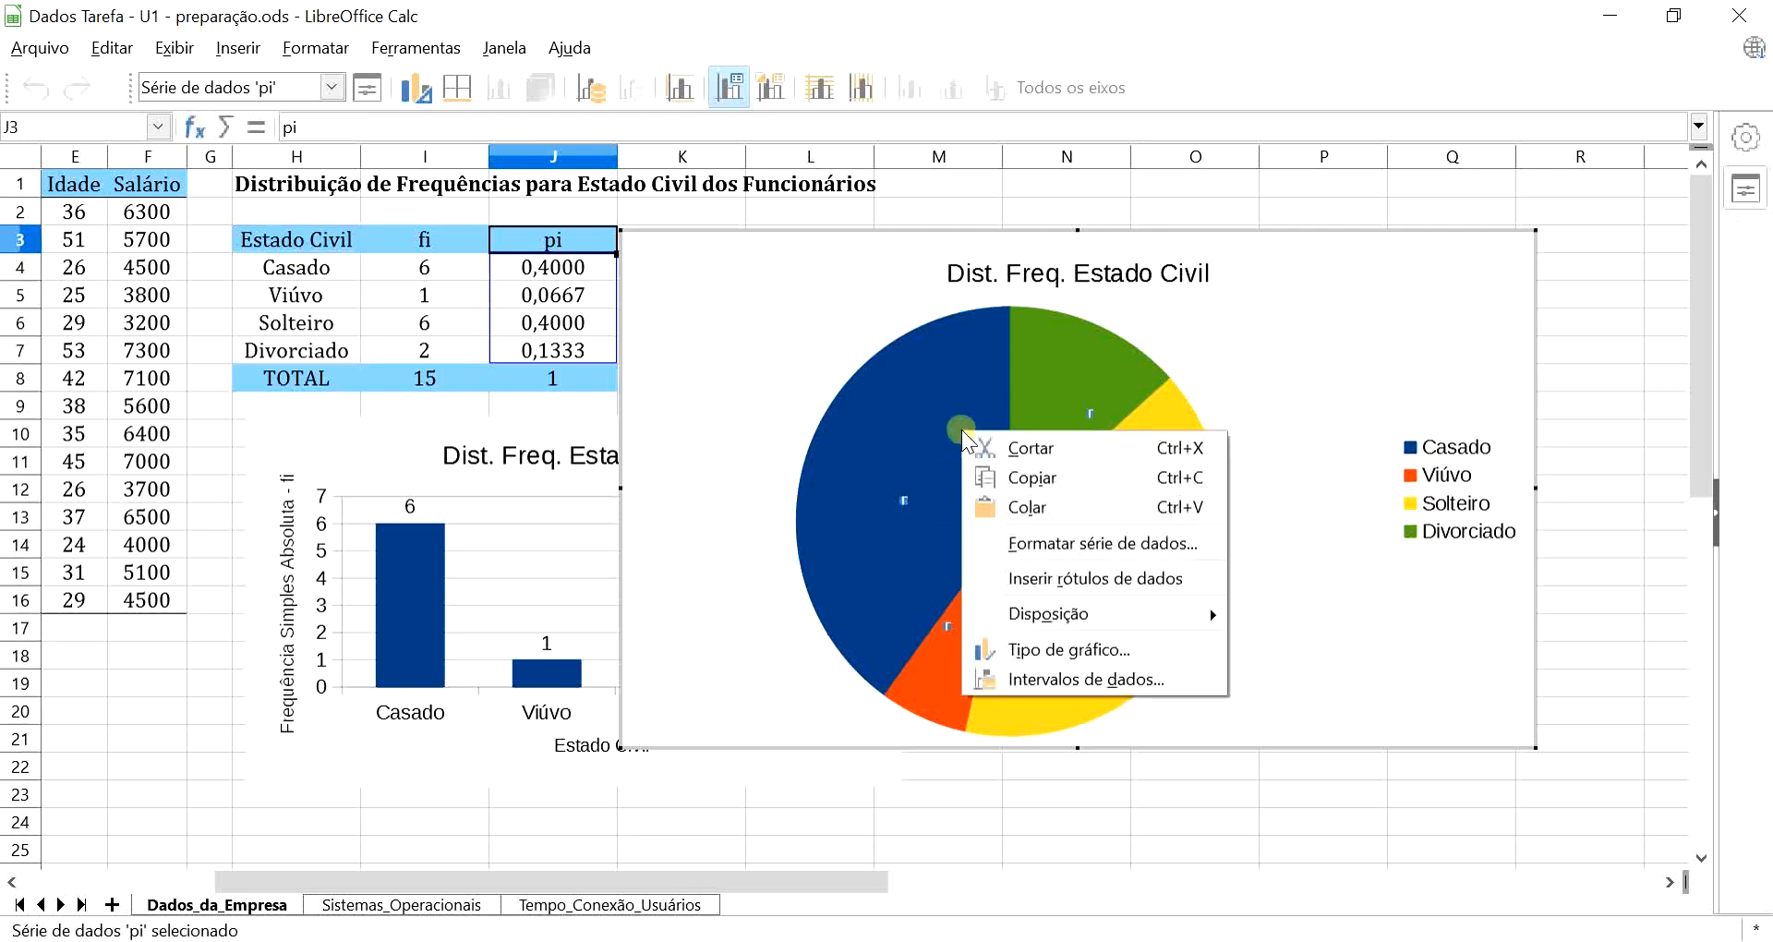
left_click(1139, 576)
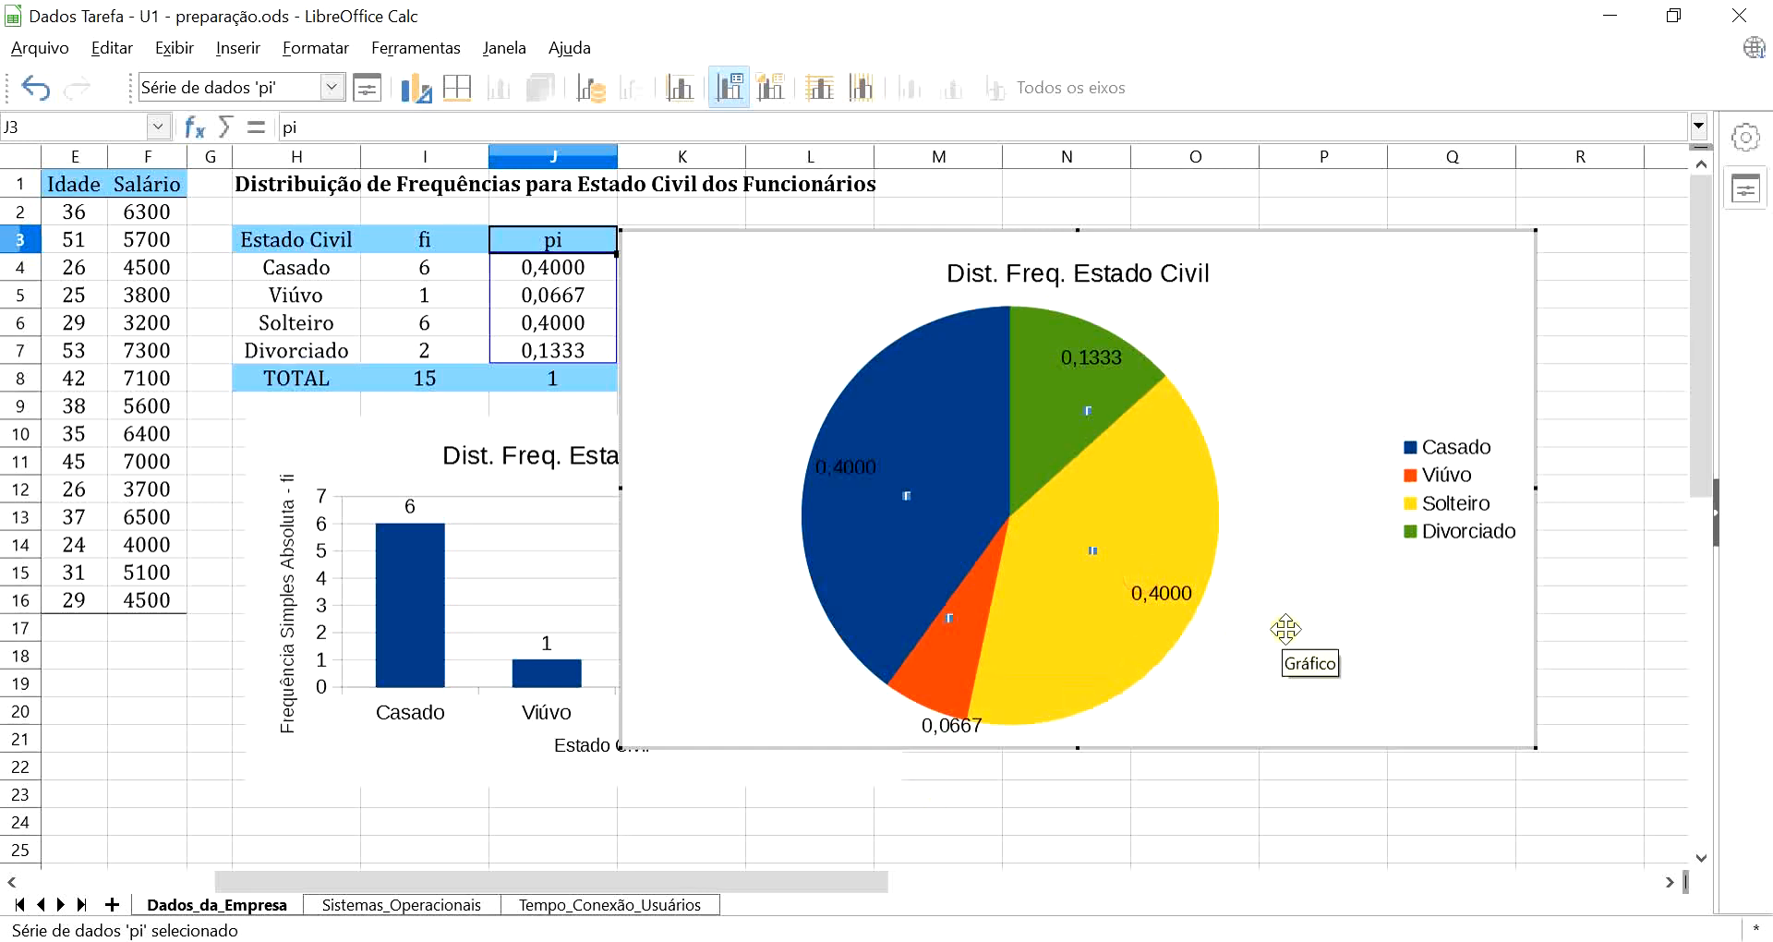
Try to show percentages in addition to the numeric values in the pie chart's data labels
double_click(1156, 601)
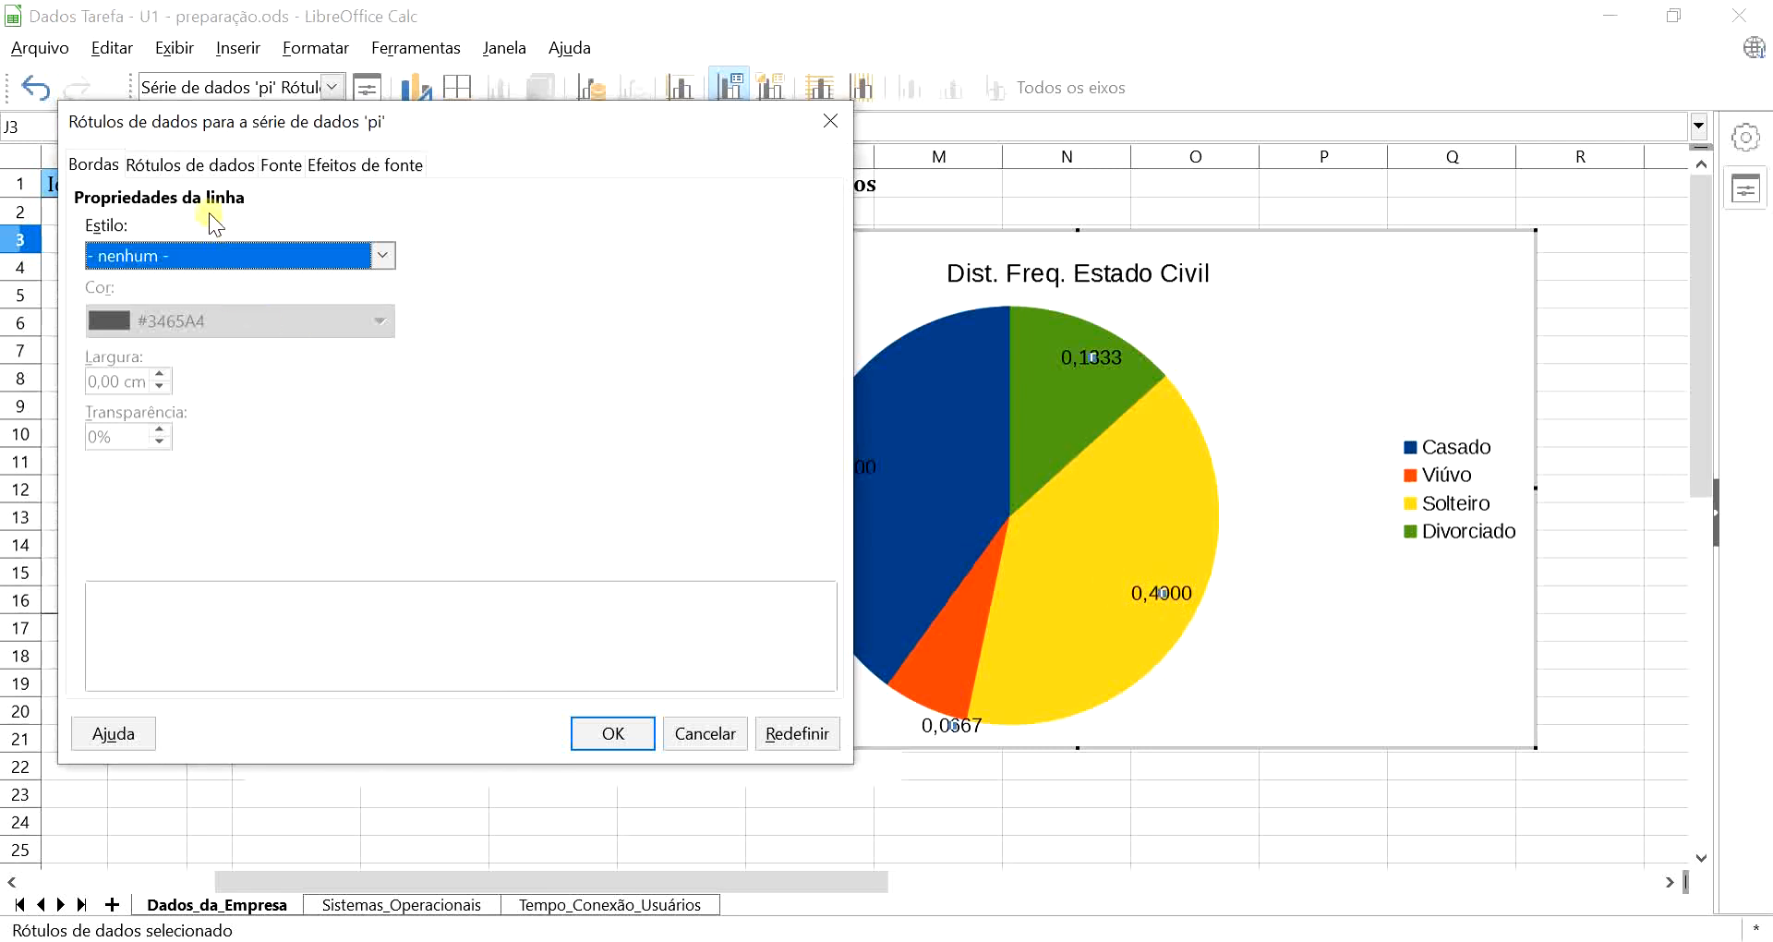
left_click(194, 167)
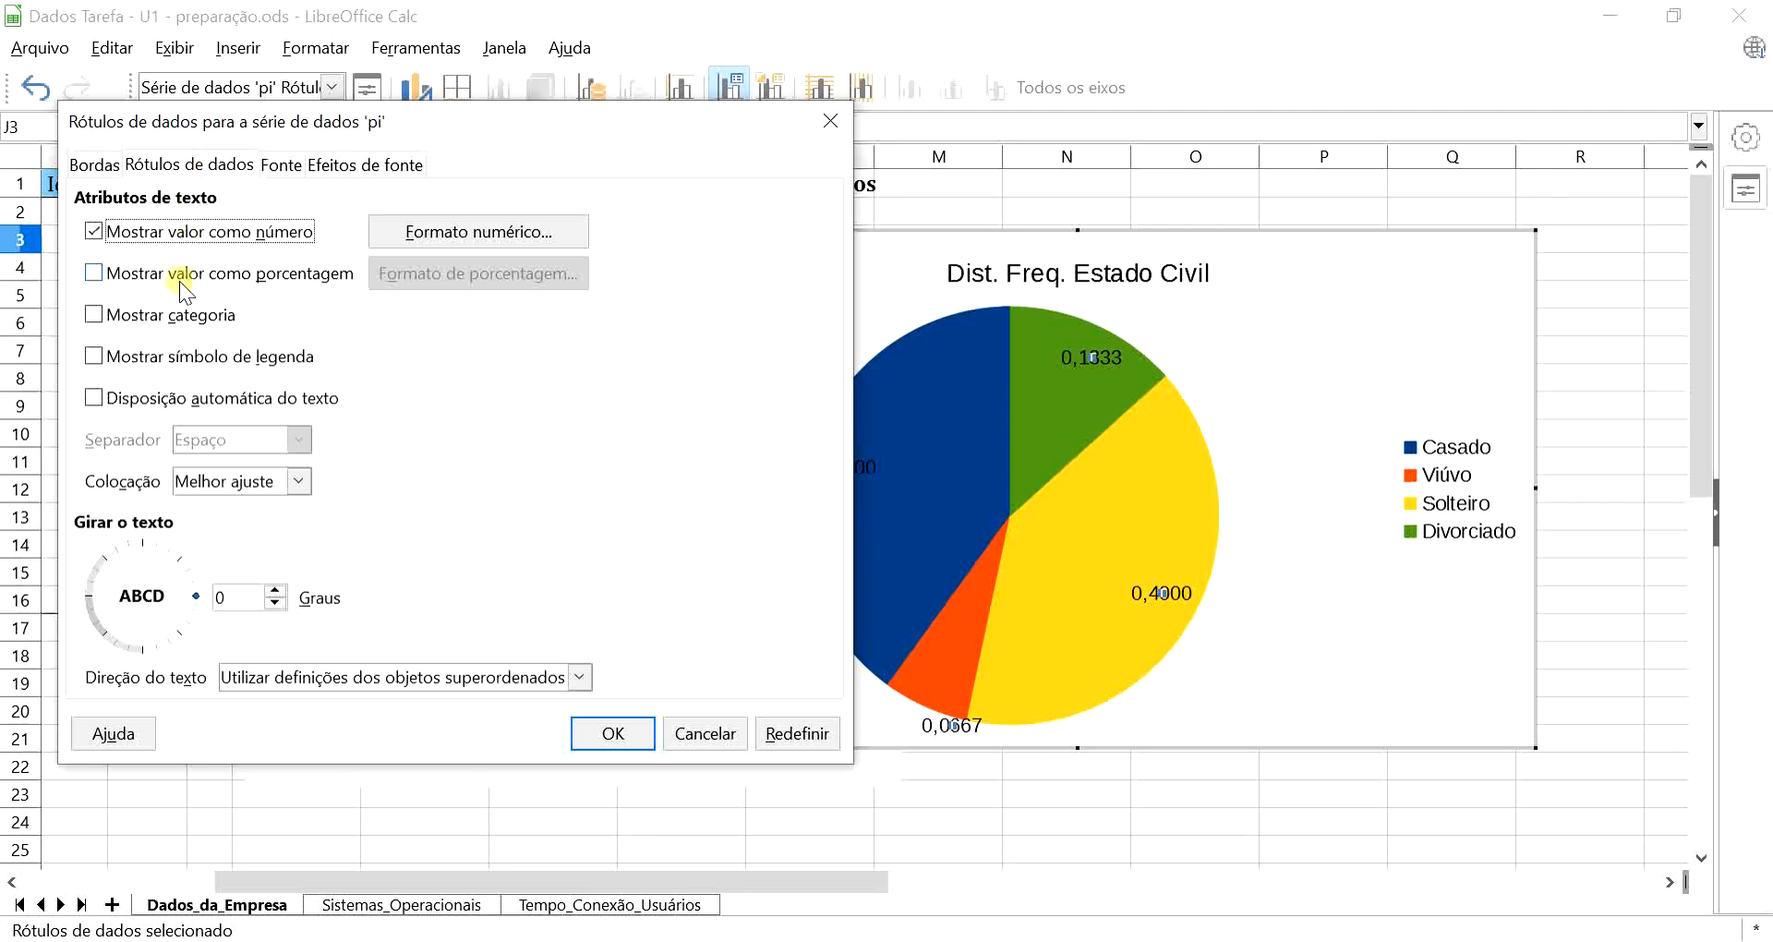
left_click(95, 275)
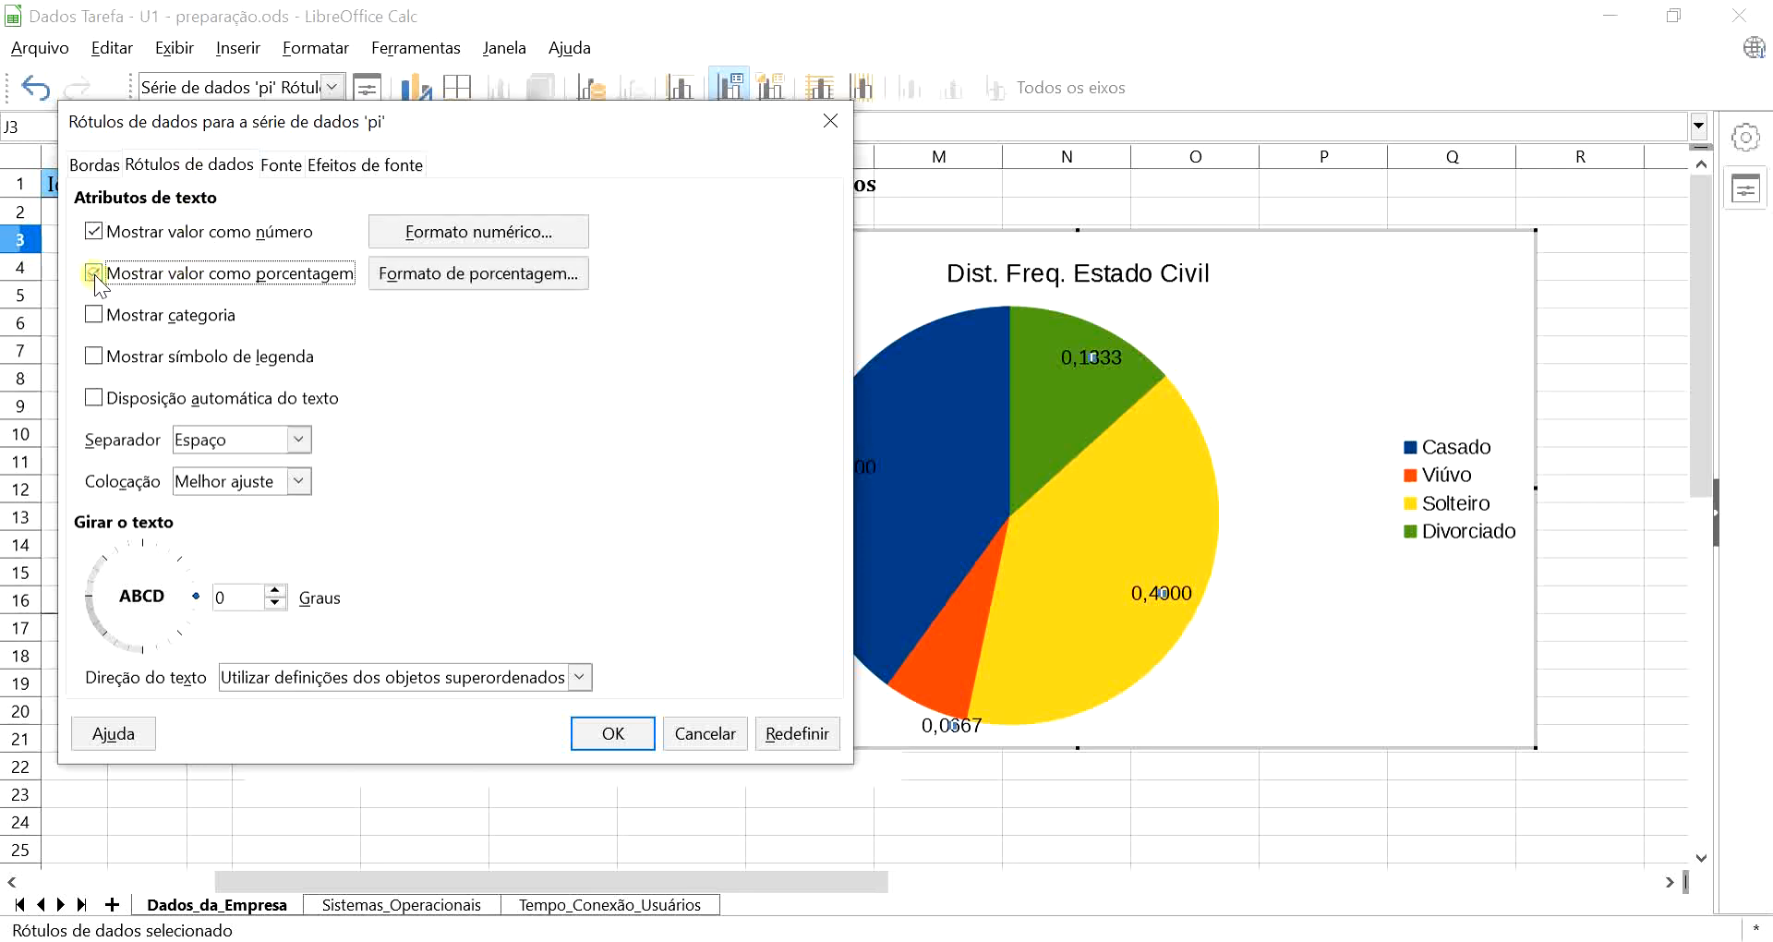
left_click(617, 737)
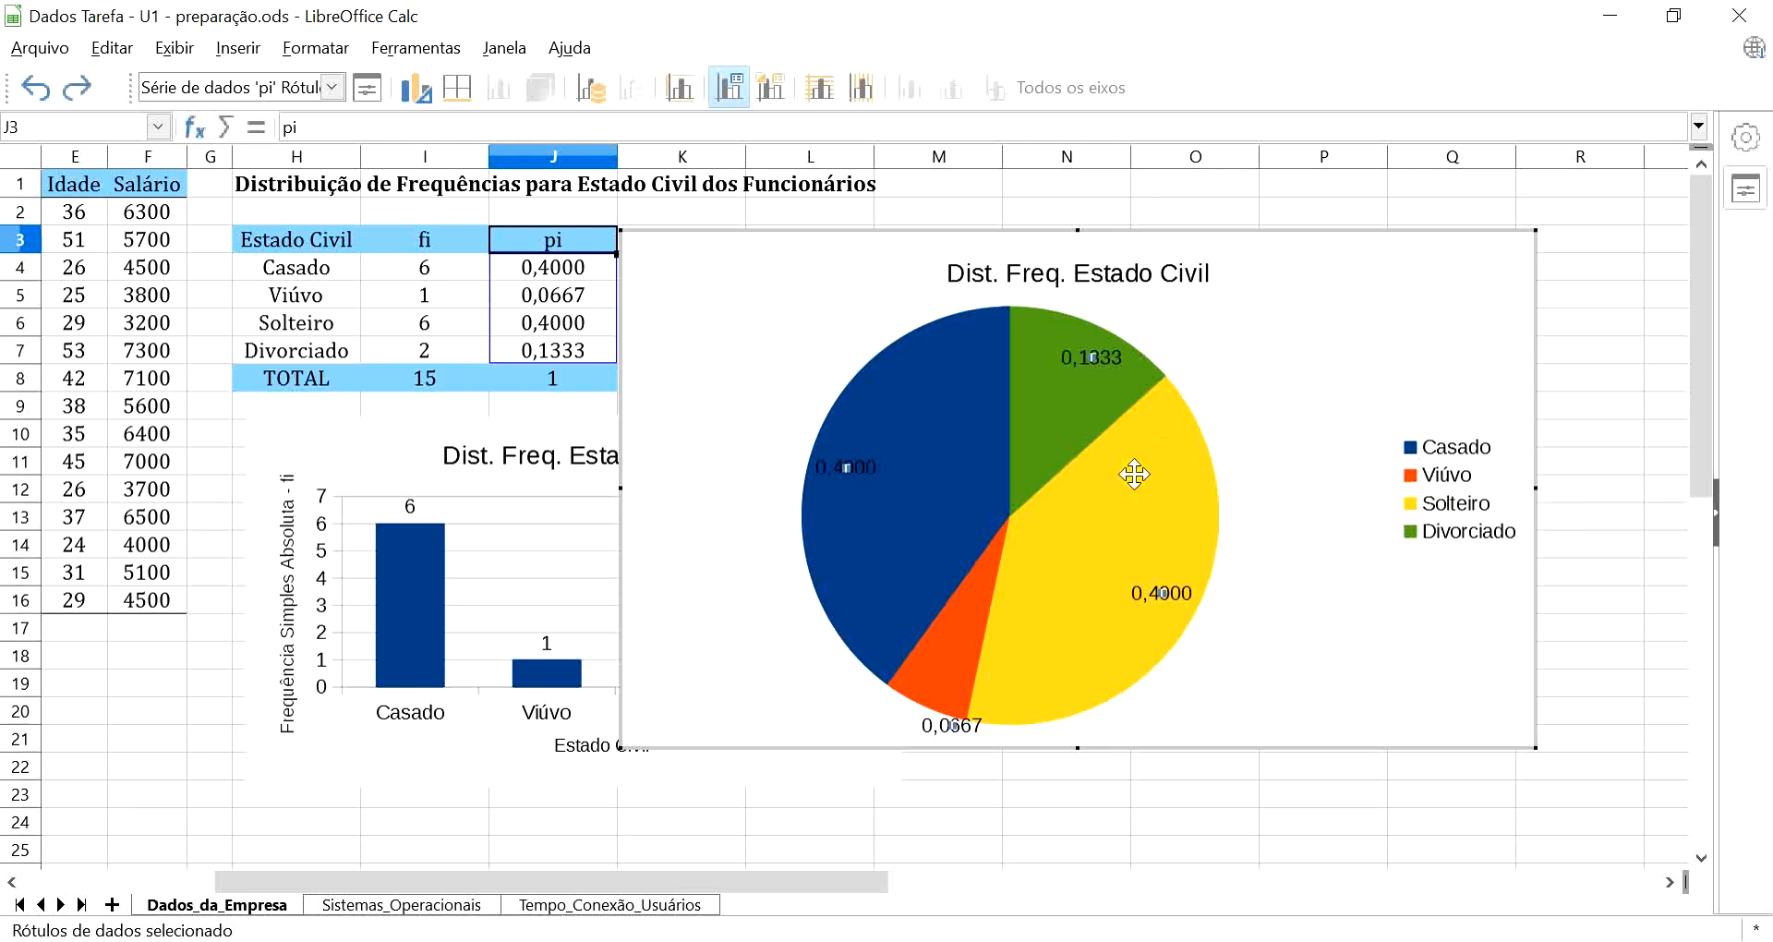
left_click(1344, 389)
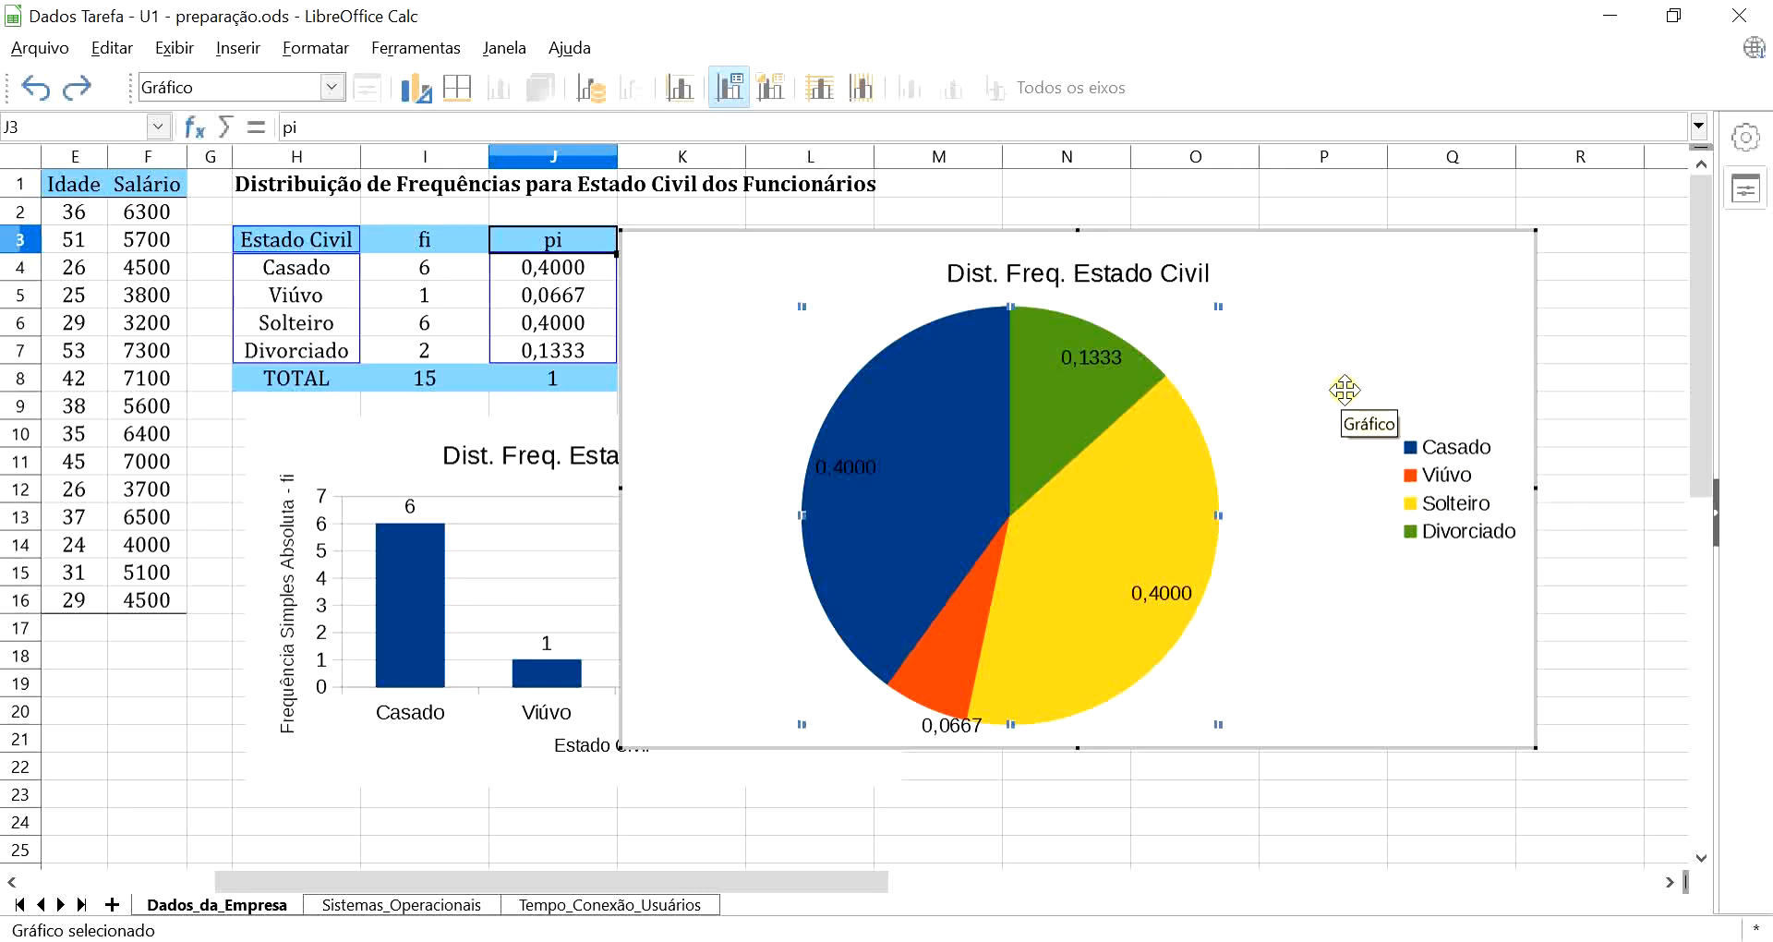
Shrink the pie chart to about 12 × 6.8 cm and place it beside the column chart, below the table
left_click(1581, 247)
left_click(707, 313)
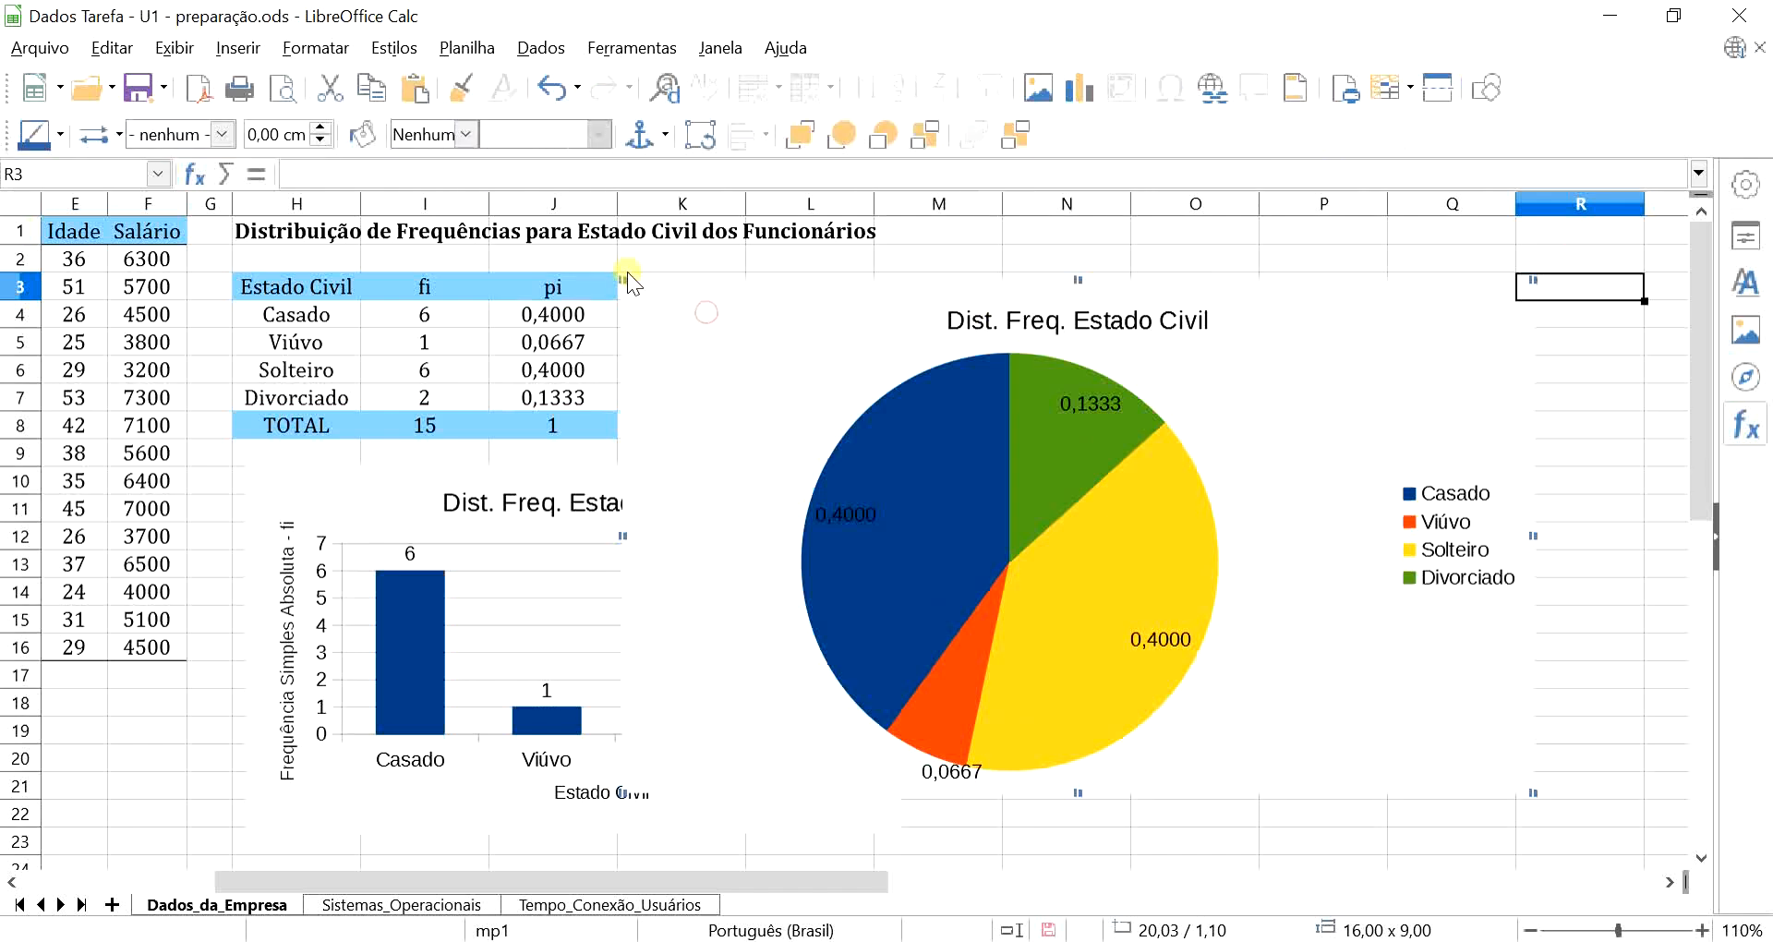
left_click_drag(620, 277, 859, 417)
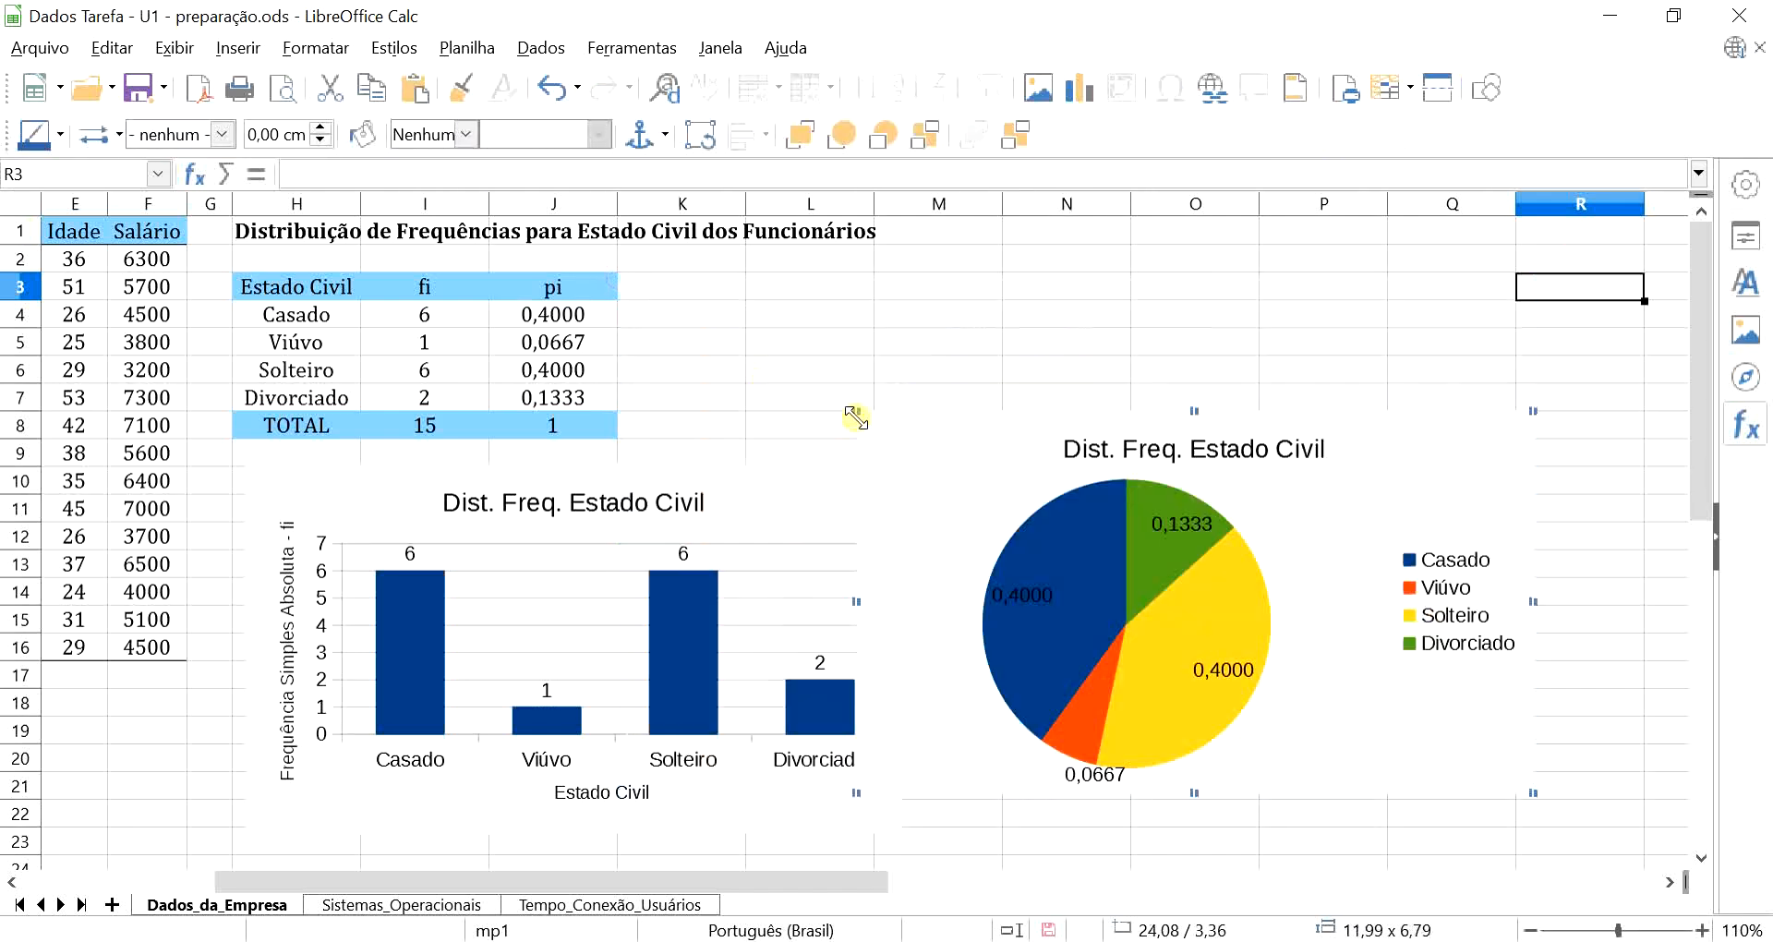
left_click_drag(1335, 700, 1384, 761)
left_click(1372, 344)
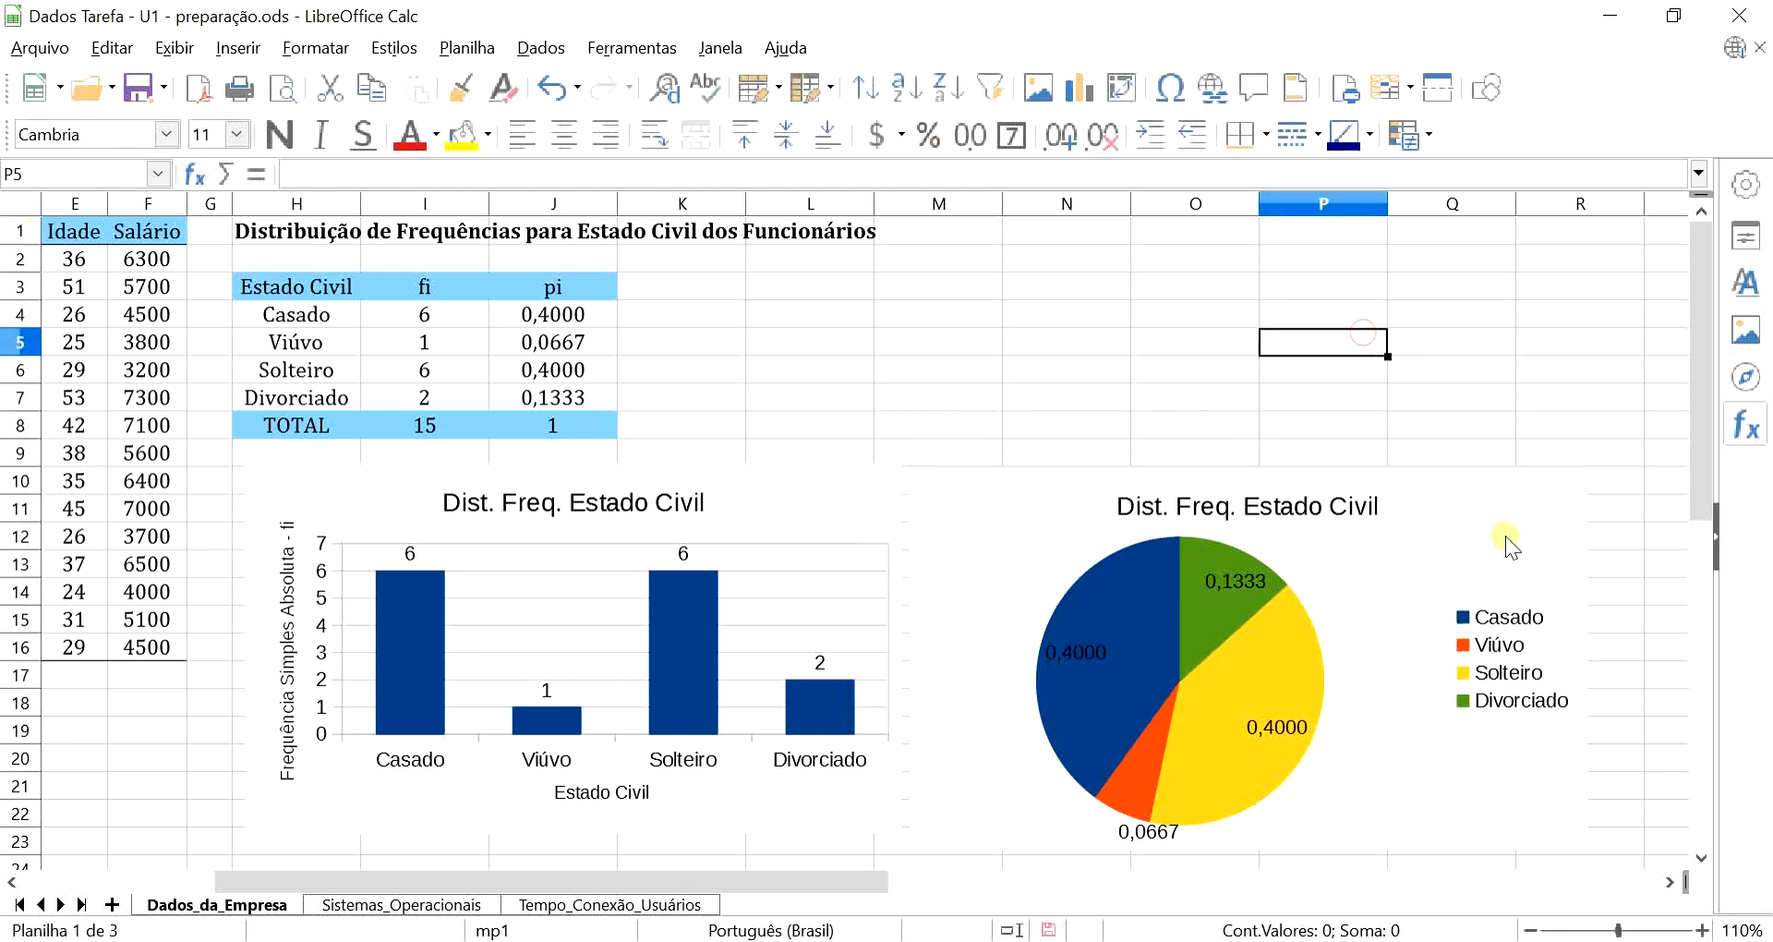